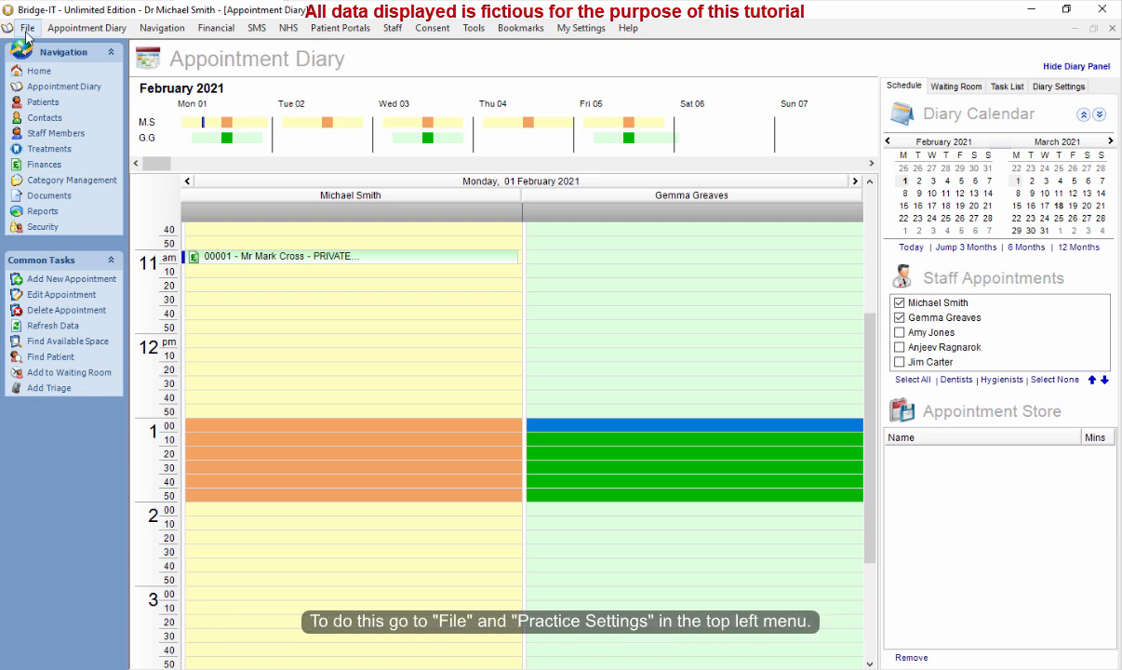
Open the practice settings and review the Miscellaneous options, then close the dialog.
{"action": "left_click", "coordinate": [27, 28]}
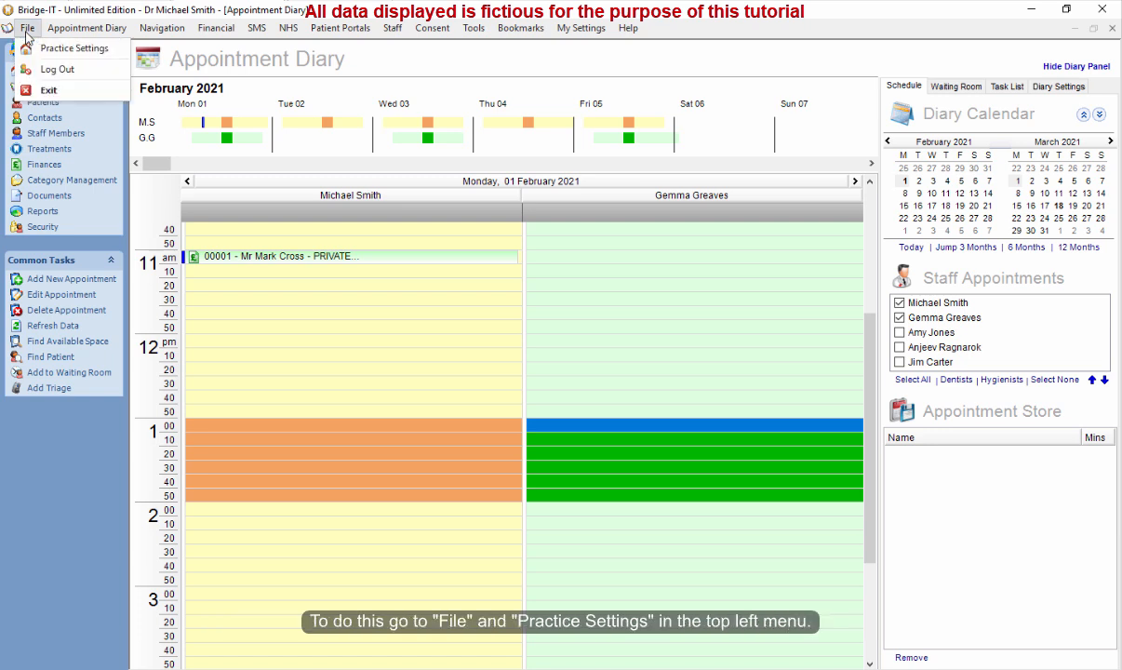
{"action": "left_click", "coordinate": [77, 52]}
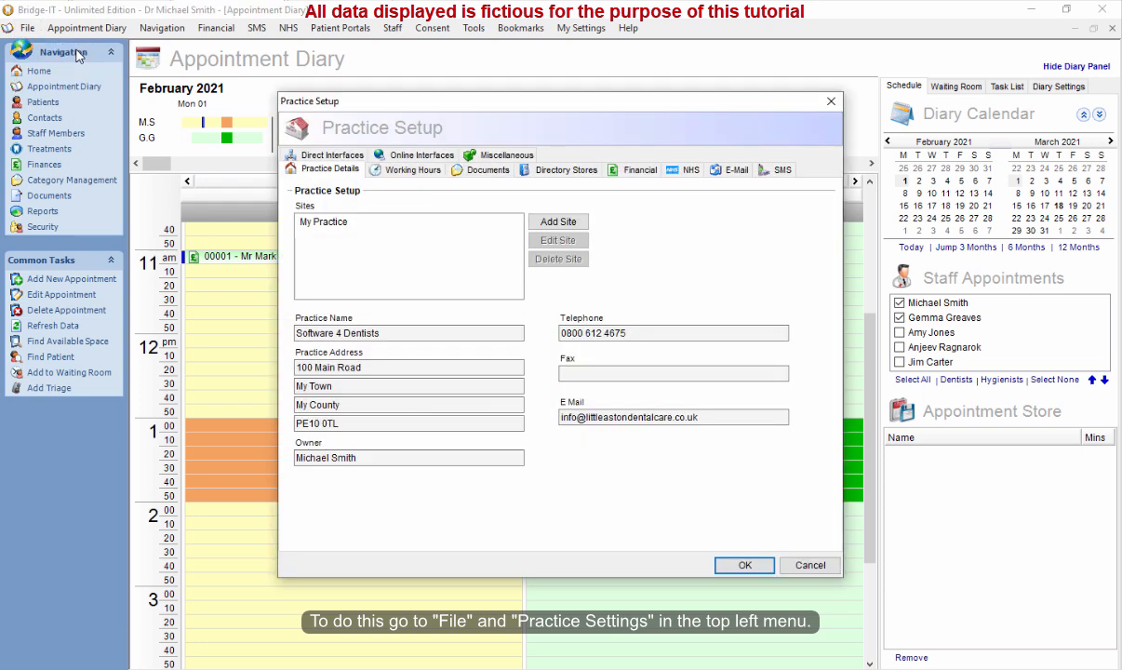
{"action": "left_click", "coordinate": [506, 156]}
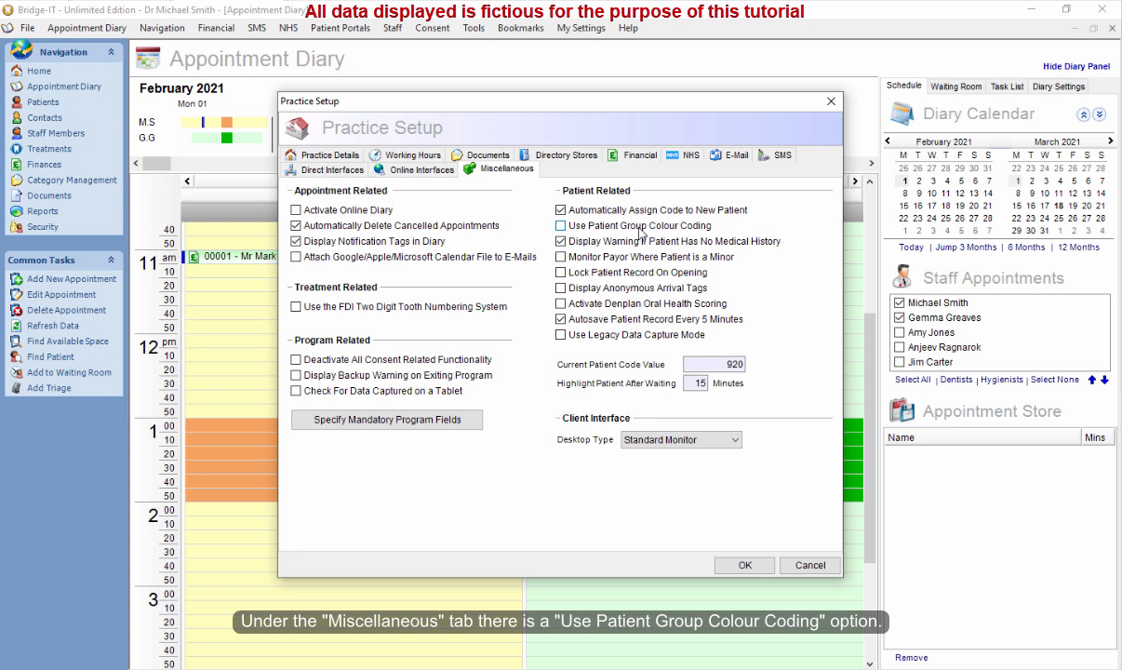
{"action": "left_click", "coordinate": [743, 564]}
Open the 11:00 appointment in the appointment editor and close it again.
{"action": "double_click", "coordinate": [321, 256]}
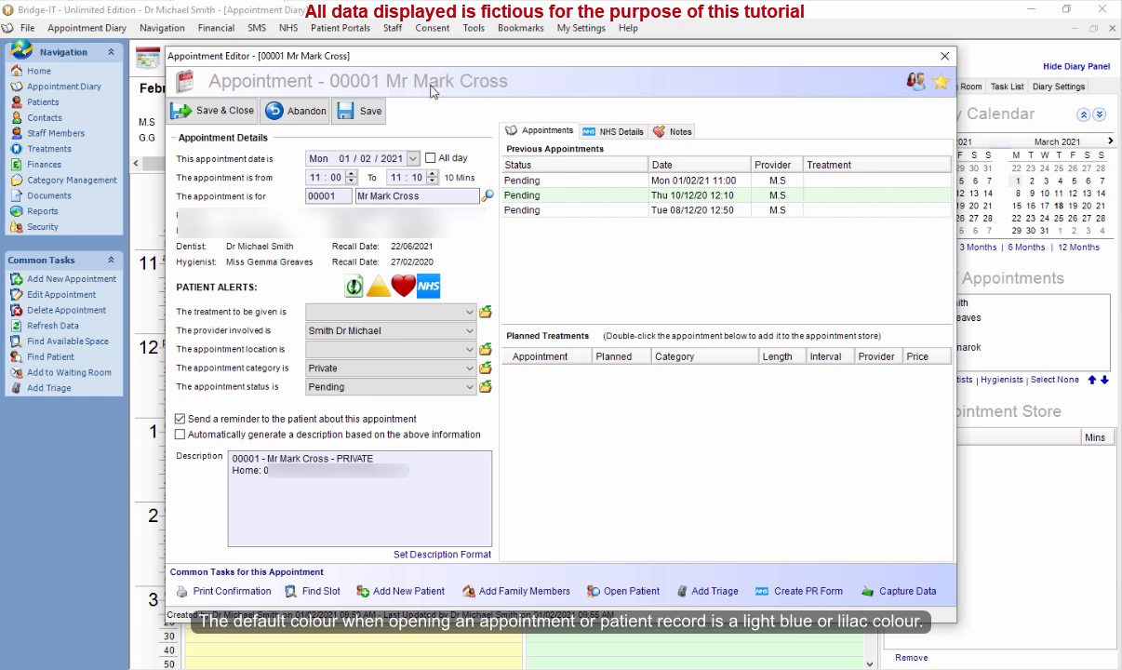
{"action": "left_click", "coordinate": [223, 111]}
Open the appointment's patient record and view the patient group on the Patient tab.
{"action": "right_click", "coordinate": [313, 257]}
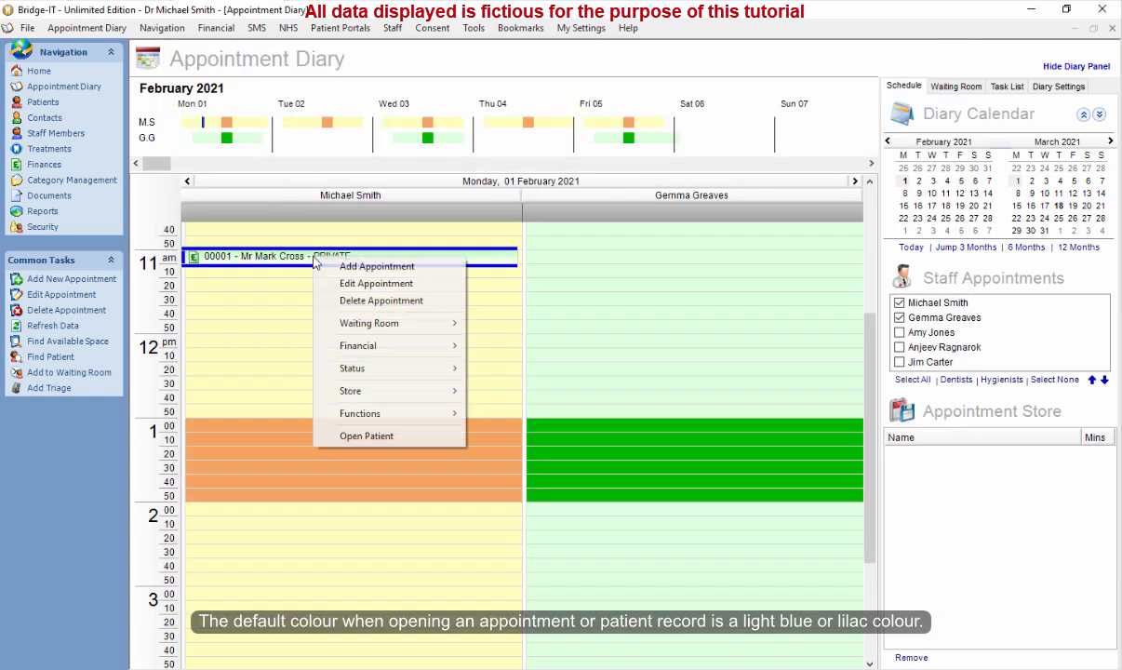
{"action": "left_click", "coordinate": [391, 436]}
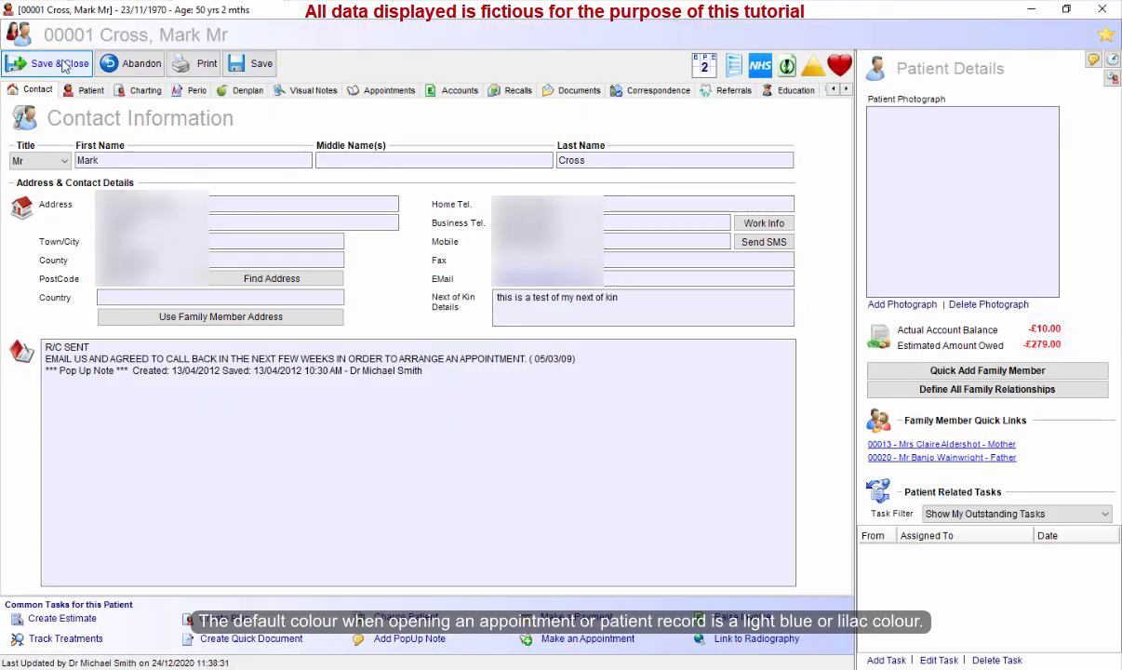
{"action": "left_click", "coordinate": [88, 90]}
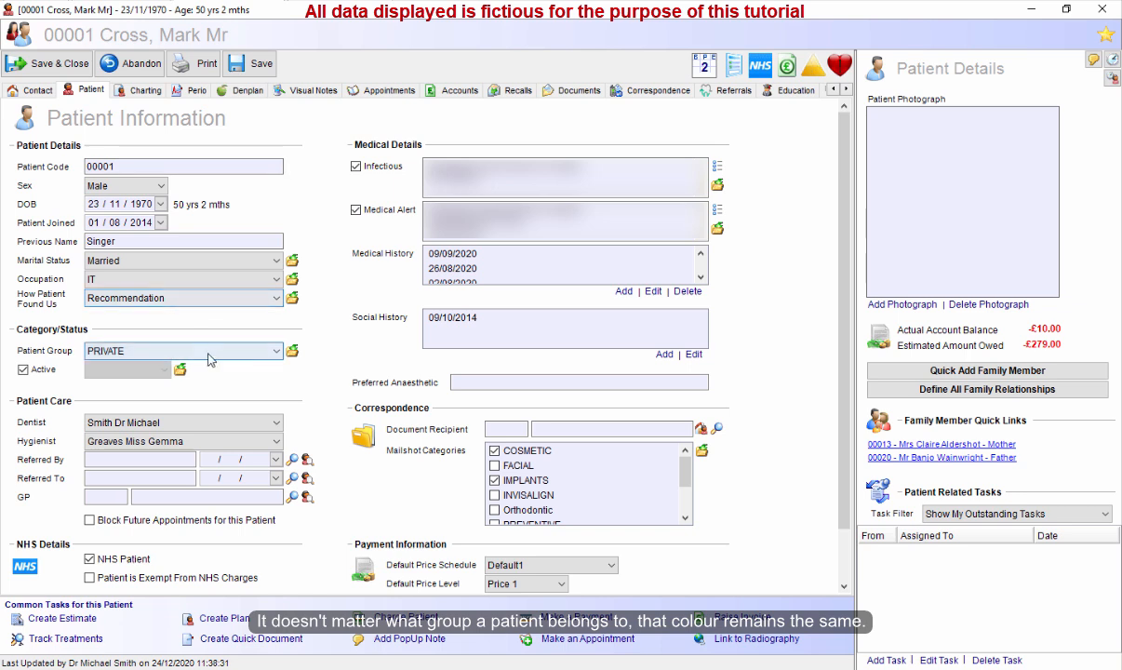
{"action": "left_click", "coordinate": [276, 352]}
{"action": "left_click", "coordinate": [276, 351]}
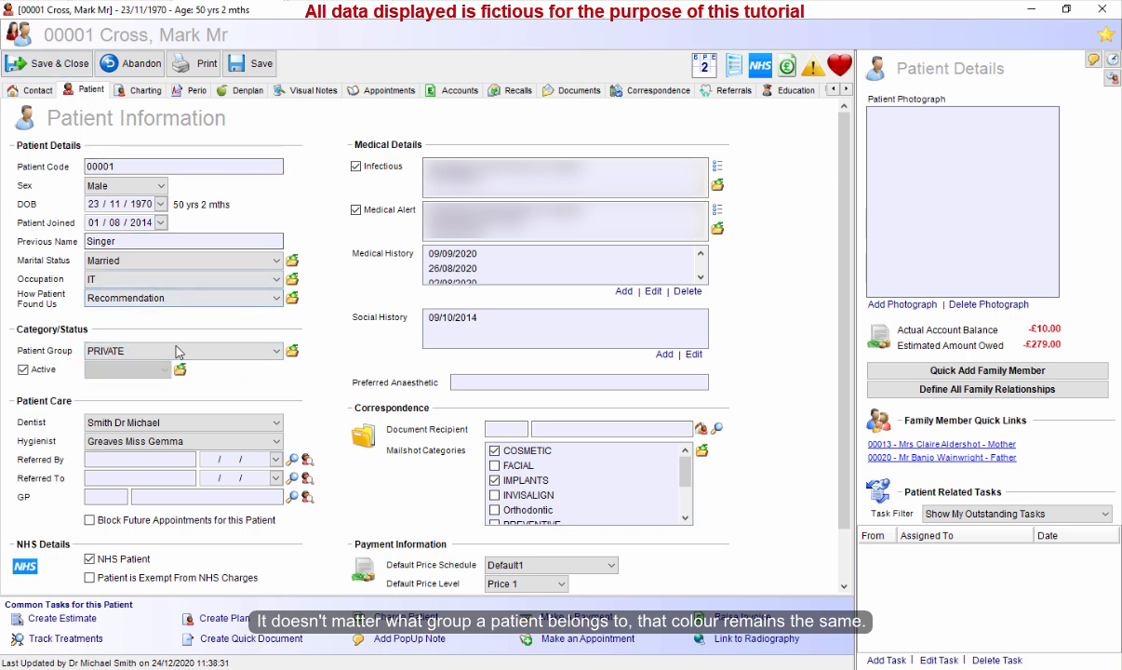
Review the colours in the Patient Group Category editor, close it, and close the patient record.
{"action": "left_click", "coordinate": [292, 352]}
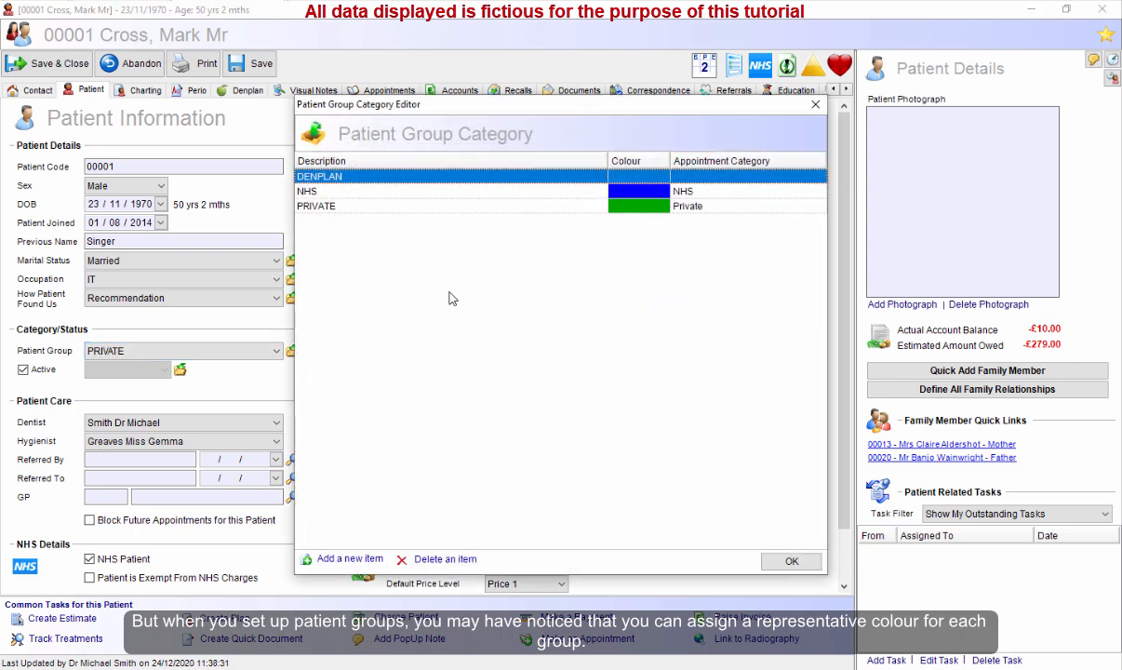
{"action": "left_click", "coordinate": [447, 191]}
{"action": "left_click", "coordinate": [460, 208]}
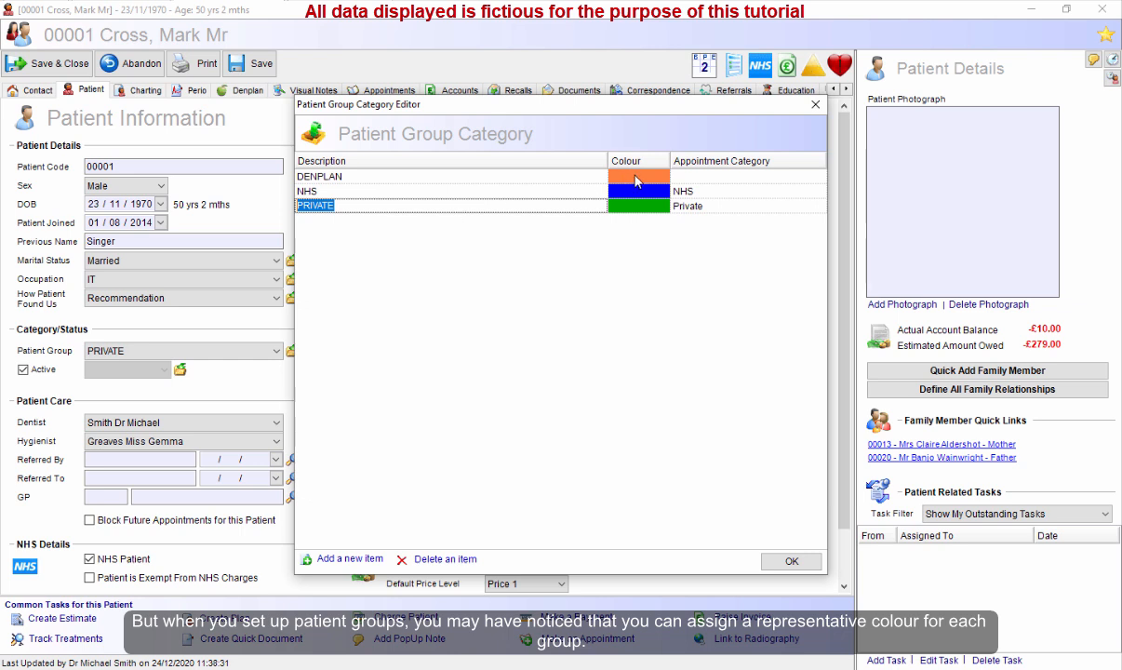
{"action": "left_click", "coordinate": [510, 176]}
{"action": "left_click", "coordinate": [510, 191]}
{"action": "left_click", "coordinate": [510, 206]}
{"action": "left_click", "coordinate": [510, 176]}
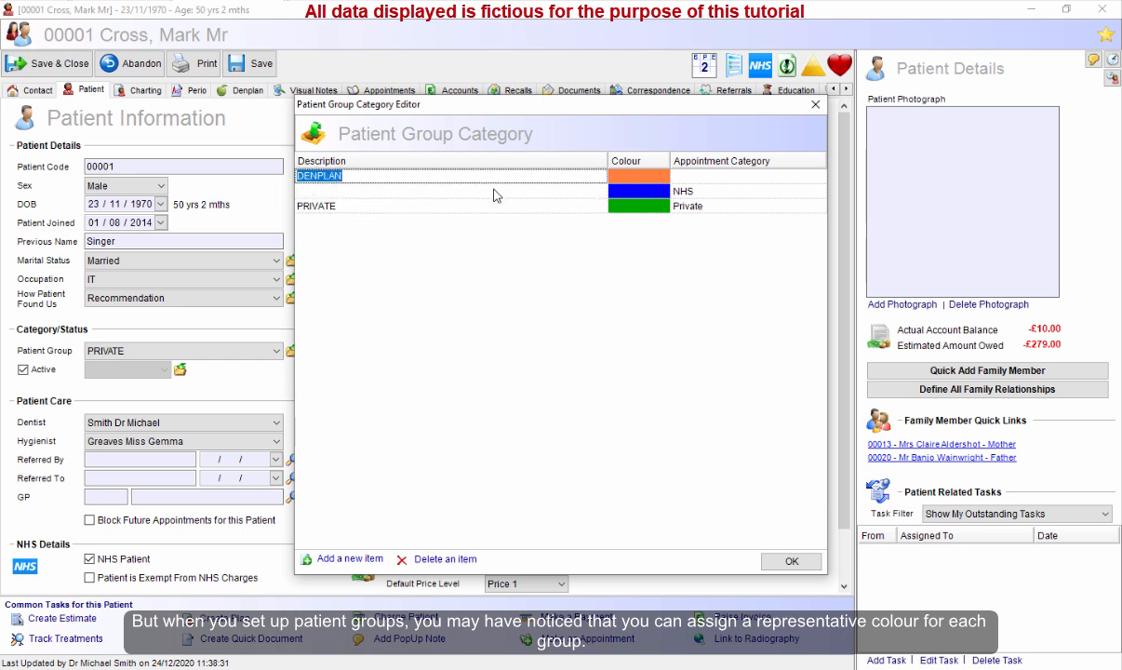
{"action": "left_click", "coordinate": [563, 192]}
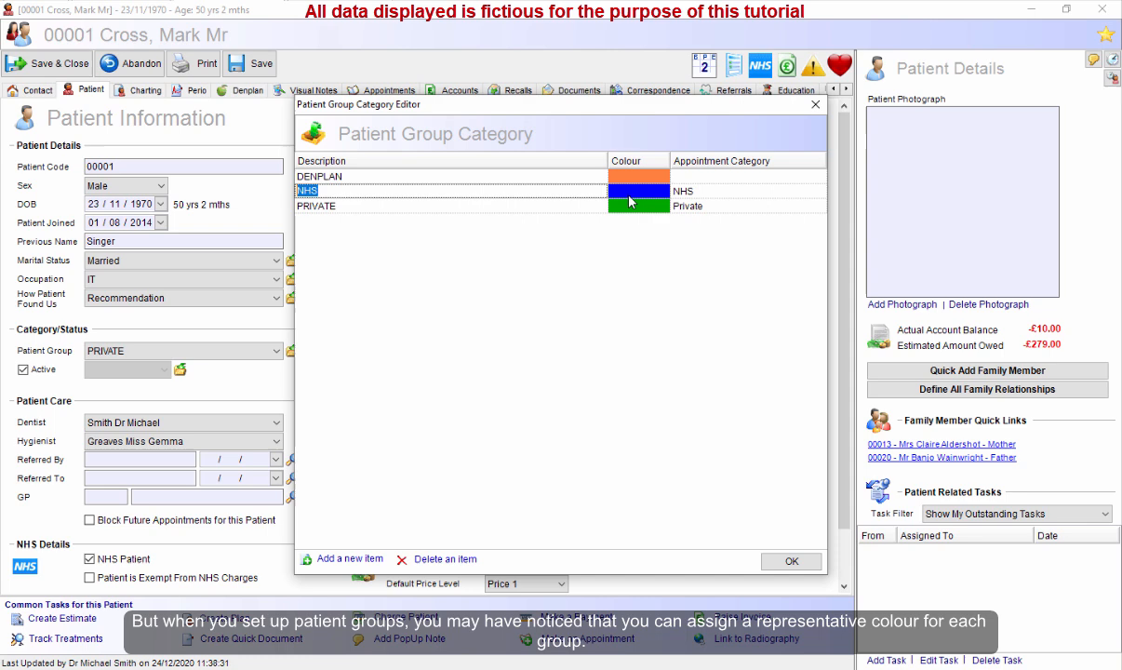
{"action": "left_click", "coordinate": [549, 208]}
{"action": "left_click", "coordinate": [790, 560]}
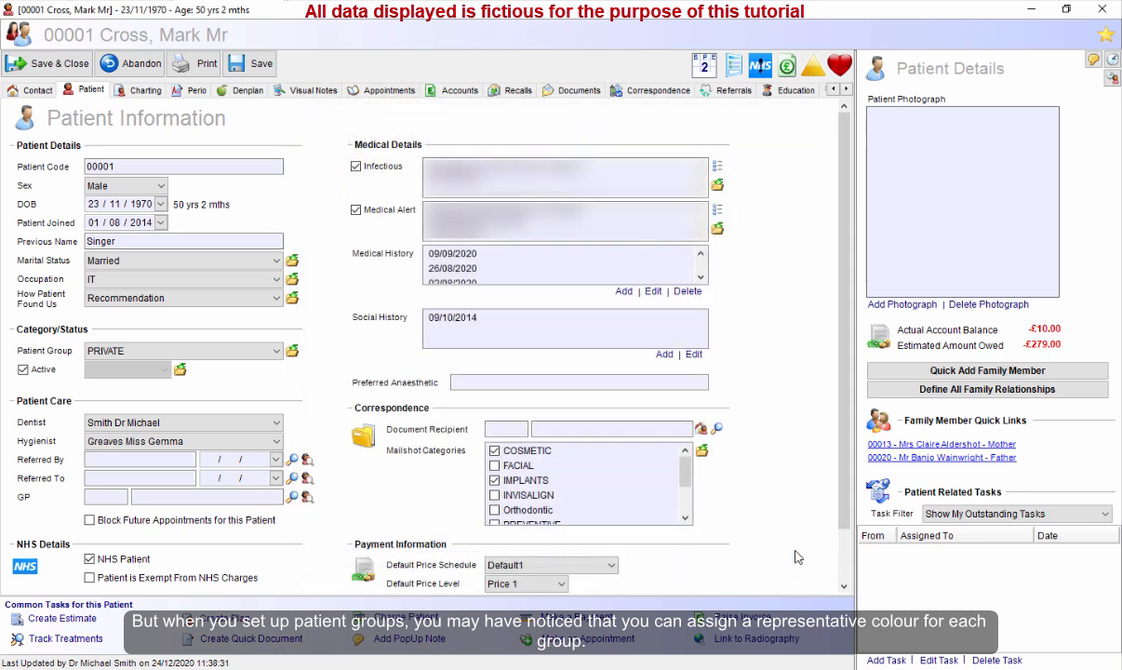
{"action": "left_click", "coordinate": [56, 63]}
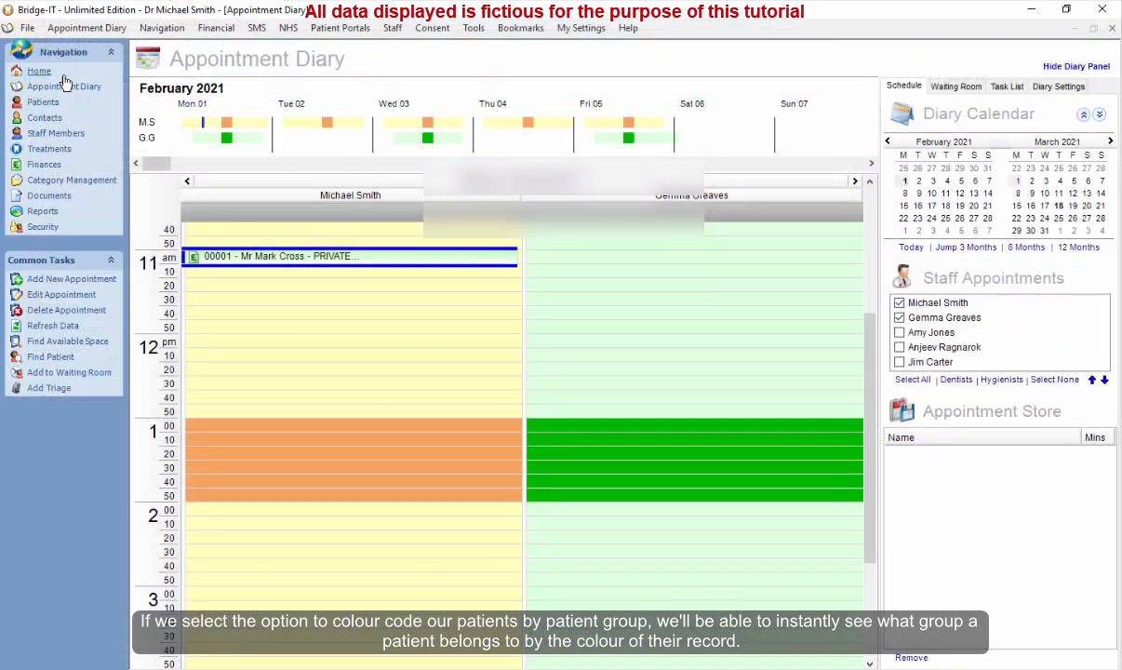
Turn on Use Patient Group Colour Coding in the practice settings' Miscellaneous options.
{"action": "left_click", "coordinate": [27, 29]}
{"action": "key", "text": "Escape"}
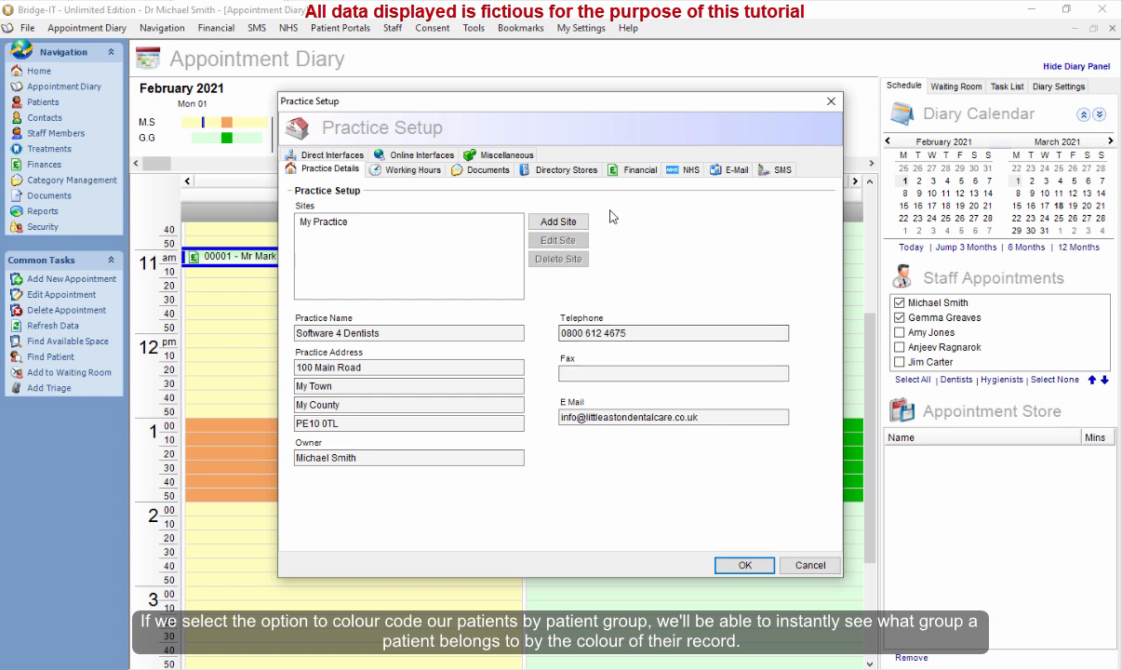
{"action": "left_click", "coordinate": [492, 154]}
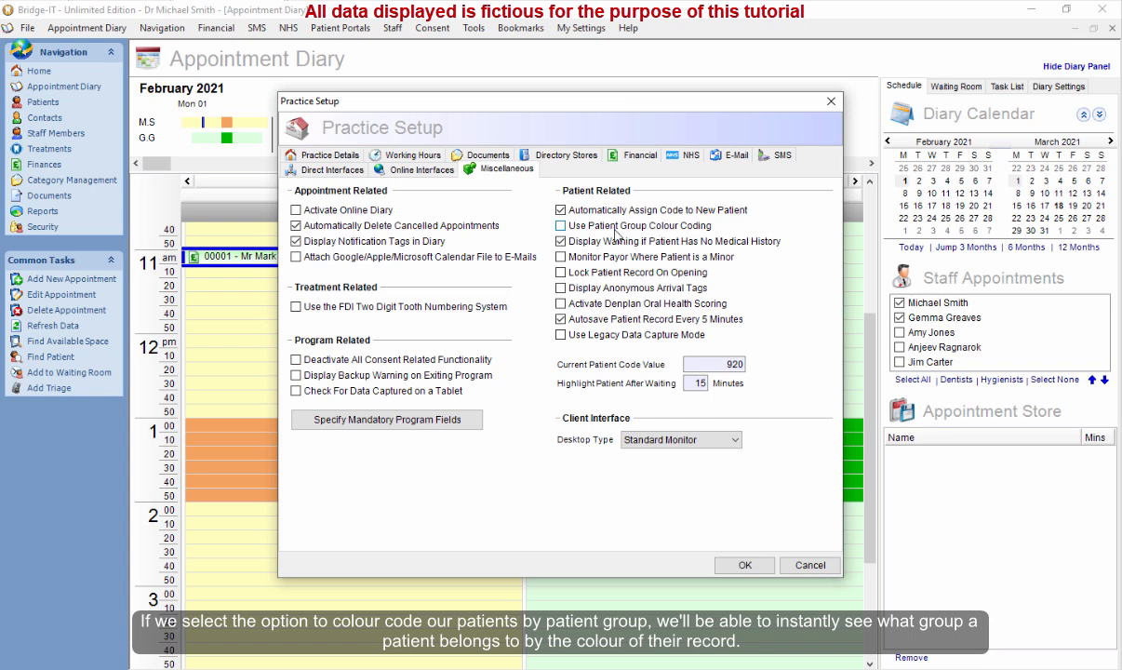
{"action": "left_click", "coordinate": [742, 566]}
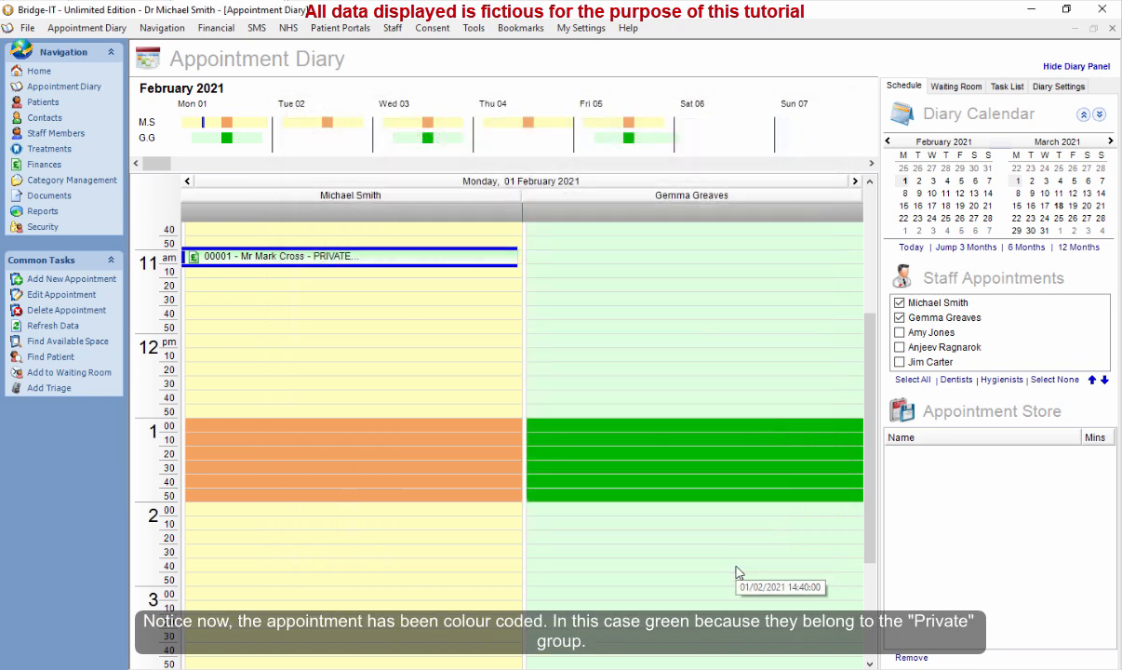
Open the 11:00 appointment in the editor to check its colour, then close it.
{"action": "double_click", "coordinate": [358, 261]}
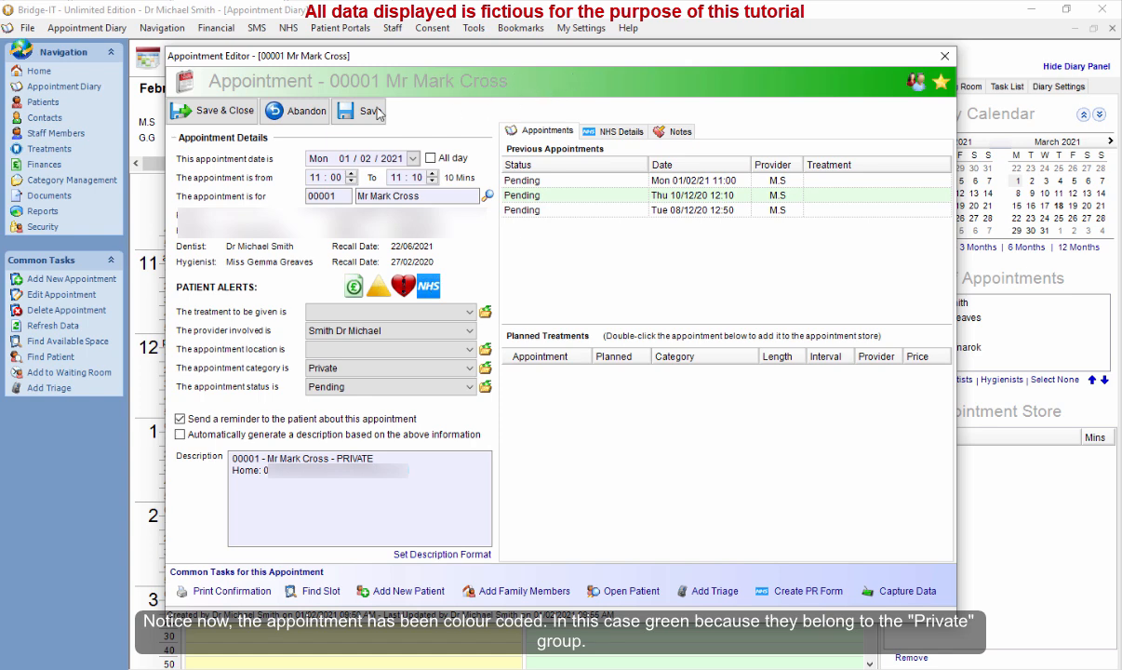
{"action": "left_click", "coordinate": [219, 111]}
Open the appointment's patient record on the Patient tab.
{"action": "right_click", "coordinate": [372, 257]}
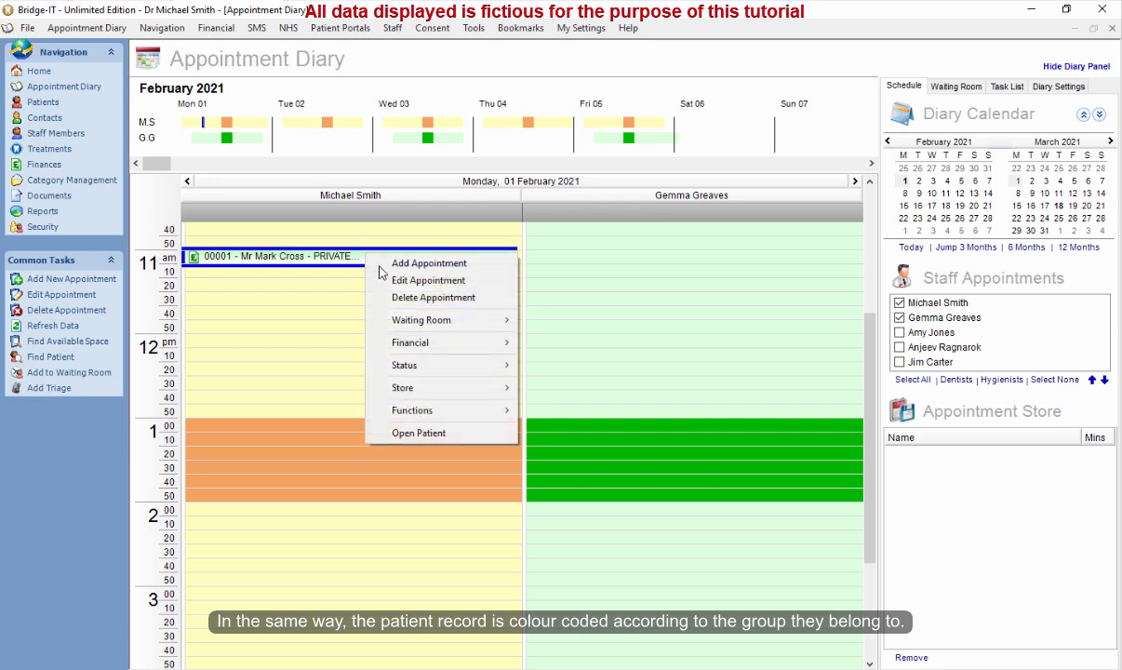
{"action": "left_click", "coordinate": [420, 433]}
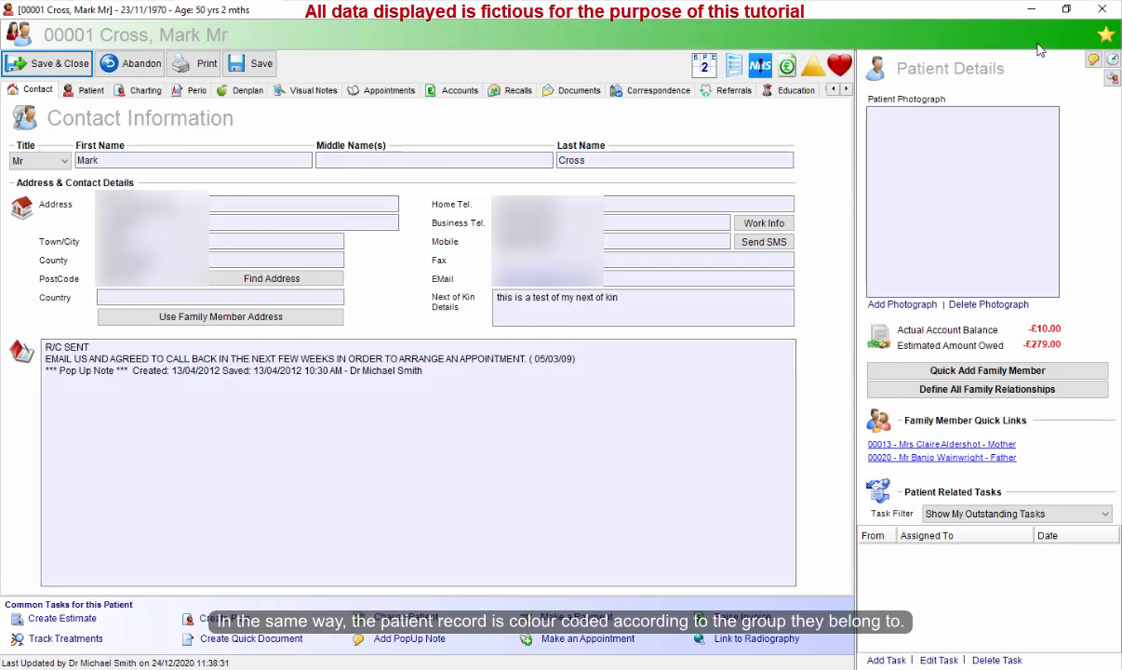
{"action": "left_click", "coordinate": [90, 89]}
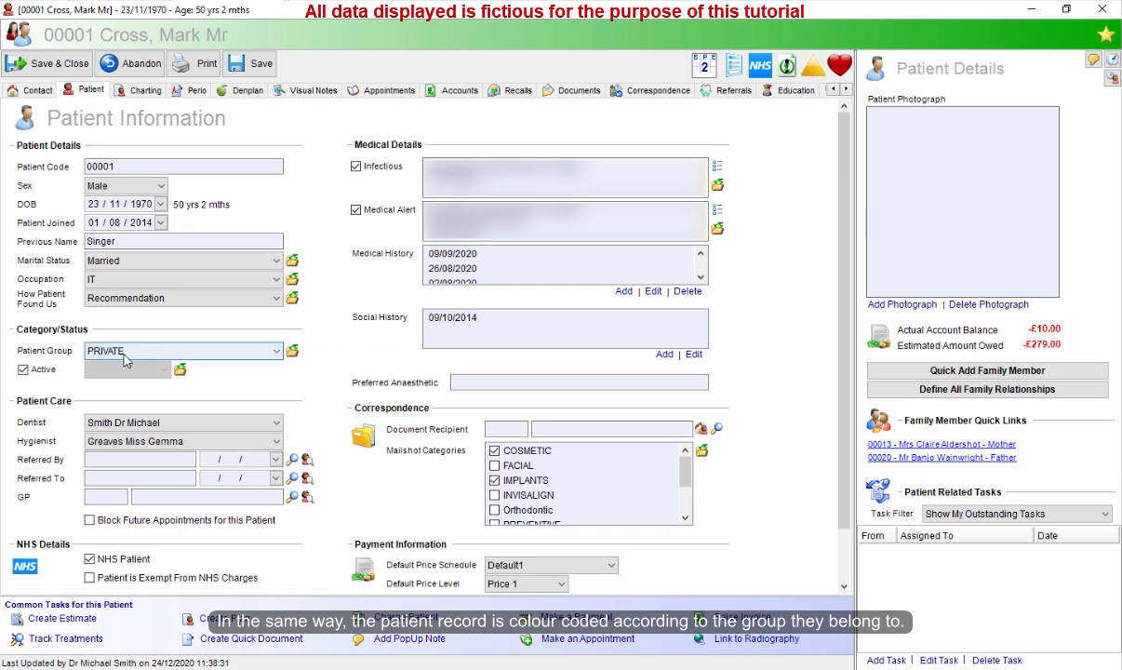
Switch the patient group to DENPLAN, then NHS, then back to PRIVATE, and save and close the record.
{"action": "left_click", "coordinate": [266, 355]}
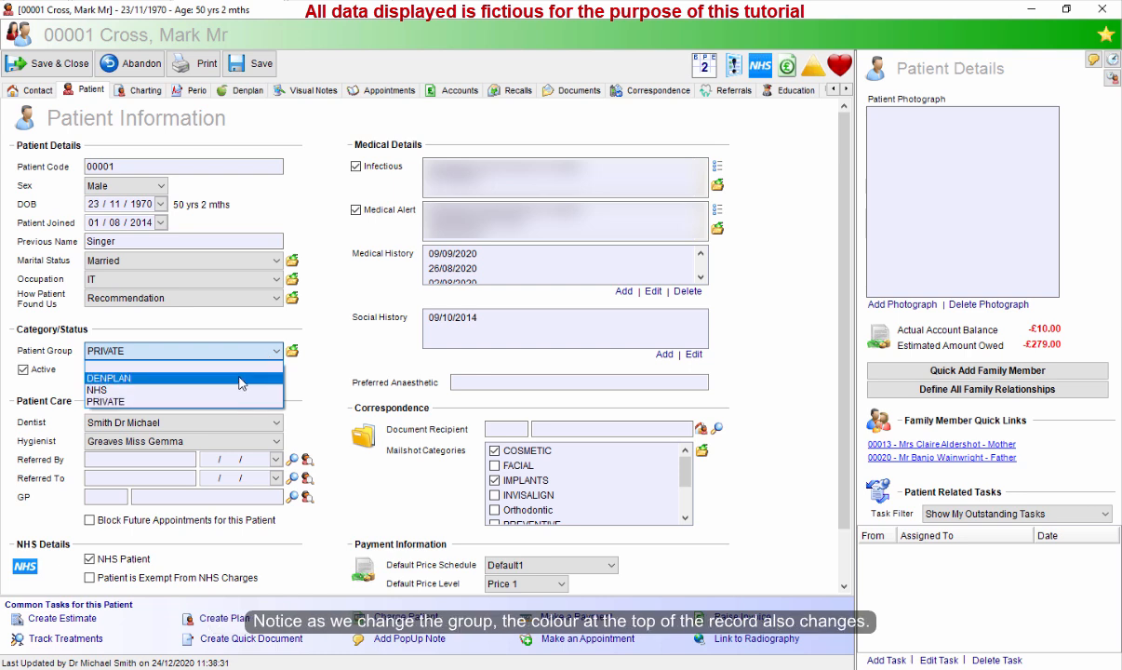
{"action": "left_click", "coordinate": [240, 379]}
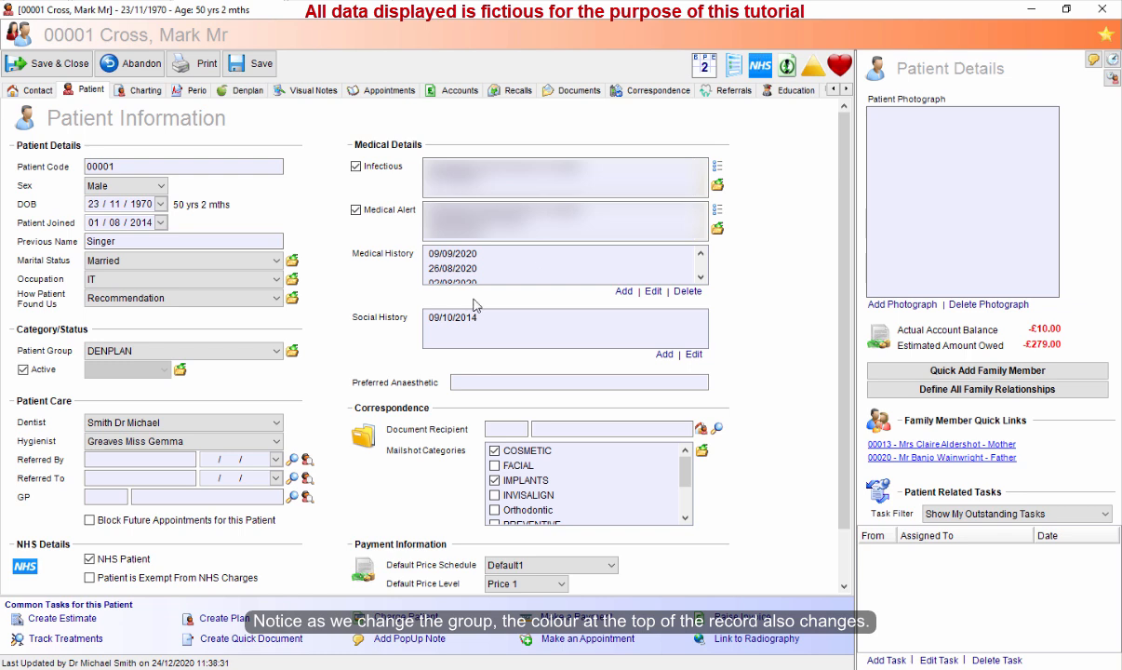
{"action": "left_click", "coordinate": [244, 350]}
{"action": "left_click", "coordinate": [212, 377]}
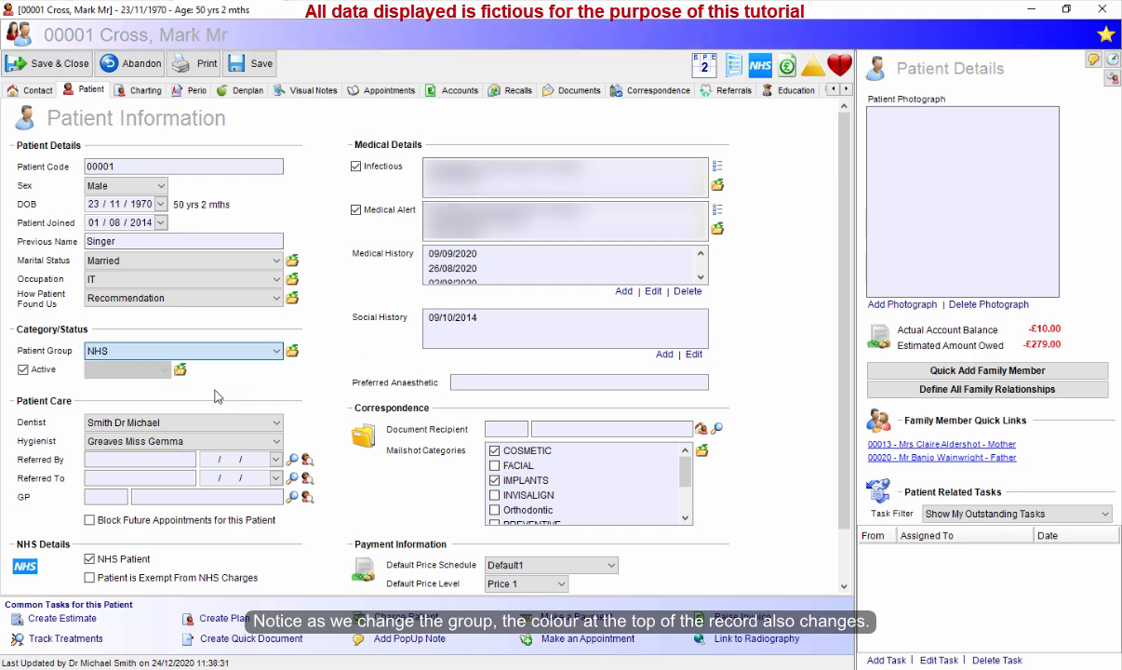
{"action": "left_click", "coordinate": [239, 351]}
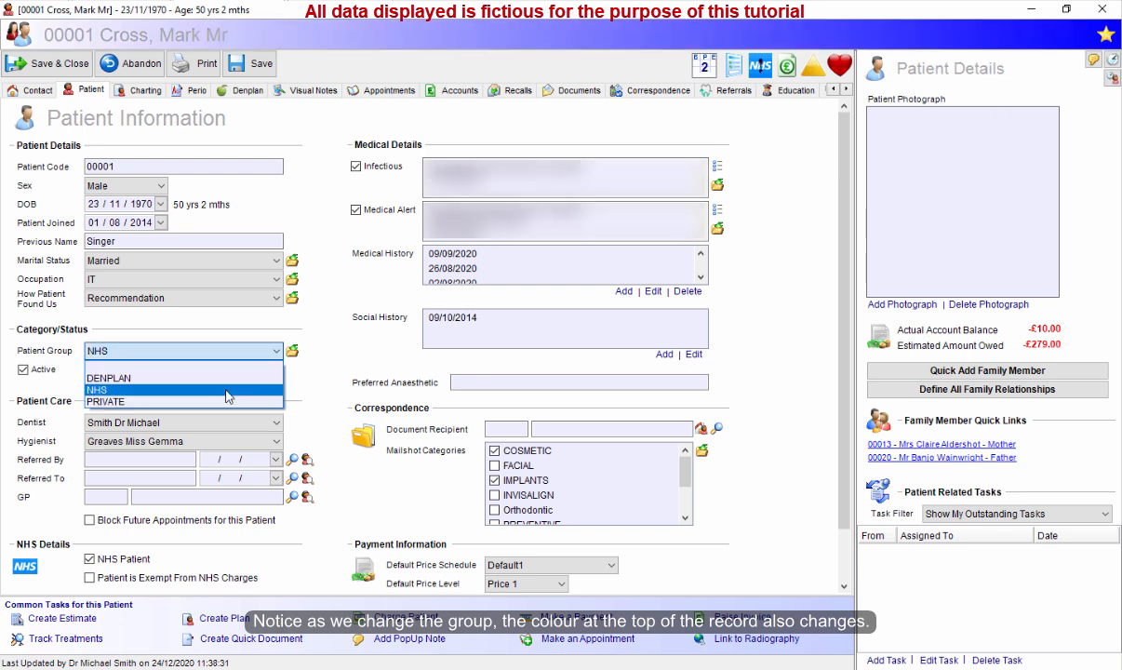
{"action": "left_click", "coordinate": [225, 401]}
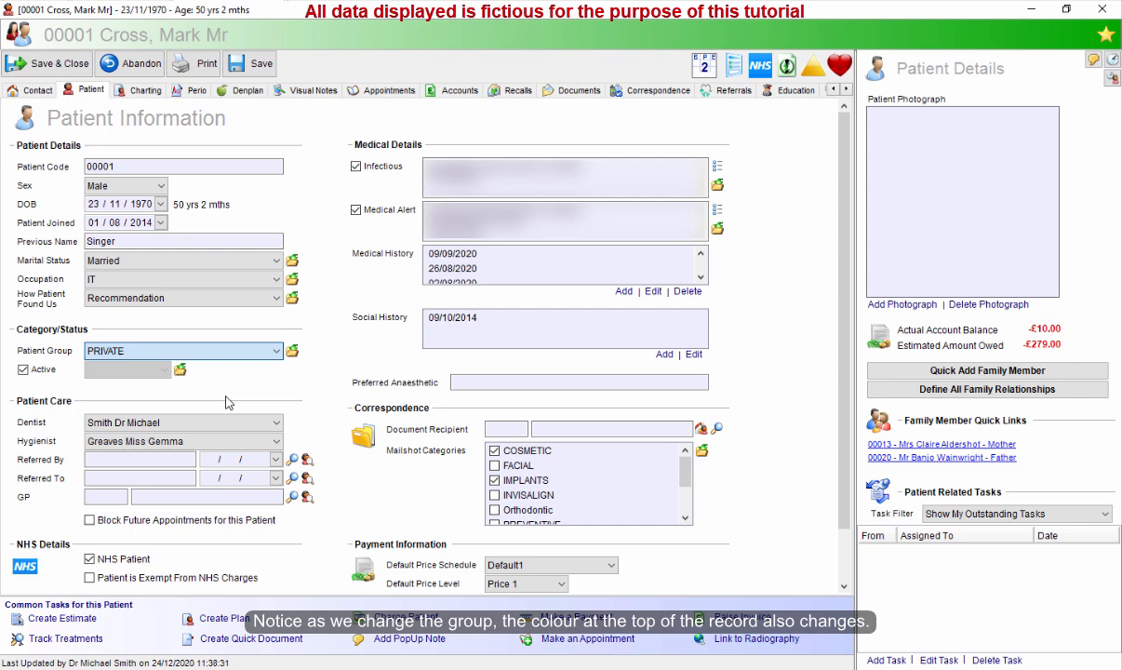
{"action": "left_click", "coordinate": [59, 63]}
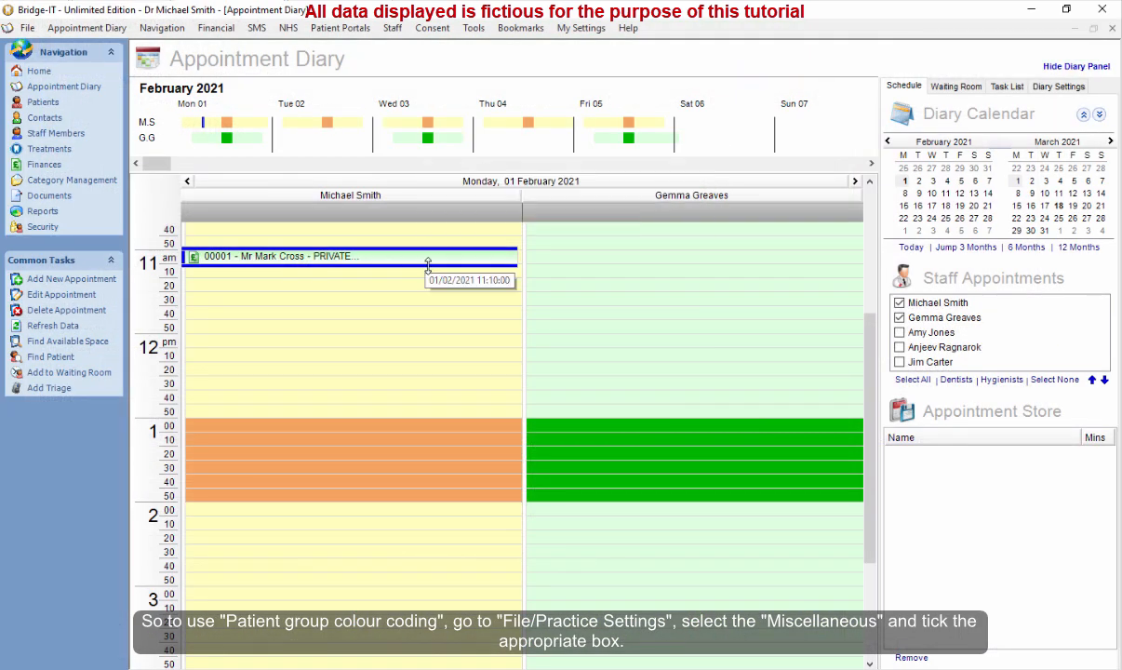
Reopen the Miscellaneous practice settings to review them, then close the dialog.
{"action": "mouse_move", "coordinate": [427, 265]}
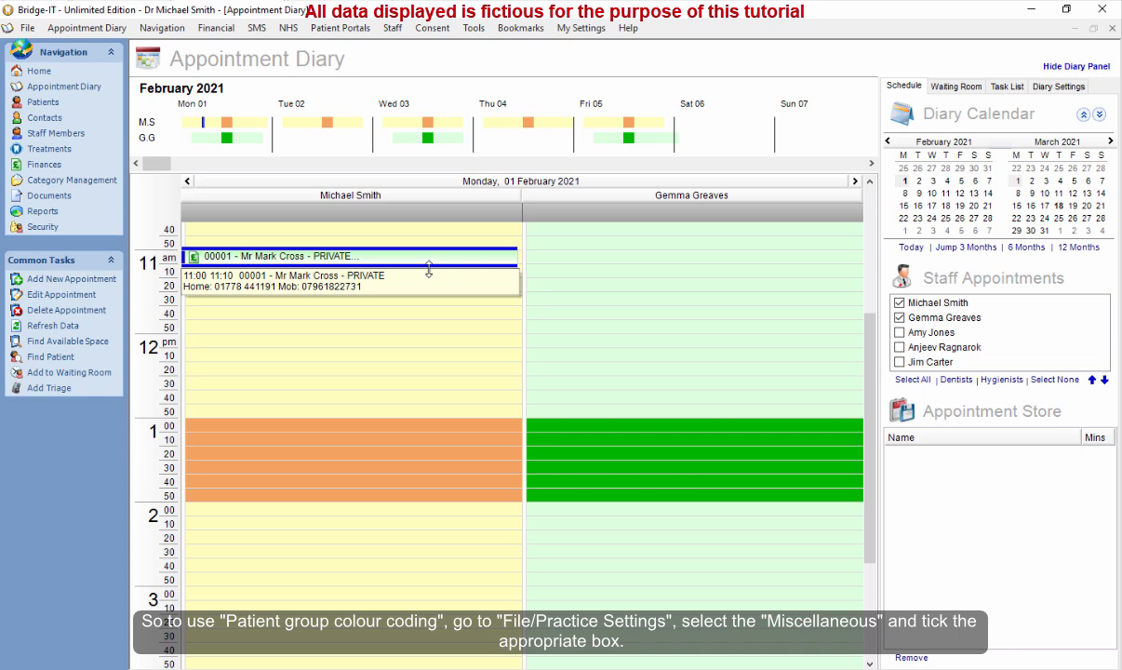
{"action": "left_click", "coordinate": [28, 28]}
{"action": "left_click", "coordinate": [41, 52]}
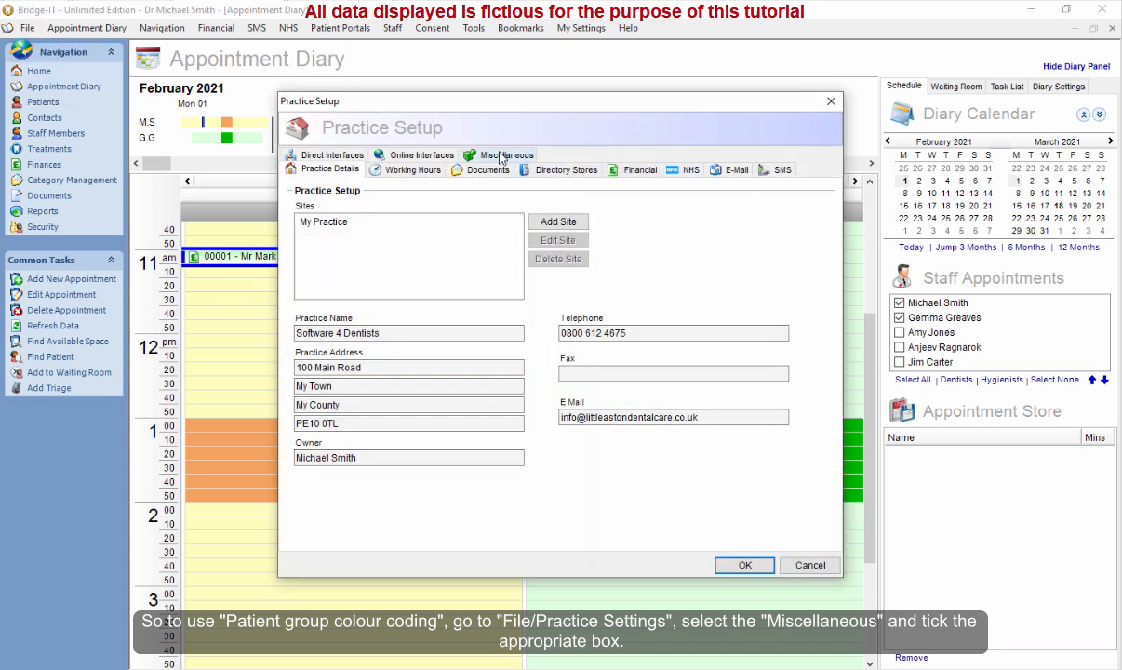
{"action": "left_click", "coordinate": [503, 156]}
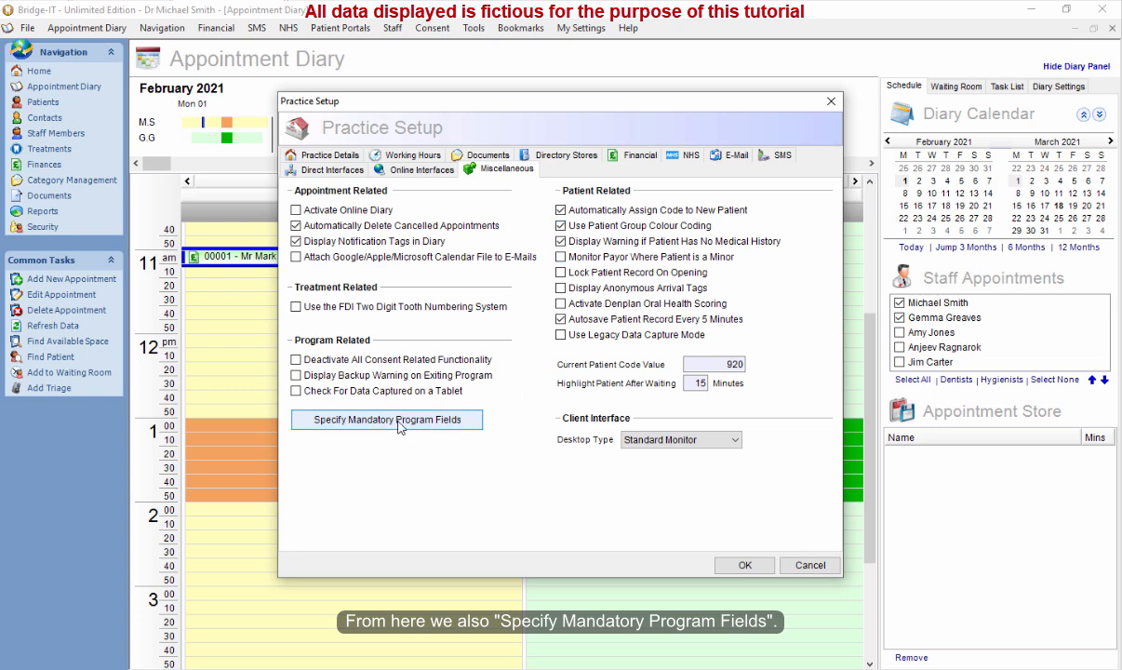
{"action": "left_click", "coordinate": [745, 565]}
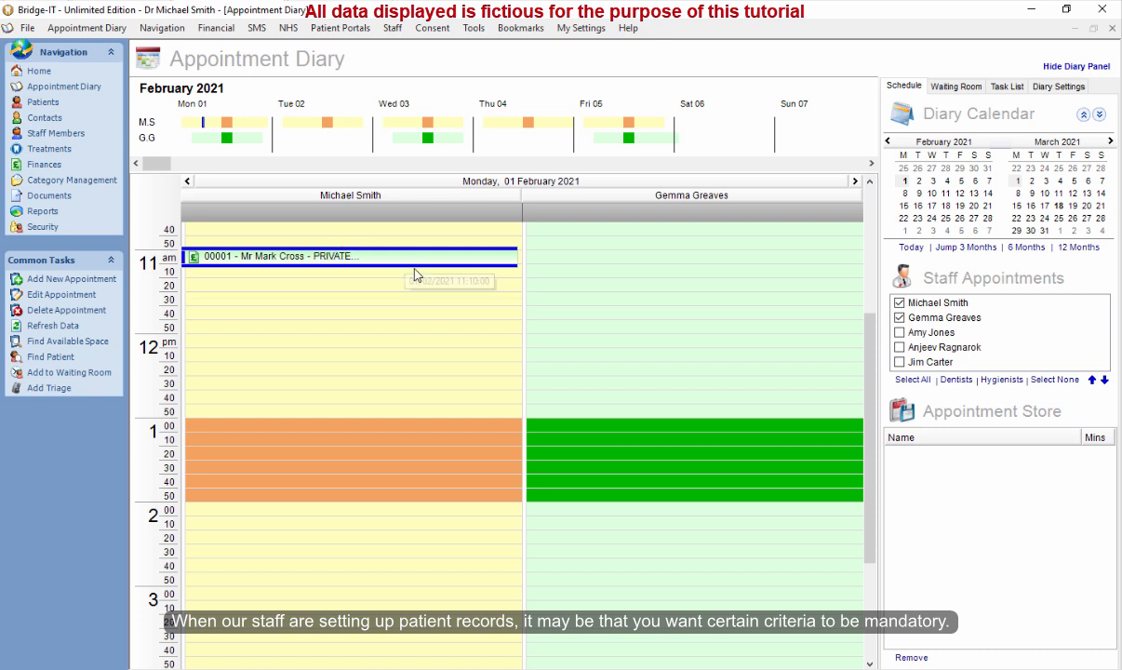
Open the 11:00 appointment's patient record on the Patient tab.
{"action": "right_click", "coordinate": [353, 260]}
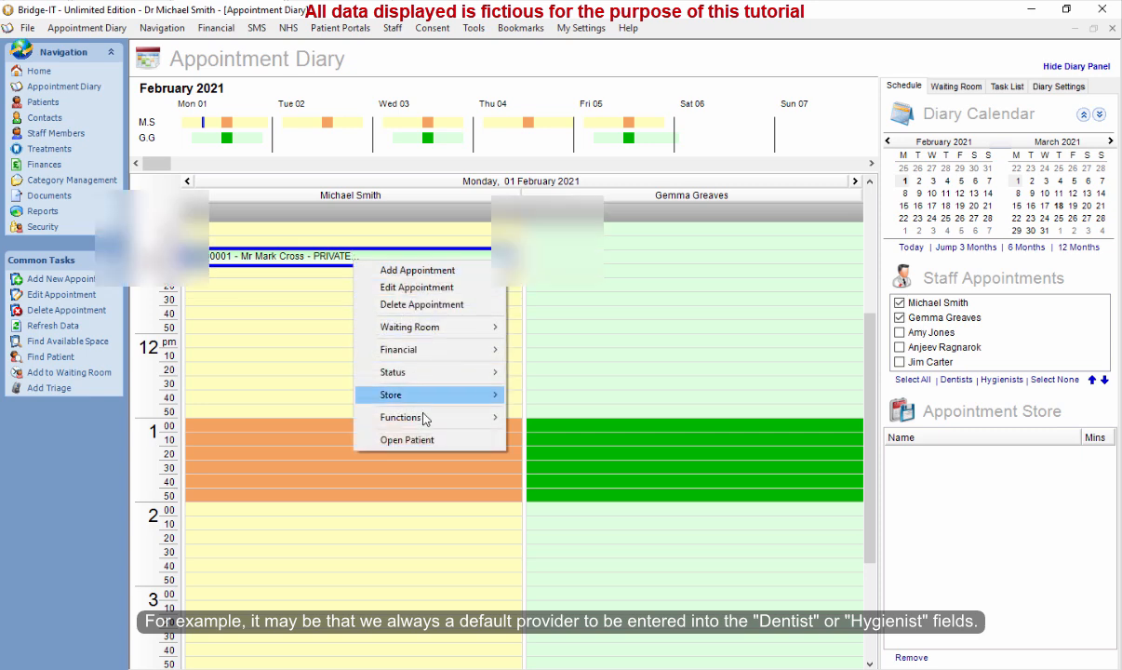
{"action": "left_click", "coordinate": [432, 443]}
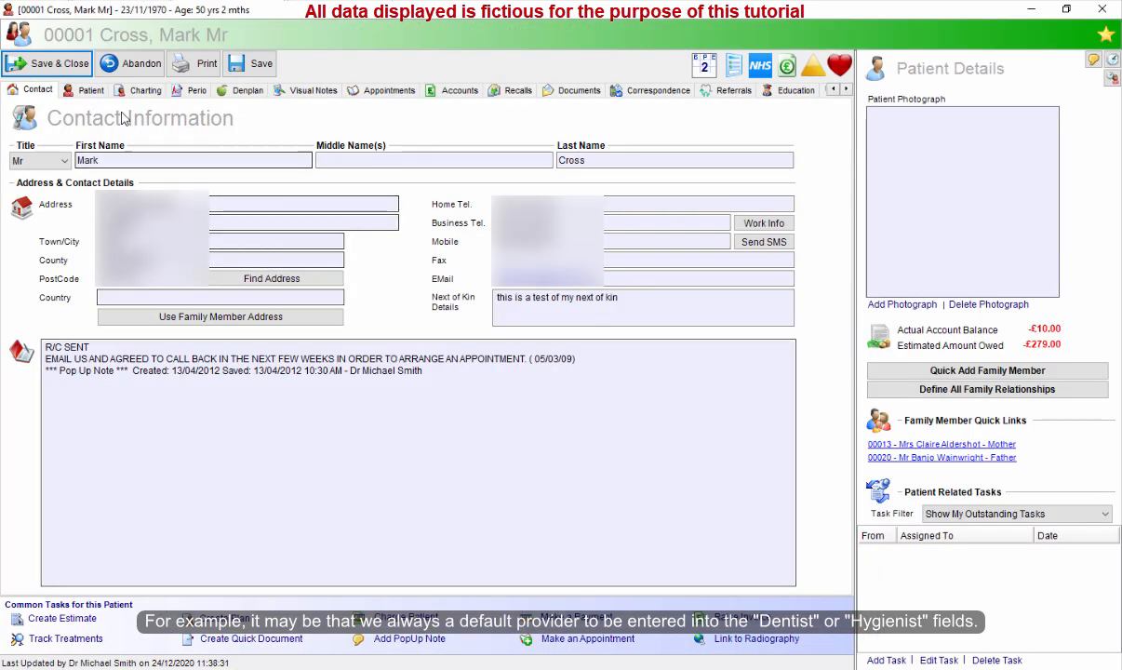
{"action": "left_click", "coordinate": [89, 89]}
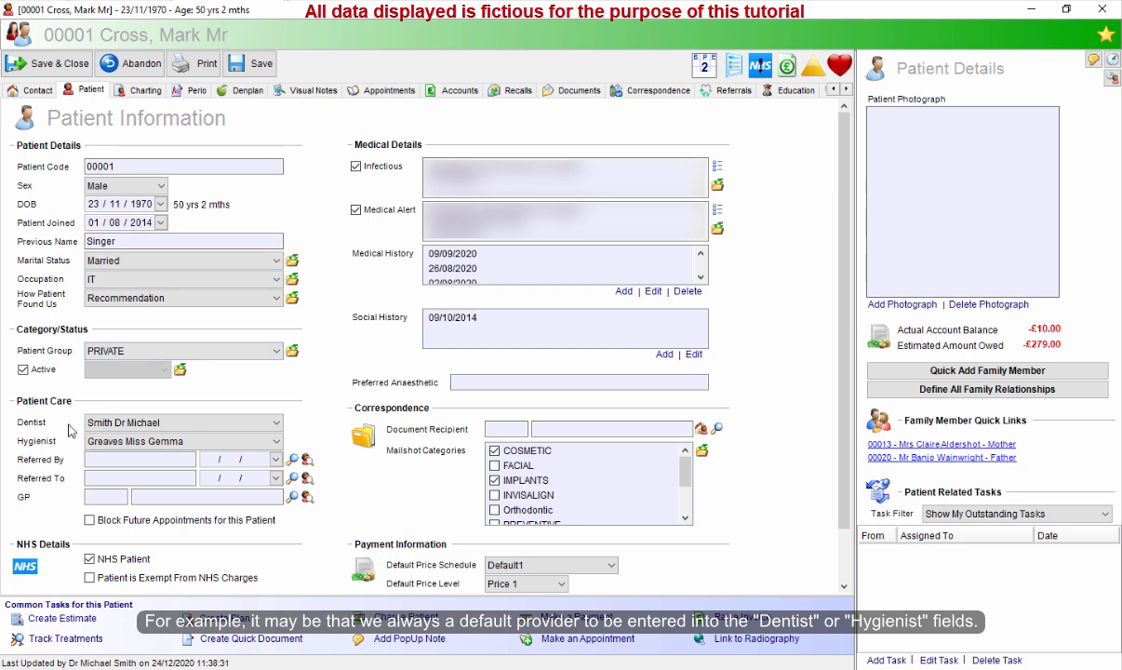
Clear the Dentist and Hygienist fields of the patient record, then save and close it.
{"action": "left_click", "coordinate": [212, 424]}
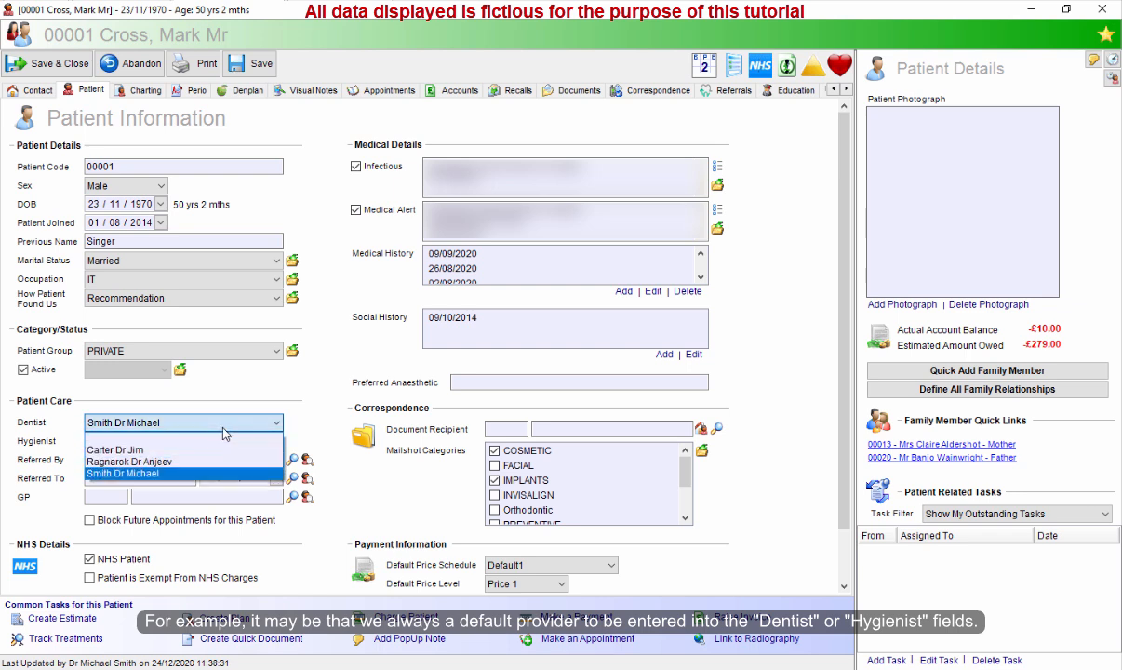
{"action": "left_click", "coordinate": [219, 439]}
{"action": "left_click", "coordinate": [212, 441]}
{"action": "left_click", "coordinate": [210, 454]}
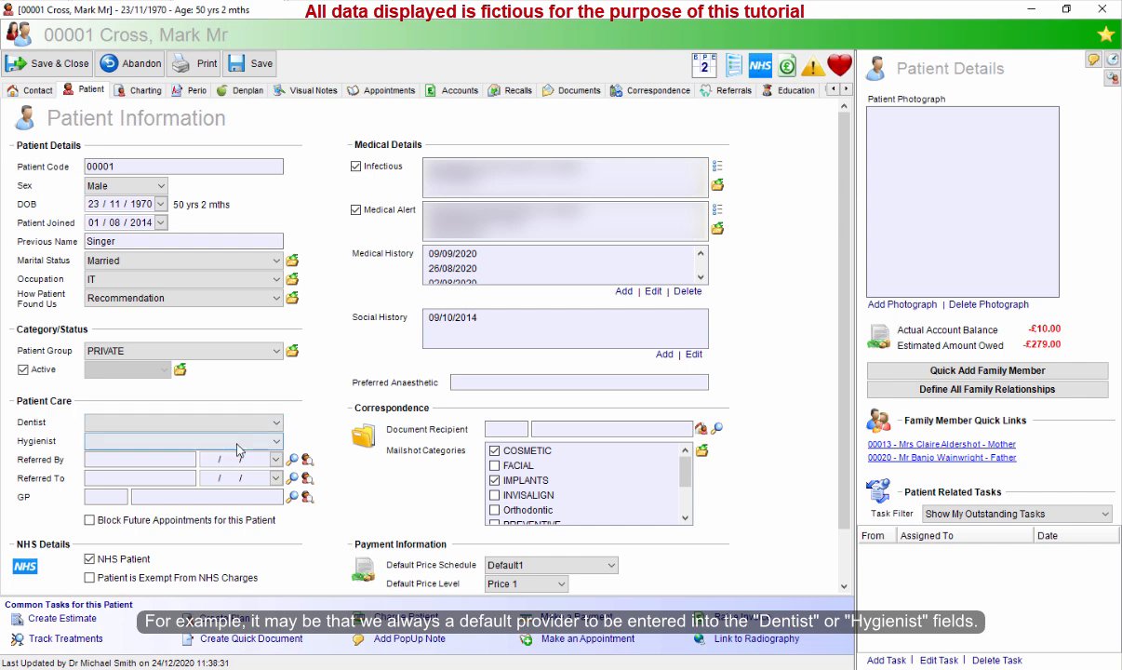
{"action": "left_click", "coordinate": [62, 67]}
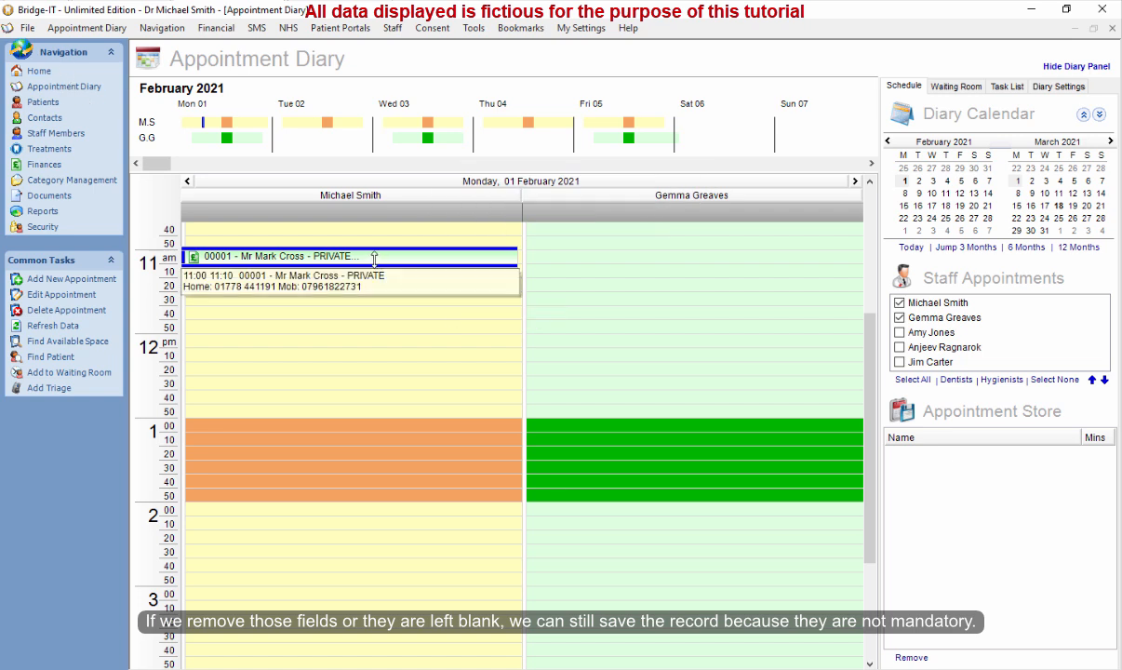
Open the Specify Mandatory Program Fields dialog from the Miscellaneous practice setup settings.
{"action": "left_click", "coordinate": [28, 28]}
{"action": "left_click", "coordinate": [46, 49]}
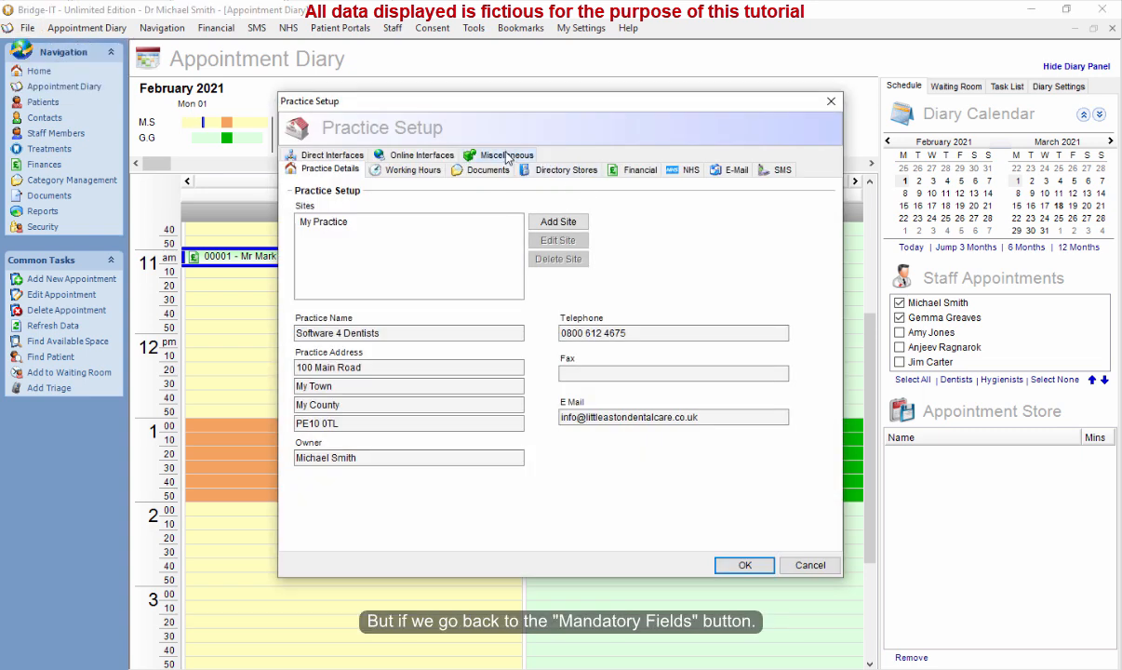
{"action": "left_click", "coordinate": [507, 156]}
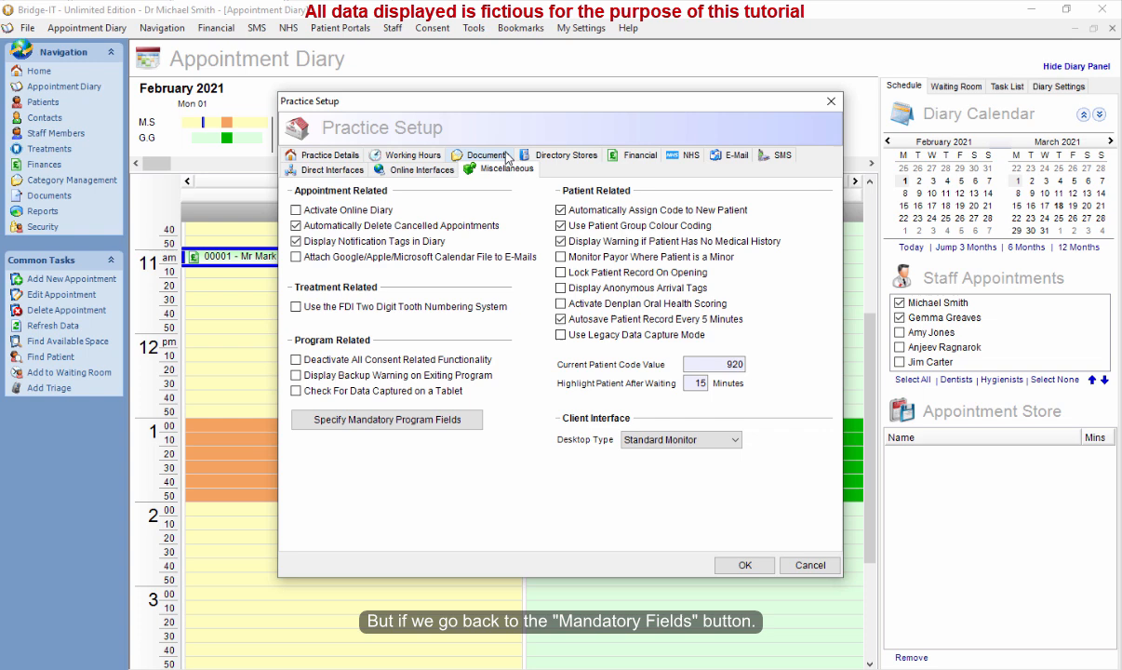
{"action": "left_click", "coordinate": [395, 423]}
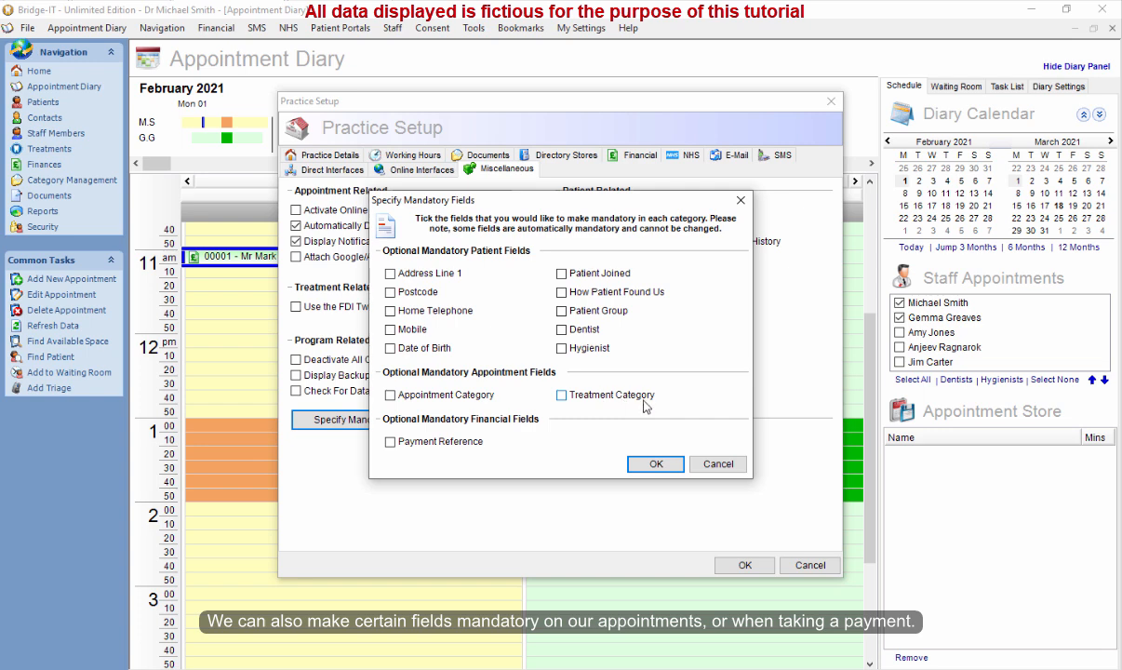
{"action": "left_click", "coordinate": [461, 395]}
{"action": "left_click", "coordinate": [581, 397]}
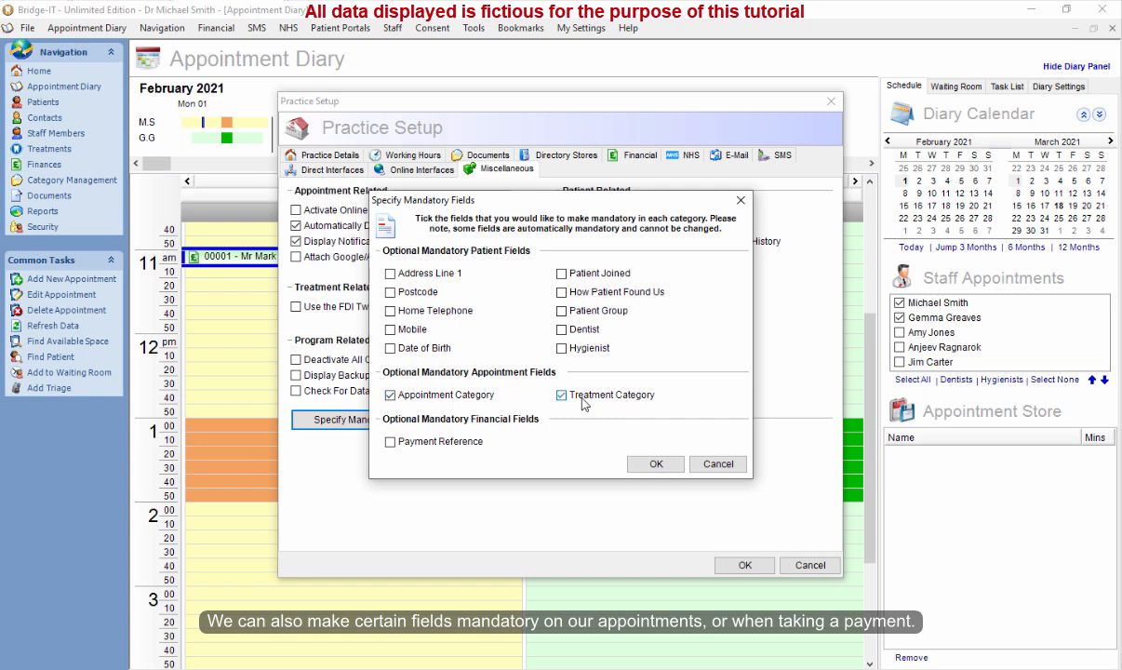
{"action": "left_click", "coordinate": [456, 395]}
{"action": "left_click", "coordinate": [596, 398]}
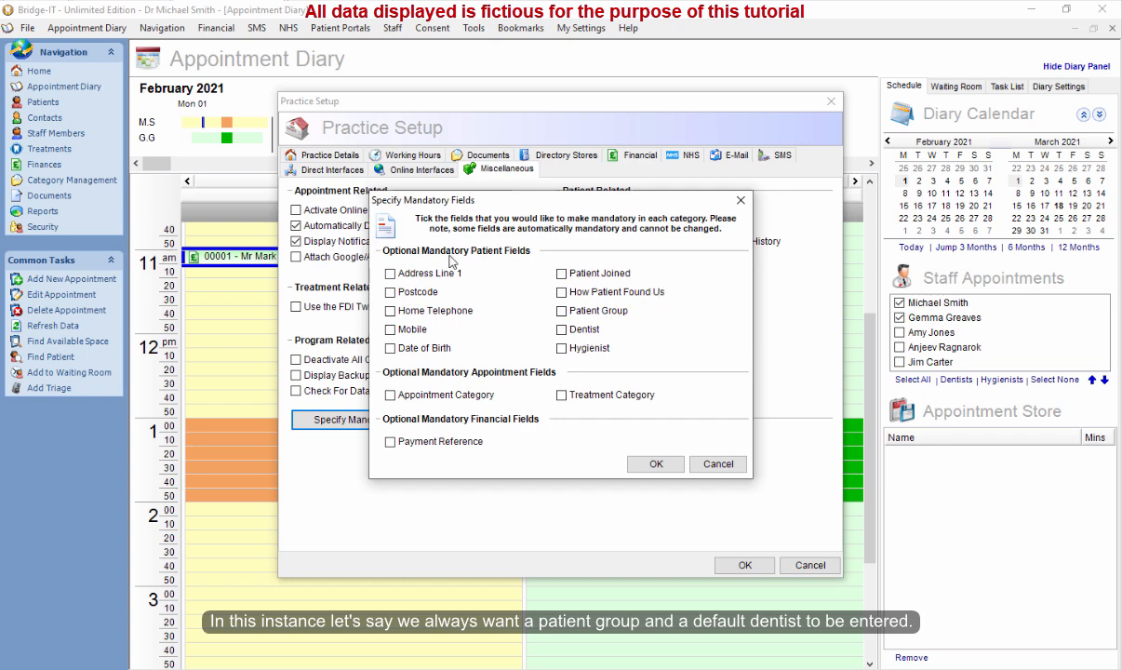
Make Patient Group and Dentist mandatory patient fields and confirm the practice setup.
{"action": "left_click", "coordinate": [562, 311]}
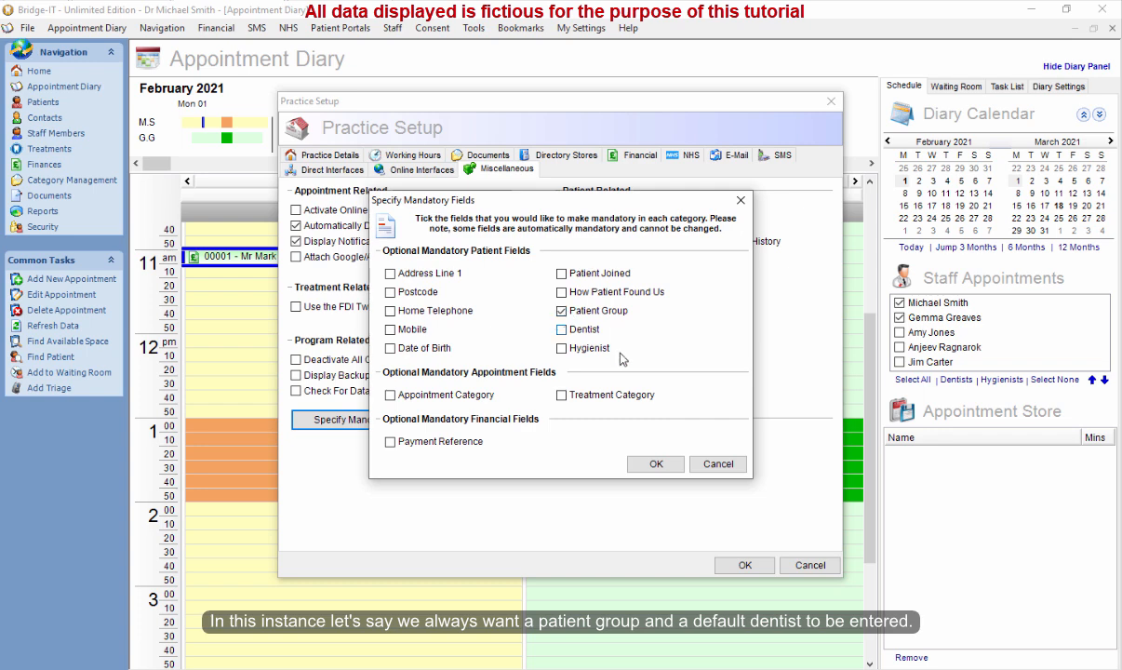
{"action": "left_click", "coordinate": [562, 330]}
{"action": "left_click", "coordinate": [655, 465]}
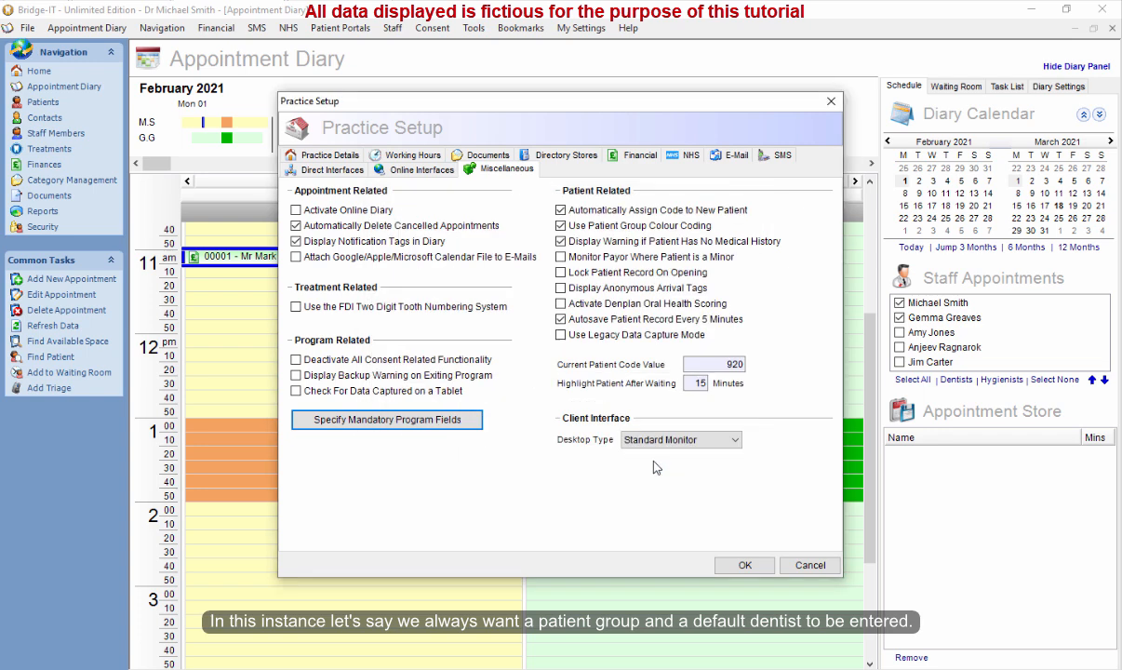
{"action": "left_click", "coordinate": [745, 567]}
Open the appointment's patient record, clear its Patient Group and Dentist fields, and try to save it.
{"action": "right_click", "coordinate": [337, 257]}
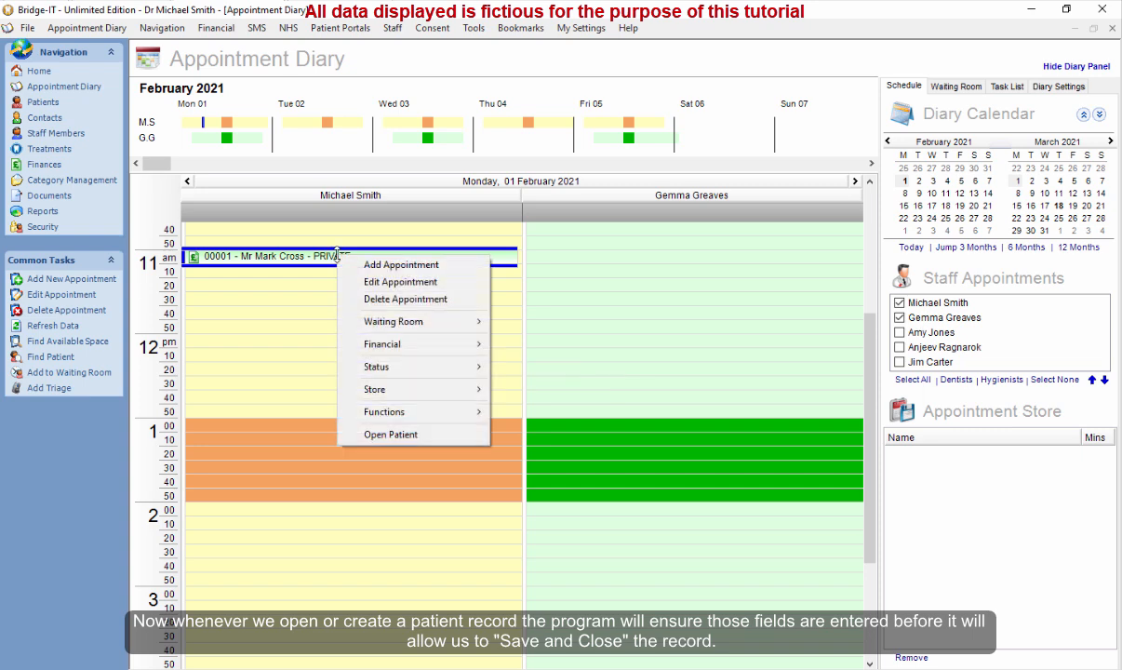
{"action": "left_click", "coordinate": [410, 434]}
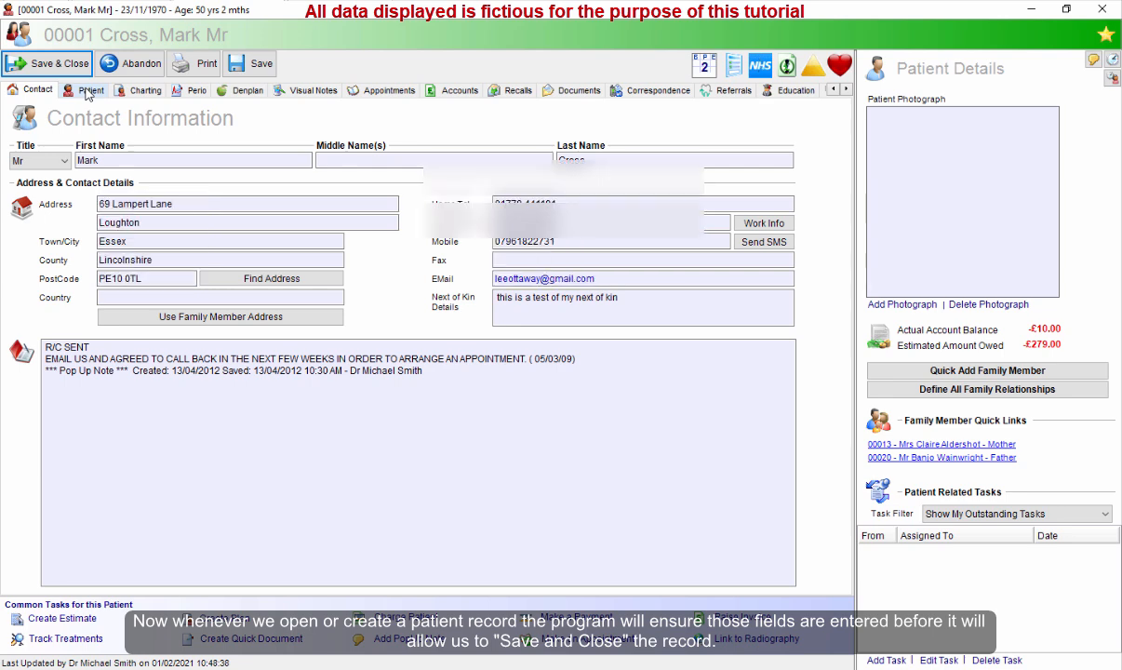
{"action": "left_click", "coordinate": [88, 92]}
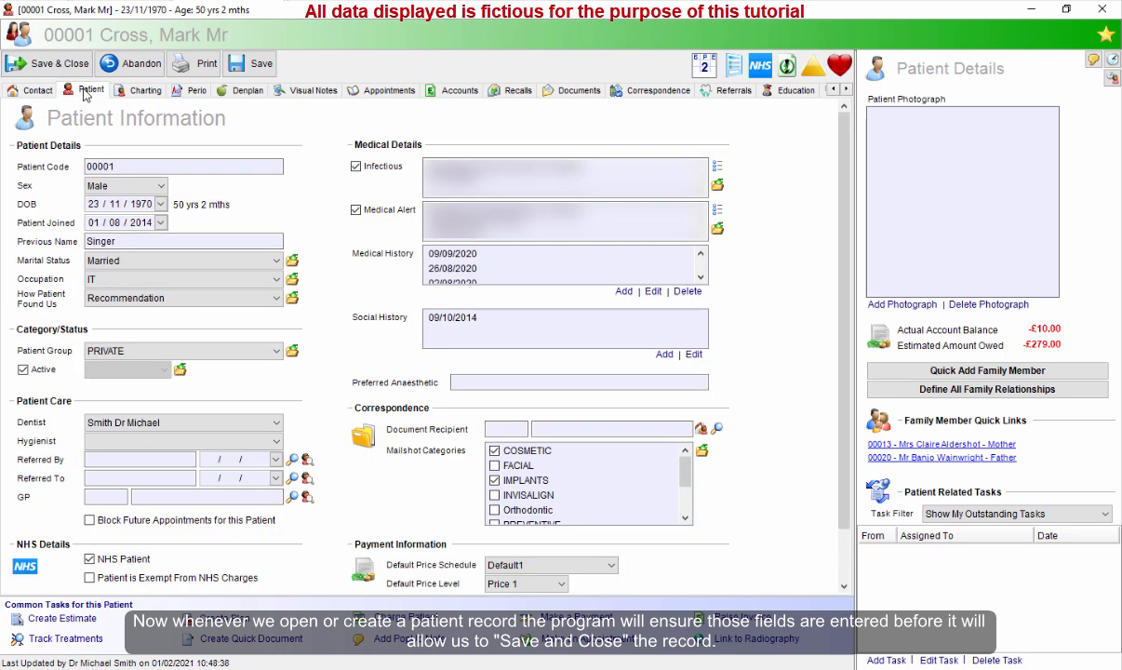
{"action": "left_click", "coordinate": [216, 350]}
{"action": "left_click", "coordinate": [205, 363]}
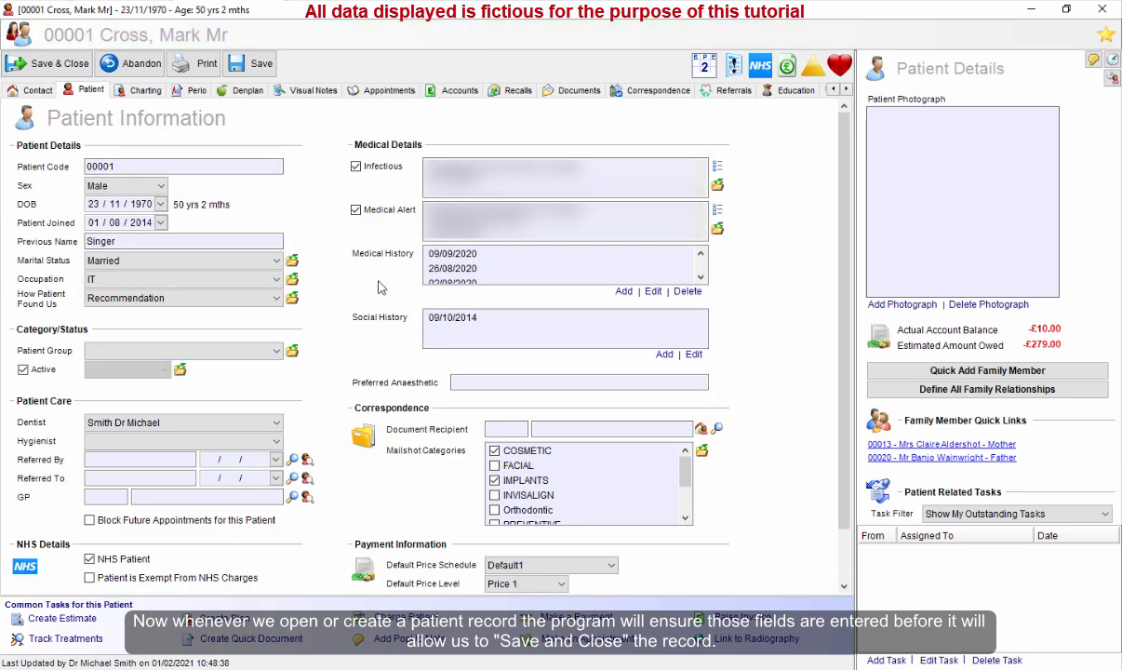
{"action": "left_click", "coordinate": [214, 423]}
{"action": "left_click", "coordinate": [186, 435]}
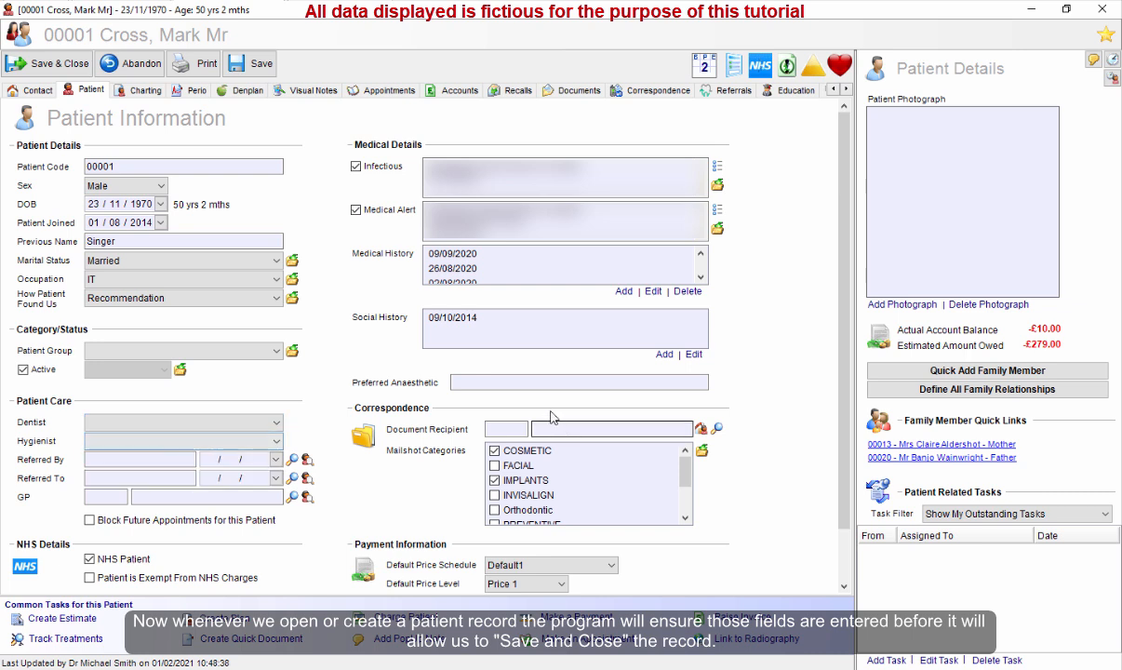
{"action": "left_click", "coordinate": [256, 66]}
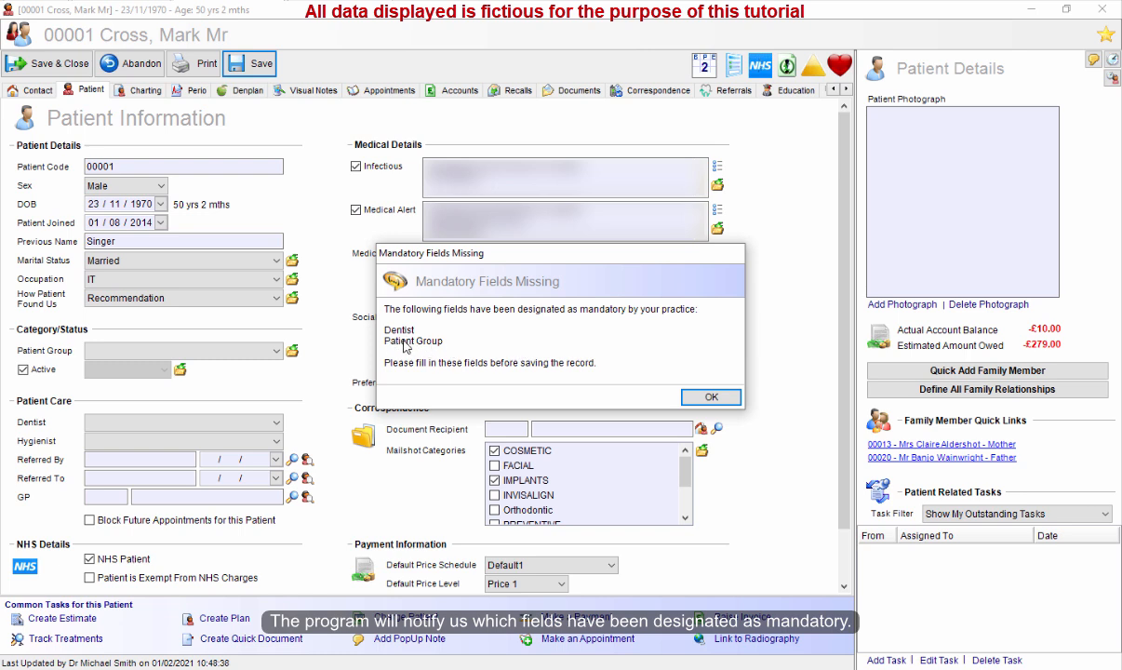
{"action": "left_click", "coordinate": [706, 396]}
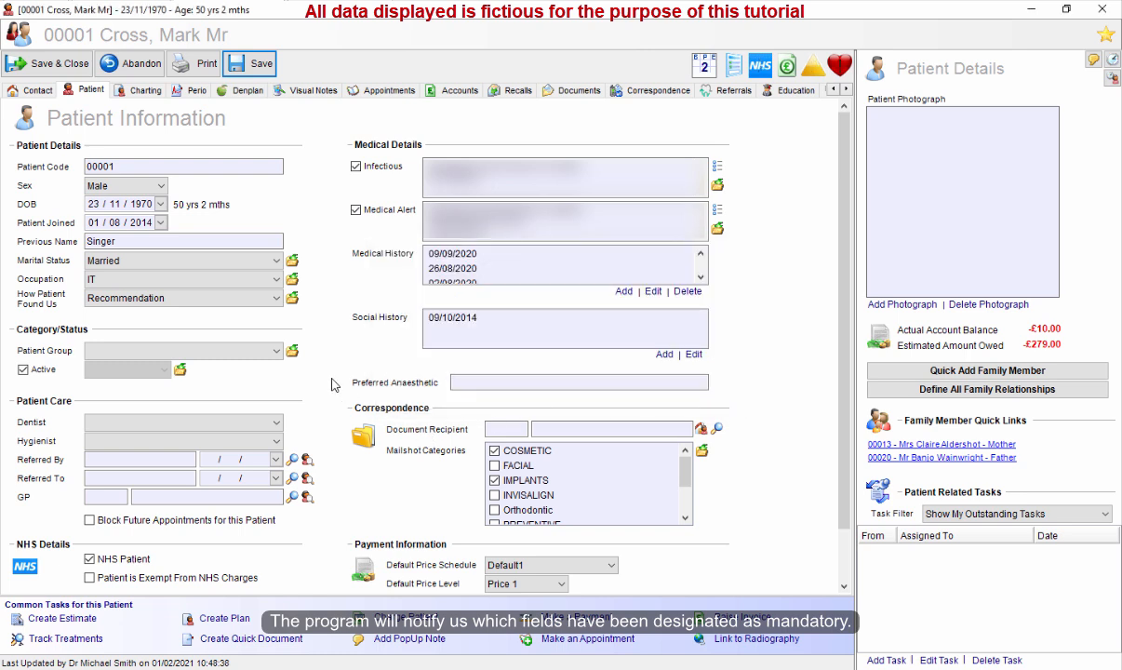
Set the patient group to PRIVATE and try saving the record again.
{"action": "left_click", "coordinate": [223, 351]}
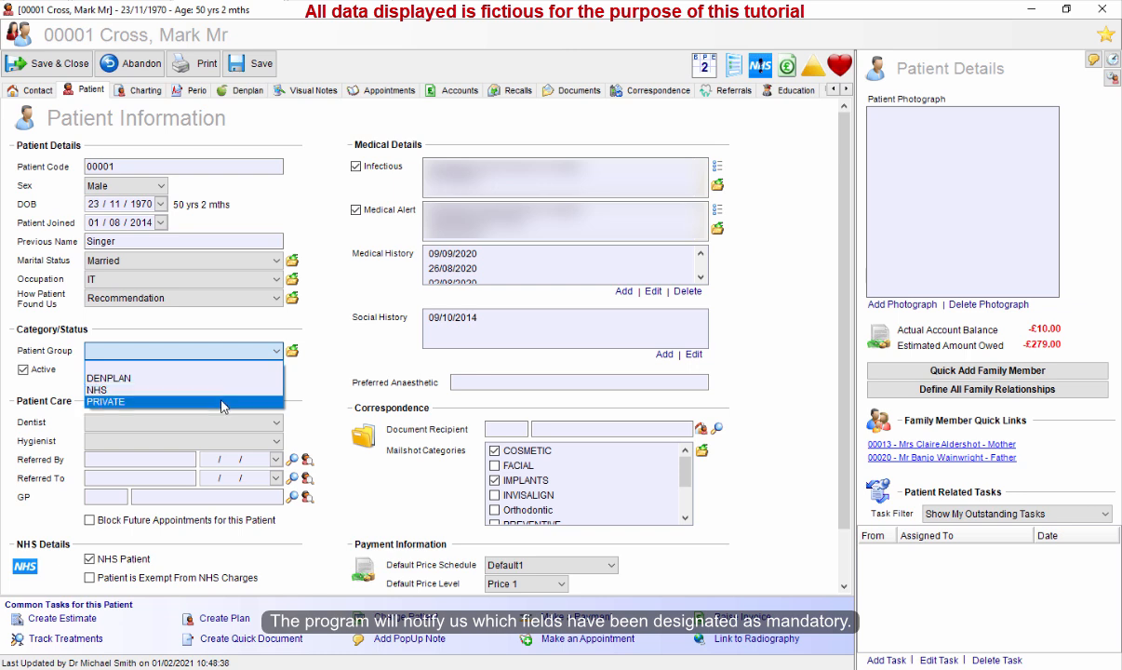
{"action": "left_click", "coordinate": [223, 402]}
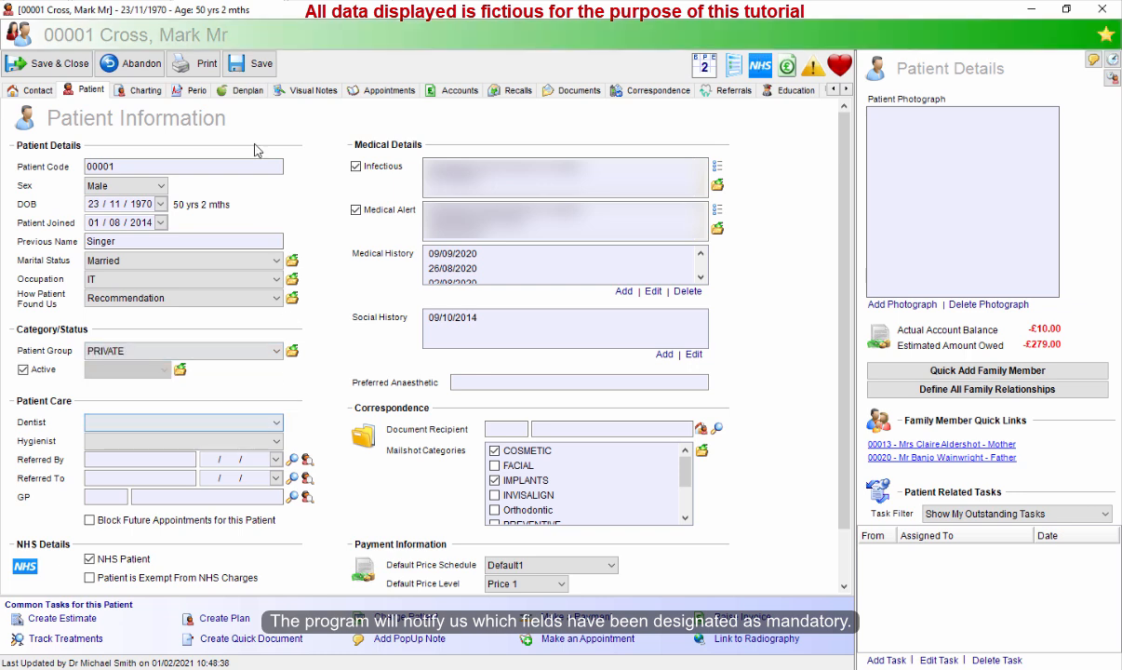
{"action": "left_click", "coordinate": [250, 63]}
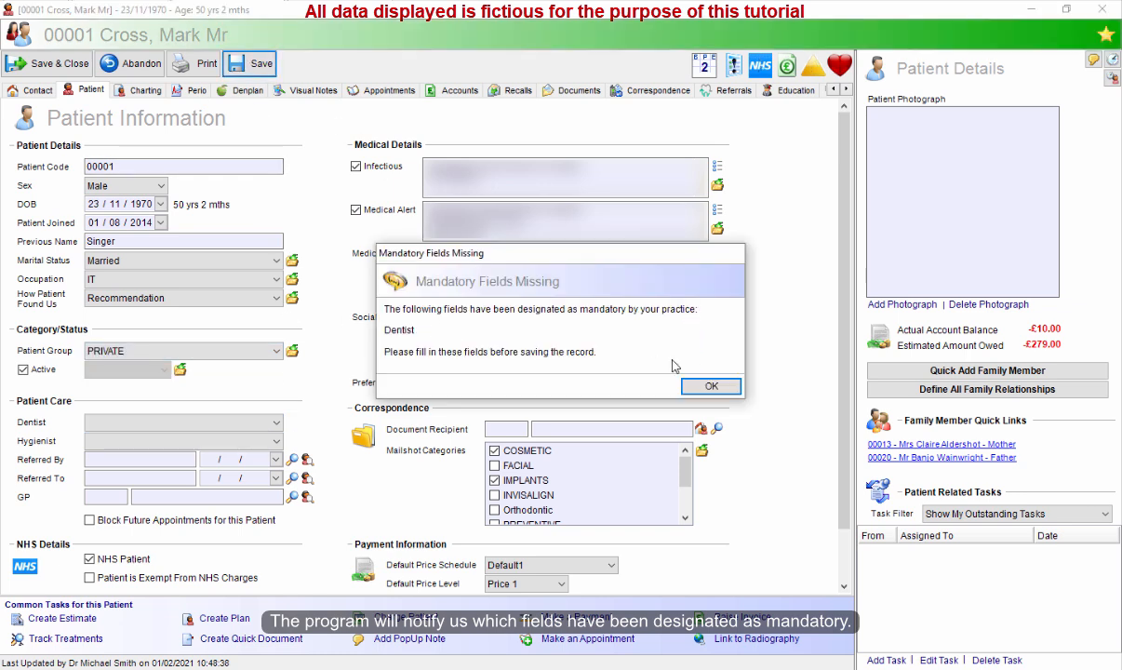
{"action": "left_click", "coordinate": [710, 385]}
{"action": "left_click", "coordinate": [263, 423]}
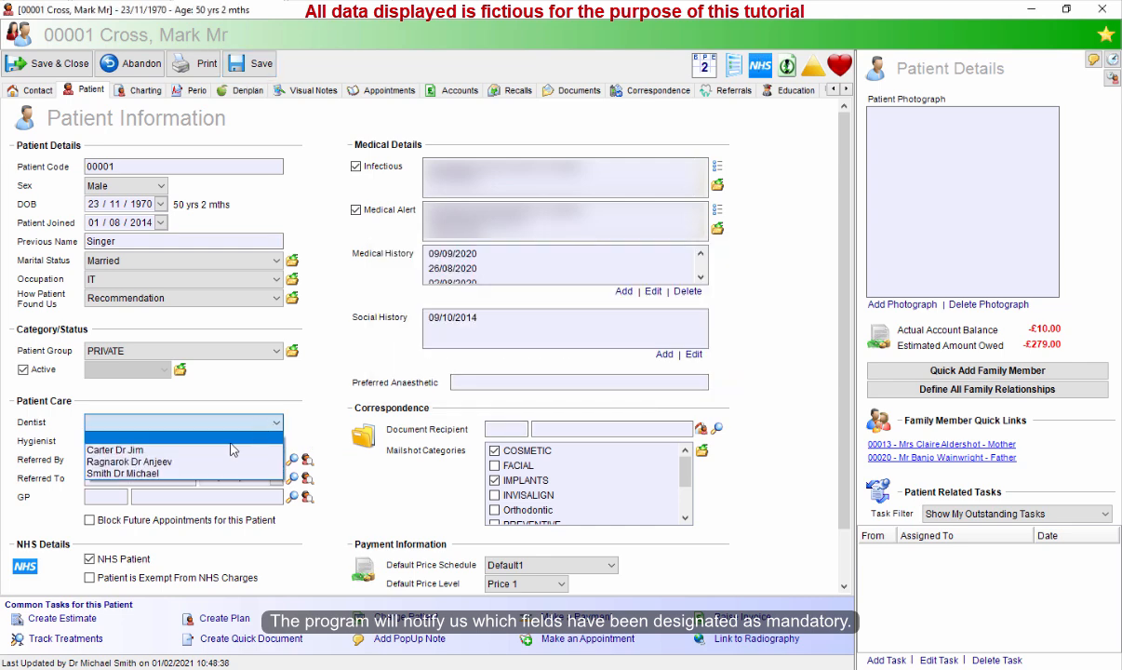
{"action": "left_click", "coordinate": [219, 474]}
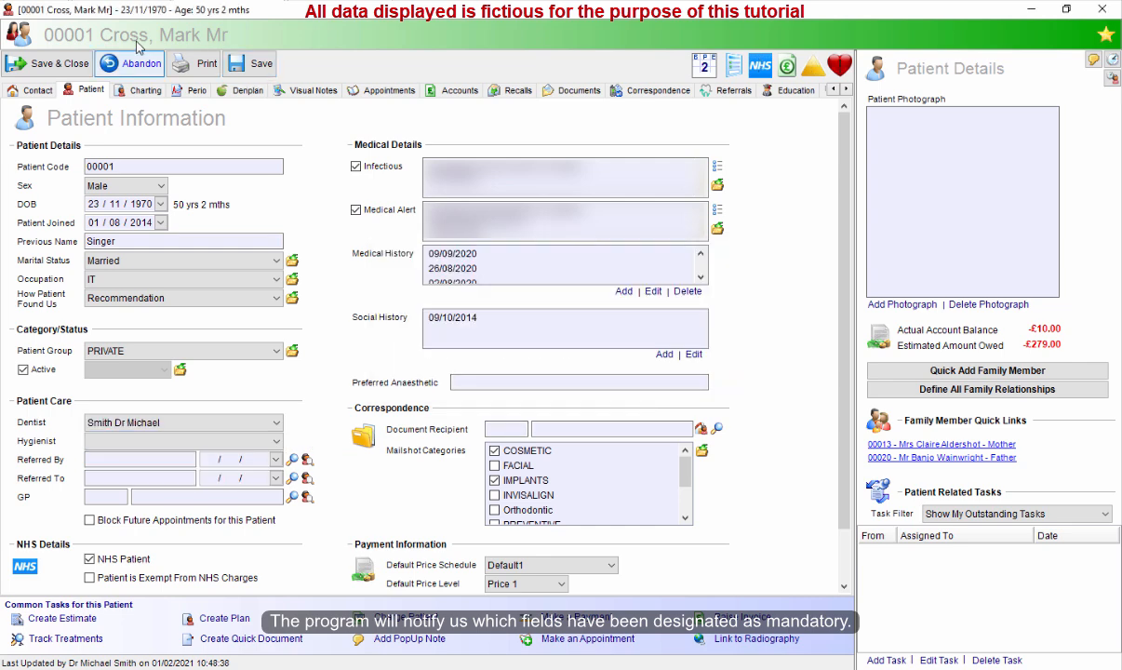
{"action": "left_click", "coordinate": [54, 67]}
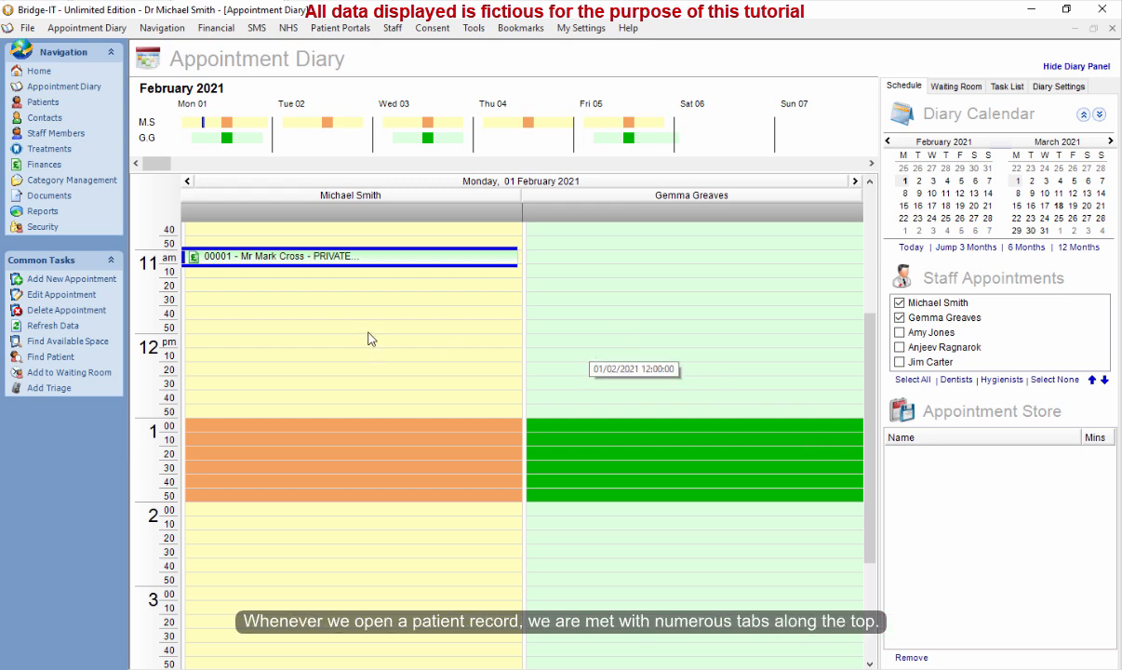
Open the appointment's patient record and scroll through its tabs, then close it.
{"action": "right_click", "coordinate": [323, 262]}
{"action": "left_click", "coordinate": [386, 437]}
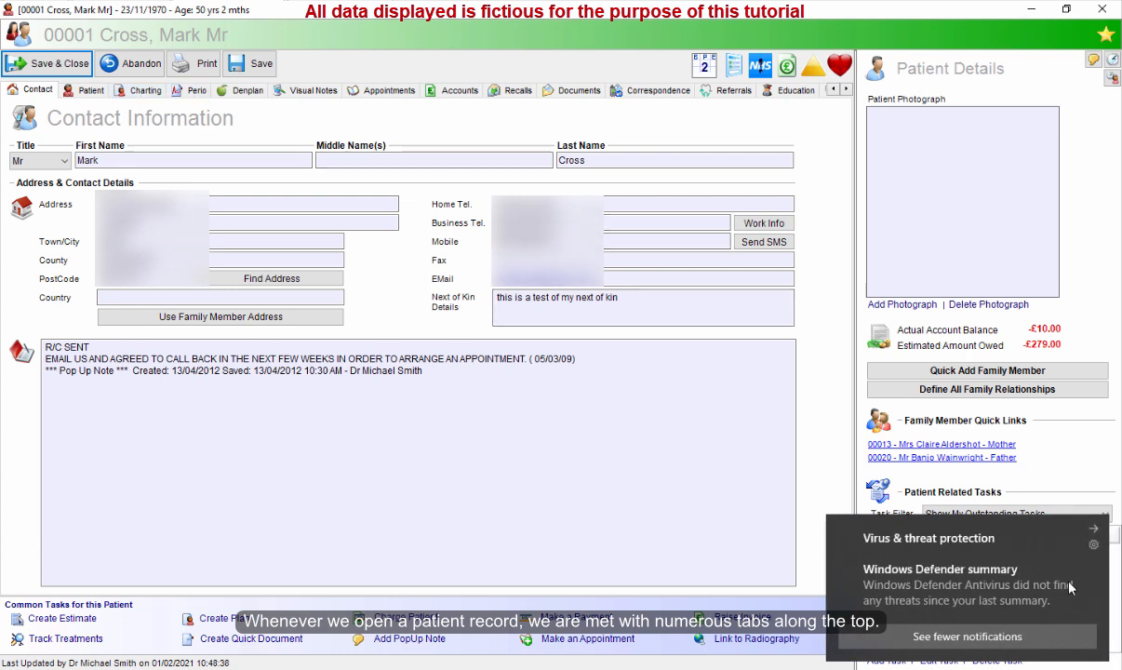
{"action": "left_click", "coordinate": [1095, 530]}
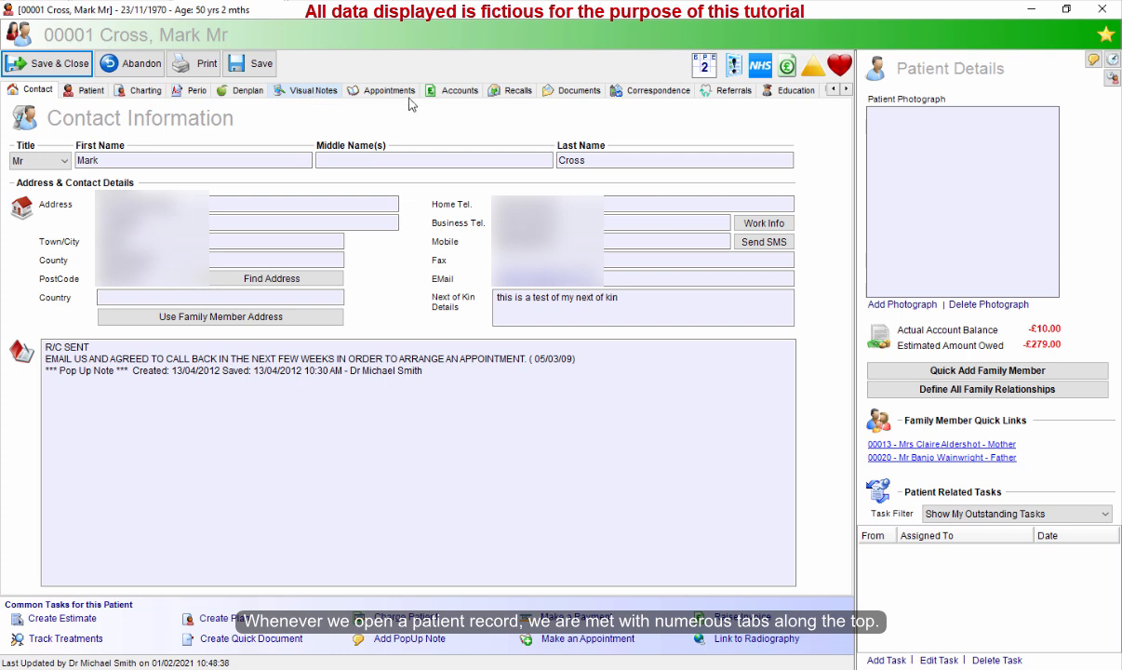
{"action": "left_click", "coordinate": [847, 91]}
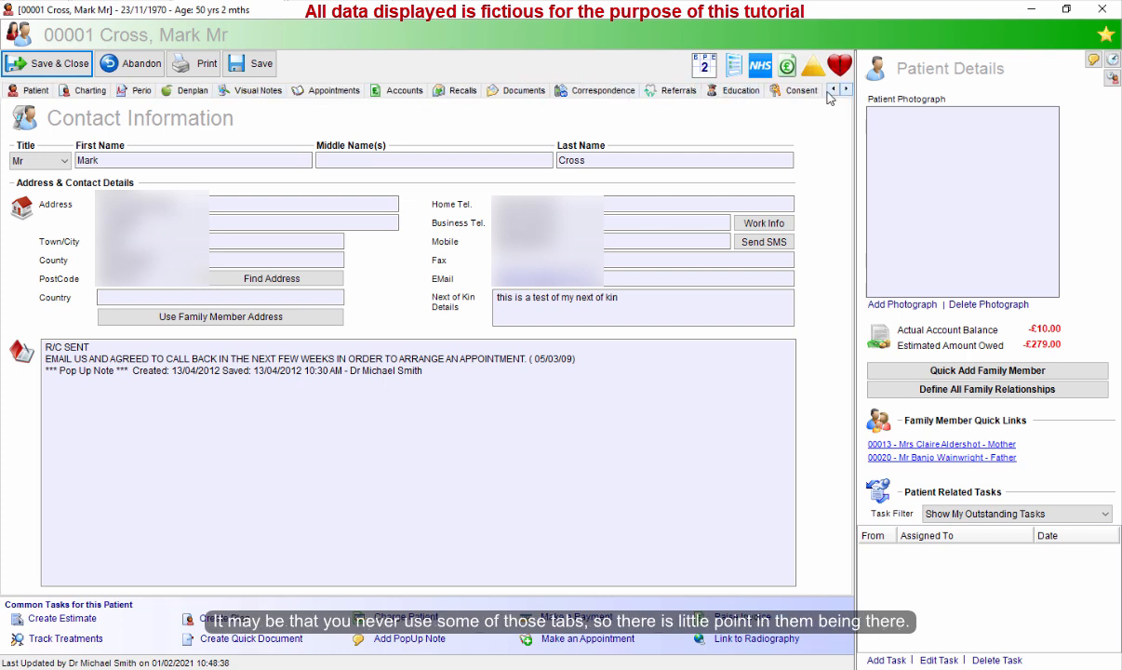
{"action": "left_click", "coordinate": [832, 90]}
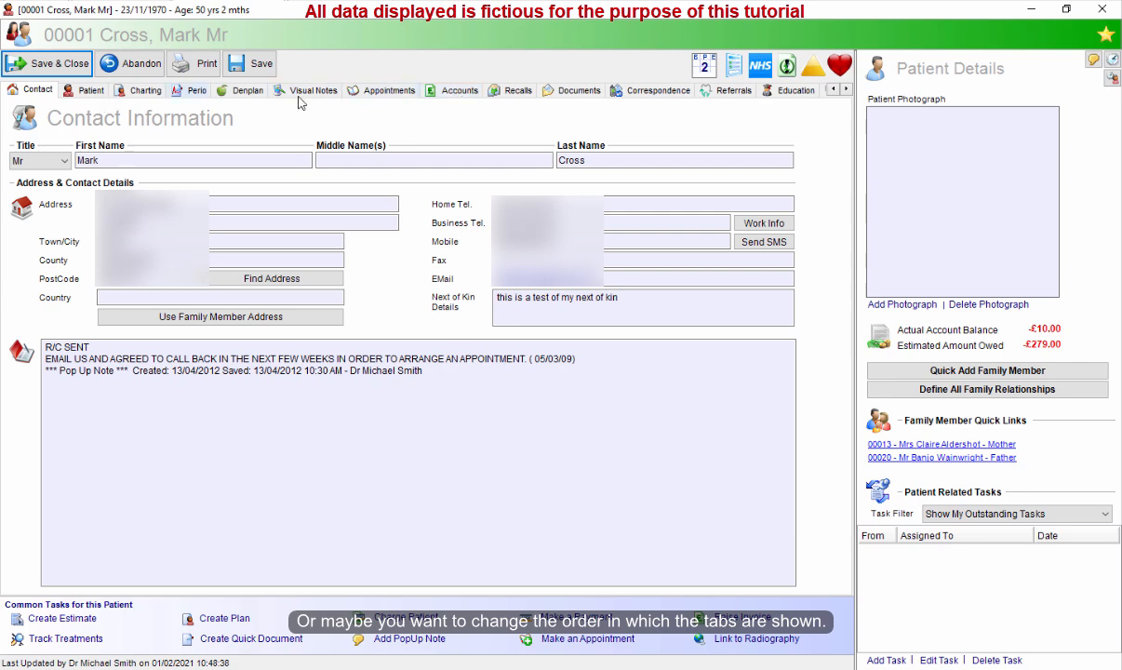
{"action": "left_click", "coordinate": [49, 65]}
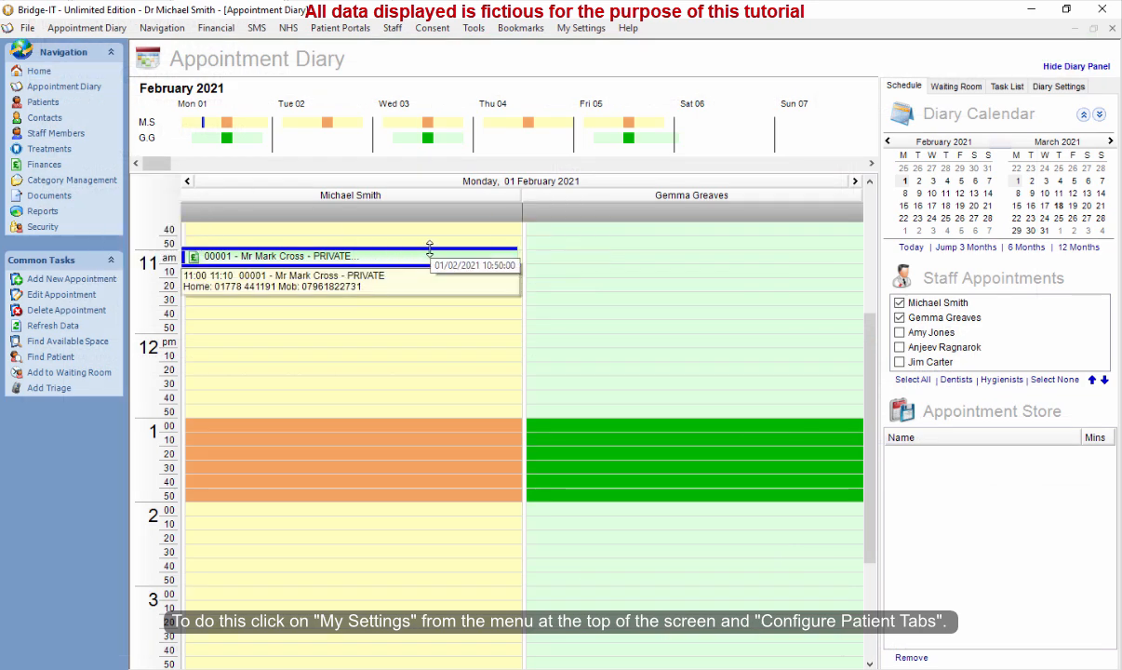
Open Configure Patient Tabs and untick the Denplan, Referrals and Education tabs.
{"action": "left_click", "coordinate": [582, 29]}
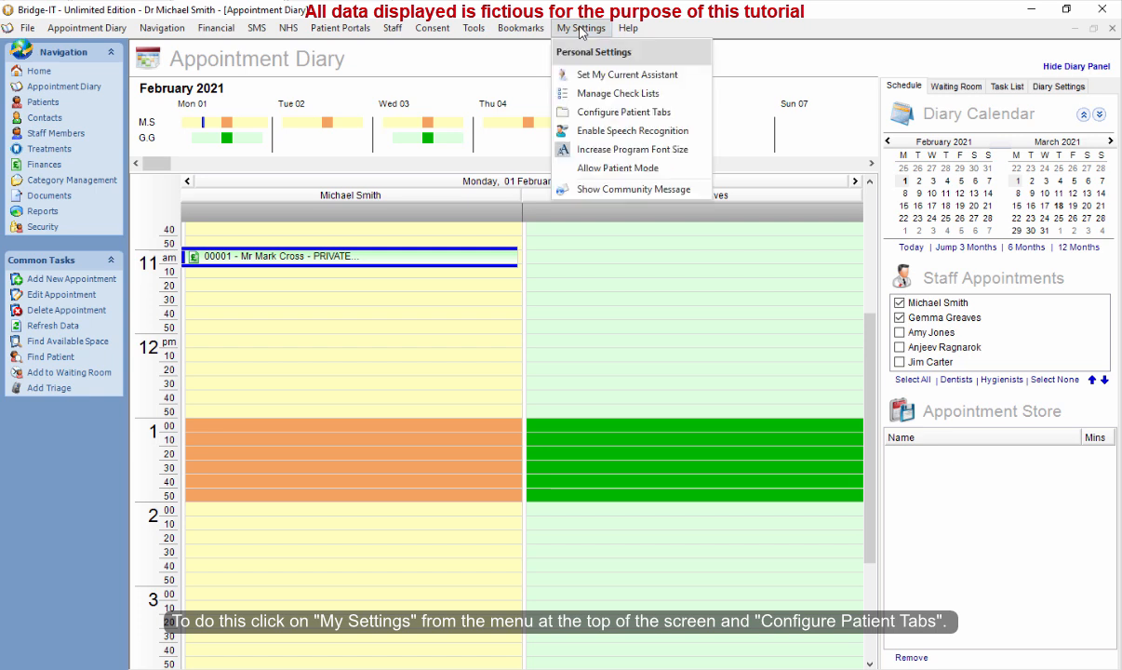
{"action": "left_click", "coordinate": [625, 113]}
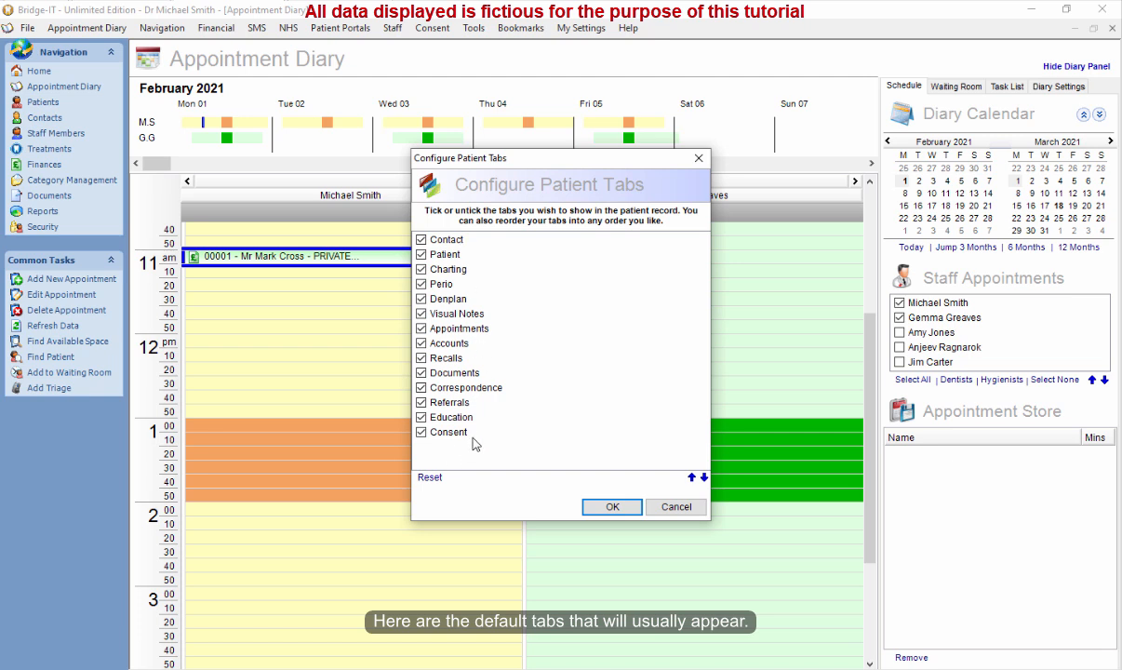
{"action": "left_click", "coordinate": [422, 301]}
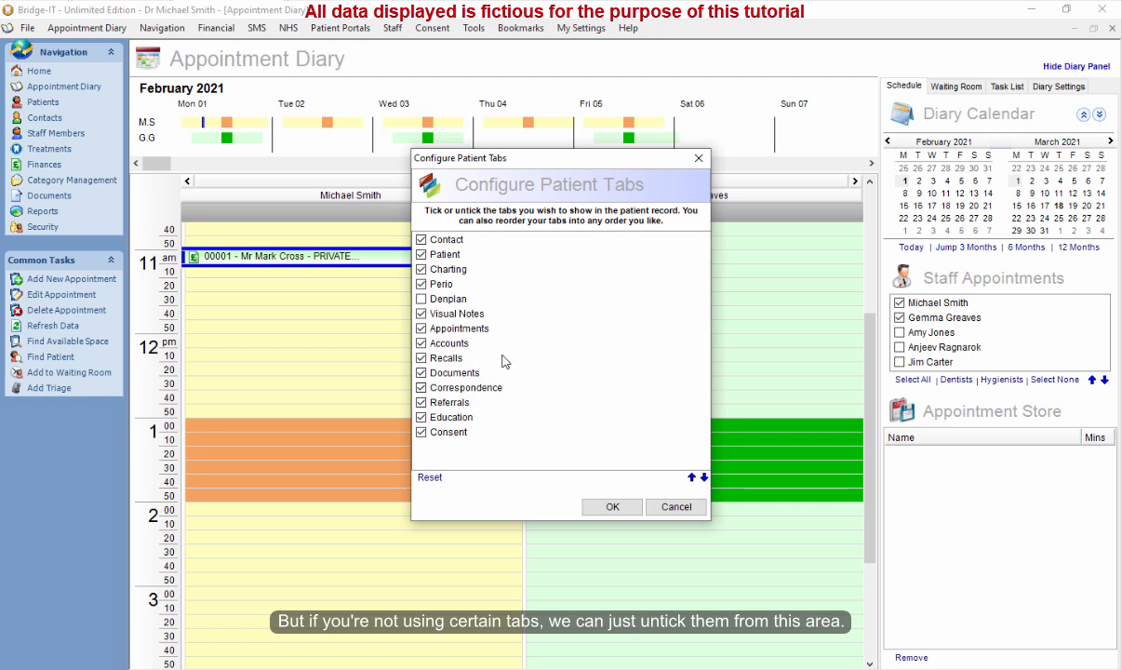
{"action": "left_click", "coordinate": [420, 402]}
{"action": "left_click", "coordinate": [420, 417]}
Confirm the tab settings, then open the appointment's patient record and view its Patient and Charting tabs.
{"action": "left_click", "coordinate": [612, 507]}
{"action": "right_click", "coordinate": [327, 262]}
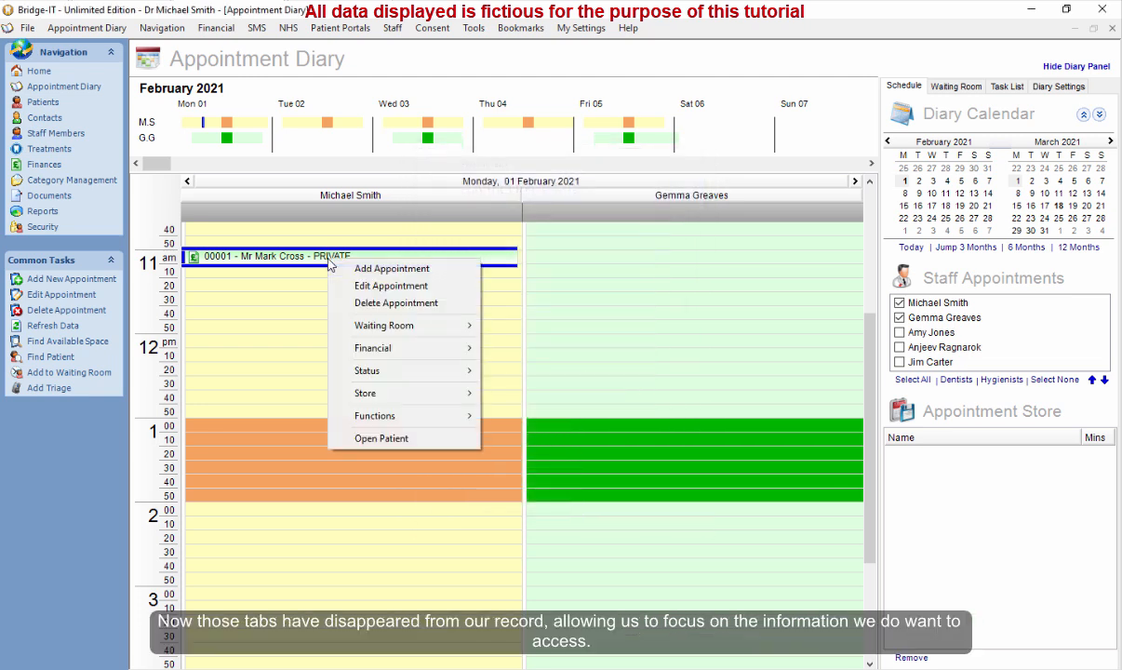
{"action": "left_click", "coordinate": [423, 438]}
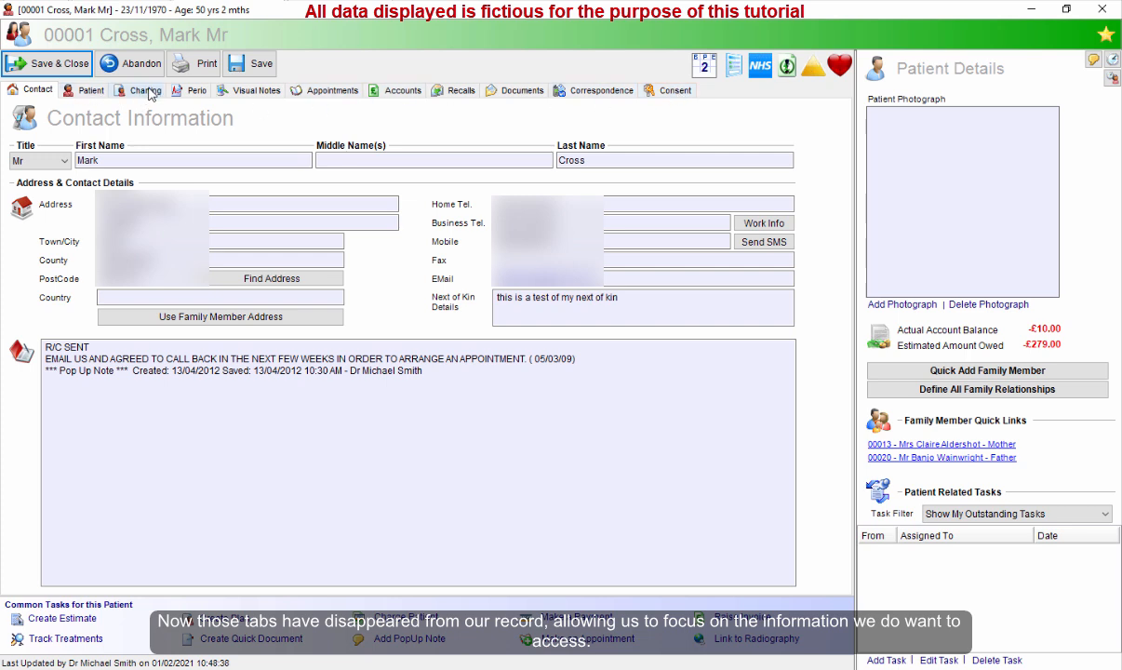
{"action": "left_click", "coordinate": [84, 93]}
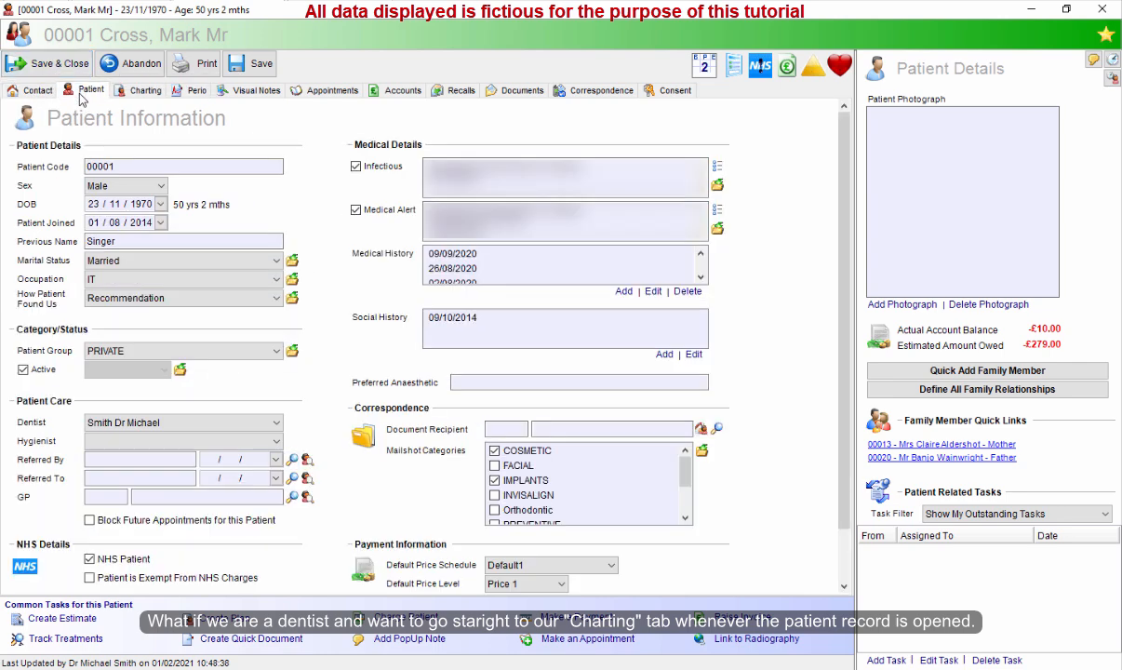
{"action": "left_click", "coordinate": [143, 92]}
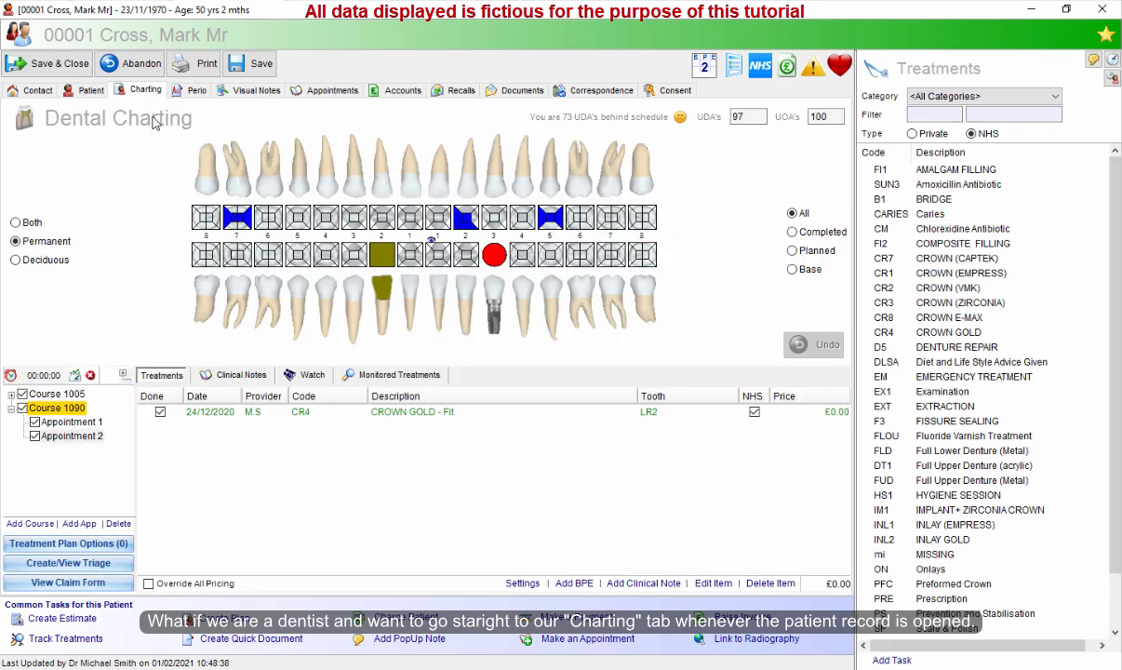
Close the patient record without notifying reception and without updating the recall.
{"action": "left_click", "coordinate": [58, 63]}
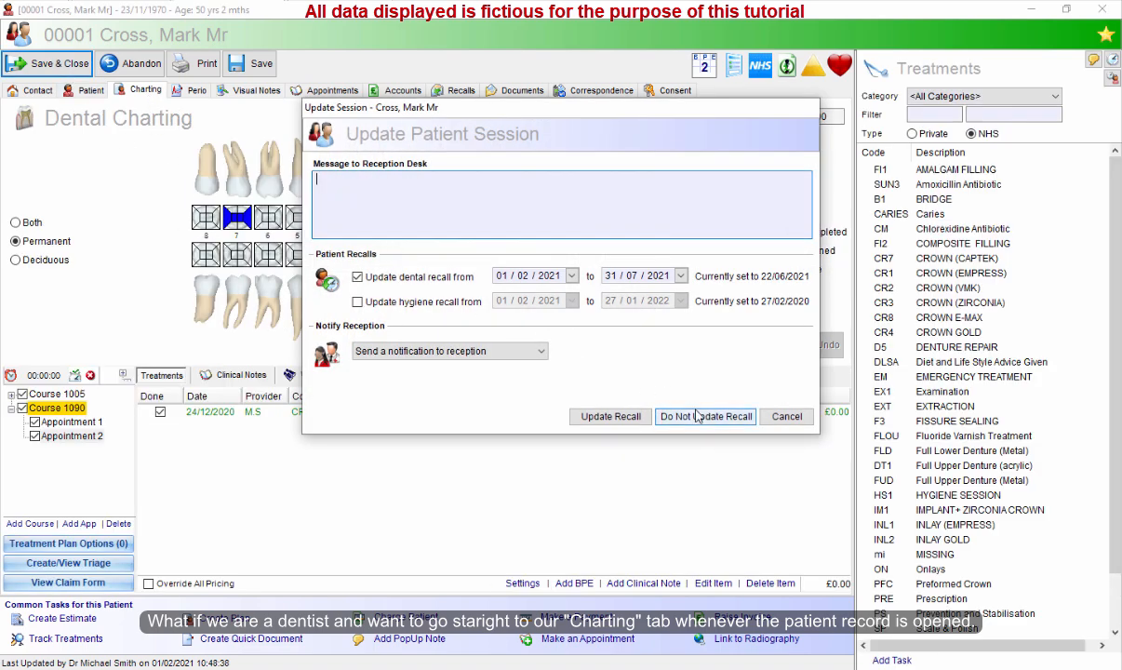
{"action": "left_click", "coordinate": [449, 351]}
{"action": "left_click", "coordinate": [437, 364]}
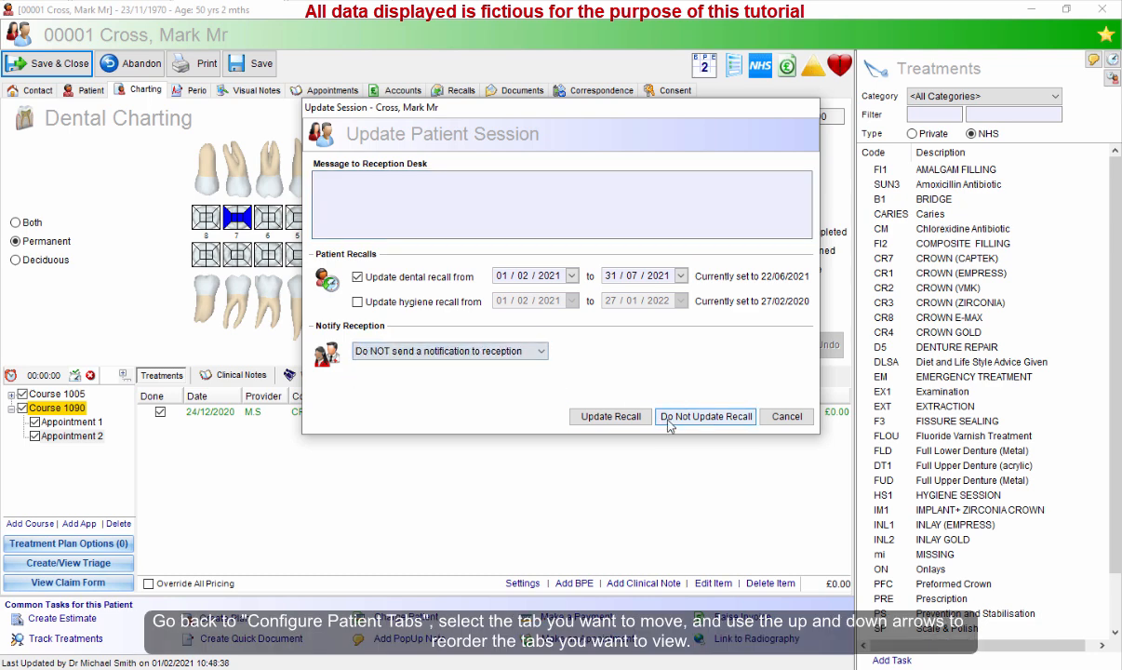
{"action": "left_click", "coordinate": [686, 414]}
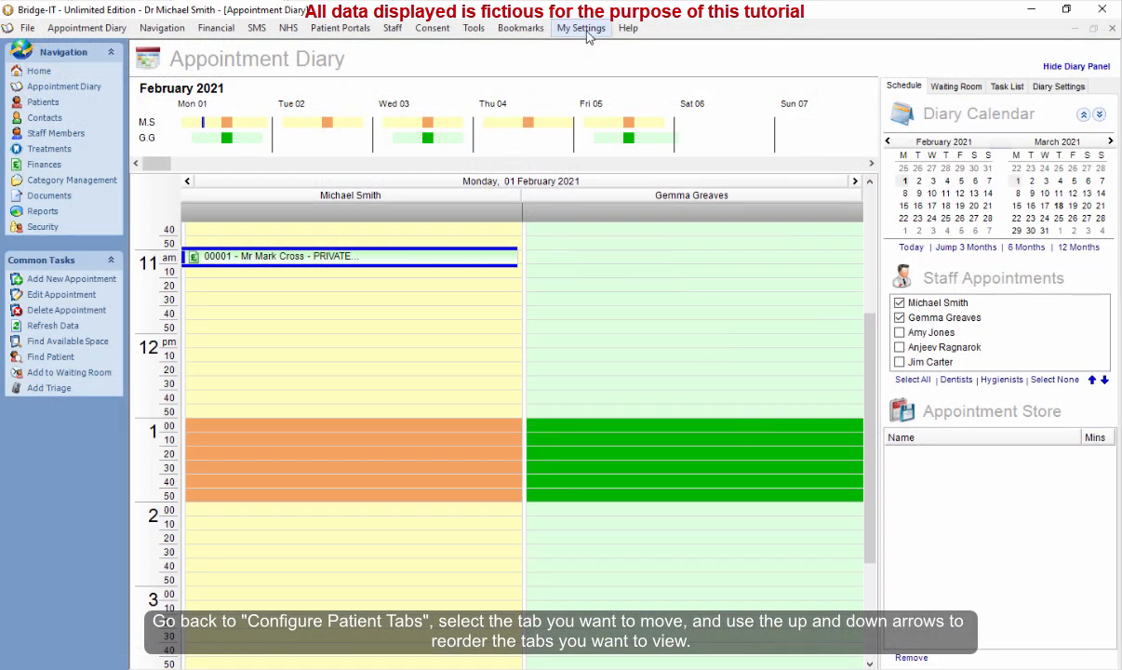
In Configure Patient Tabs, move the Charting tab to the top of the tab order and confirm.
{"action": "left_click", "coordinate": [584, 30]}
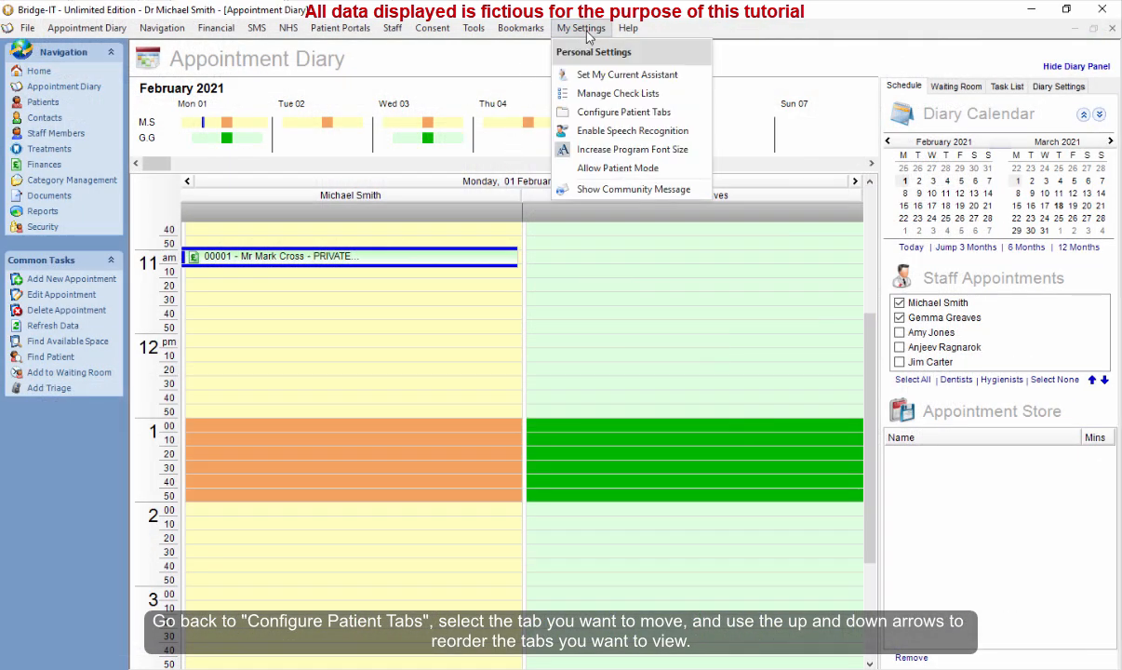
{"action": "left_click", "coordinate": [572, 111]}
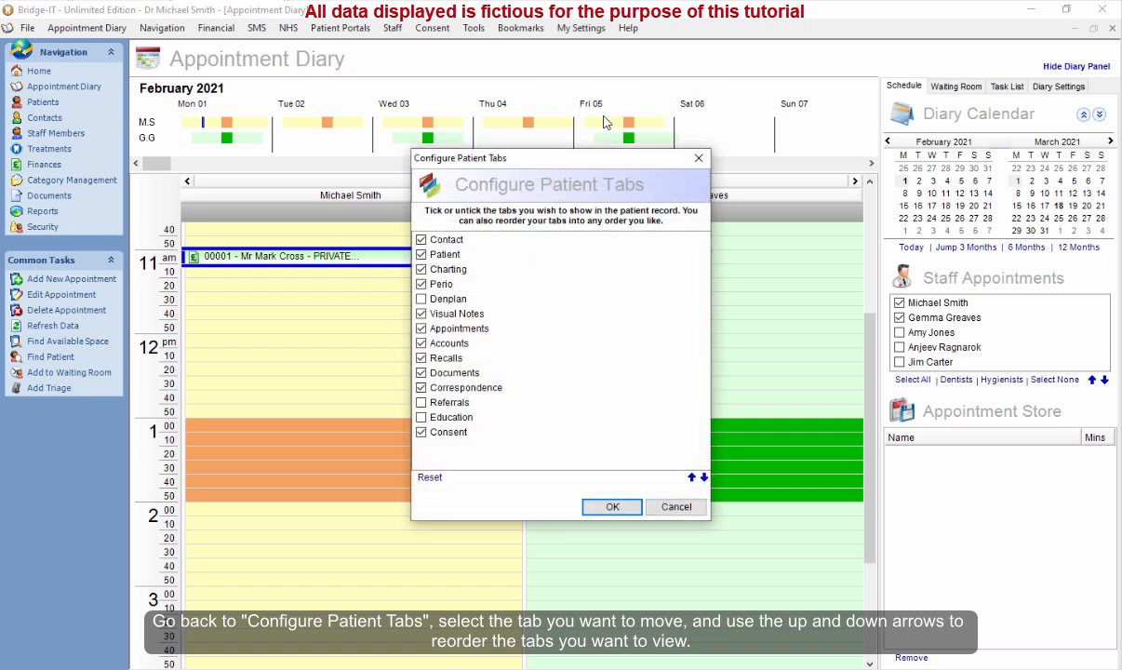
{"action": "left_click", "coordinate": [450, 270]}
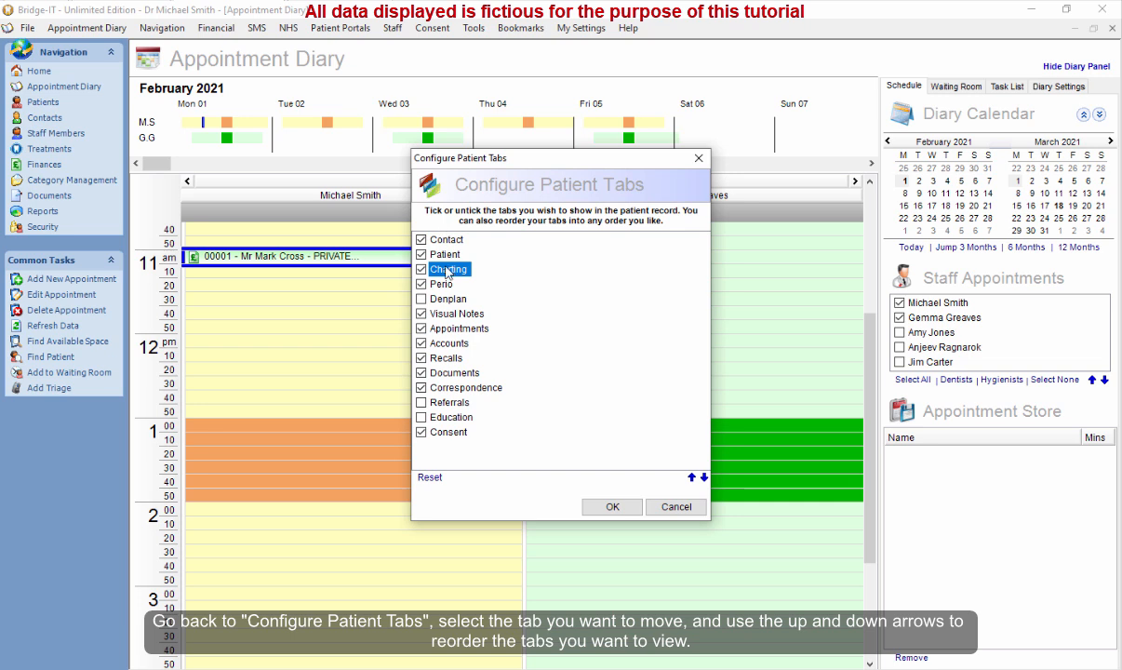
{"action": "left_click", "coordinate": [692, 479]}
{"action": "left_click", "coordinate": [692, 478]}
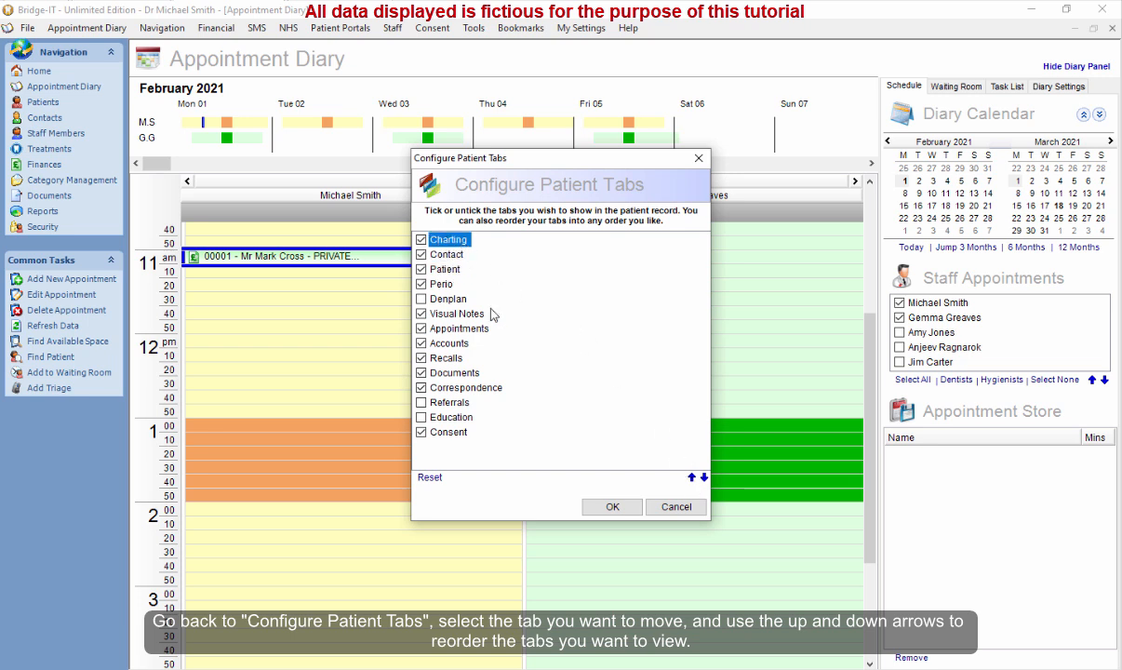
{"action": "left_click", "coordinate": [611, 507]}
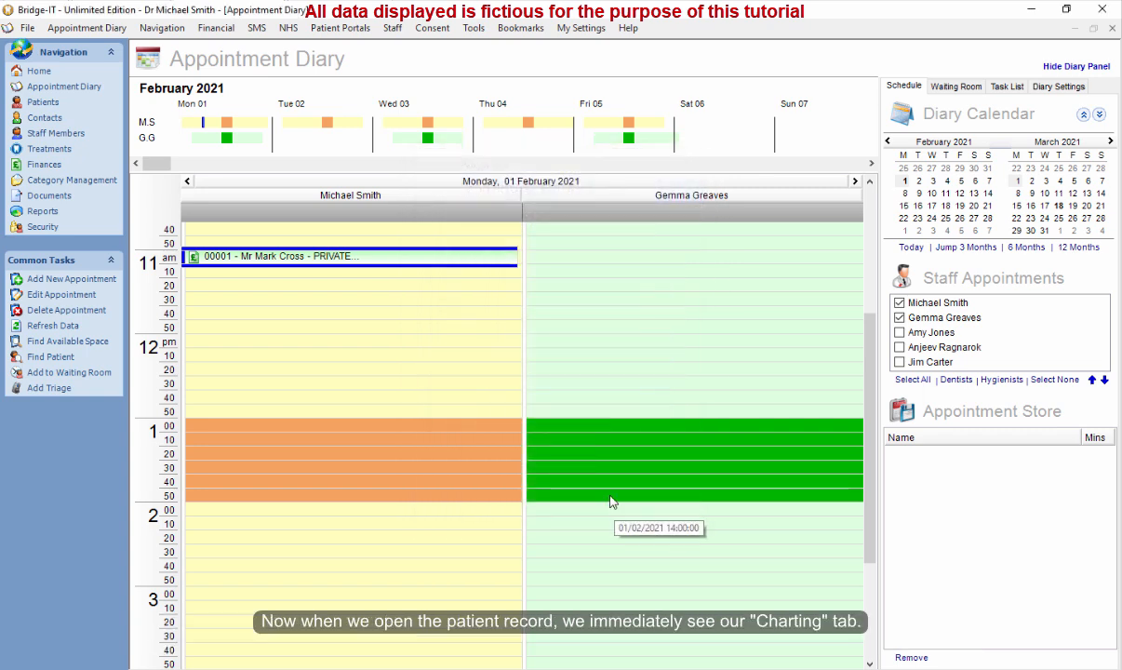
Open the appointment's patient record, then close it without updating the recall.
{"action": "right_click", "coordinate": [350, 263]}
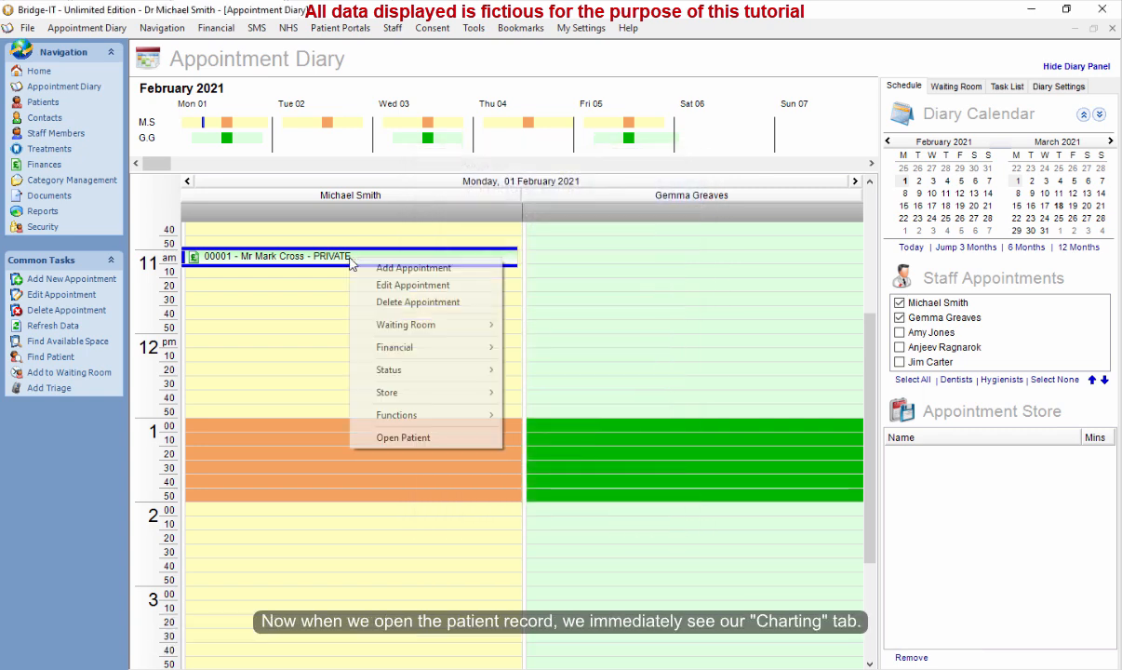
{"action": "left_click", "coordinate": [431, 438]}
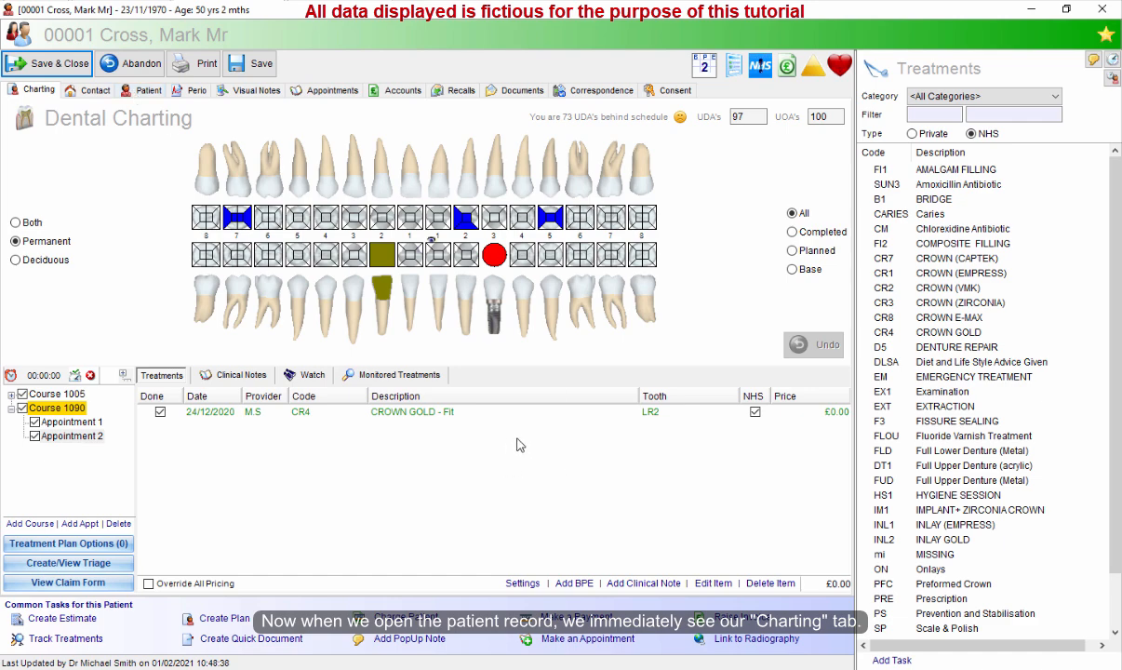
{"action": "left_click", "coordinate": [56, 65]}
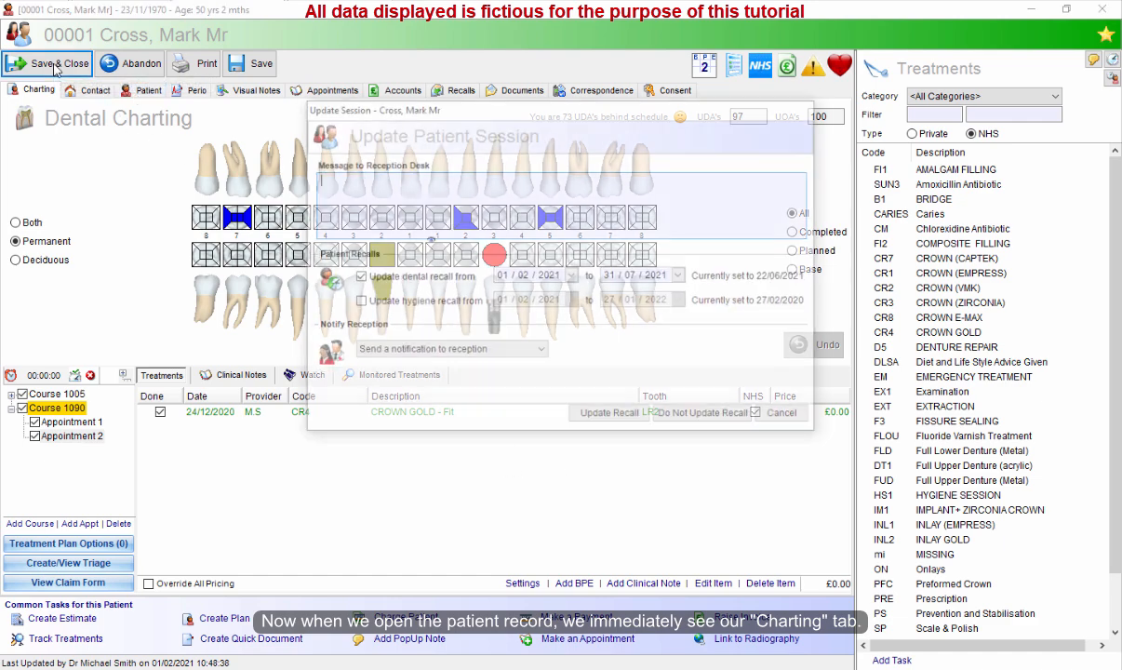
{"action": "left_click", "coordinate": [679, 415]}
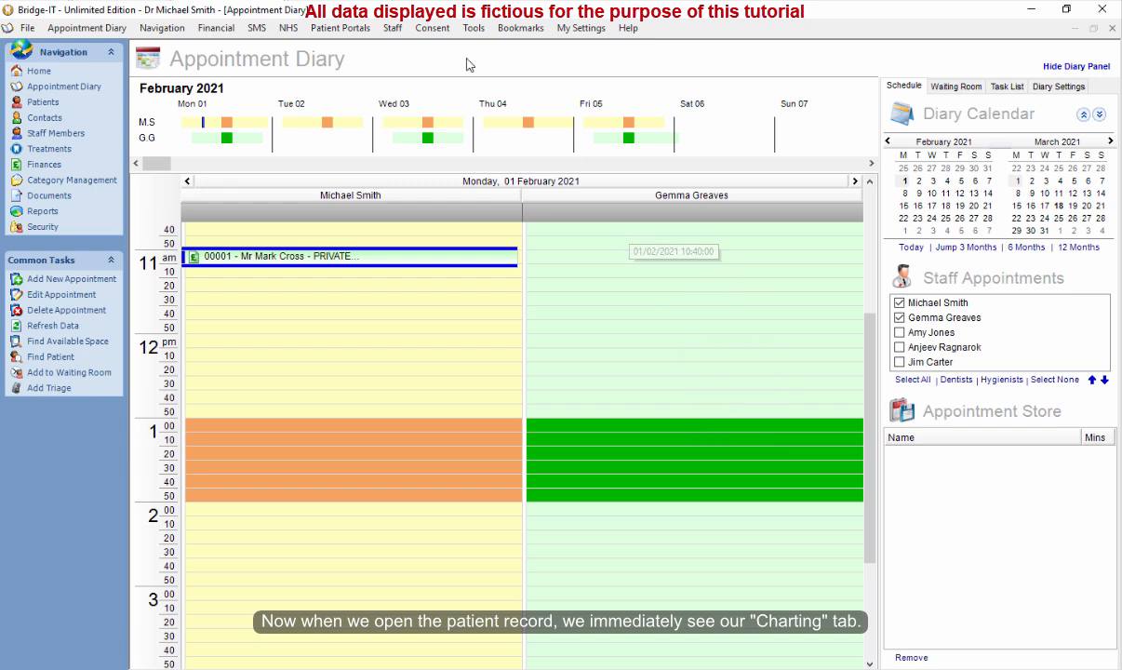
Reset the patient tabs to their default selection and order in Configure Patient Tabs and confirm.
{"action": "left_click", "coordinate": [566, 30]}
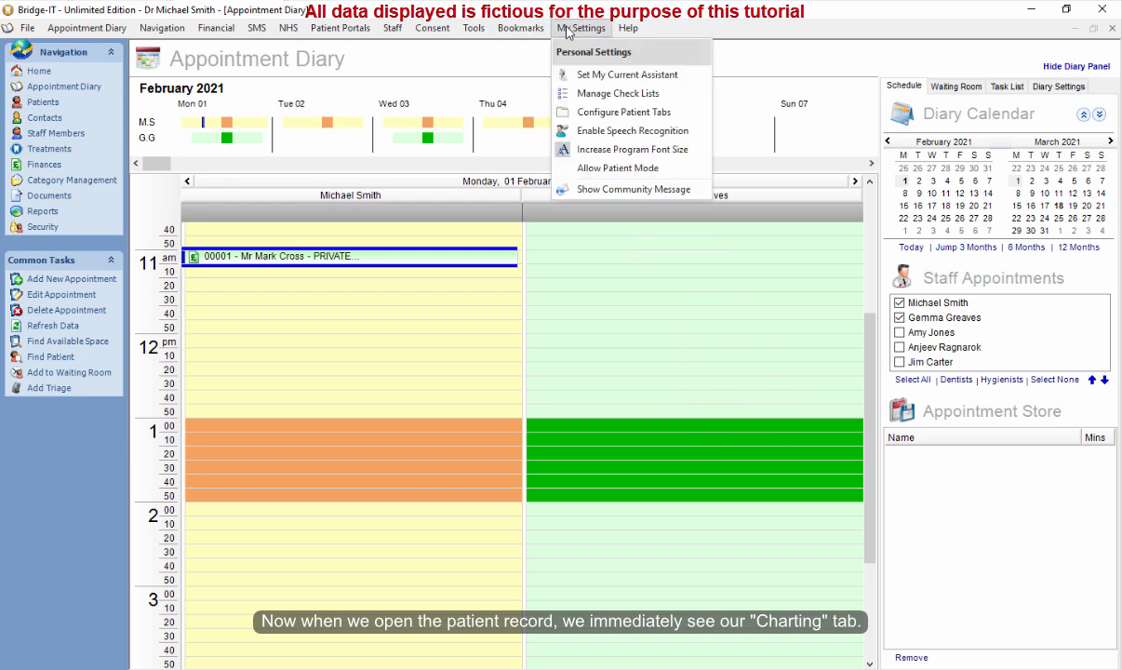
{"action": "left_click", "coordinate": [602, 113]}
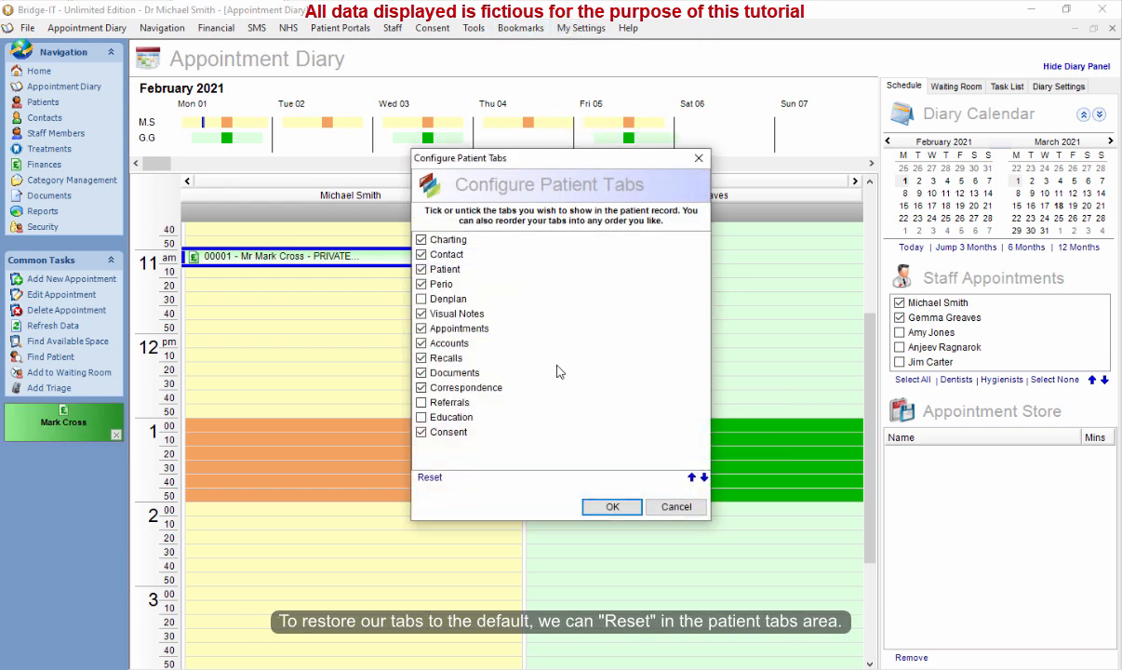
{"action": "left_click", "coordinate": [429, 478]}
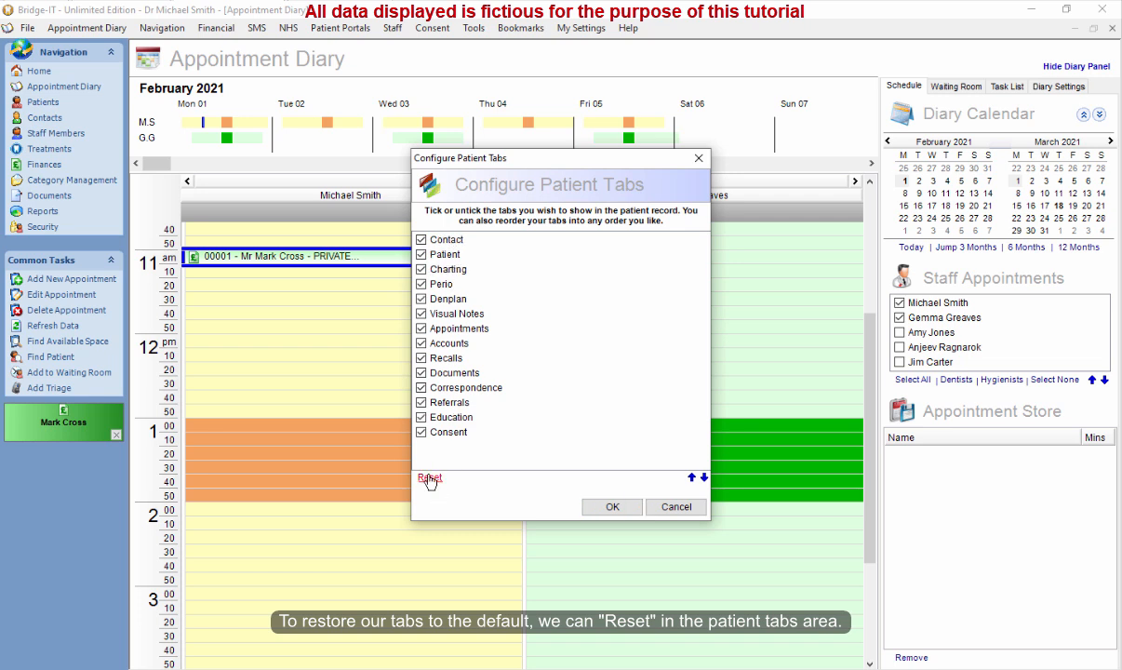
{"action": "left_click", "coordinate": [611, 506]}
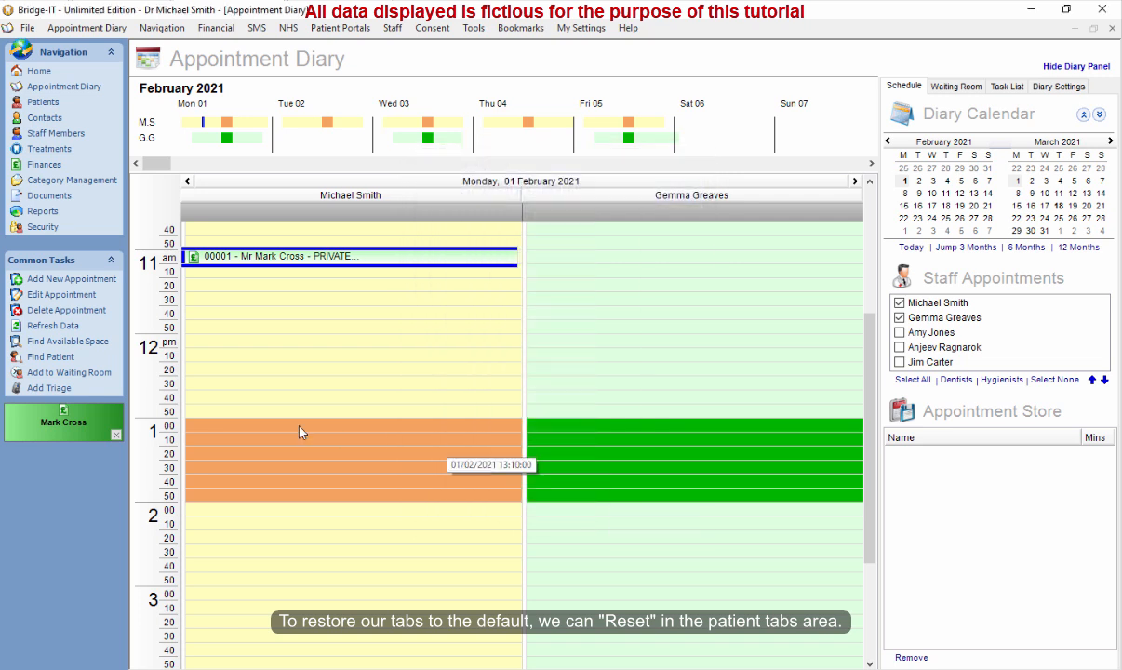
Dismiss the recent-patient shortcut, then open and close the appointment's patient record.
{"action": "left_click", "coordinate": [115, 434]}
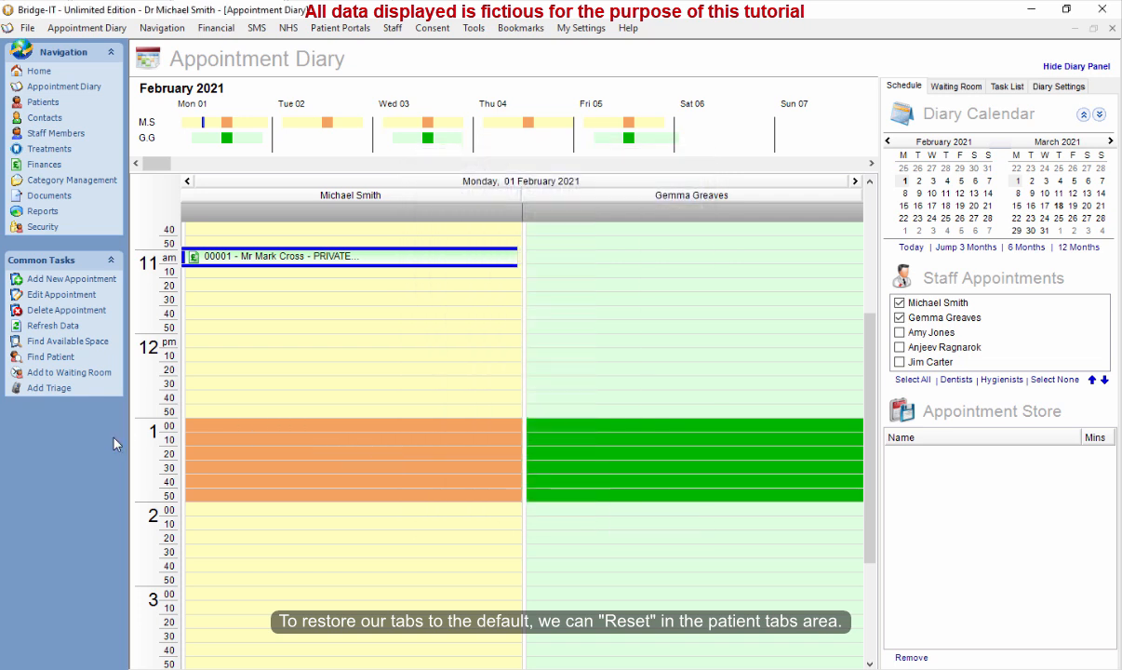
{"action": "right_click", "coordinate": [395, 261]}
{"action": "left_click", "coordinate": [420, 419]}
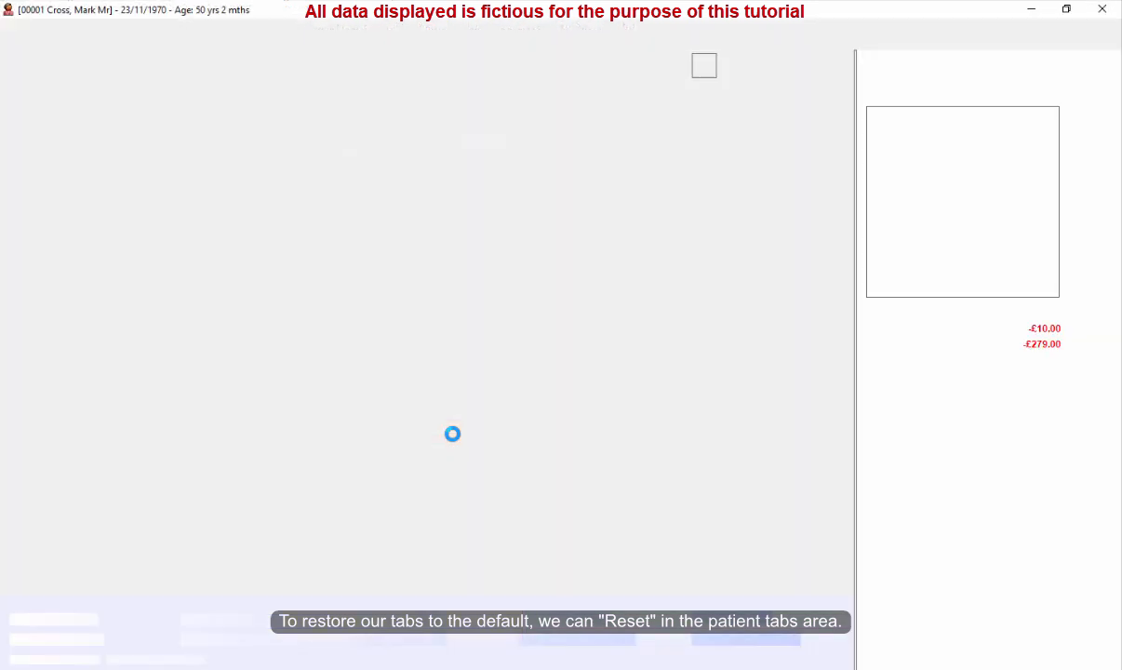
{"action": "left_click", "coordinate": [46, 65]}
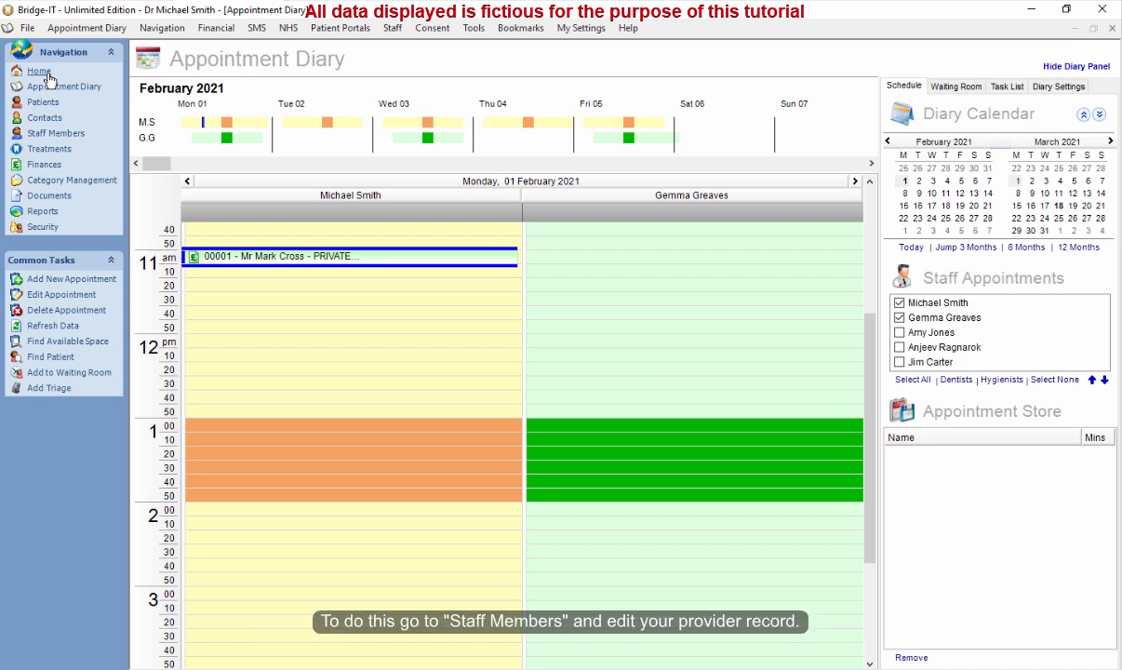
Open the logged-in dentist's staff record and load Signature.png as the provider signature, then save and close.
{"action": "left_click", "coordinate": [55, 135]}
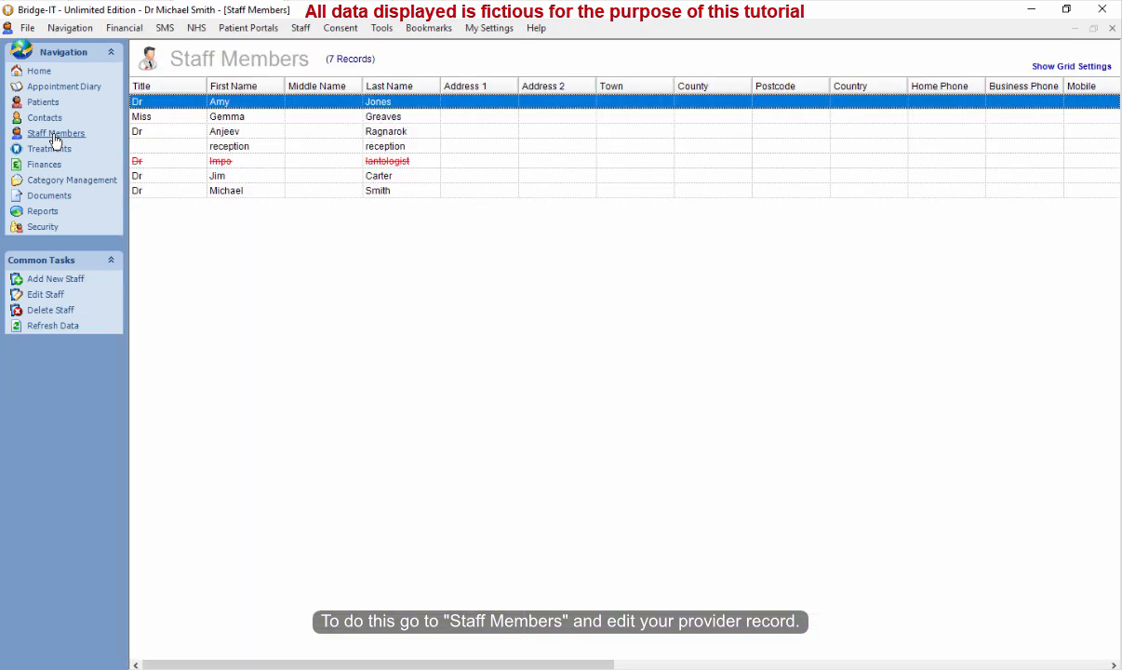
{"action": "double_click", "coordinate": [235, 196]}
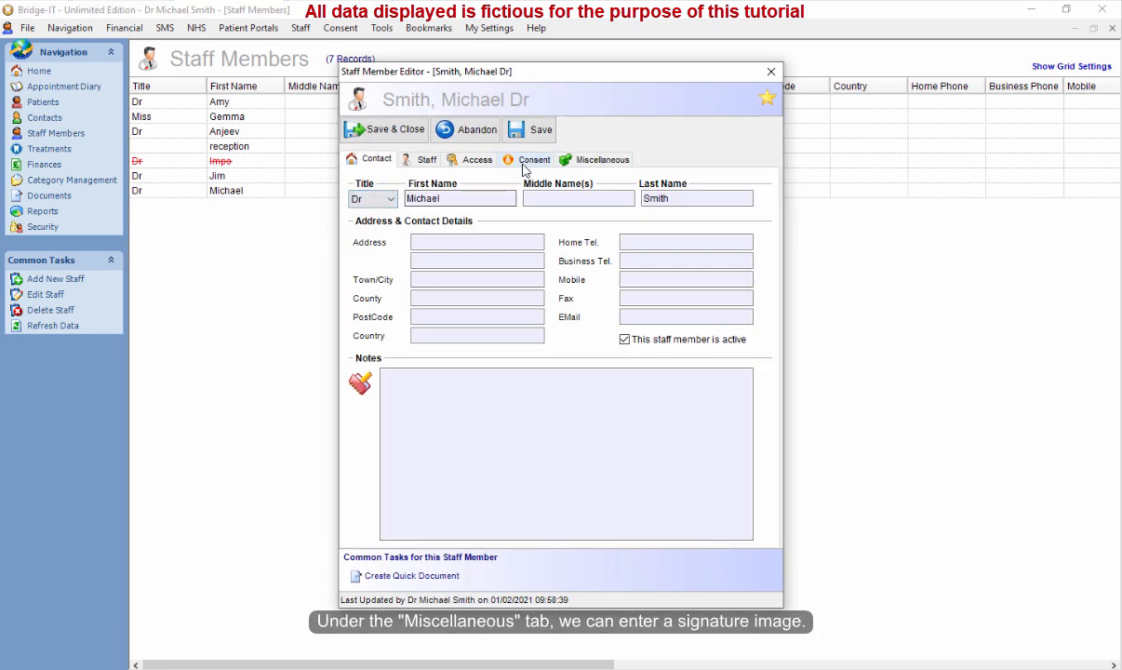
{"action": "left_click", "coordinate": [569, 160]}
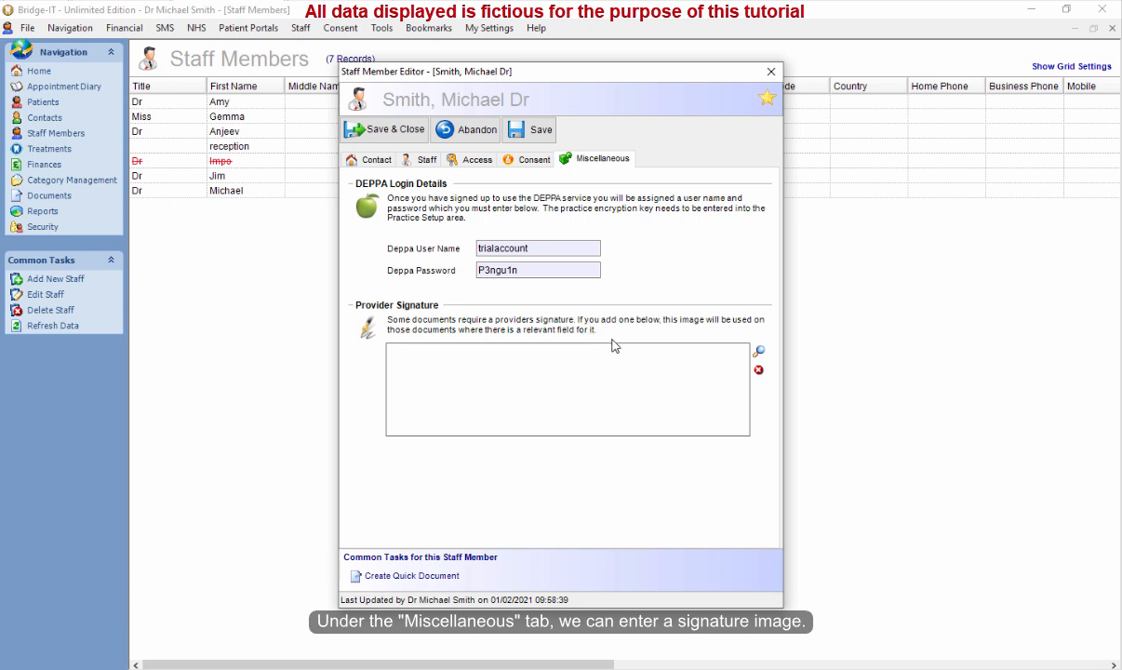
{"action": "left_click", "coordinate": [760, 353]}
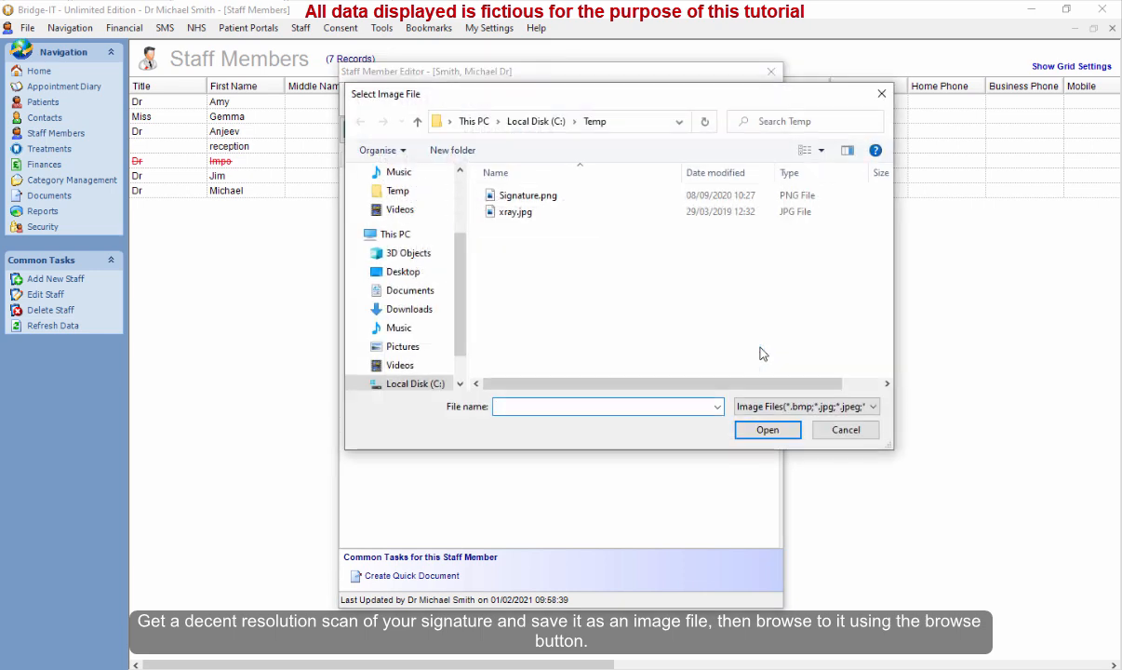
{"action": "double_click", "coordinate": [527, 198]}
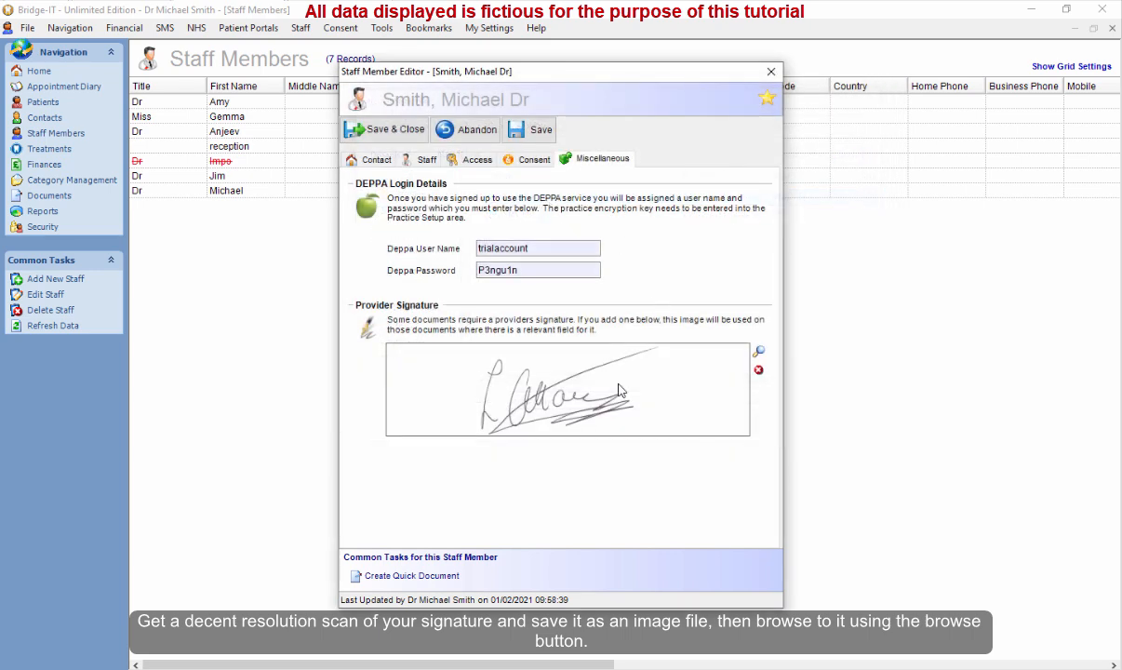
{"action": "left_click", "coordinate": [389, 131]}
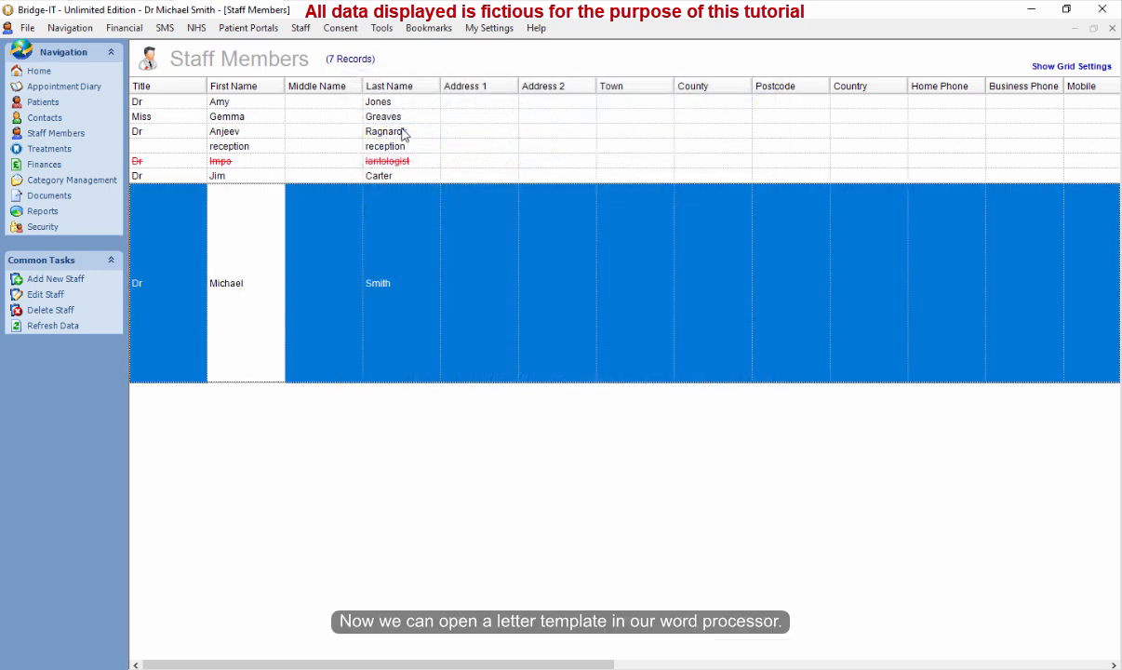
Open the Quick Document template in the Word Processor from Documents.
{"action": "left_click", "coordinate": [39, 104]}
{"action": "left_click", "coordinate": [48, 196]}
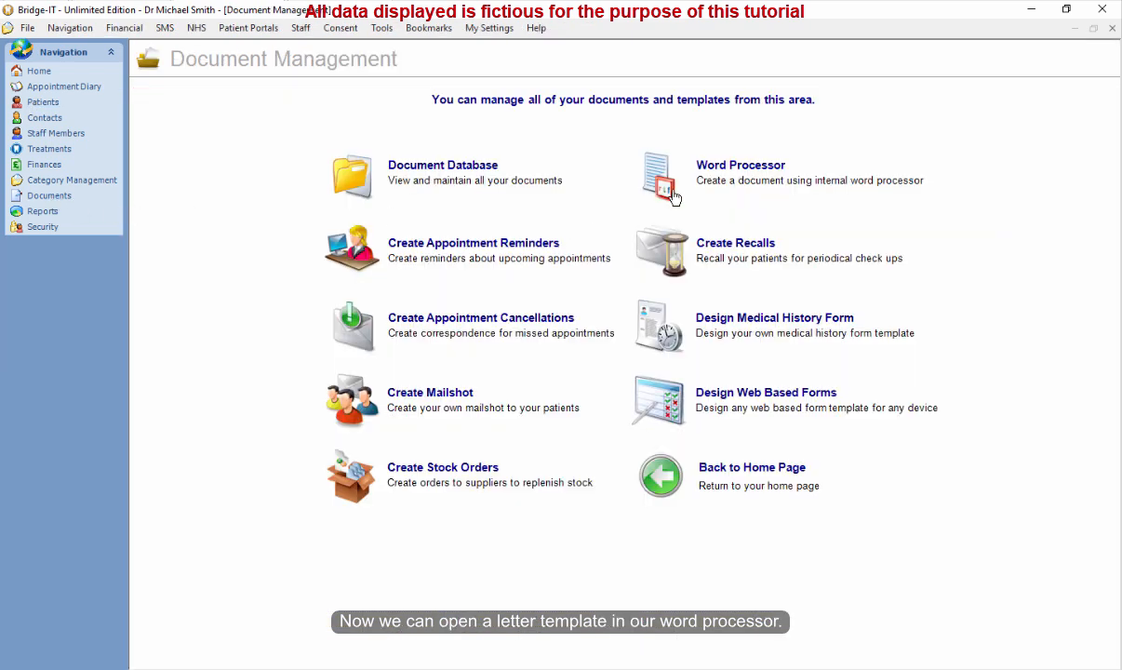
{"action": "left_click", "coordinate": [745, 168]}
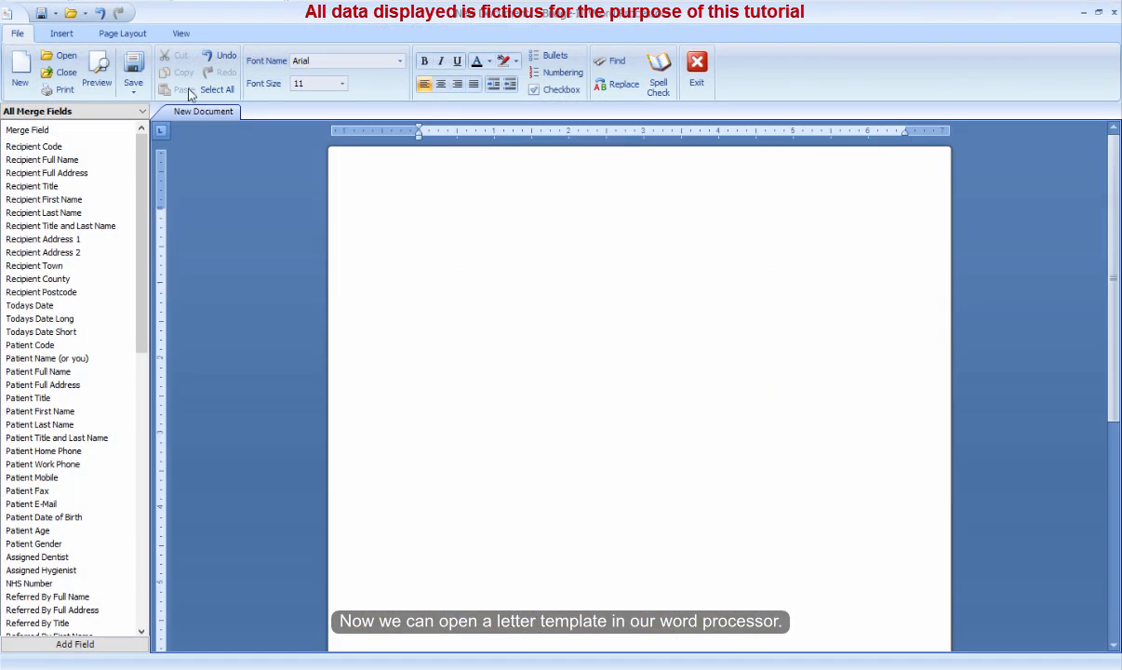
{"action": "left_click", "coordinate": [60, 56]}
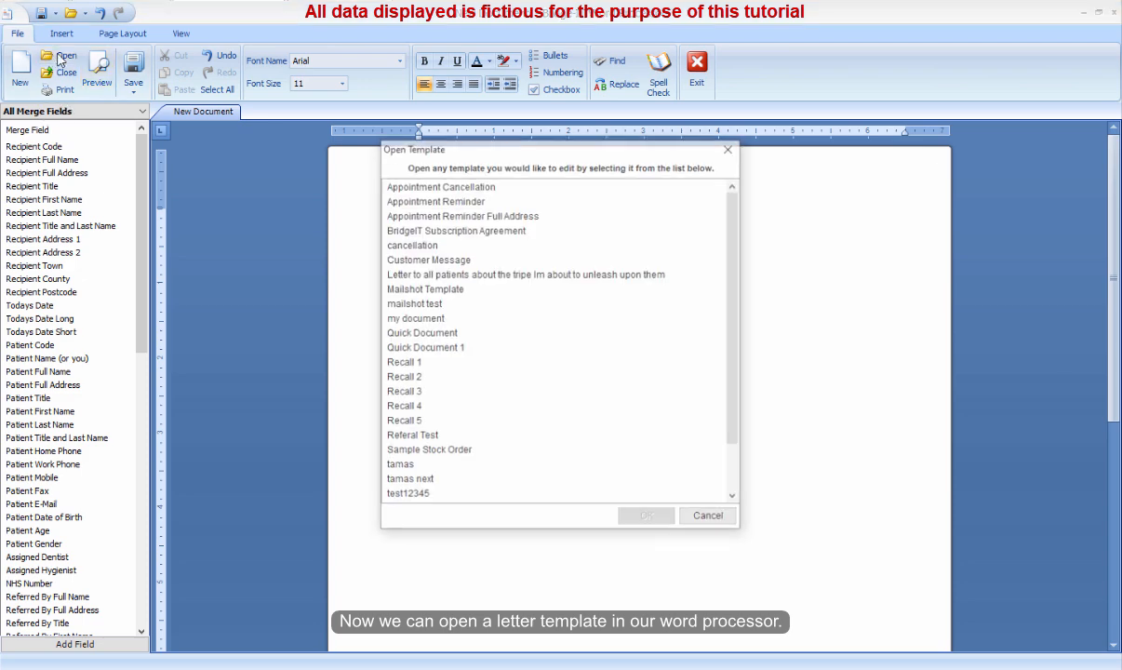
{"action": "left_click", "coordinate": [449, 334]}
{"action": "double_click", "coordinate": [448, 334]}
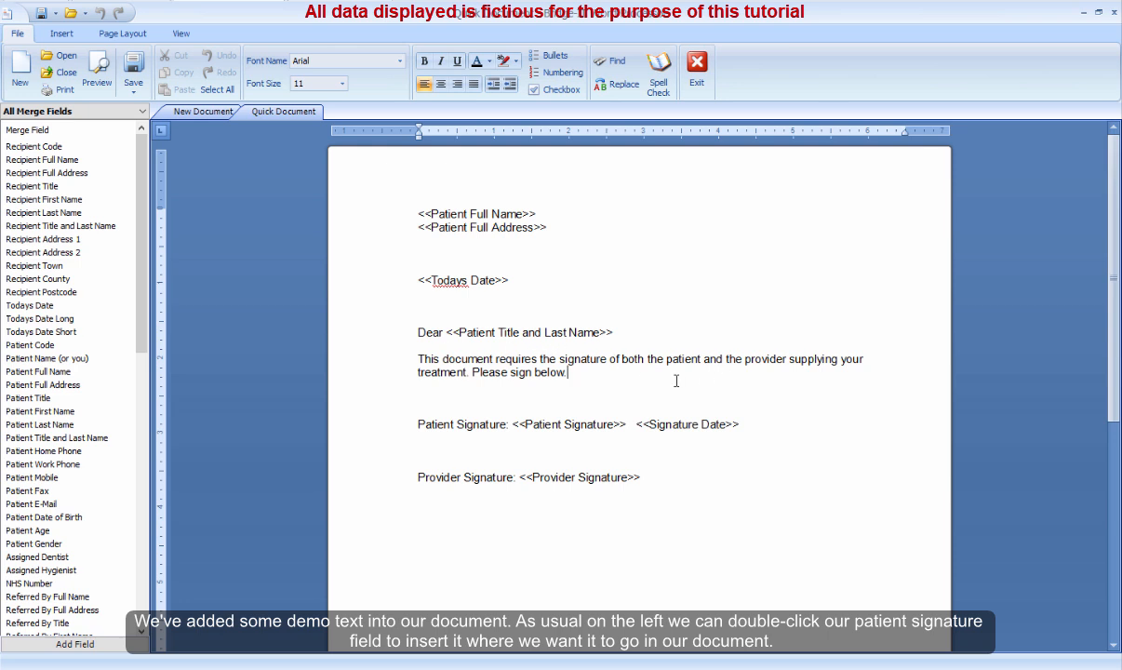
Scroll the merge field list down to the signature fields, then exit the Word Processor.
{"action": "left_click", "coordinate": [142, 483]}
{"action": "scroll", "coordinate": [142, 470], "scroll_direction": "down", "scroll_amount": 3}
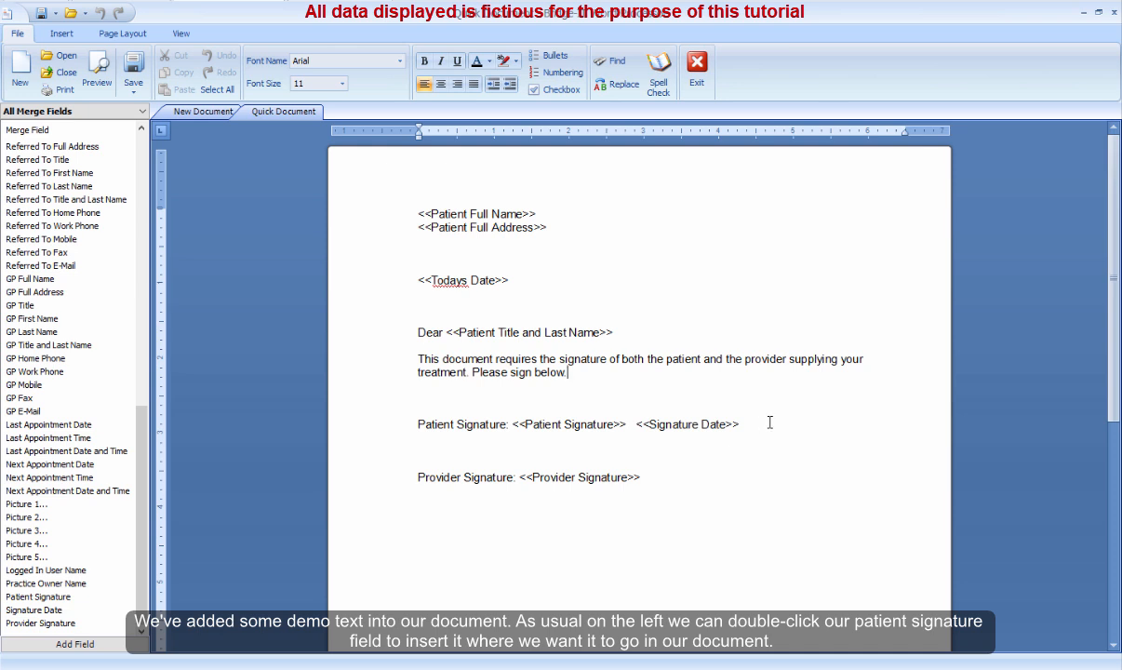
{"action": "left_click", "coordinate": [724, 477]}
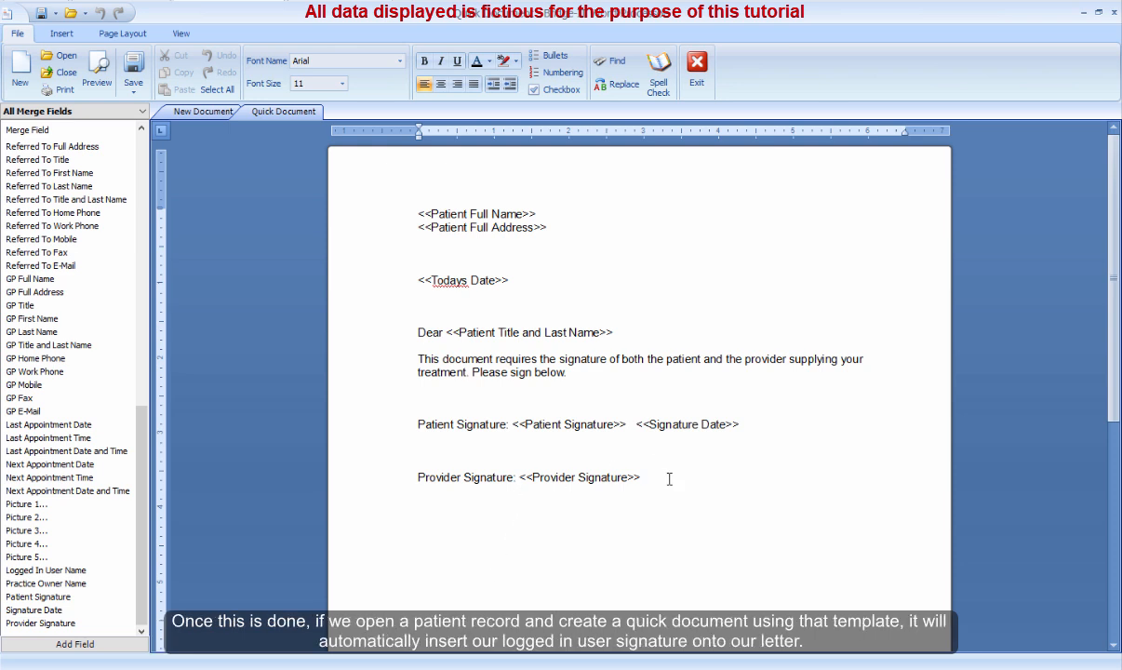
{"action": "left_click", "coordinate": [696, 73]}
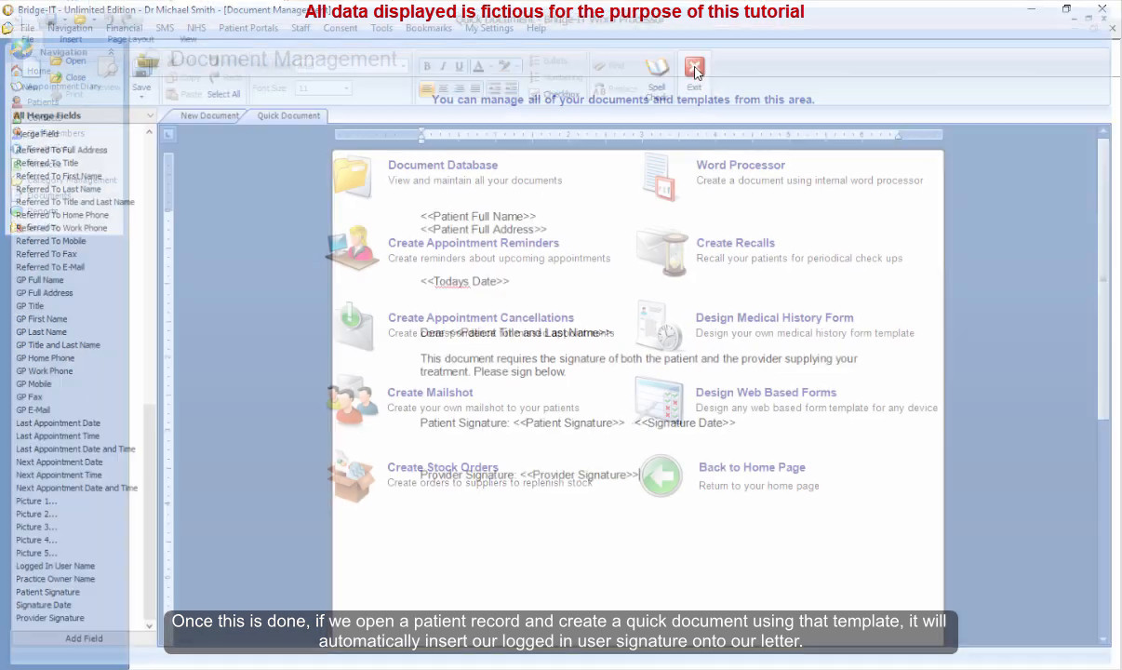
{"action": "left_click", "coordinate": [63, 90]}
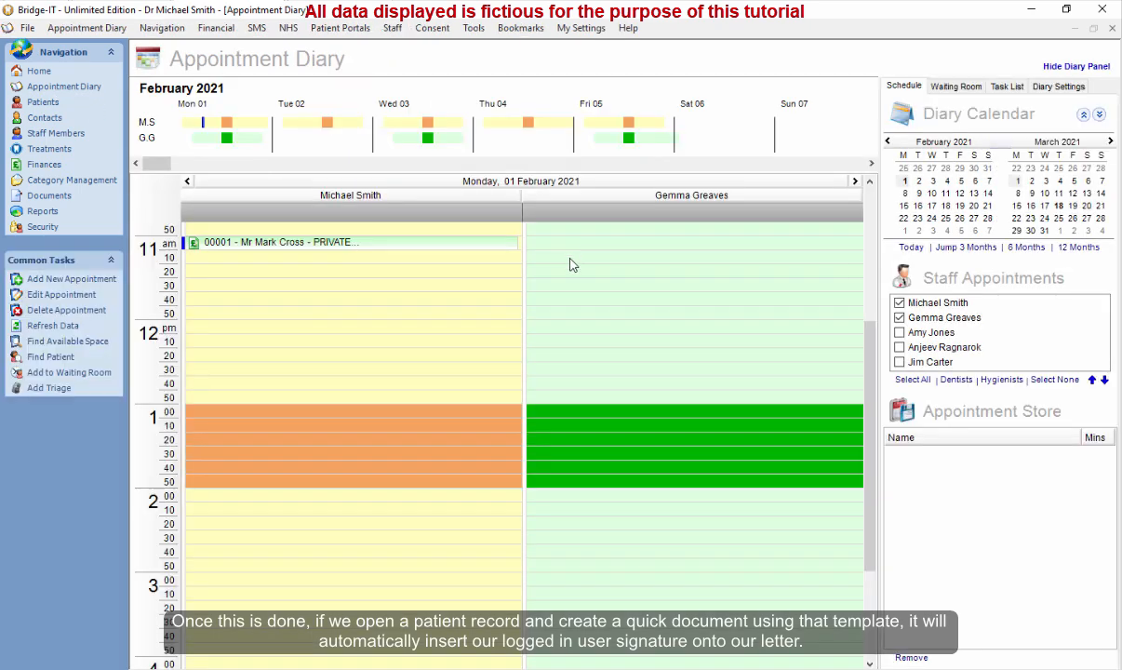
{"action": "right_click", "coordinate": [363, 244]}
{"action": "left_click", "coordinate": [452, 424]}
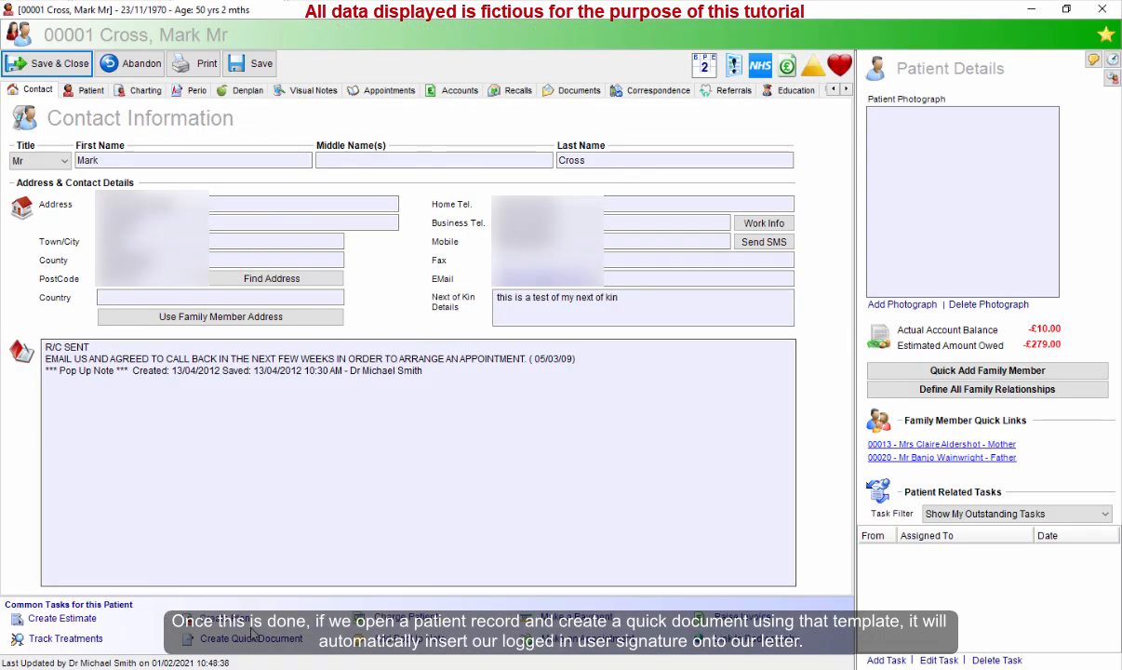
Create a quick document for the patient using the template containing the signature merge fields.
{"action": "left_click", "coordinate": [228, 638]}
{"action": "left_click", "coordinate": [712, 345]}
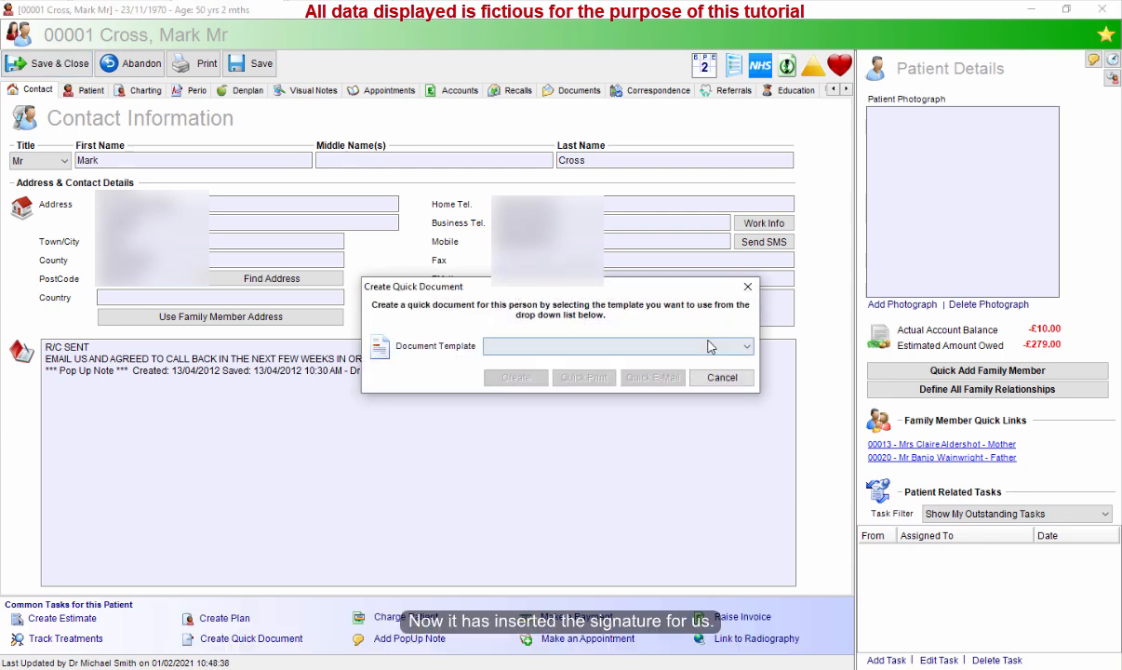
{"action": "left_click", "coordinate": [521, 361]}
{"action": "left_click", "coordinate": [517, 382]}
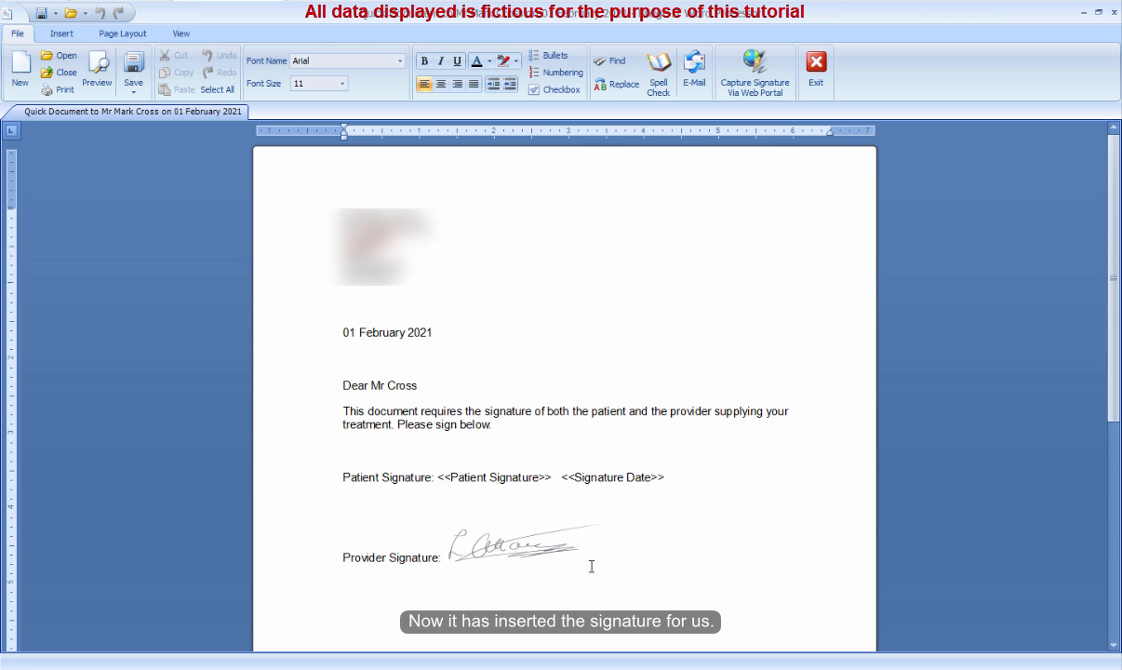
Inspect the inserted provider signature, exit the Word Processor, and save and close the patient record.
{"action": "left_click", "coordinate": [489, 549]}
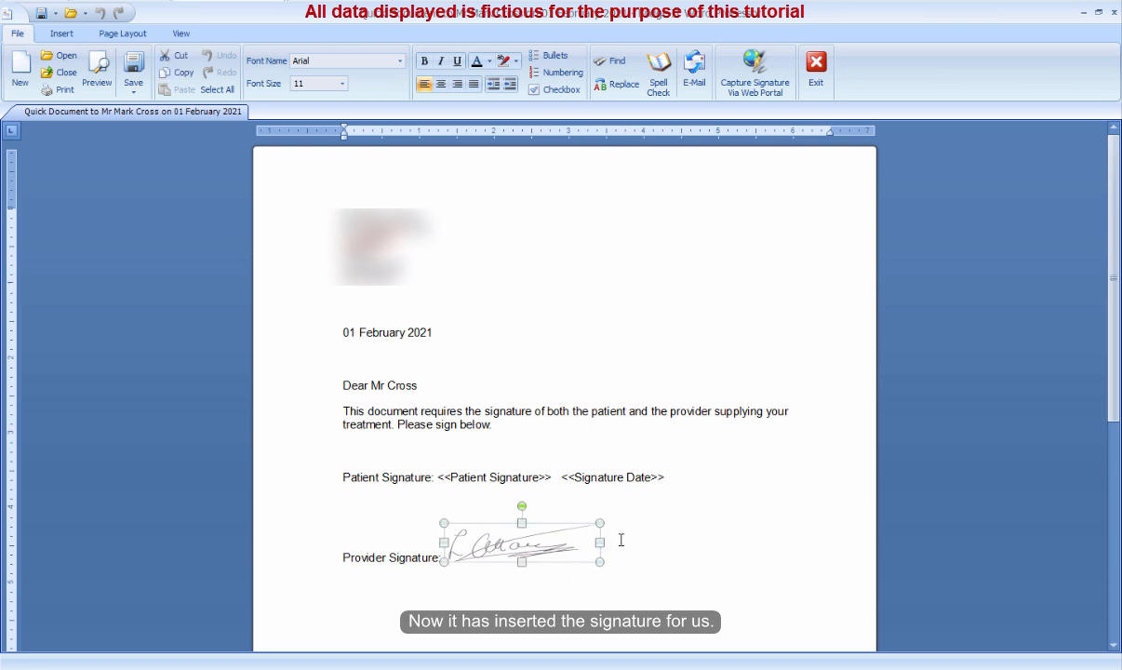
{"action": "left_click", "coordinate": [697, 482]}
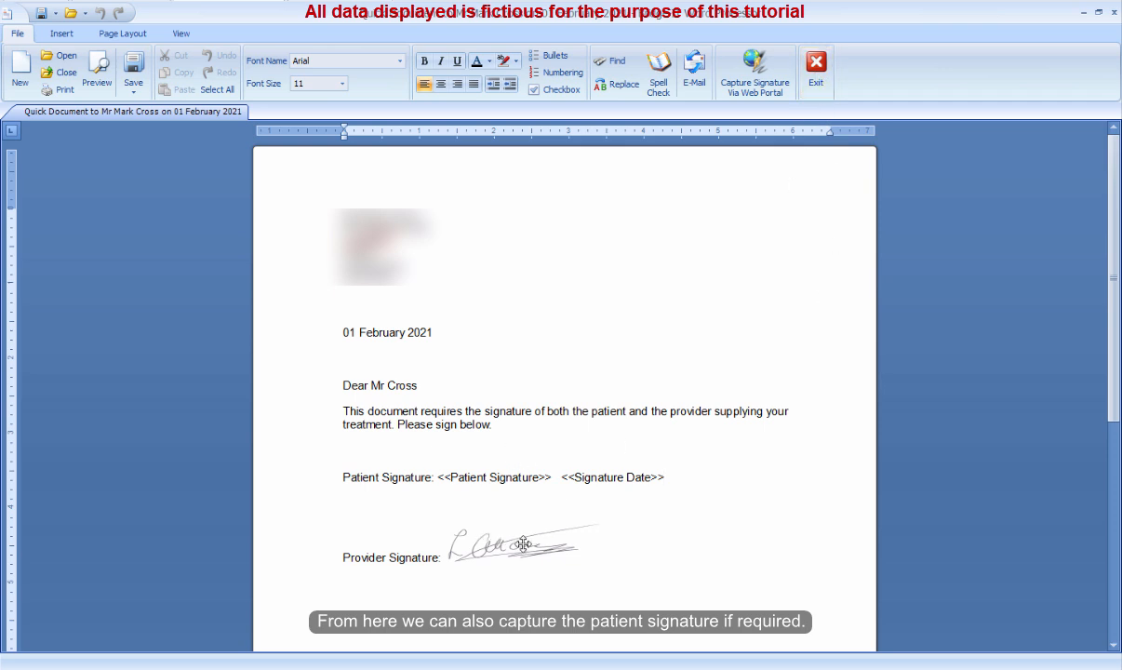
{"action": "left_click", "coordinate": [816, 79]}
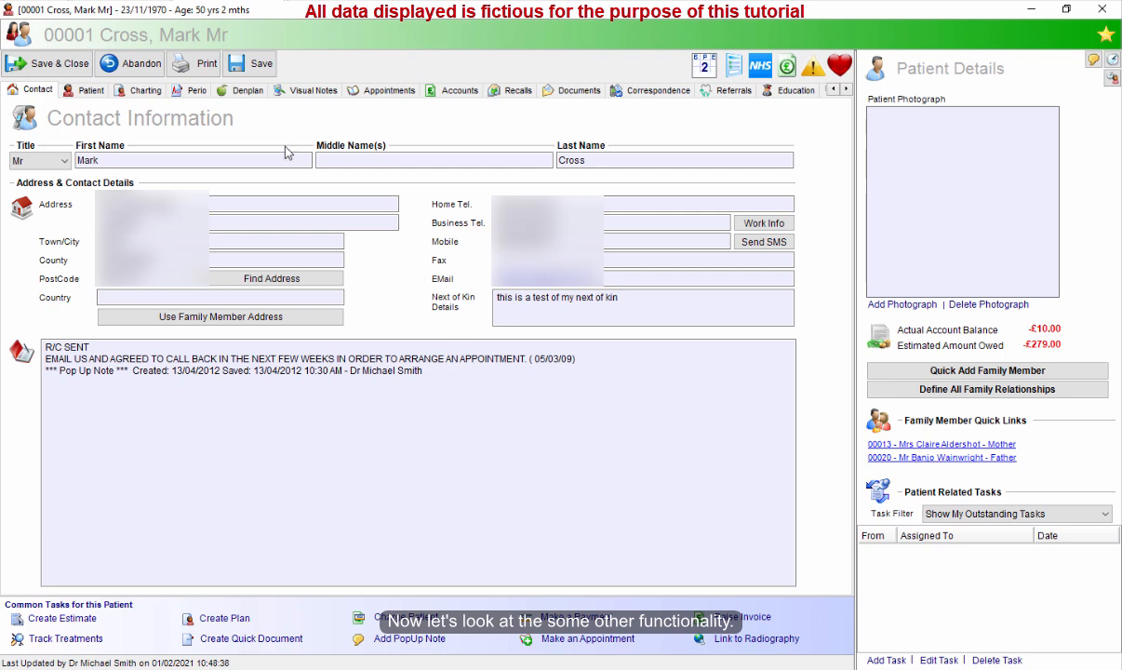
{"action": "left_click", "coordinate": [54, 66]}
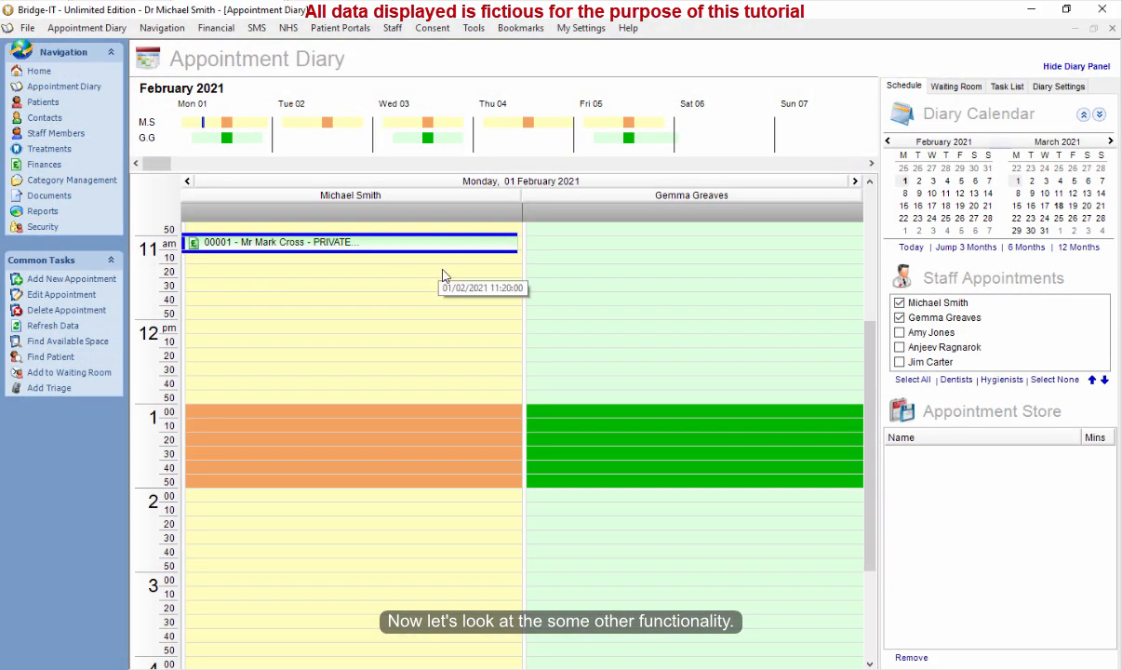
{"action": "mouse_move", "coordinate": [370, 246]}
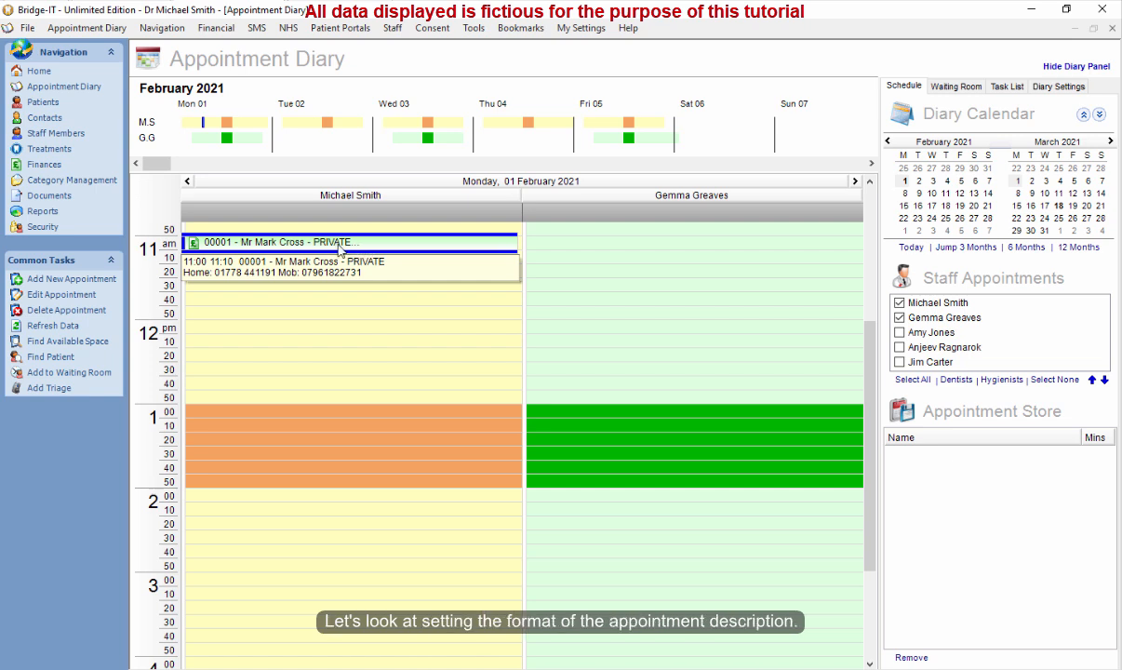
{"action": "left_click_drag", "start_coordinate": [340, 250], "coordinate": [340, 279]}
{"action": "left_click", "coordinate": [584, 385]}
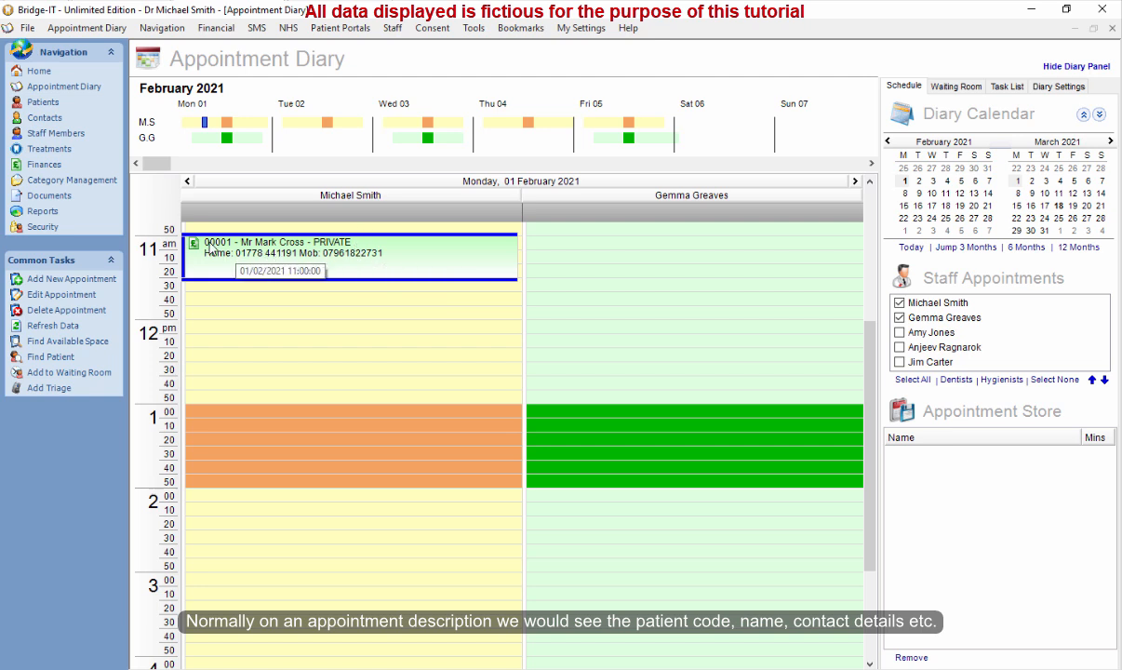
Open the appointment in the editor and open its Set Description Format dialog.
{"action": "double_click", "coordinate": [361, 263]}
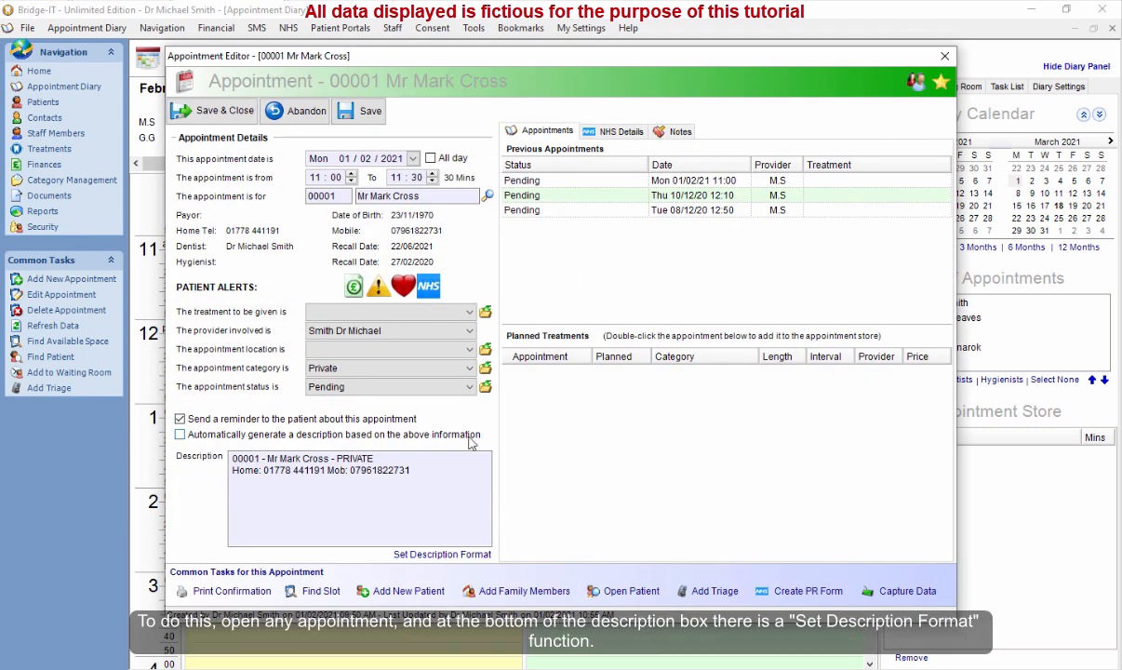
{"action": "left_click_drag", "start_coordinate": [233, 458], "coordinate": [432, 480]}
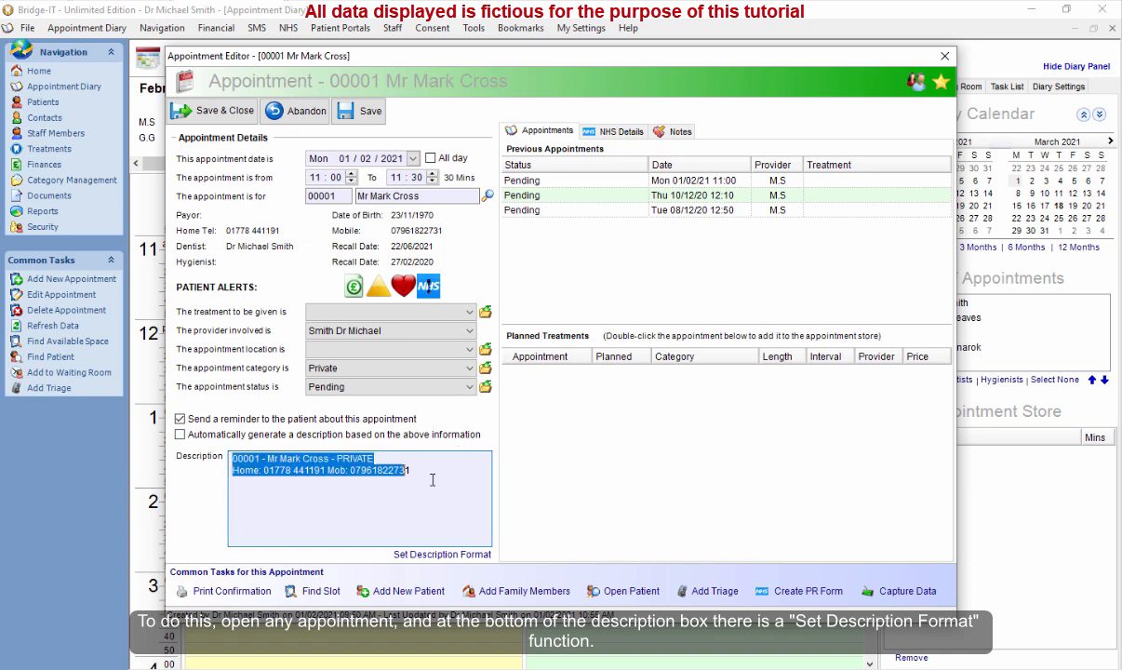
{"action": "left_click", "coordinate": [461, 485]}
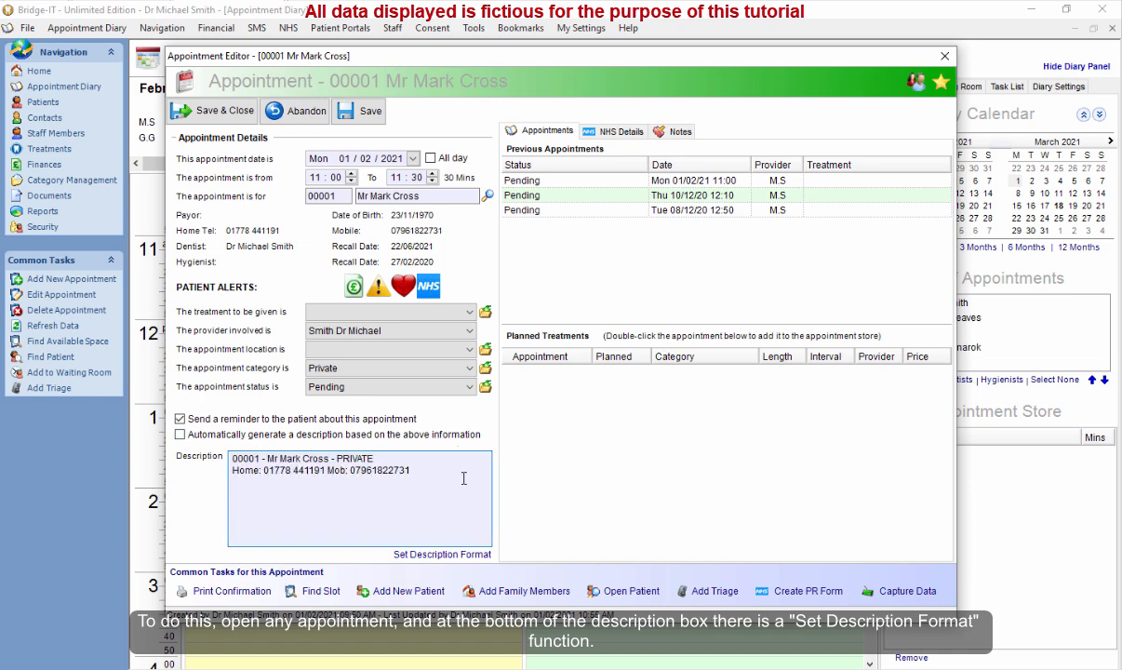
{"action": "left_click", "coordinate": [442, 555]}
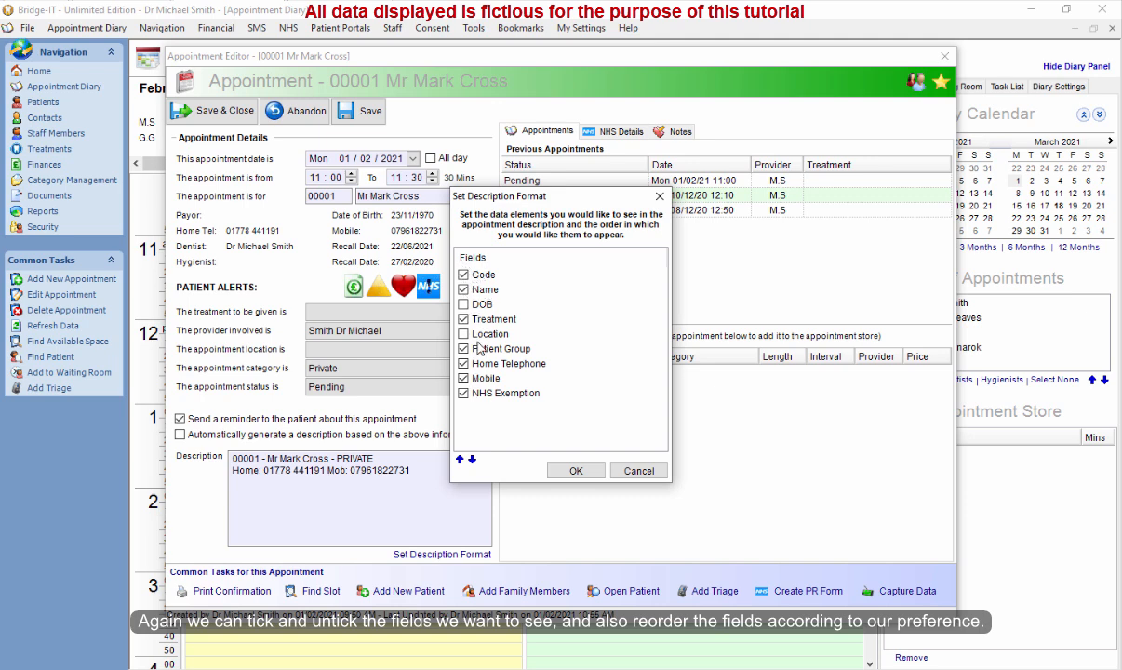
Move the Treatment field up and back down in the description field order.
{"action": "left_click", "coordinate": [483, 274]}
{"action": "left_click", "coordinate": [485, 289]}
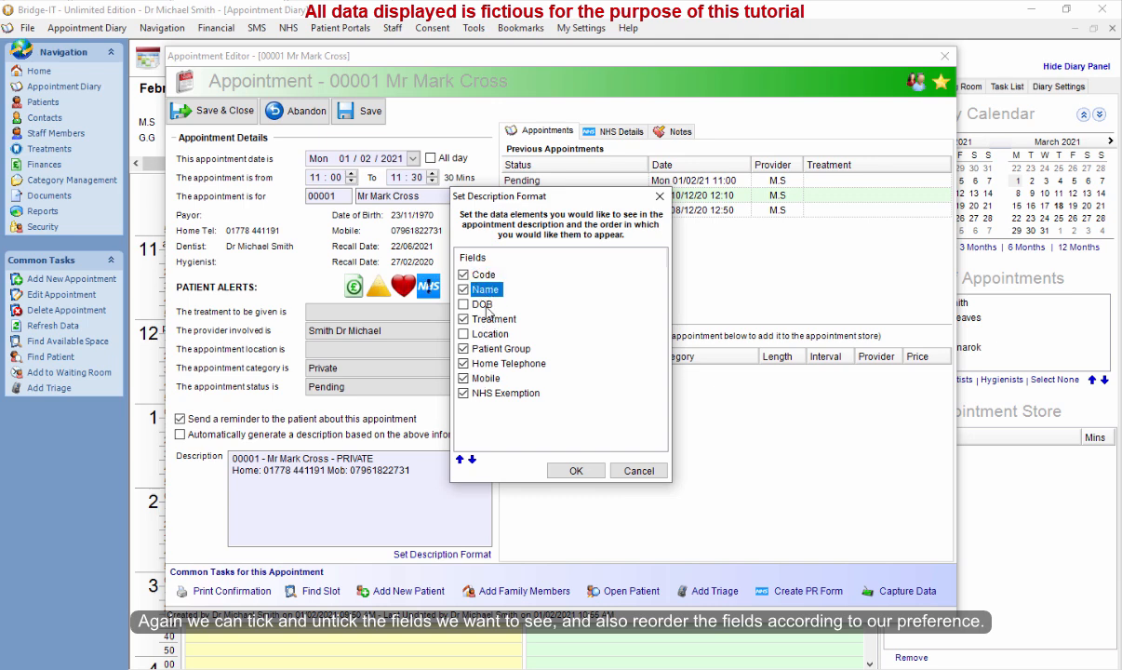
{"action": "left_click", "coordinate": [488, 319]}
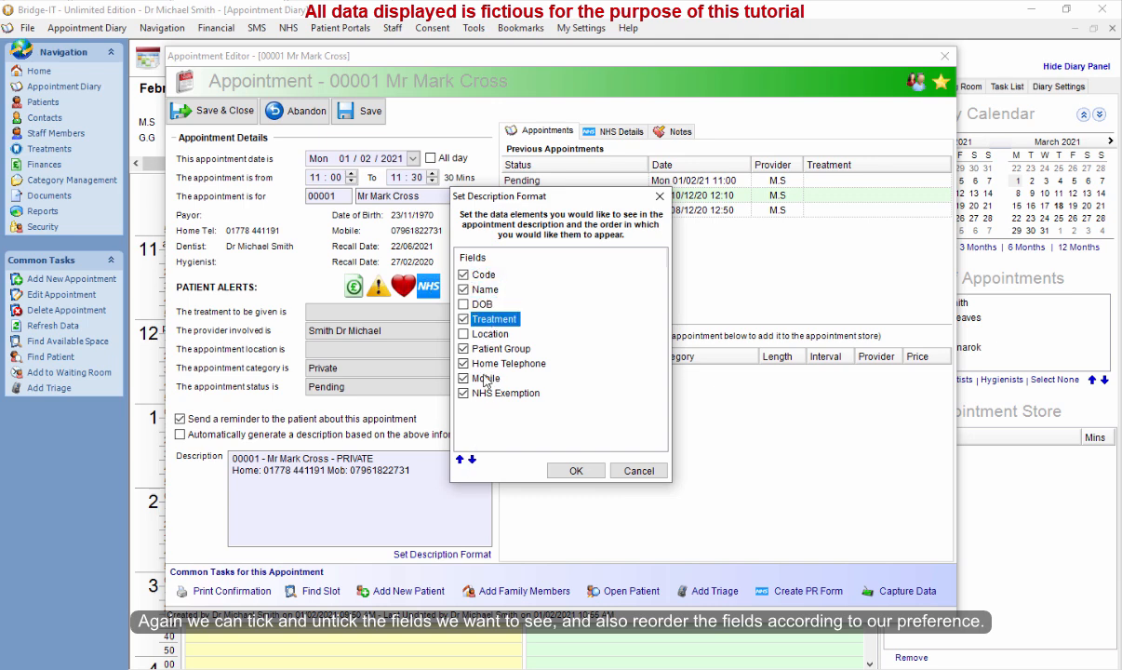
{"action": "left_click", "coordinate": [459, 459]}
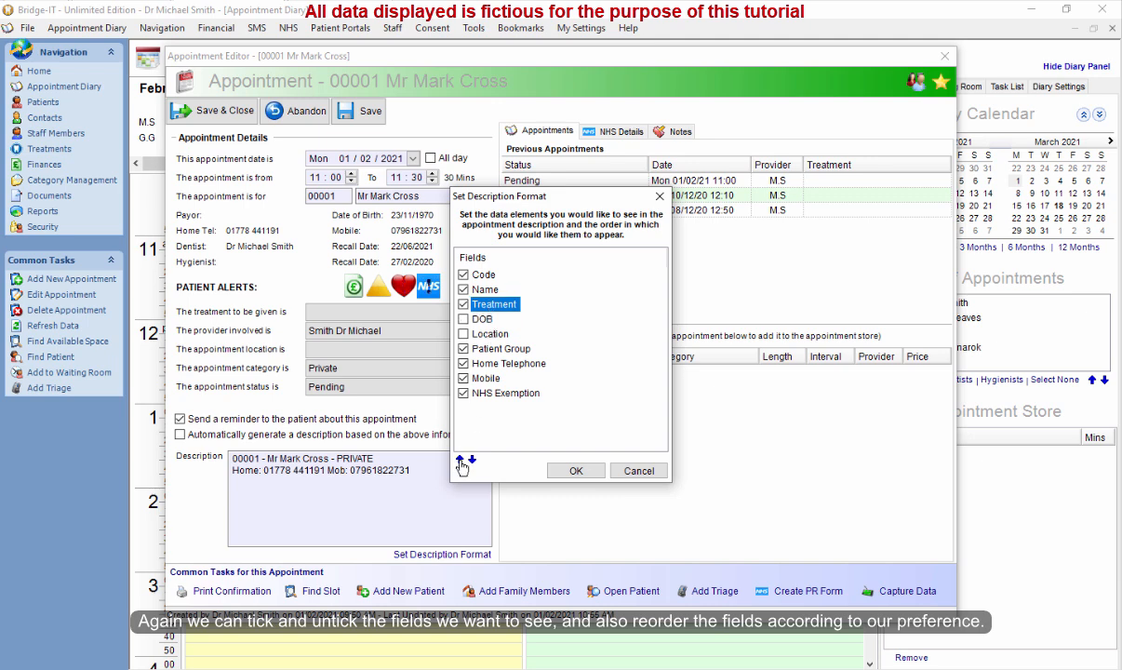
{"action": "left_click", "coordinate": [473, 460]}
{"action": "left_click", "coordinate": [472, 460]}
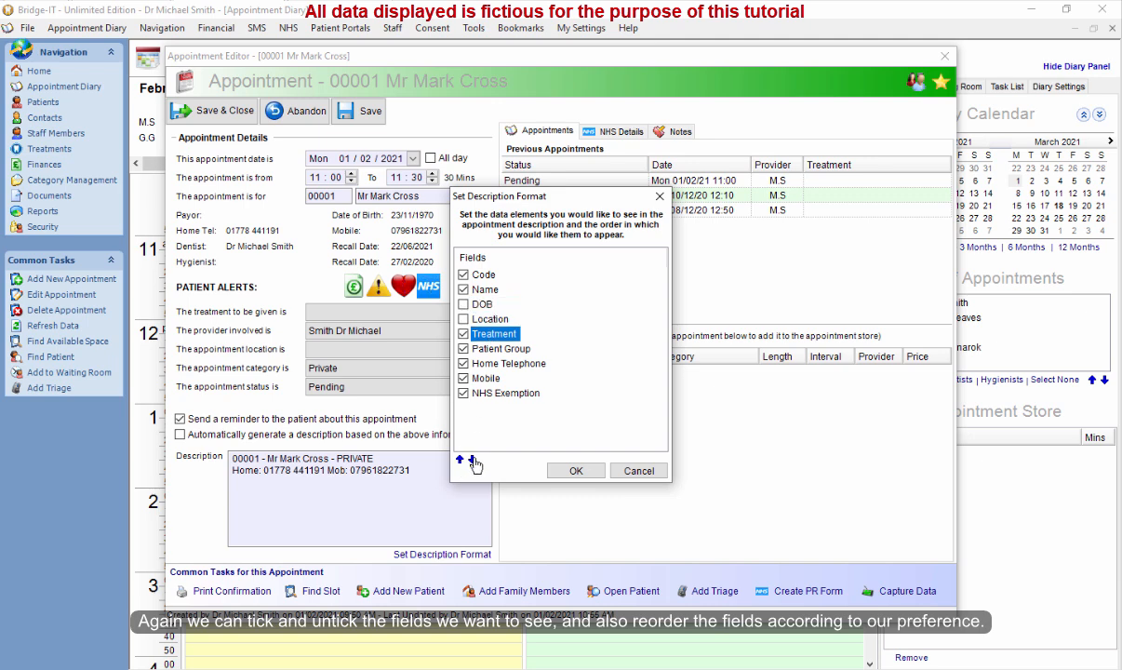
{"action": "left_click", "coordinate": [460, 460]}
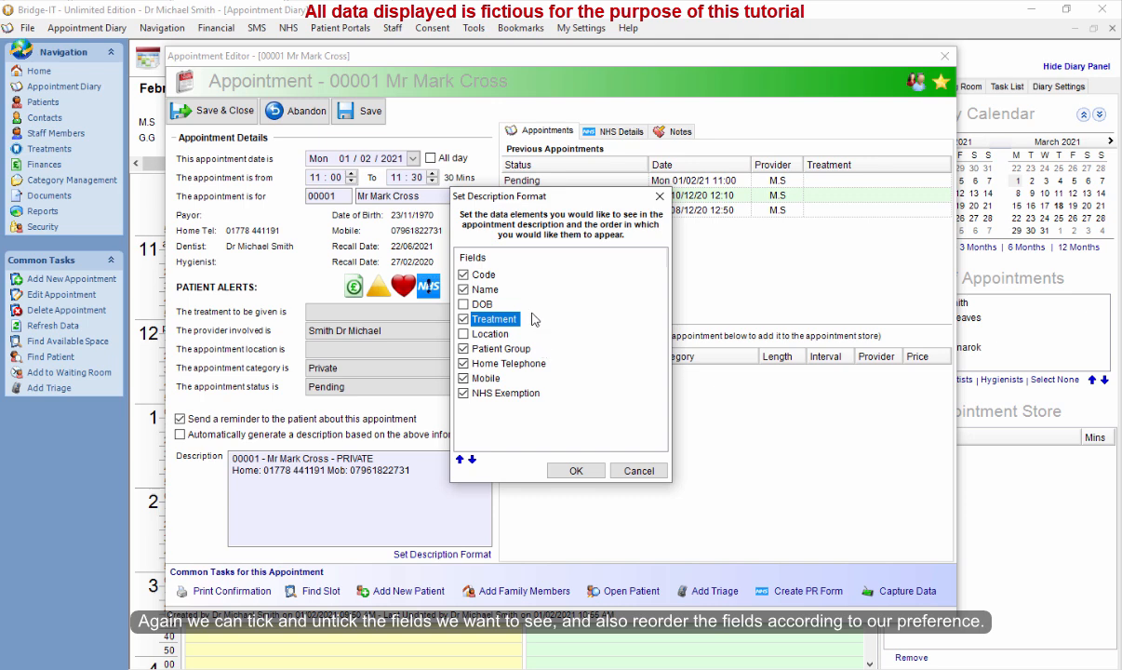
Set the description format to exclude Code and include DOB, and confirm.
{"action": "left_click", "coordinate": [479, 274]}
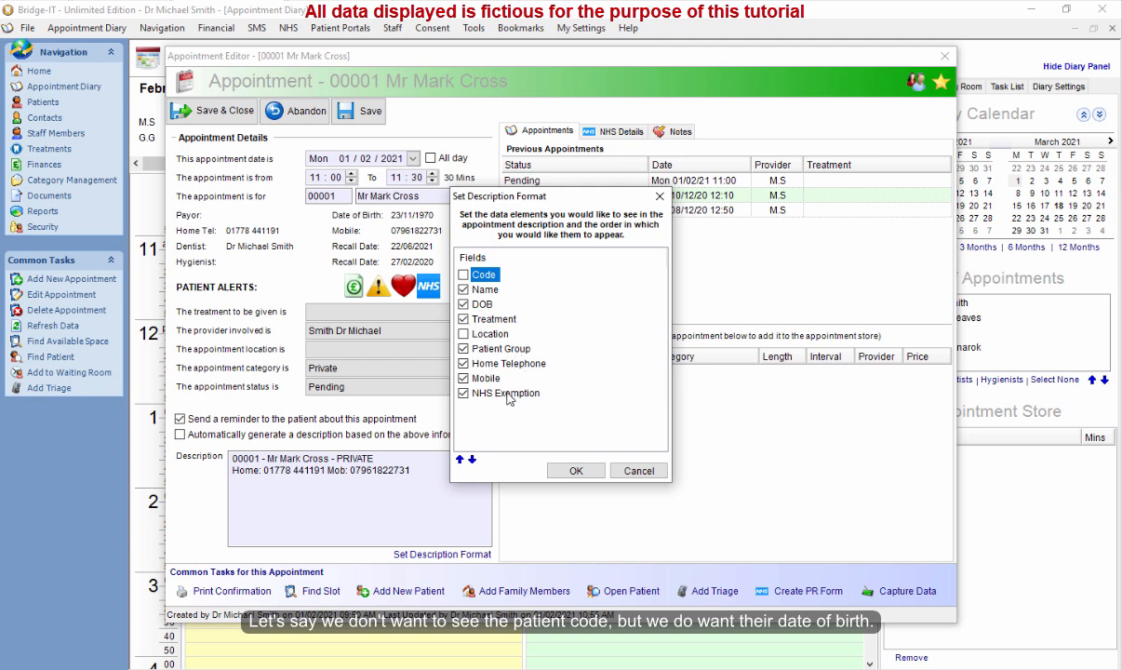
{"action": "left_click", "coordinate": [576, 472]}
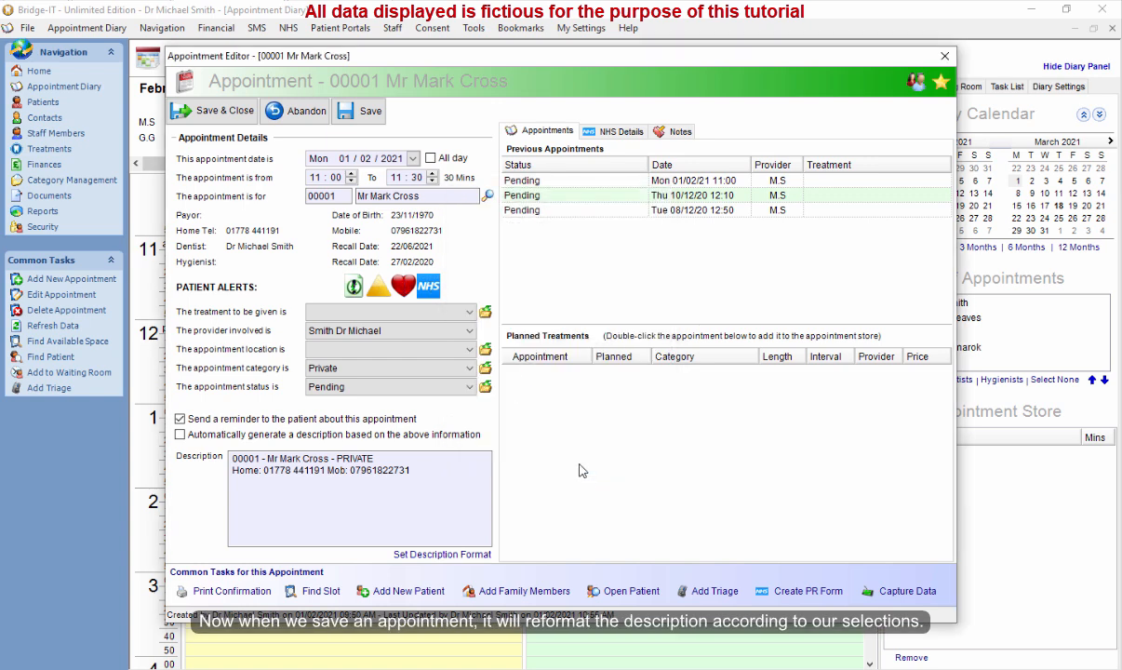
Enable automatic description generation from the appointment information and save the appointment.
{"action": "left_click", "coordinate": [287, 436]}
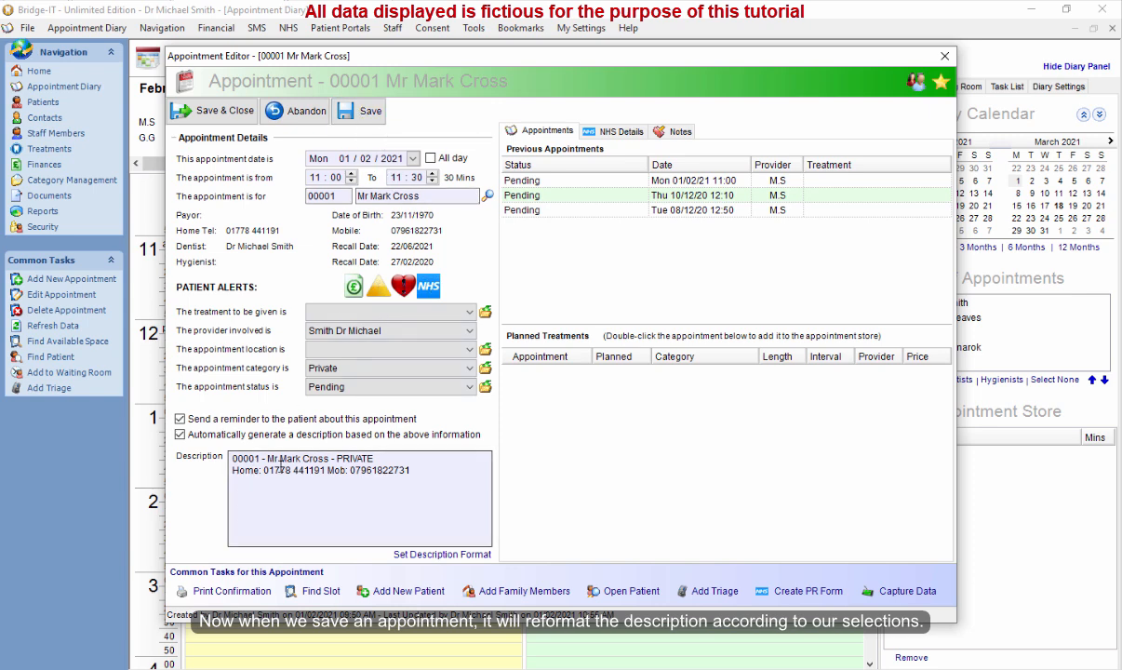
{"action": "left_click", "coordinate": [359, 112]}
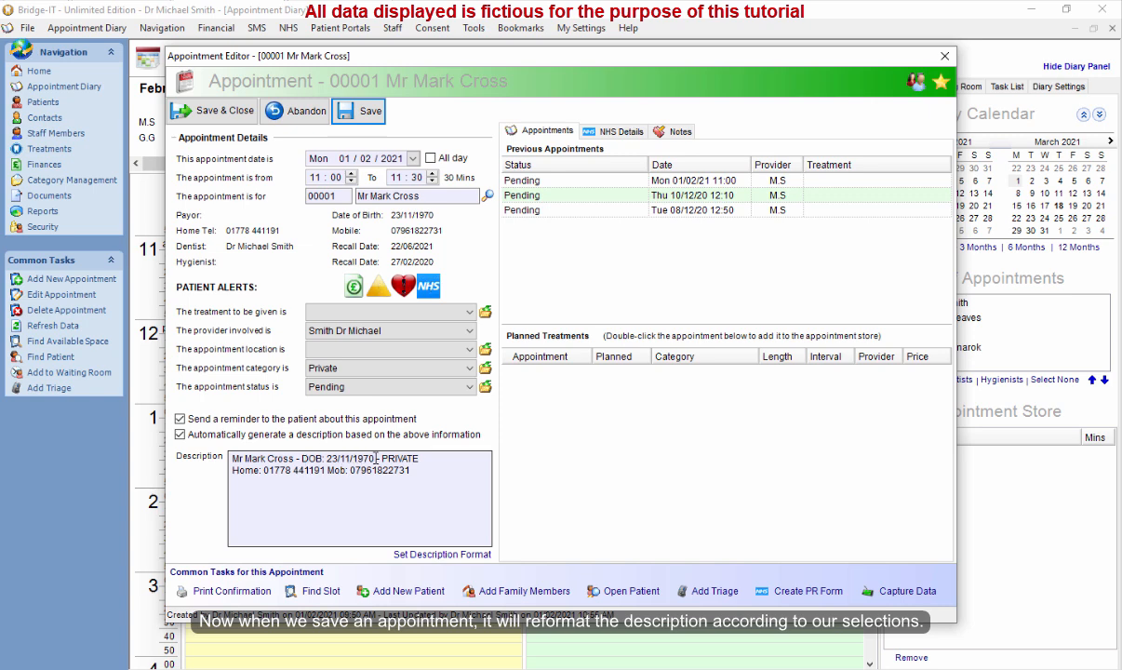
Move DOB above Name in the description format and save the appointment.
{"action": "left_click", "coordinate": [437, 553]}
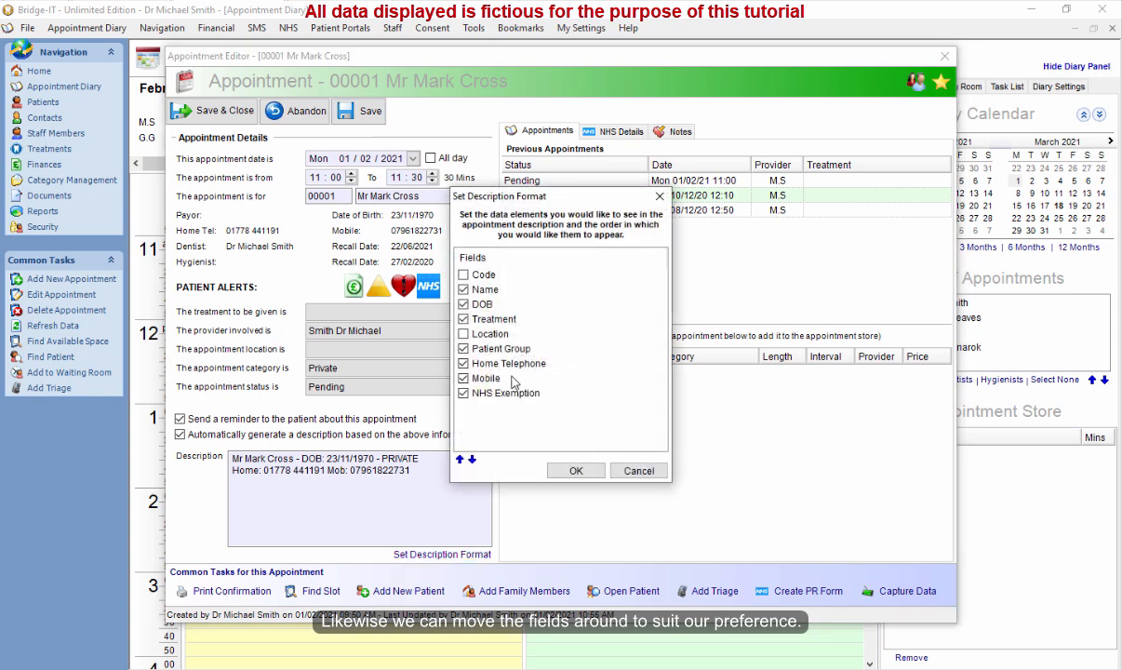
{"action": "left_click", "coordinate": [482, 305]}
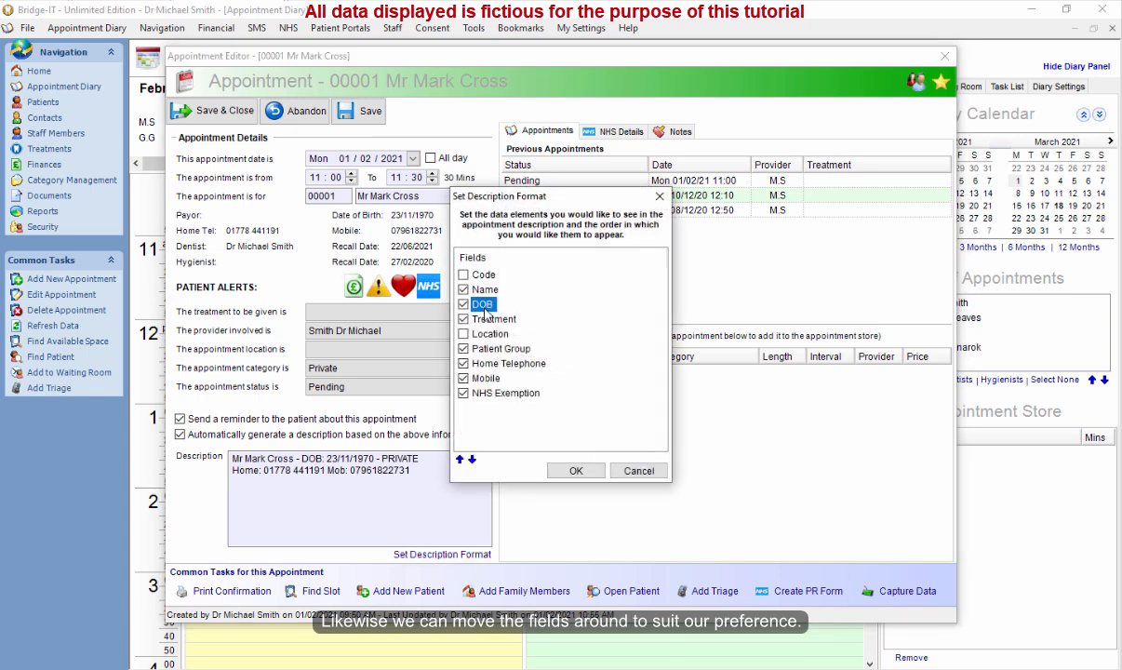
{"action": "left_click", "coordinate": [460, 460]}
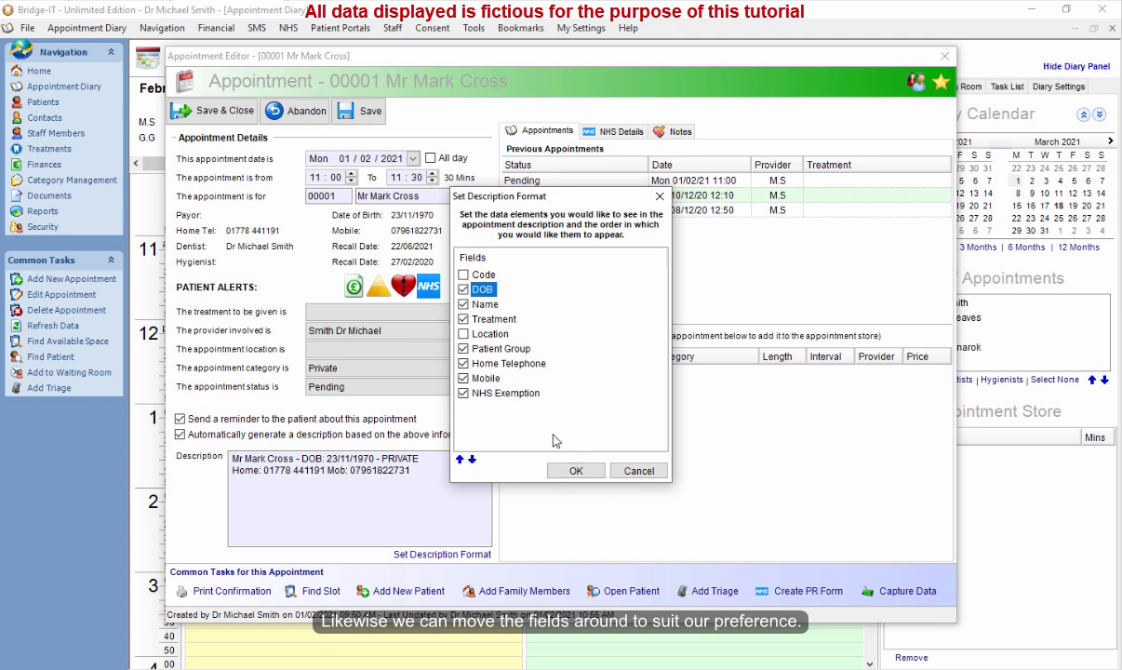
{"action": "left_click", "coordinate": [574, 471]}
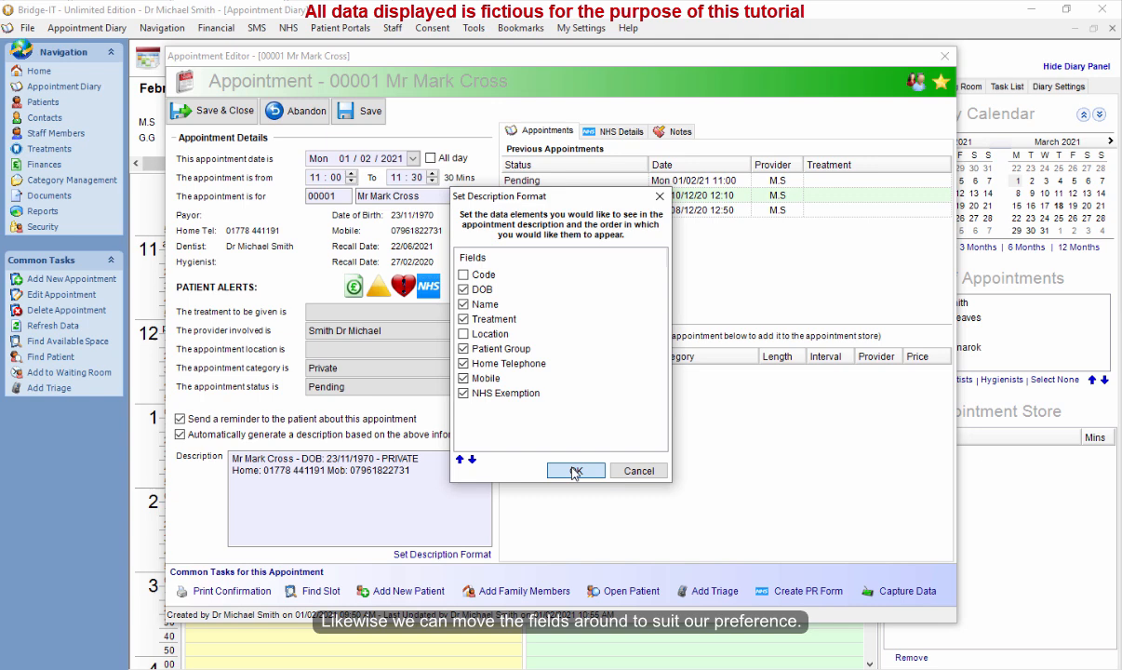
{"action": "left_click", "coordinate": [370, 115]}
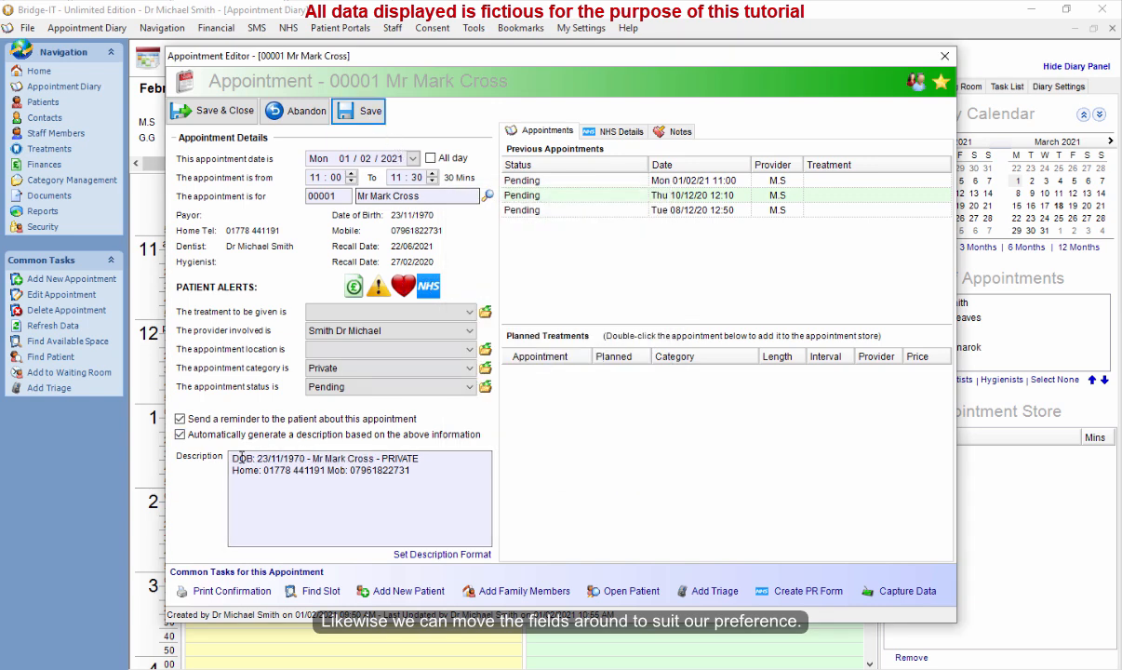
Reorder the description format to put Name before DOB, re-enable Code, then save and close the appointment.
{"action": "left_click", "coordinate": [437, 483]}
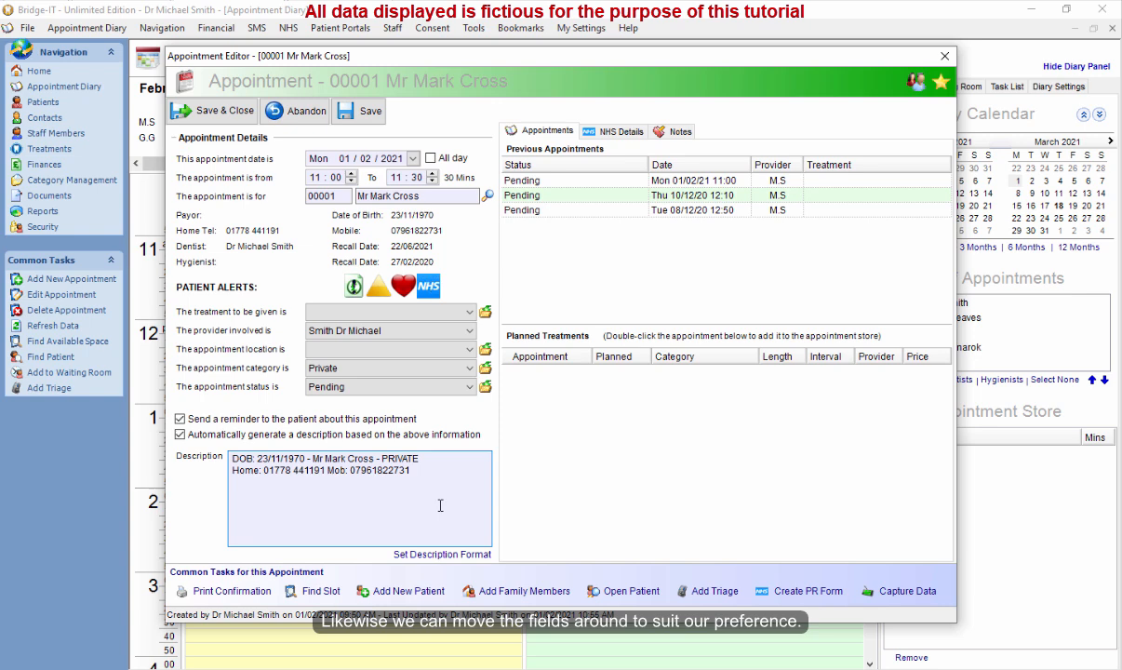
{"action": "left_click", "coordinate": [444, 554]}
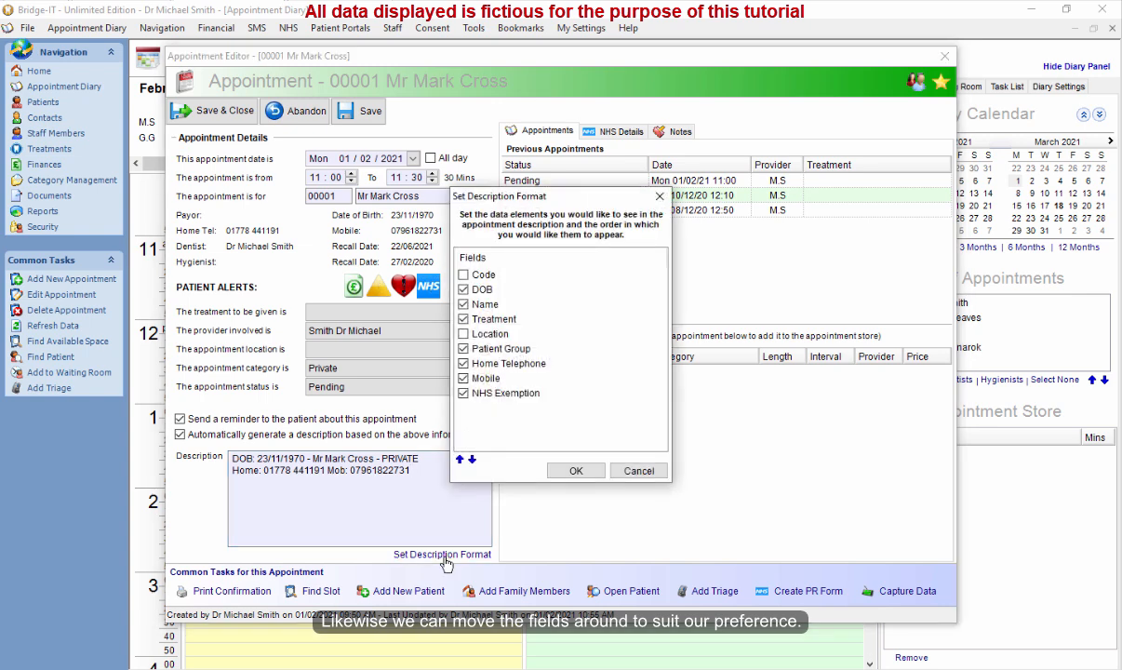
{"action": "left_click", "coordinate": [484, 304]}
{"action": "left_click", "coordinate": [459, 459]}
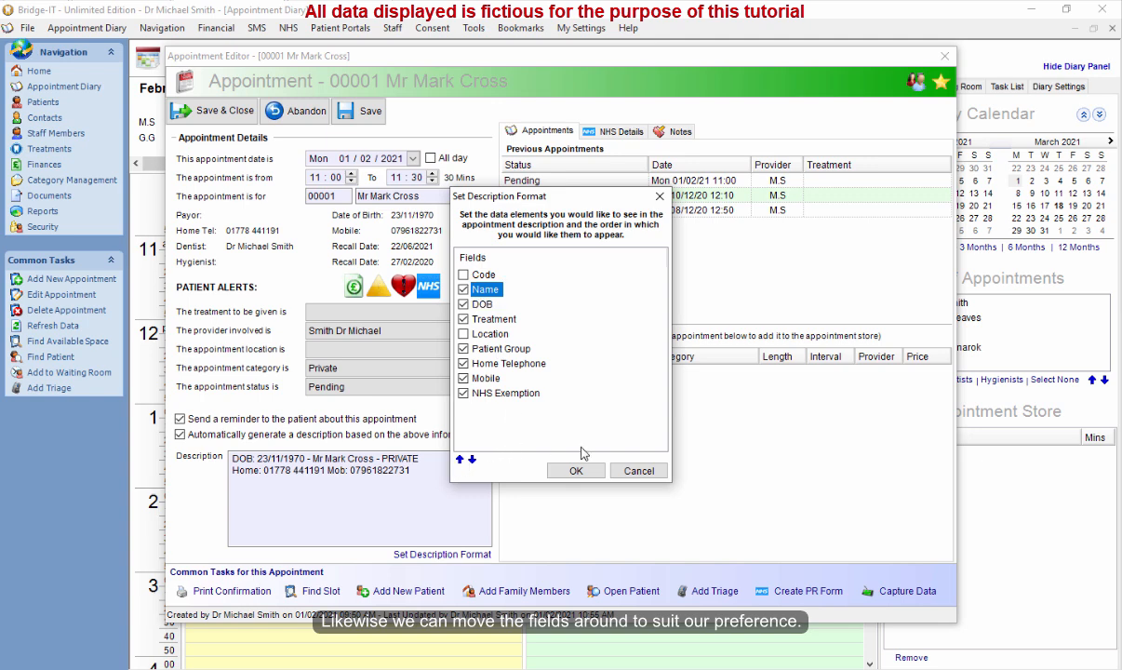
{"action": "left_click", "coordinate": [465, 275]}
{"action": "left_click", "coordinate": [576, 470]}
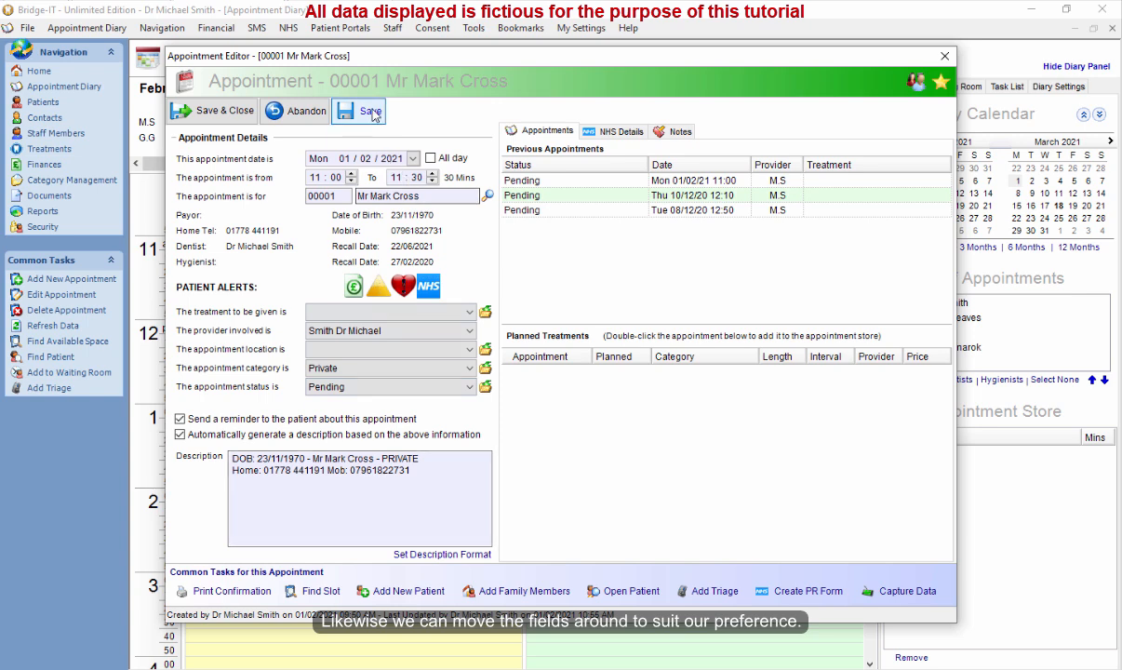
{"action": "left_click", "coordinate": [222, 112]}
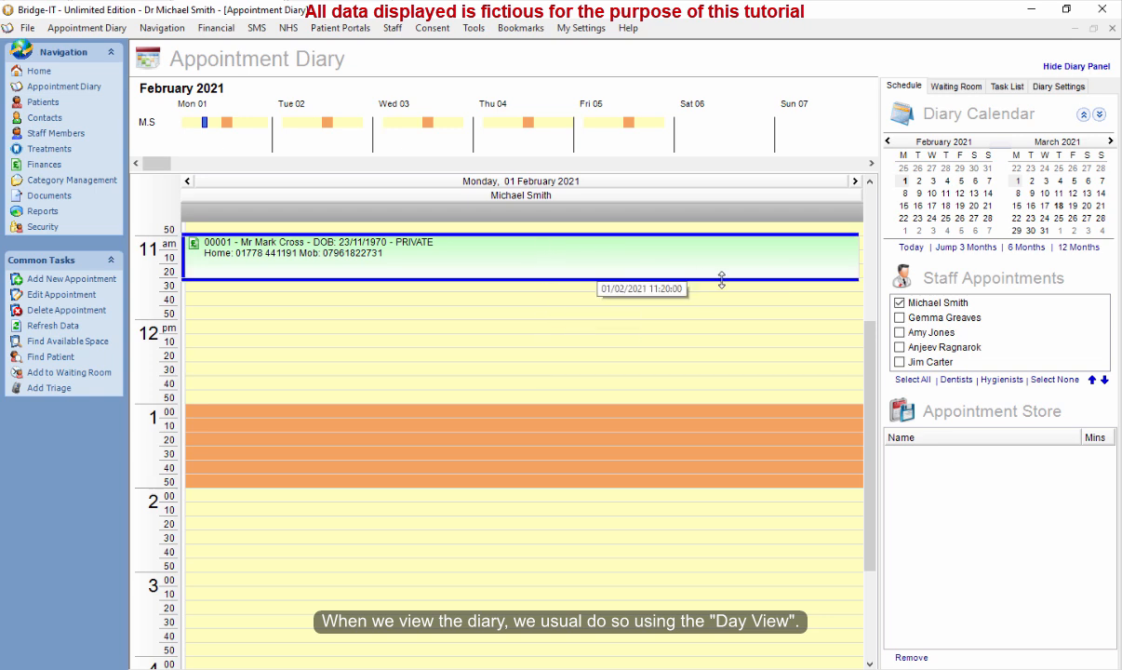
Browse the diary day by day from 2 to 5 February, then return to 1 February.
{"action": "scroll", "coordinate": [876, 316], "scroll_direction": "up", "scroll_amount": 1}
{"action": "scroll", "coordinate": [876, 316], "scroll_direction": "up", "scroll_amount": 2}
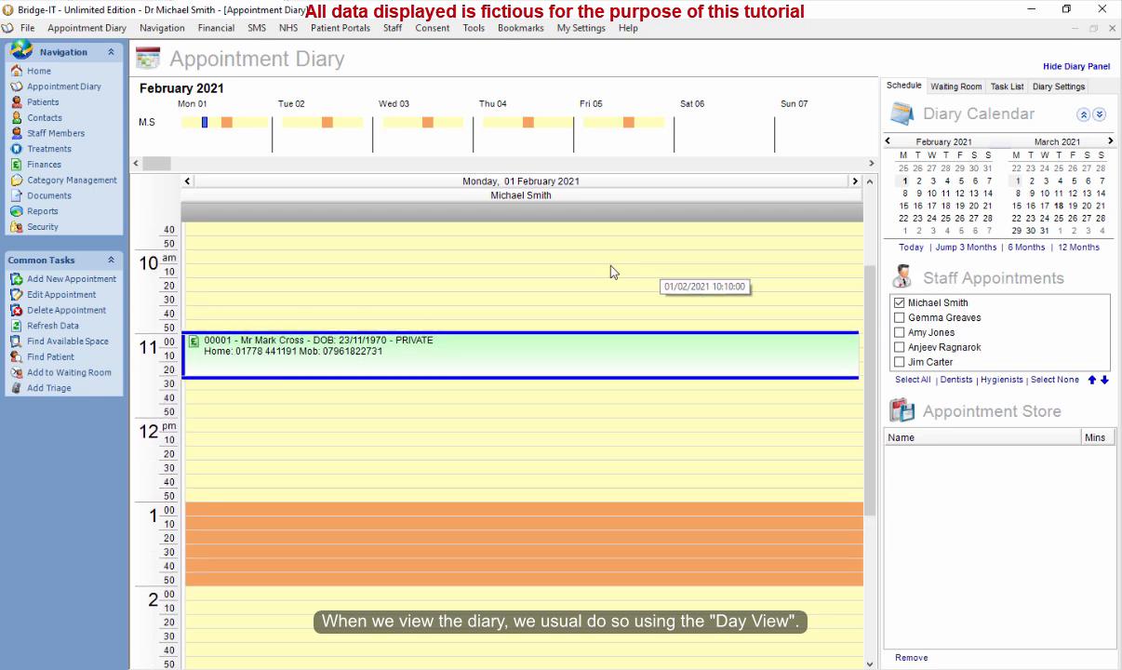
{"action": "left_click", "coordinate": [919, 182]}
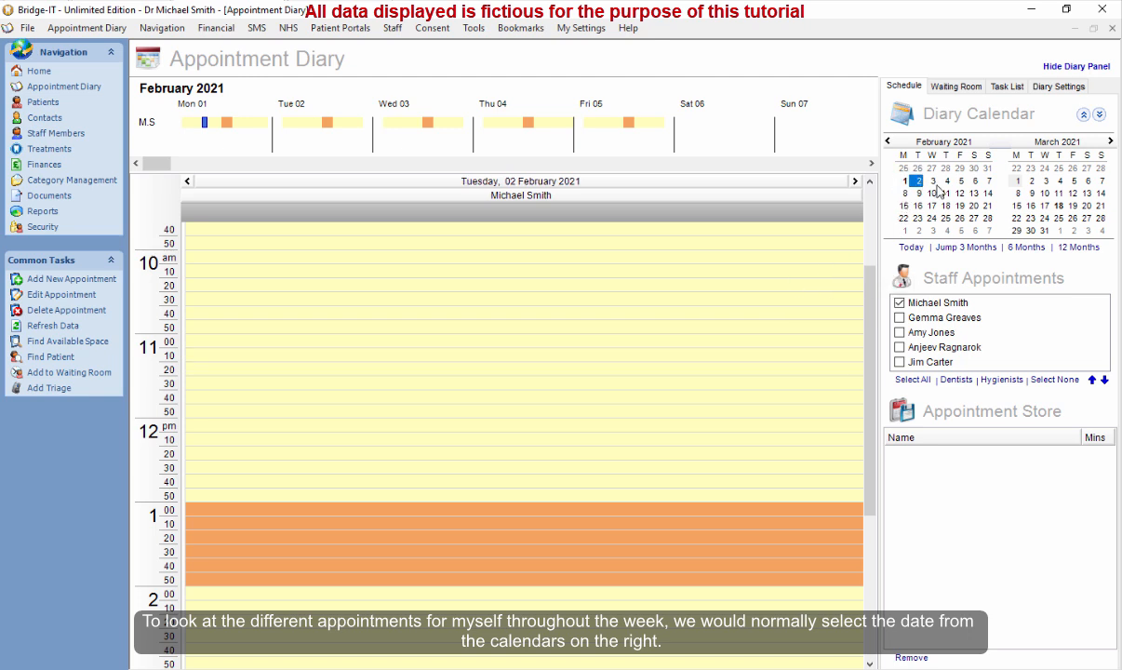
{"action": "left_click", "coordinate": [932, 182]}
{"action": "left_click", "coordinate": [946, 181]}
{"action": "left_click", "coordinate": [960, 181]}
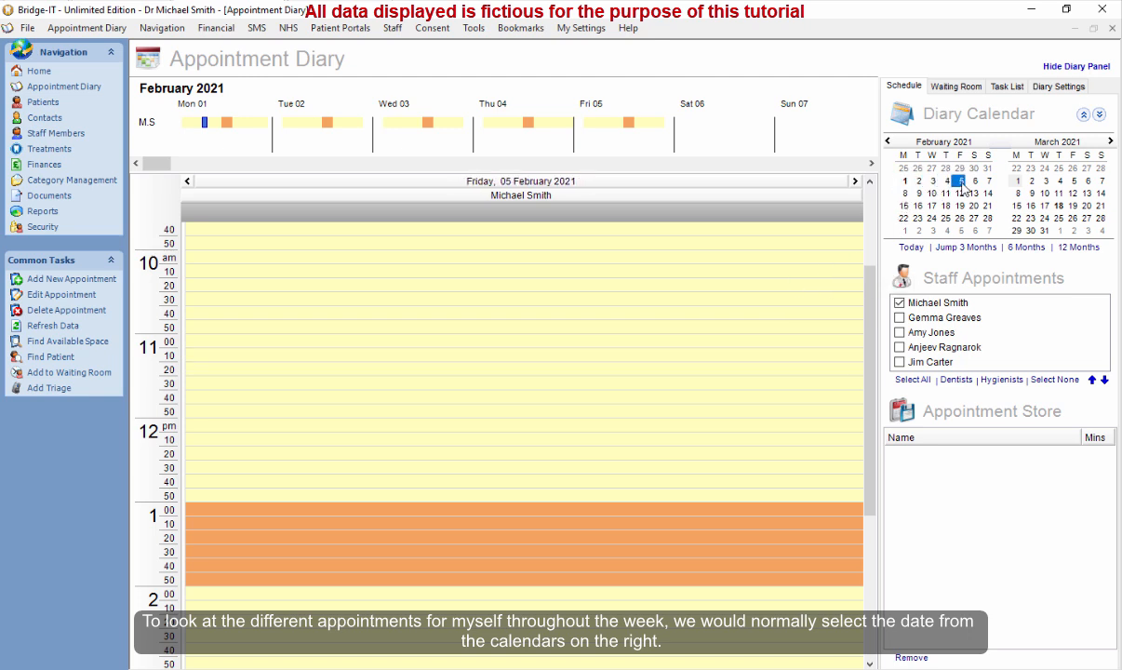
{"action": "left_click", "coordinate": [904, 180]}
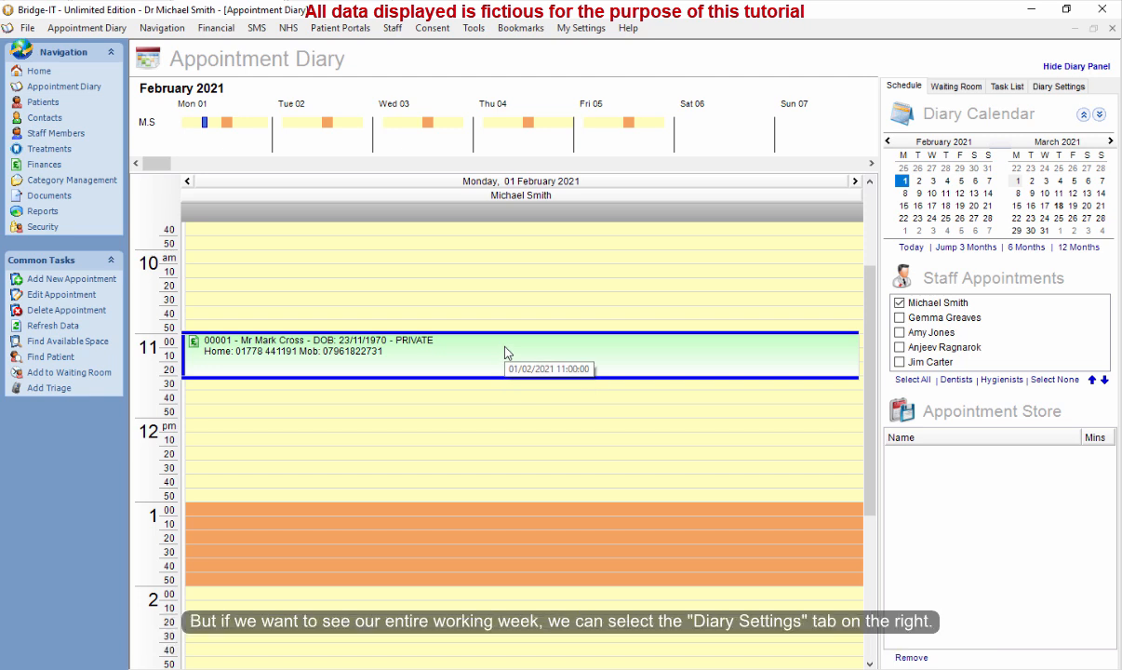
Switch the diary's schedule view format to Working Week.
{"action": "left_click", "coordinate": [1057, 87]}
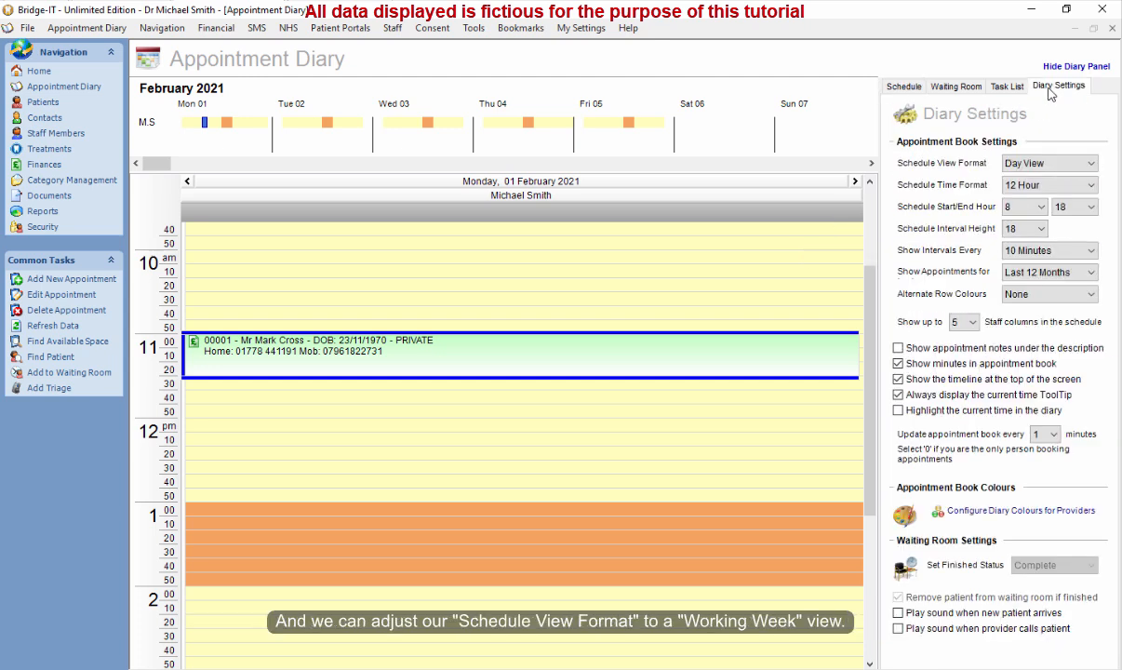
{"action": "left_click", "coordinate": [1076, 167]}
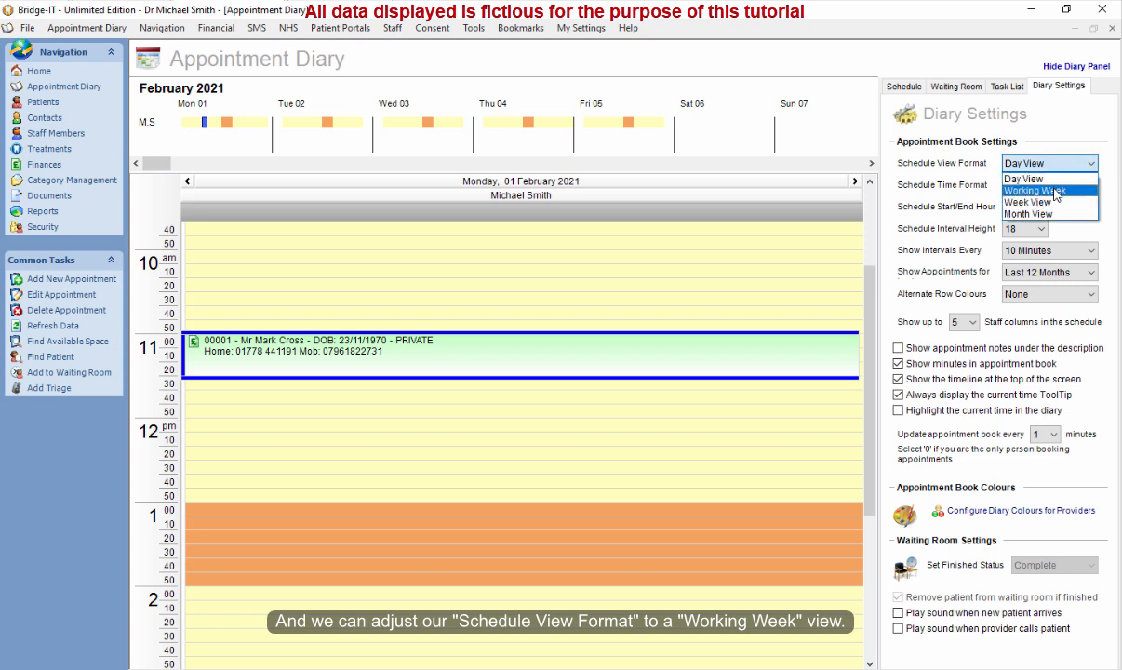
{"action": "left_click", "coordinate": [1036, 191]}
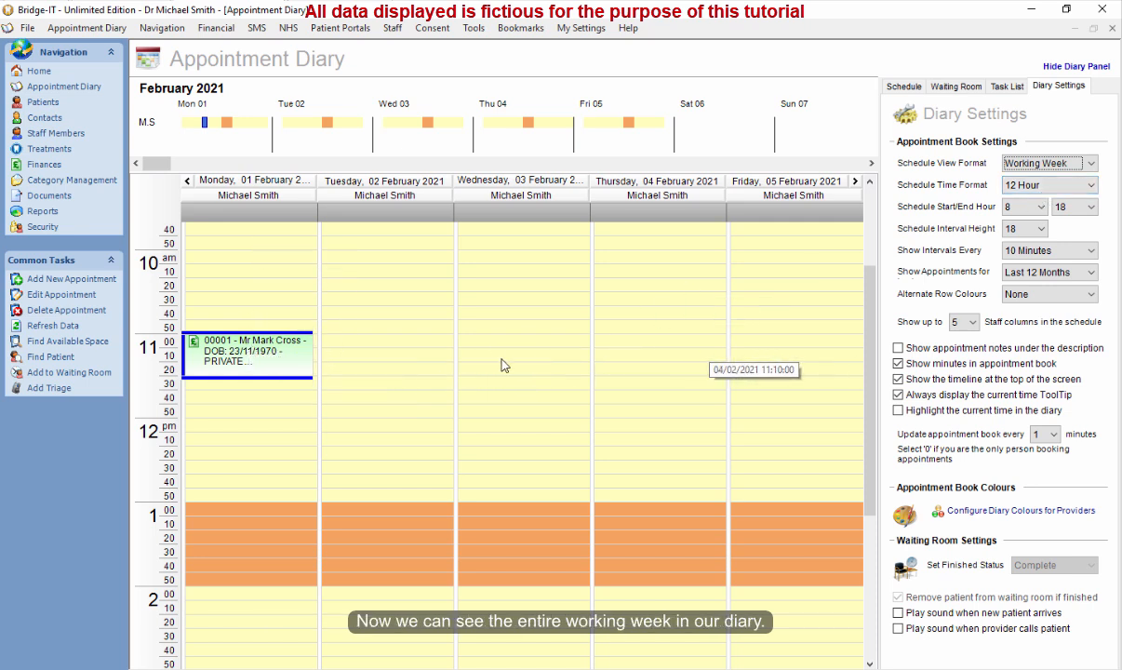
{"action": "mouse_move", "coordinate": [213, 362]}
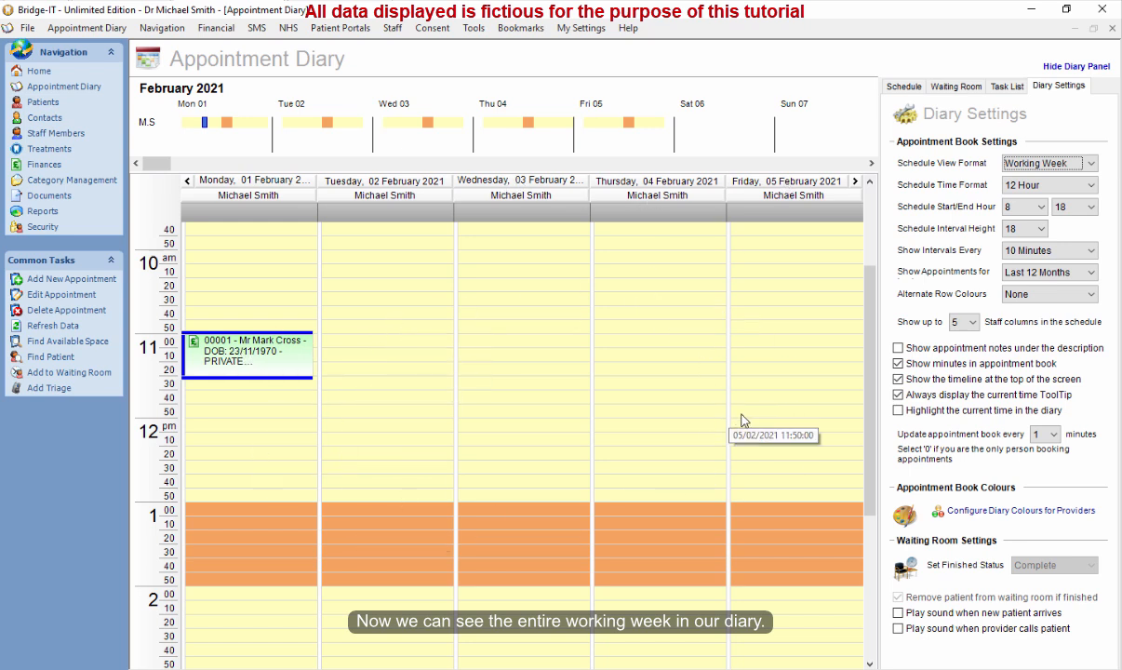
Display a second provider's column alongside the current one in the week view, then hide it again.
{"action": "left_click", "coordinate": [911, 88]}
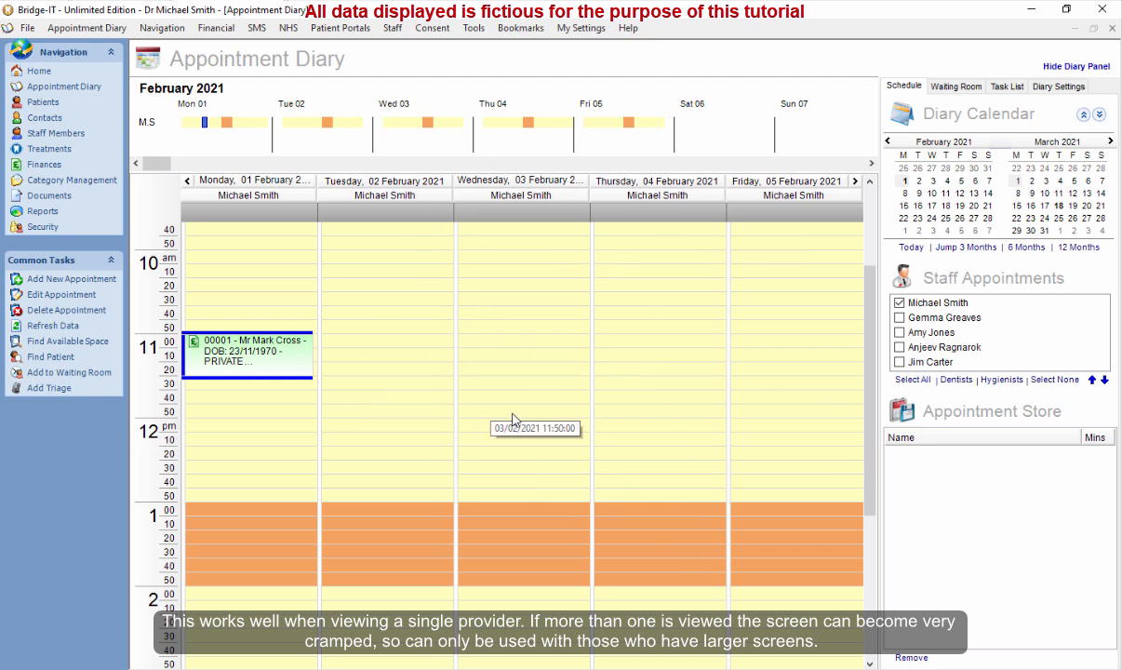
{"action": "left_click", "coordinate": [899, 318]}
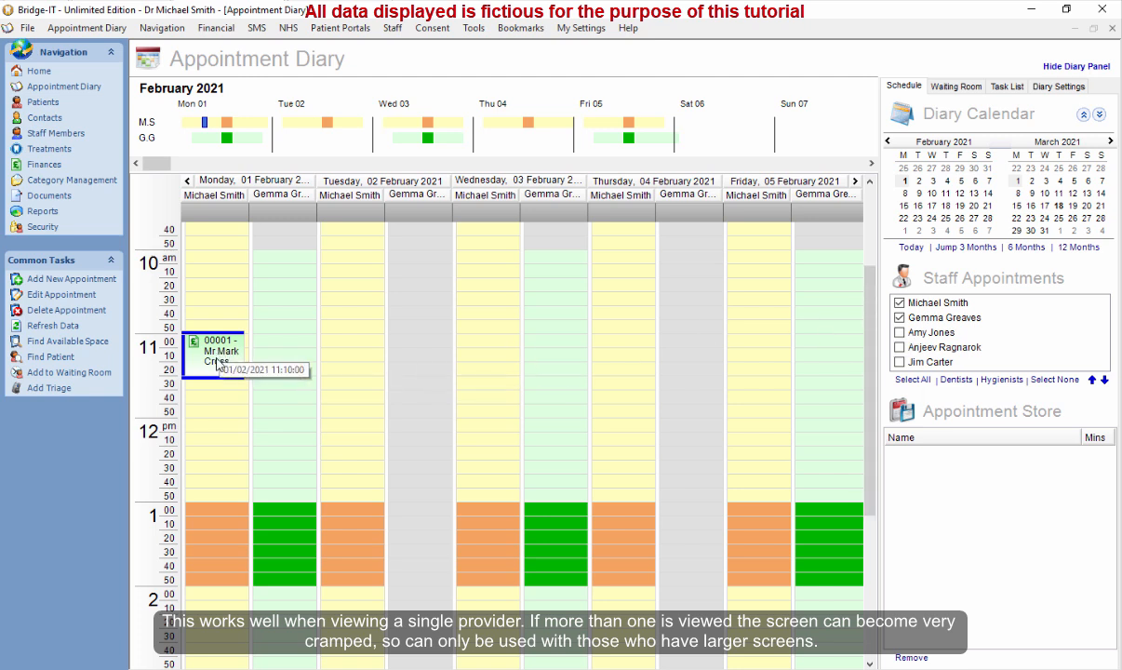
{"action": "left_click", "coordinate": [899, 318]}
{"action": "left_click", "coordinate": [507, 395]}
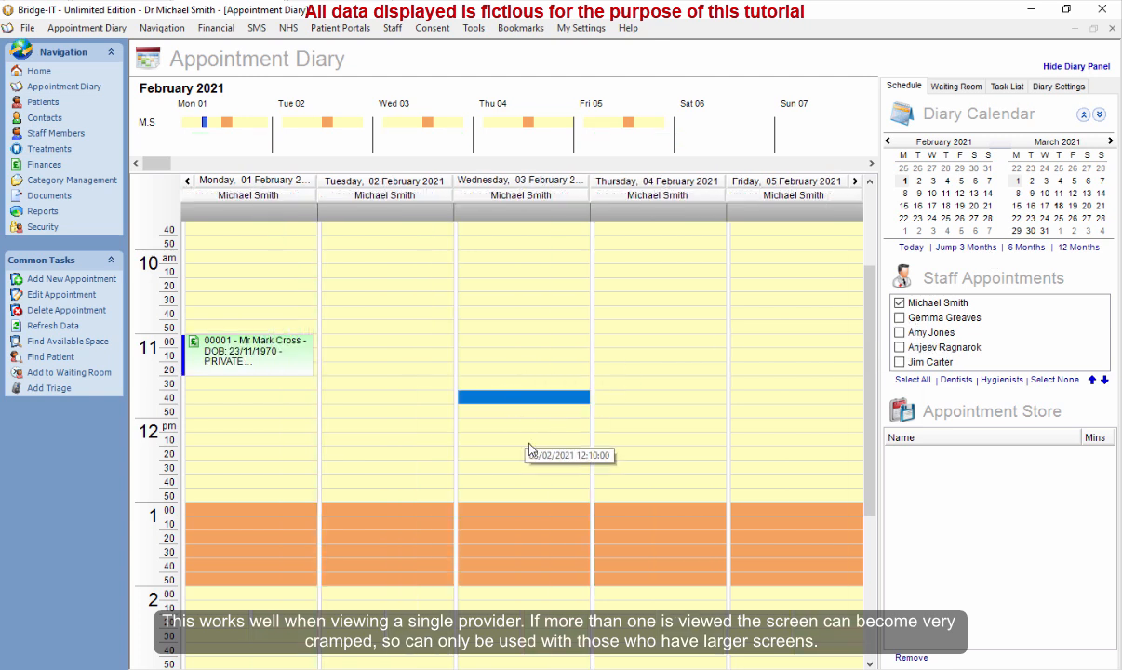
{"action": "left_click", "coordinate": [504, 438]}
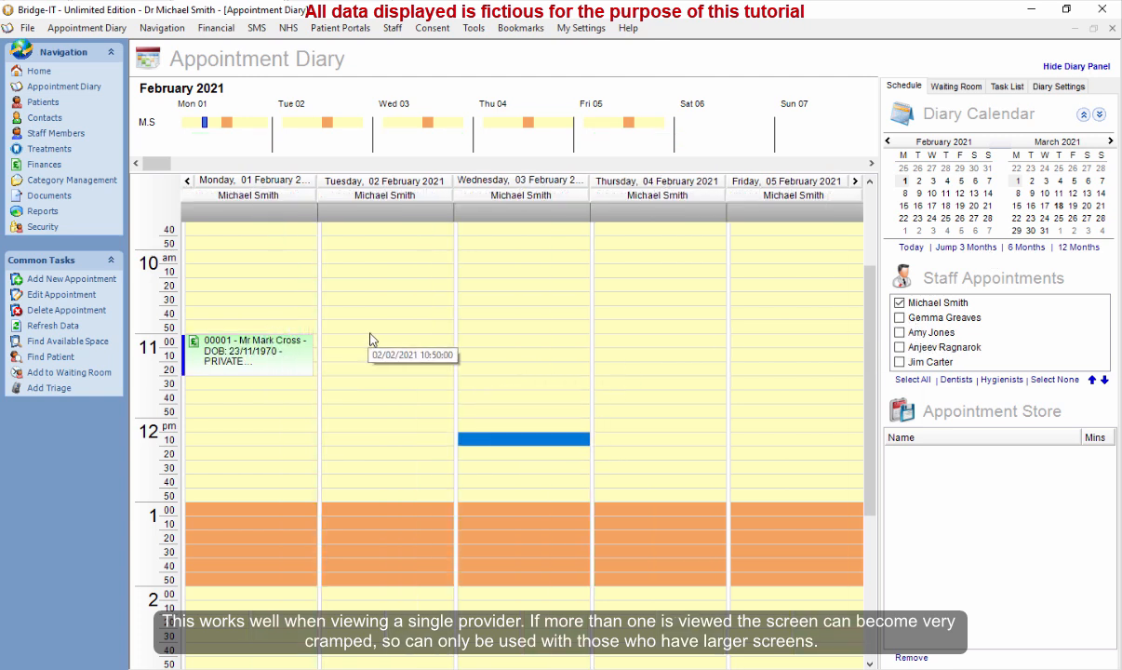
Set the diary's schedule view format back to Day View.
{"action": "left_click", "coordinate": [1058, 86]}
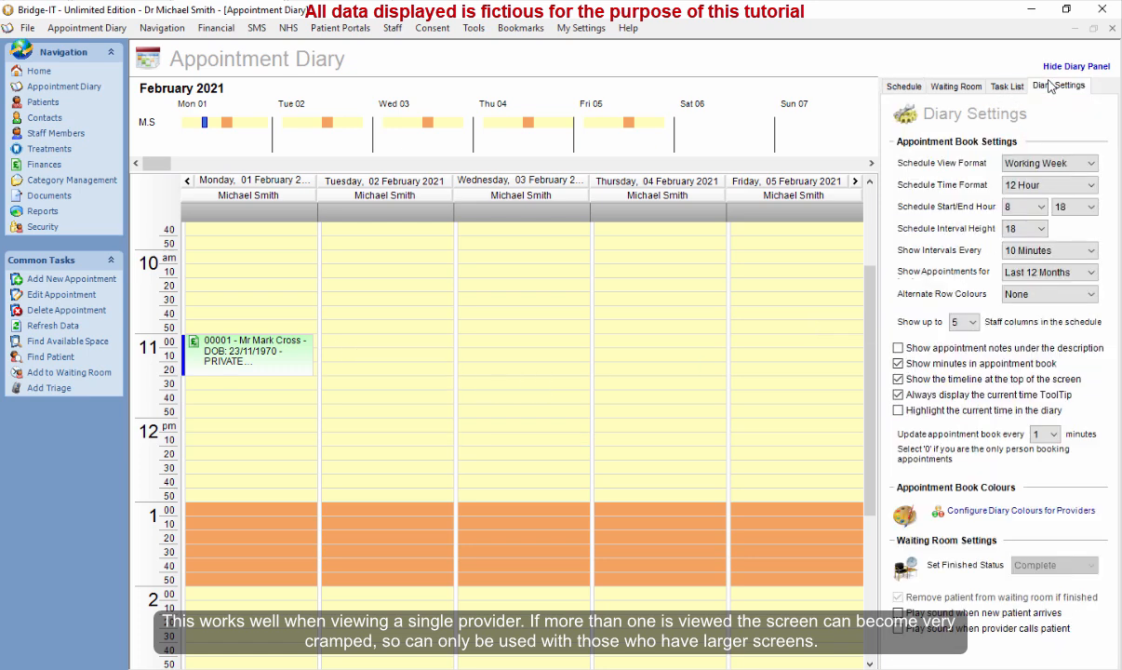
{"action": "left_click", "coordinate": [1044, 165]}
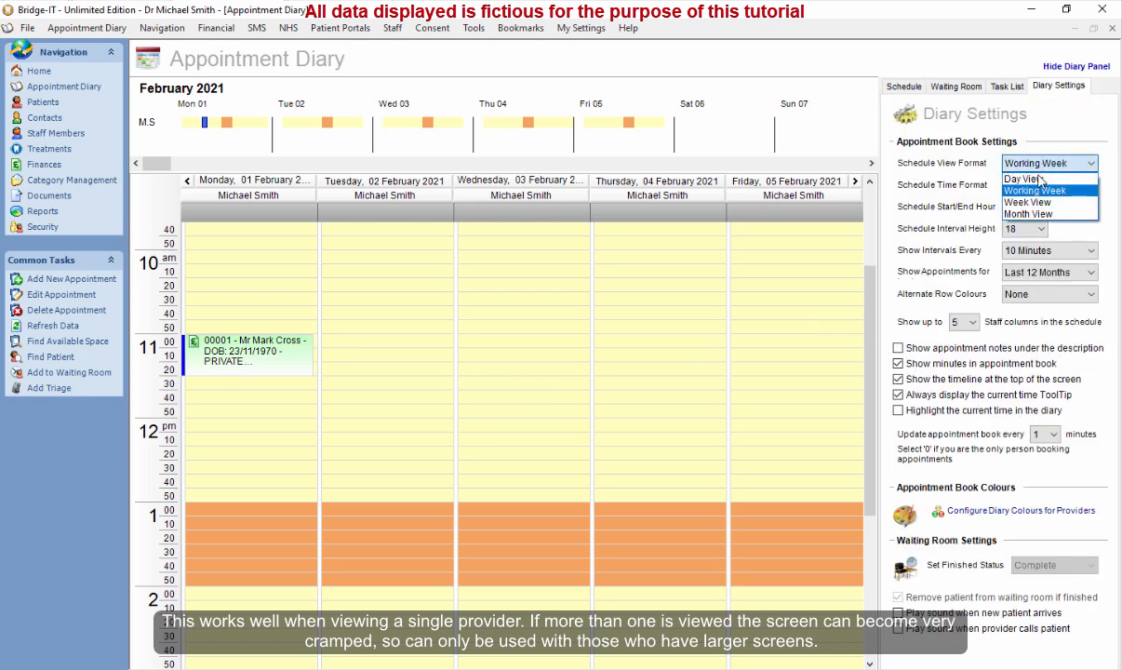
{"action": "left_click", "coordinate": [1042, 180]}
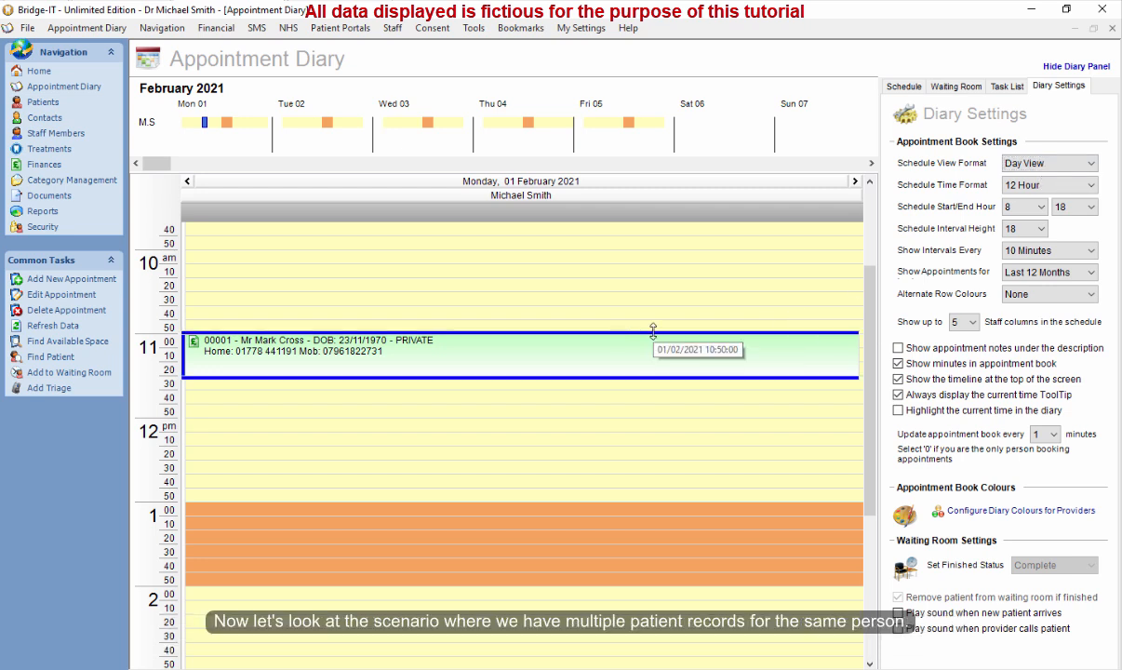
Open the patient list and sort it by last name.
{"action": "left_click", "coordinate": [45, 103]}
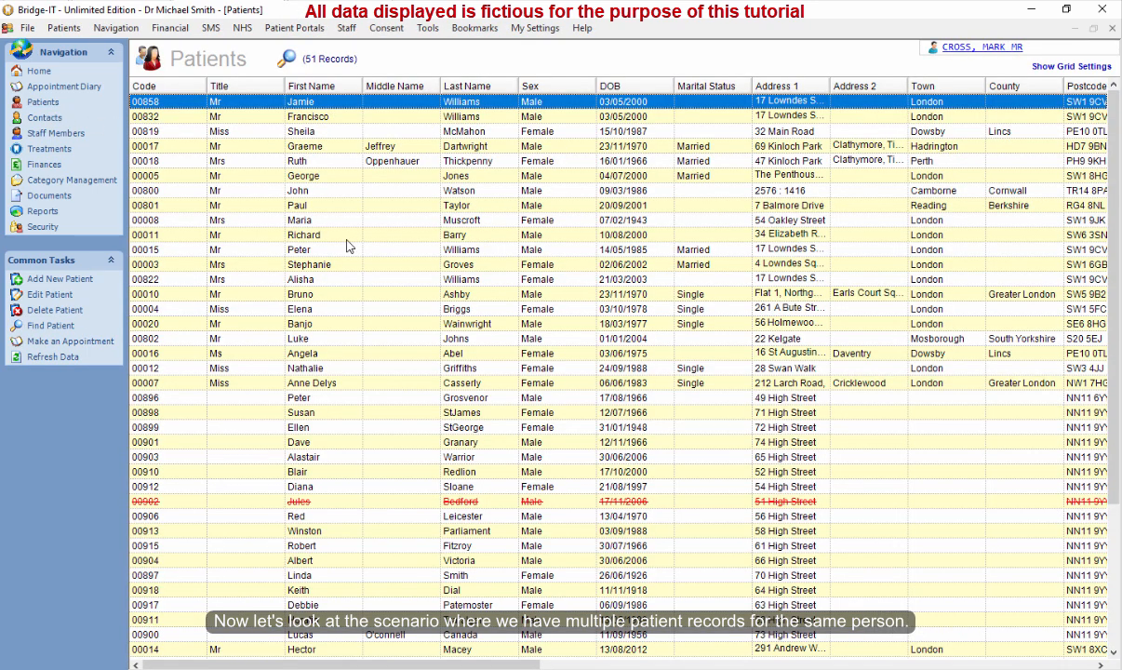
{"action": "left_click", "coordinate": [493, 278]}
{"action": "left_click", "coordinate": [576, 383]}
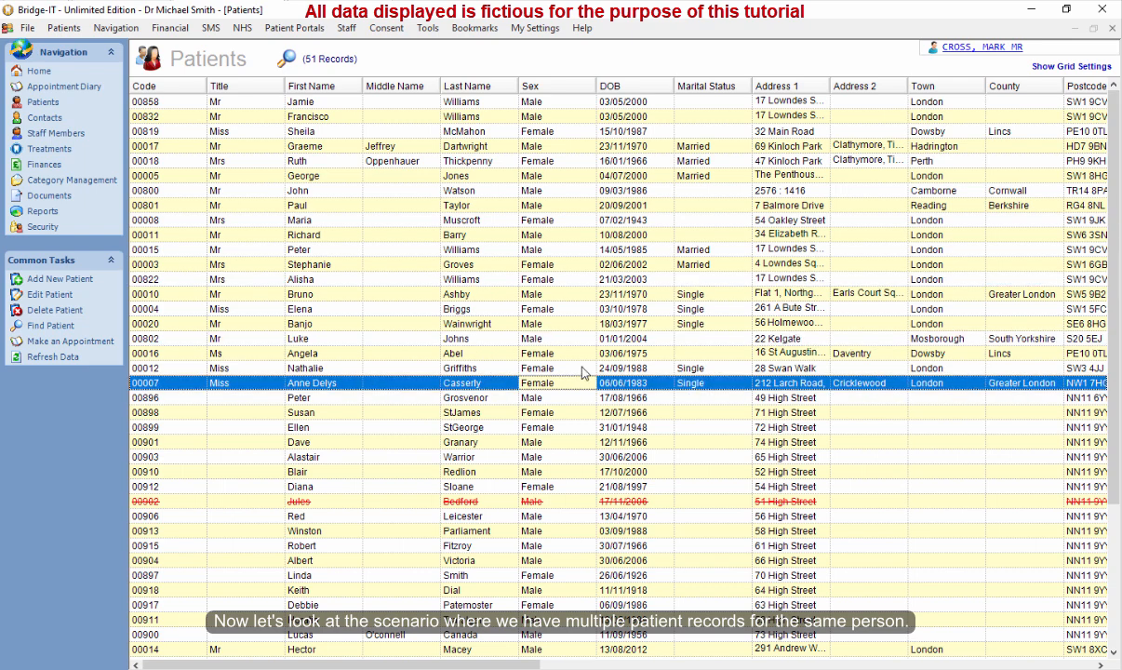
{"action": "left_click", "coordinate": [578, 368]}
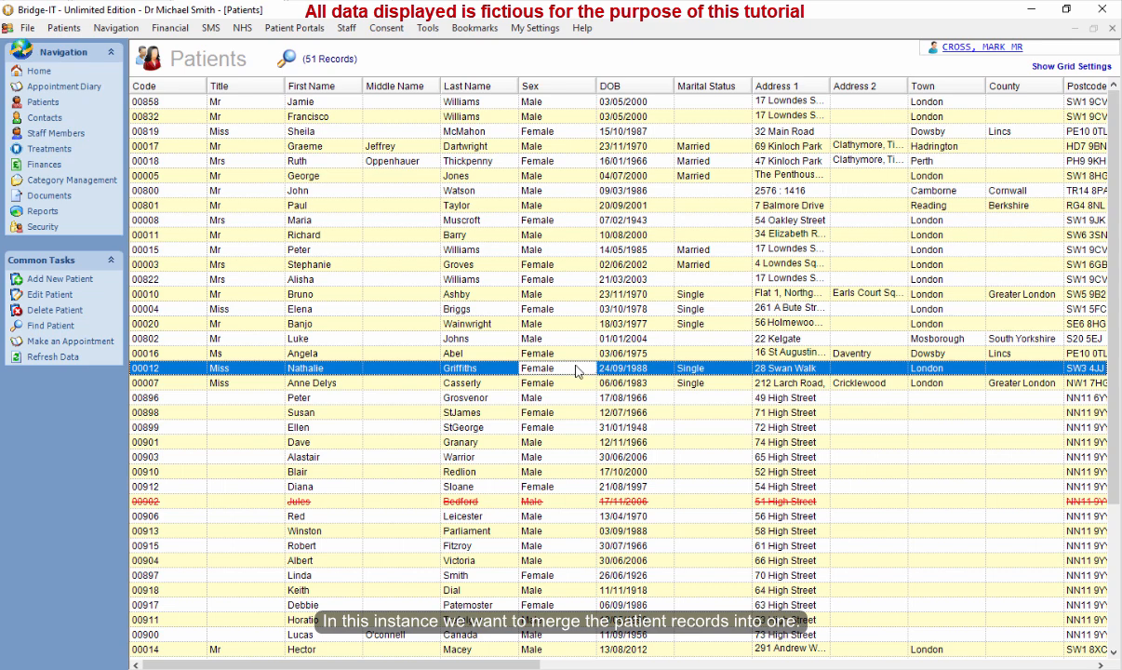
{"action": "left_click", "coordinate": [465, 87]}
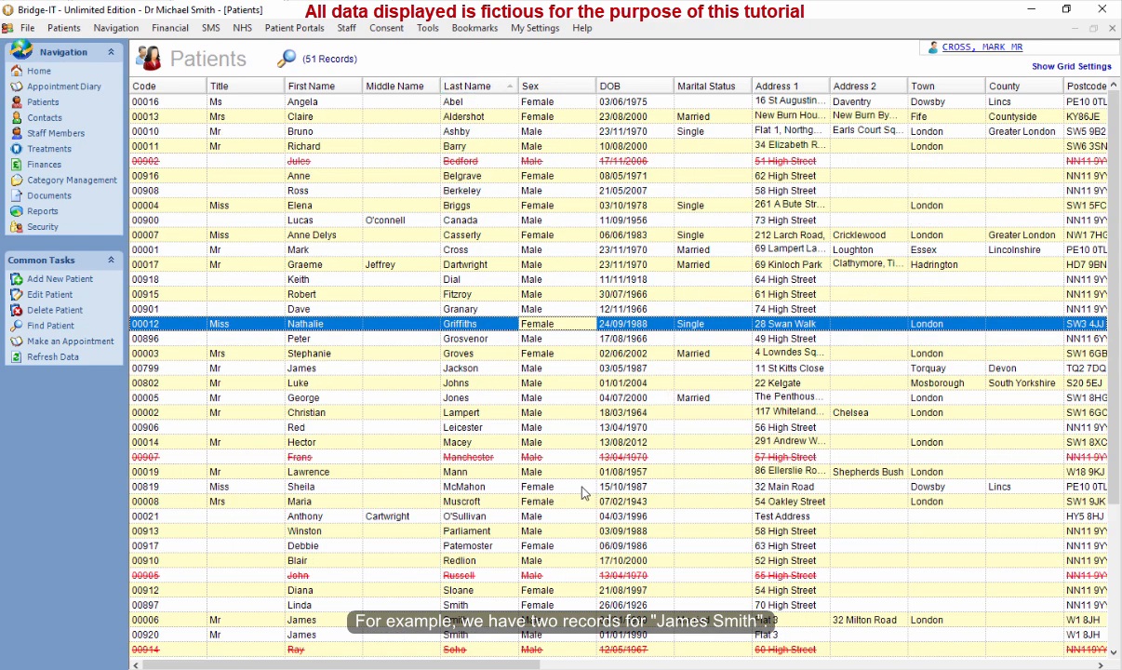
Compare the two duplicate patient records with the same name and date of birth in the list.
{"action": "left_click", "coordinate": [453, 620]}
{"action": "left_click", "coordinate": [353, 634]}
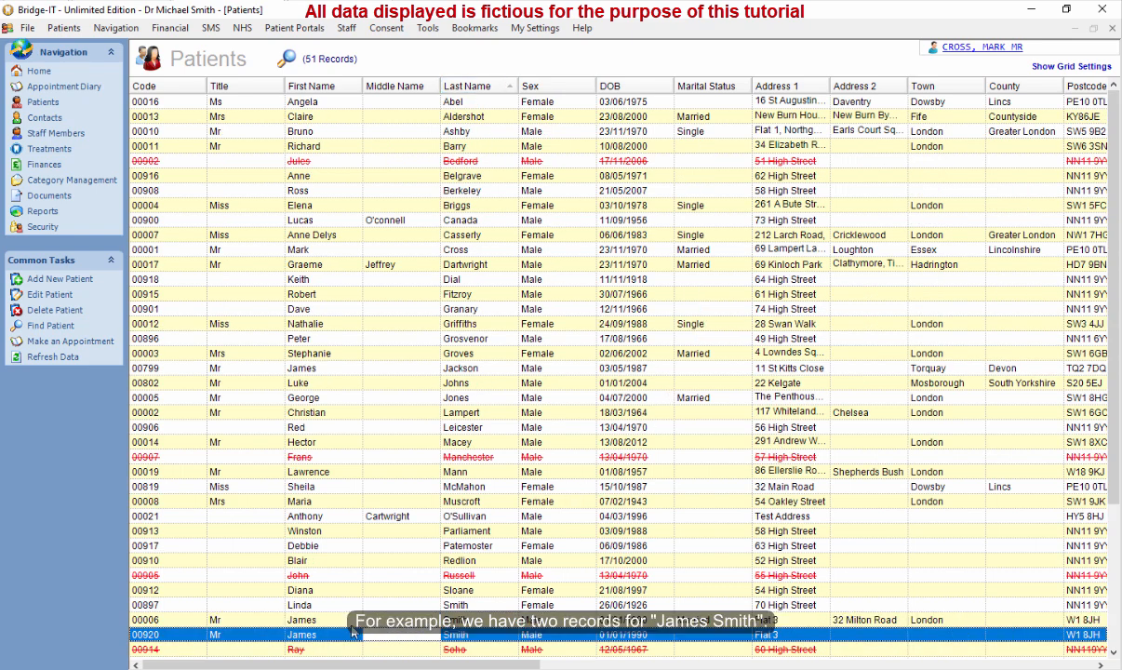
{"action": "left_click", "coordinate": [456, 622]}
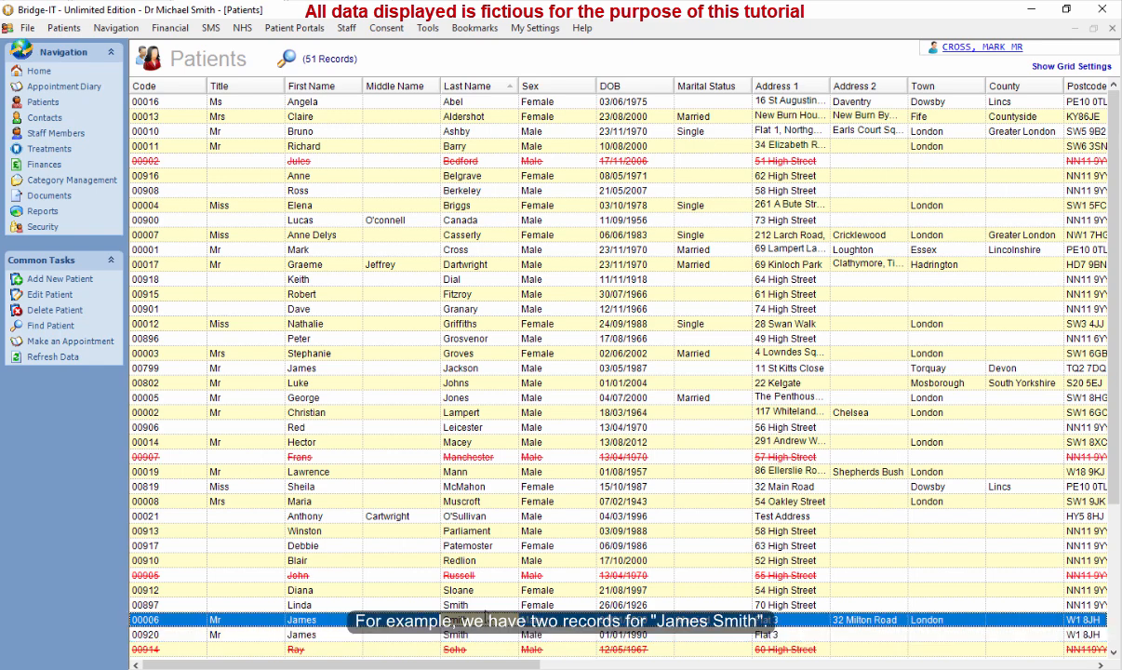
{"action": "left_click", "coordinate": [494, 594]}
{"action": "left_click", "coordinate": [509, 618]}
{"action": "left_click", "coordinate": [631, 633]}
{"action": "left_click", "coordinate": [636, 622]}
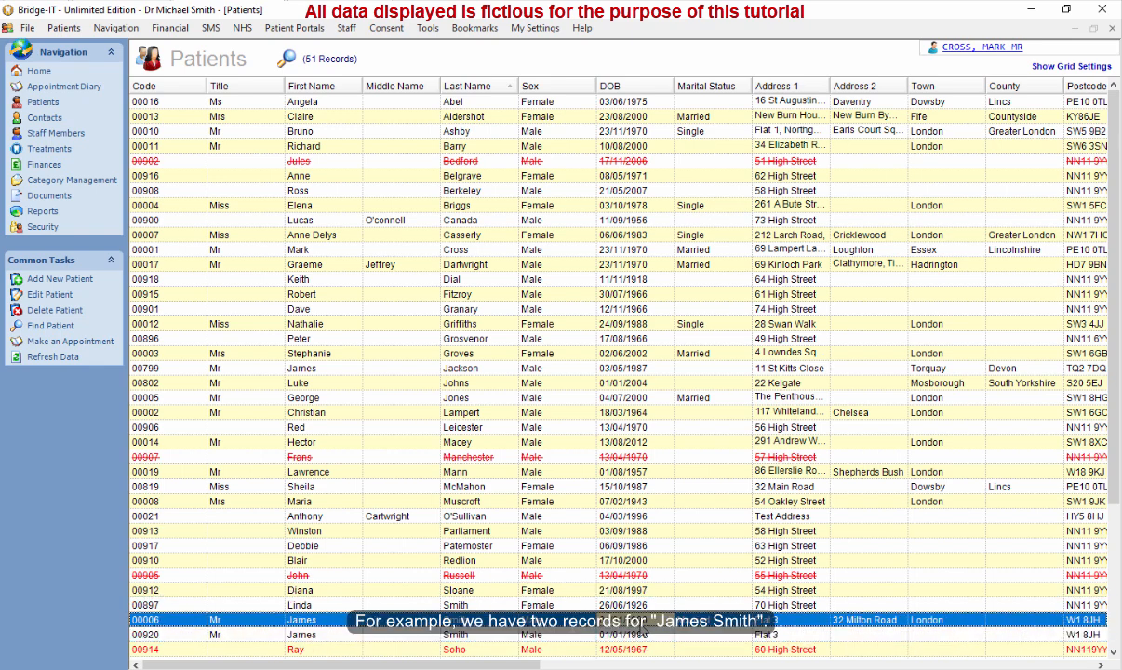
{"action": "left_click", "coordinate": [631, 635]}
{"action": "left_click", "coordinate": [636, 624]}
{"action": "left_click", "coordinate": [637, 637]}
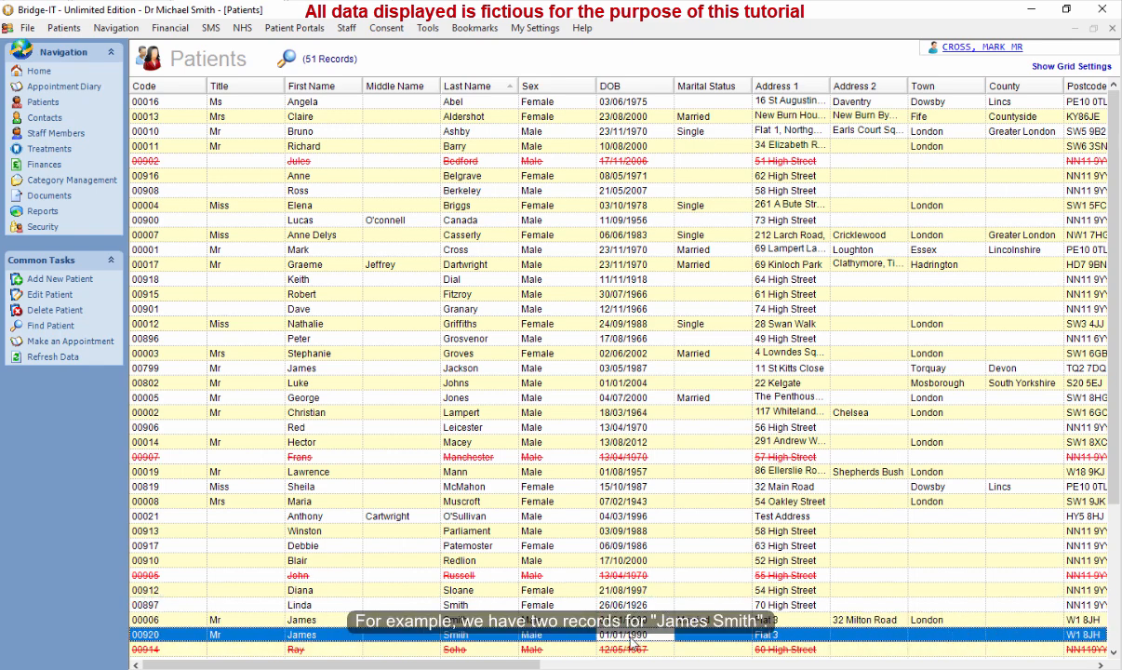
{"action": "left_click", "coordinate": [333, 624]}
{"action": "left_click", "coordinate": [429, 635]}
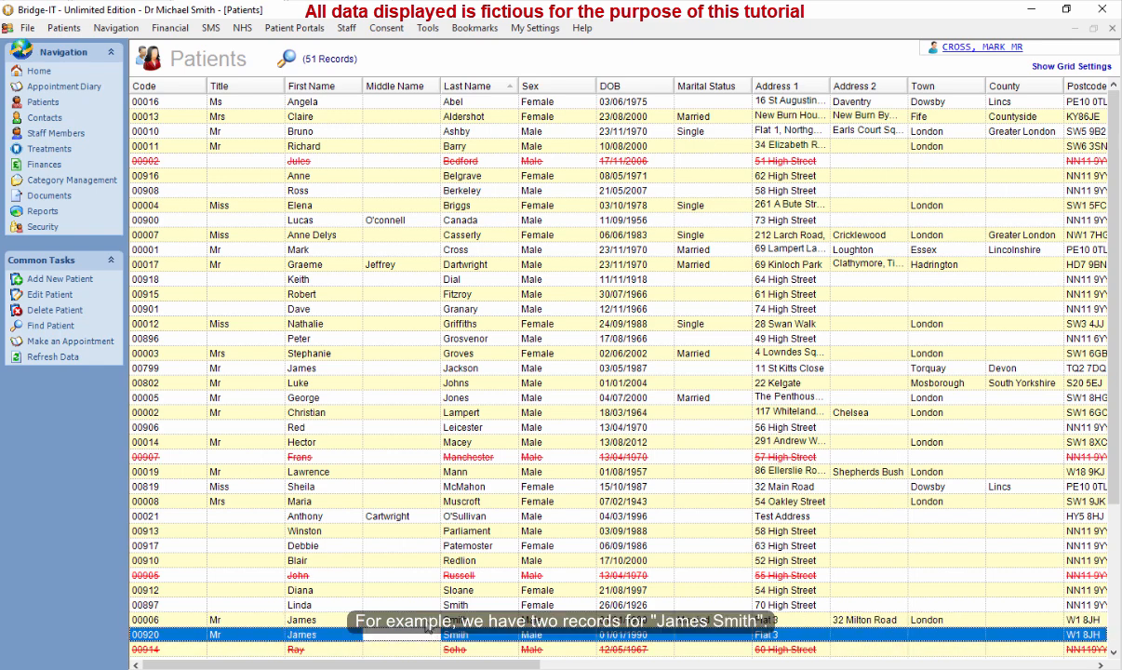
{"action": "left_click", "coordinate": [428, 623]}
{"action": "scroll", "coordinate": [1109, 598], "scroll_direction": "down", "scroll_amount": 4}
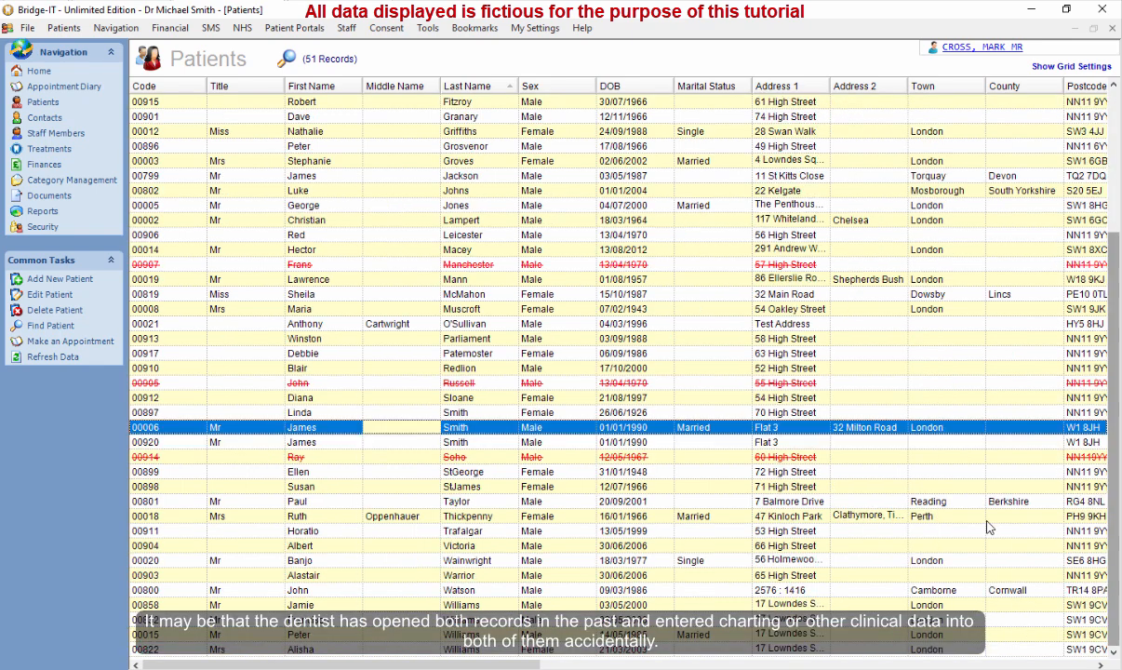
Open the first duplicate patient record and review its charting treatments.
{"action": "double_click", "coordinate": [429, 434]}
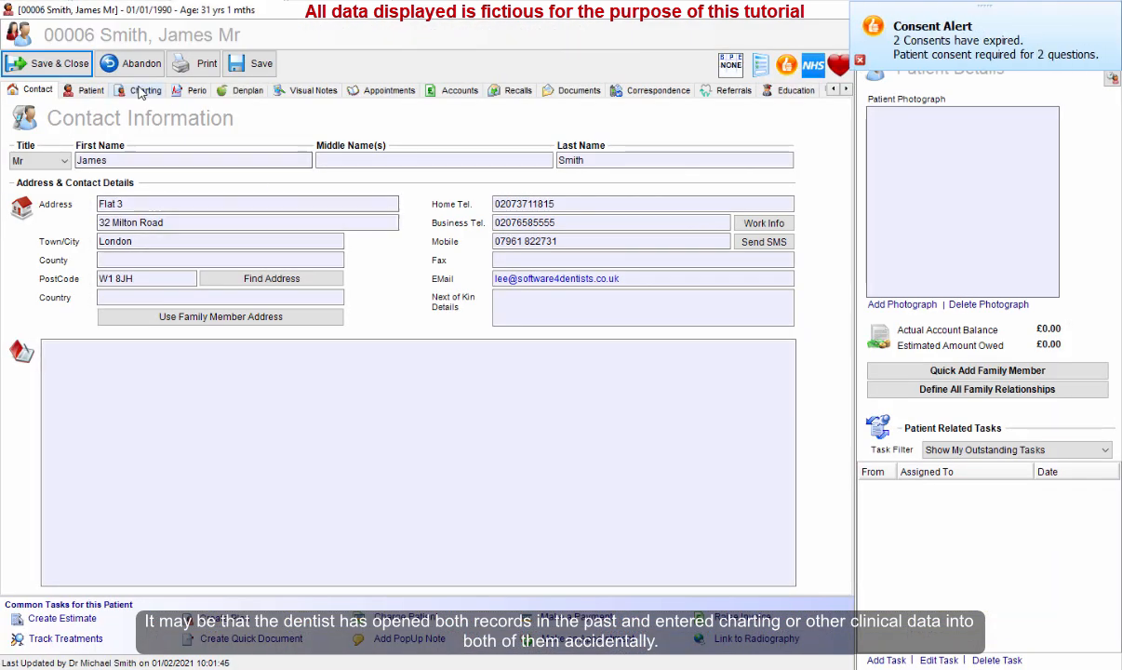
{"action": "left_click", "coordinate": [143, 90]}
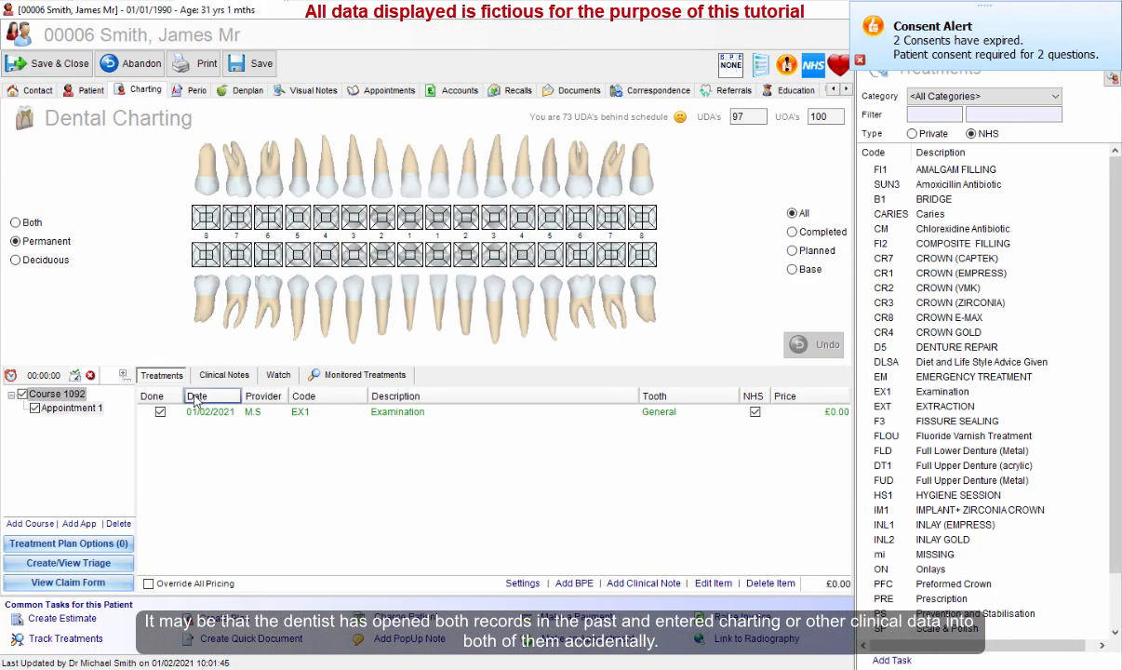
{"action": "left_click", "coordinate": [442, 417]}
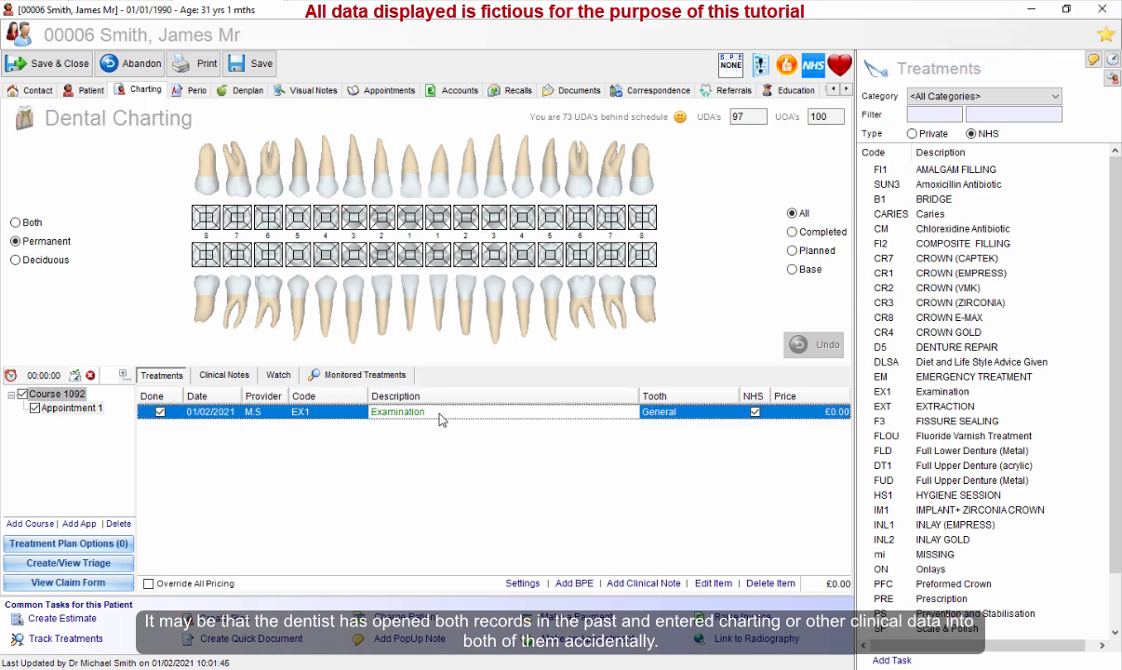
{"action": "left_click", "coordinate": [313, 417]}
Set the first record's patient group to PRIVATE, then save and close it without updating the recall.
{"action": "left_click", "coordinate": [60, 65]}
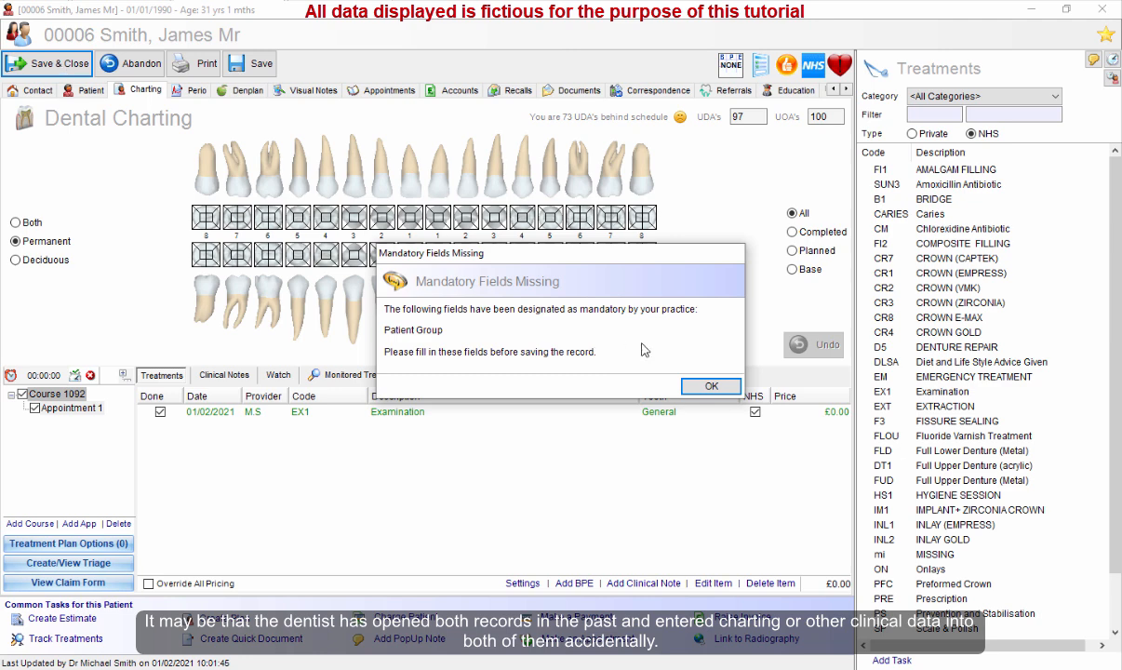
{"action": "left_click", "coordinate": [707, 387]}
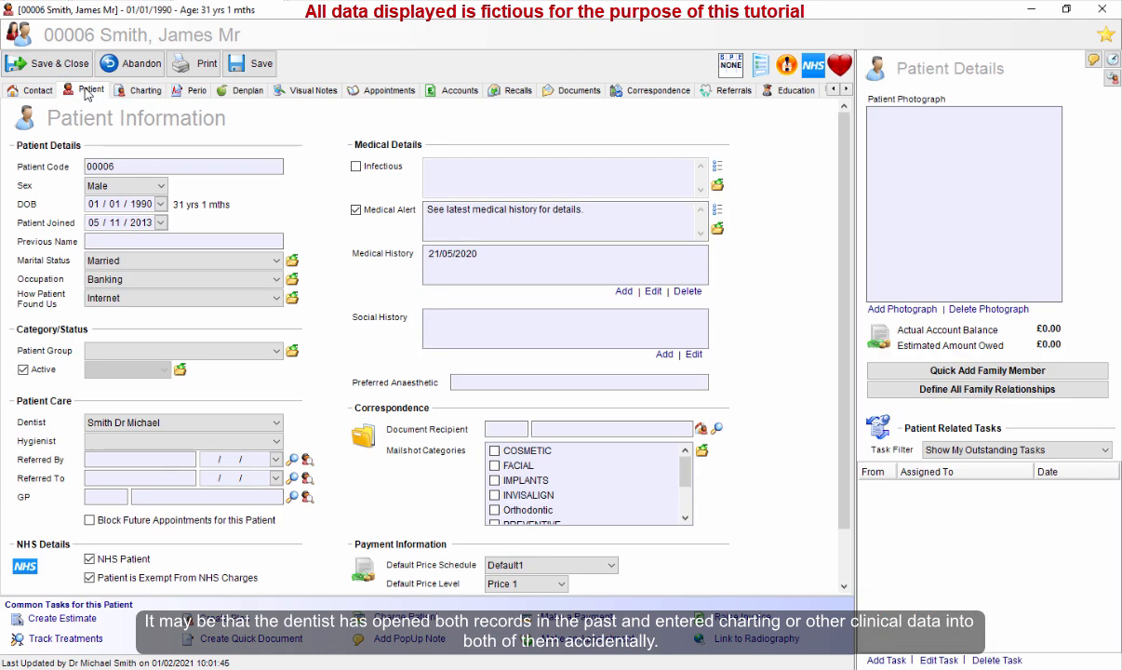
{"action": "left_click", "coordinate": [190, 351]}
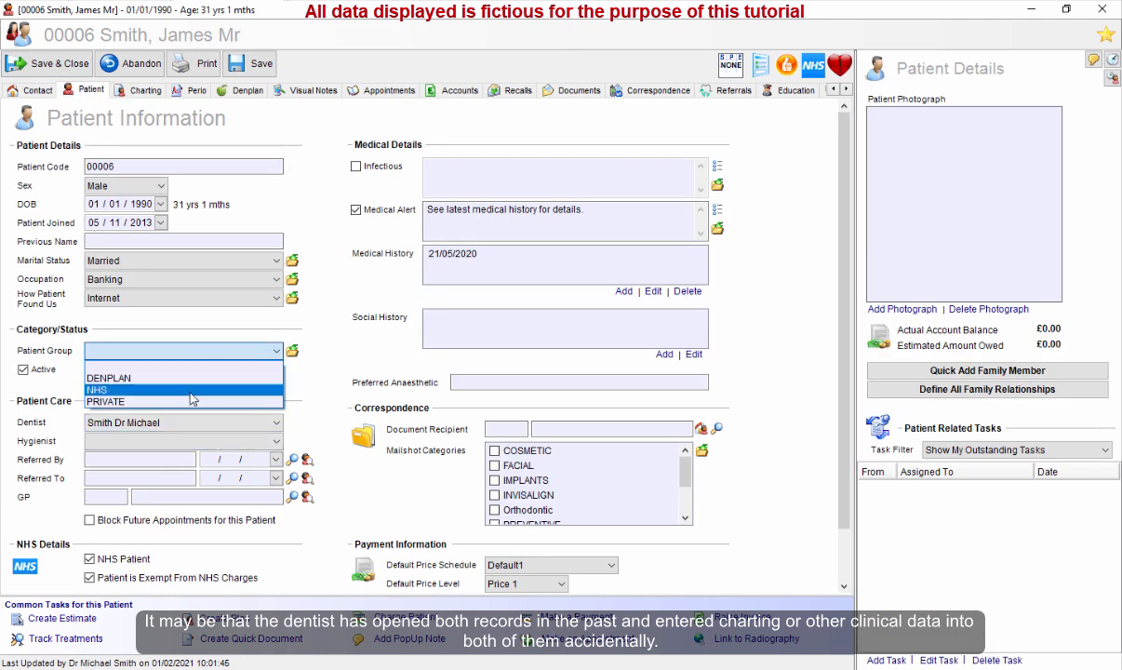
{"action": "left_click", "coordinate": [111, 383]}
{"action": "left_click", "coordinate": [79, 70]}
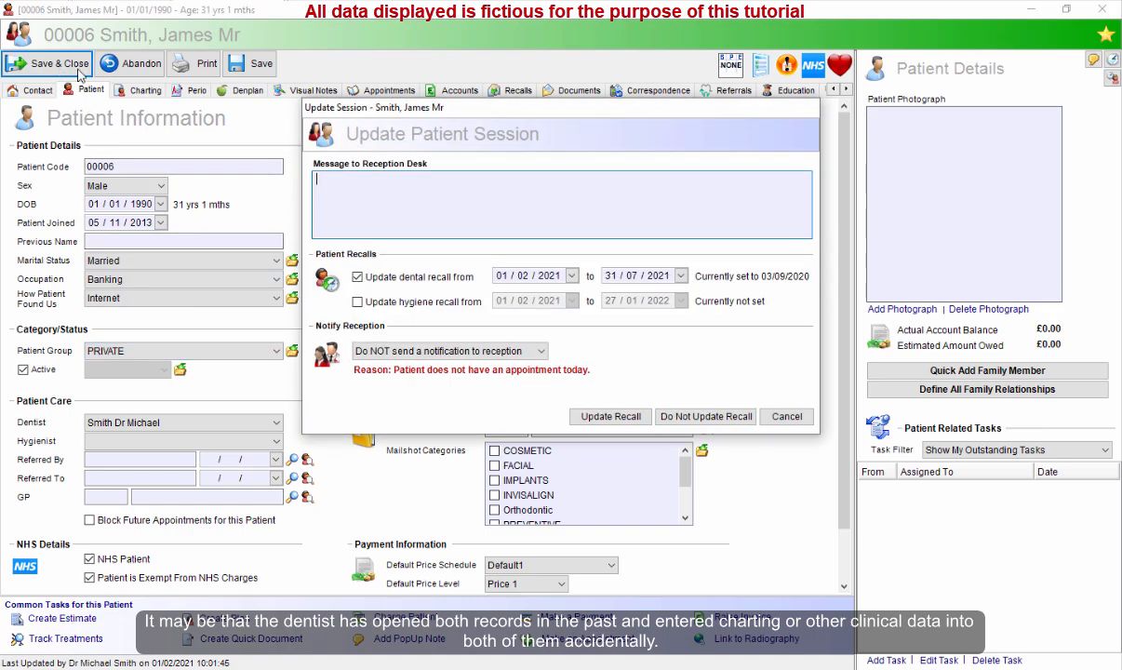
{"action": "left_click", "coordinate": [682, 415]}
Open the second duplicate patient record and review its charting appointment.
{"action": "left_click", "coordinate": [437, 443]}
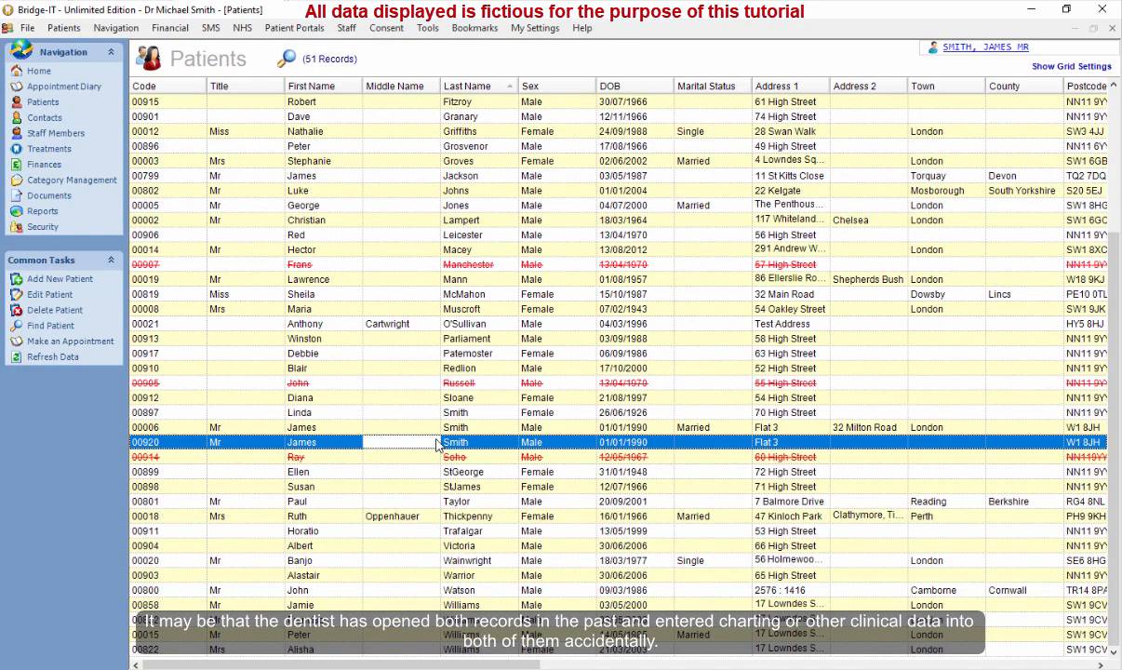
{"action": "double_click", "coordinate": [438, 444]}
{"action": "left_click", "coordinate": [143, 90]}
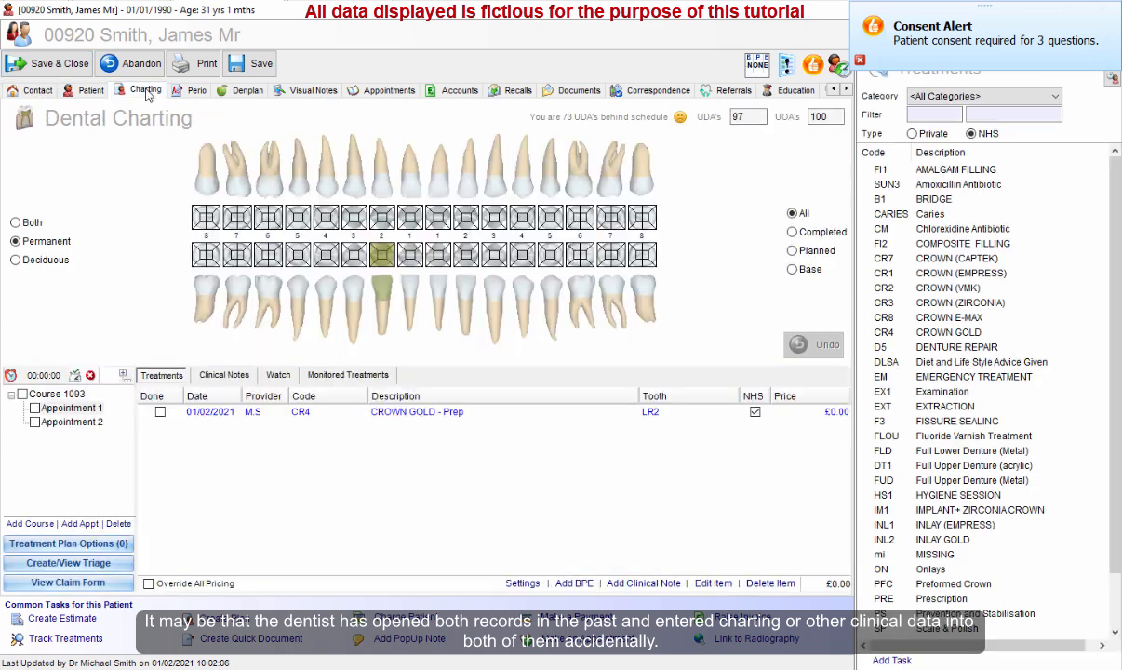
{"action": "left_click", "coordinate": [82, 408]}
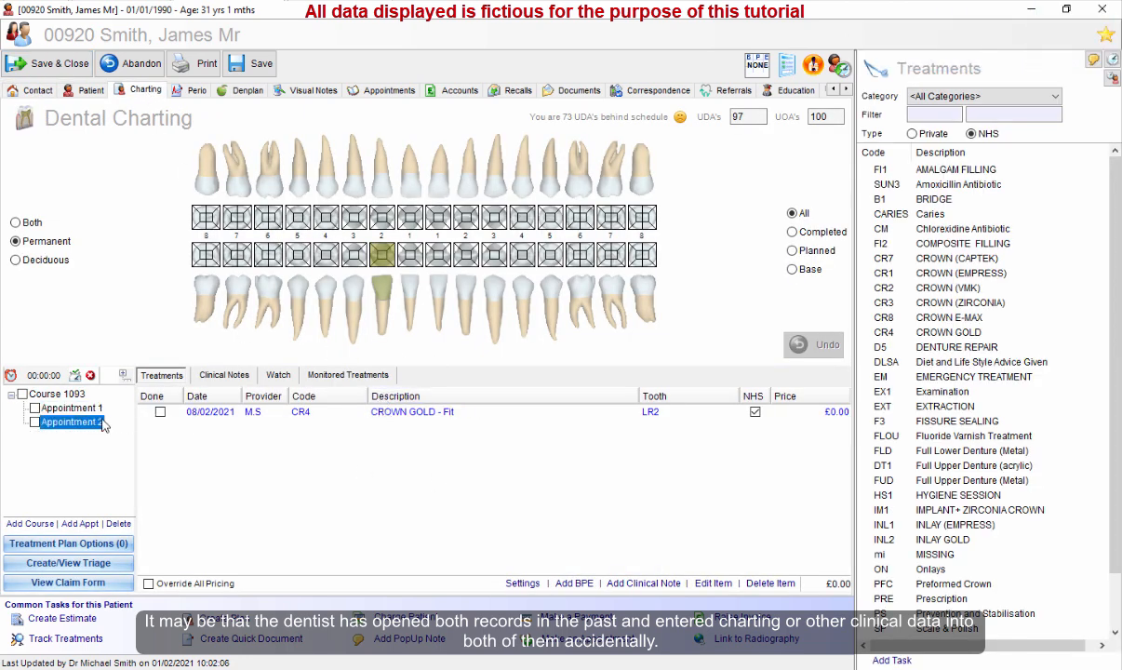
{"action": "left_click", "coordinate": [54, 64]}
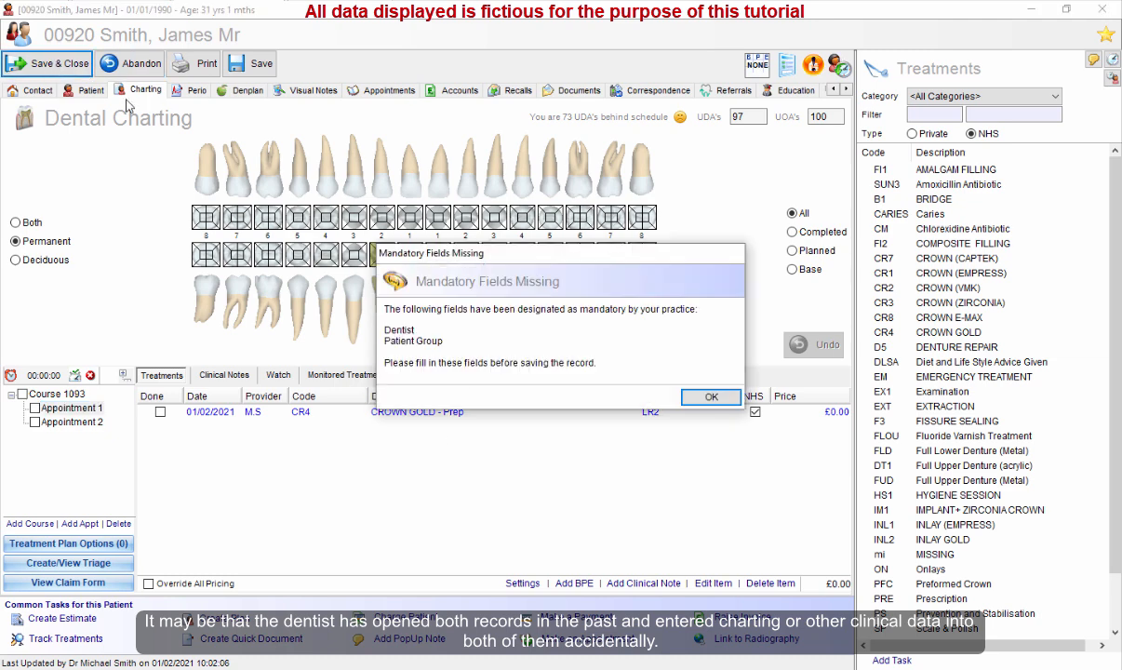
{"action": "left_click", "coordinate": [704, 394]}
{"action": "left_click", "coordinate": [233, 423]}
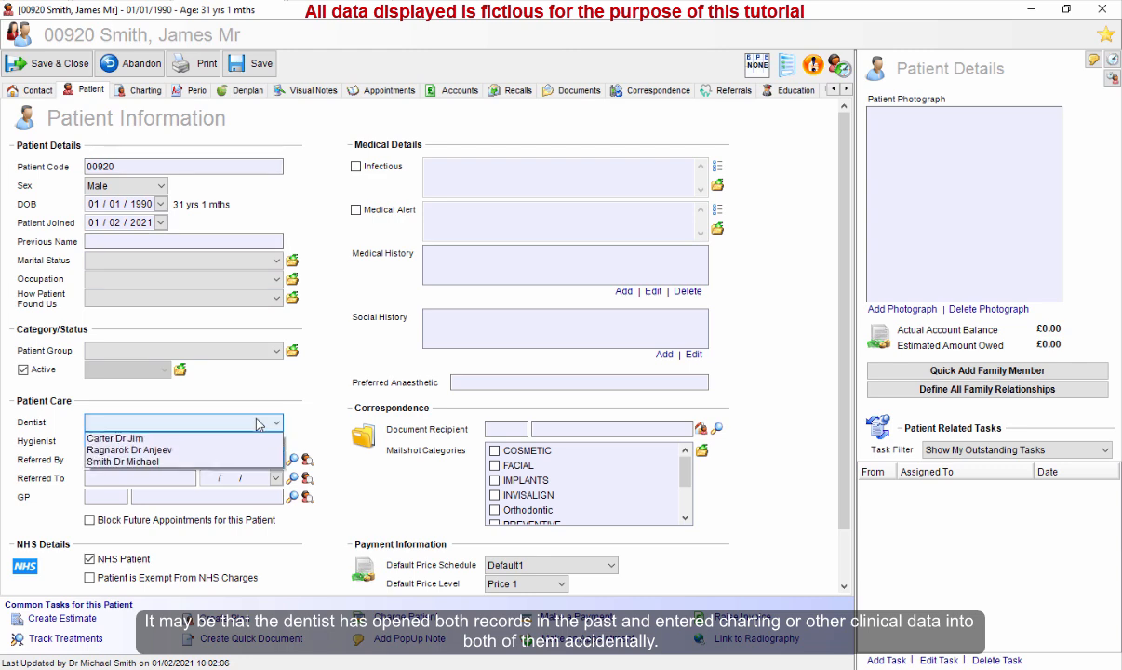
{"action": "left_click", "coordinate": [231, 458]}
{"action": "left_click", "coordinate": [221, 351]}
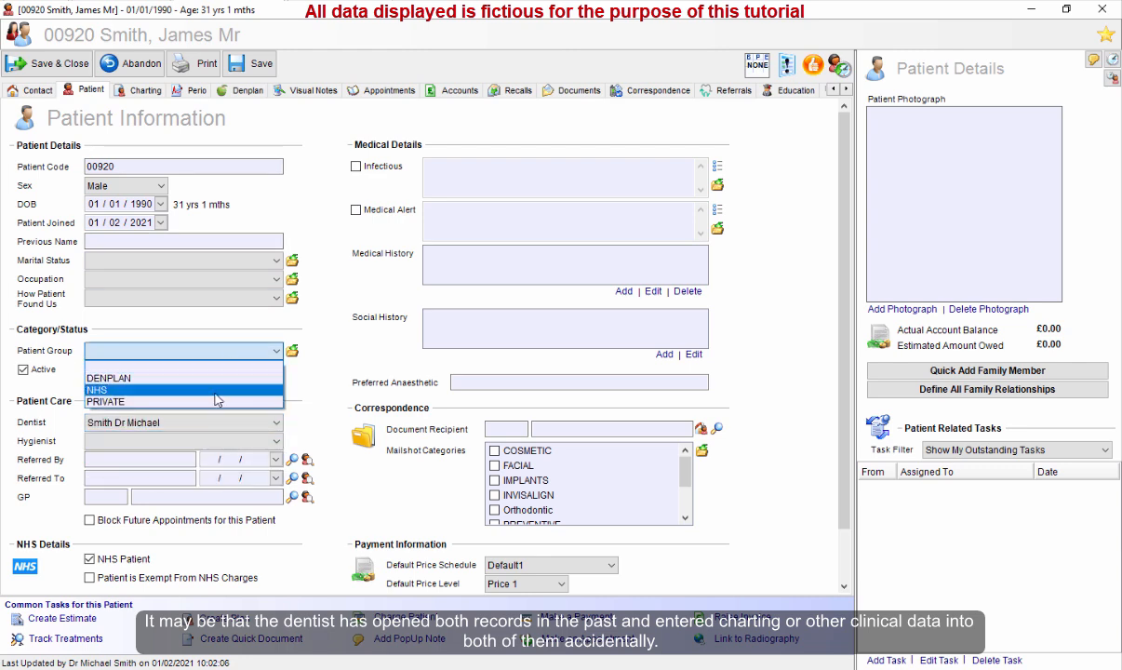
{"action": "left_click", "coordinate": [214, 383]}
{"action": "left_click", "coordinate": [48, 63]}
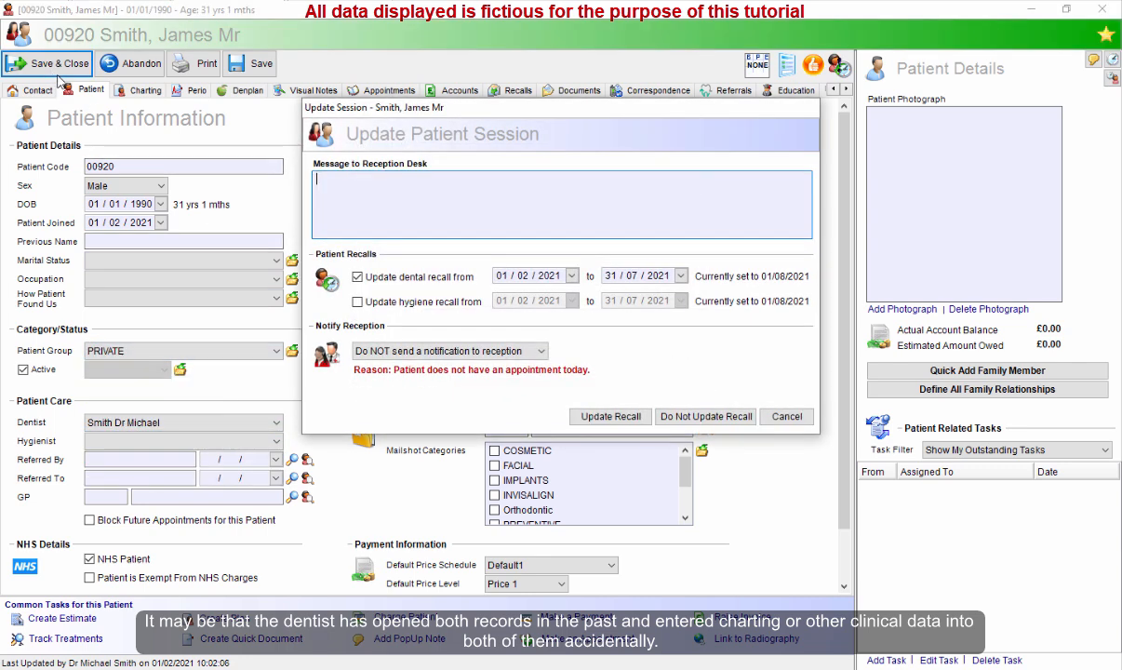
{"action": "left_click", "coordinate": [716, 415]}
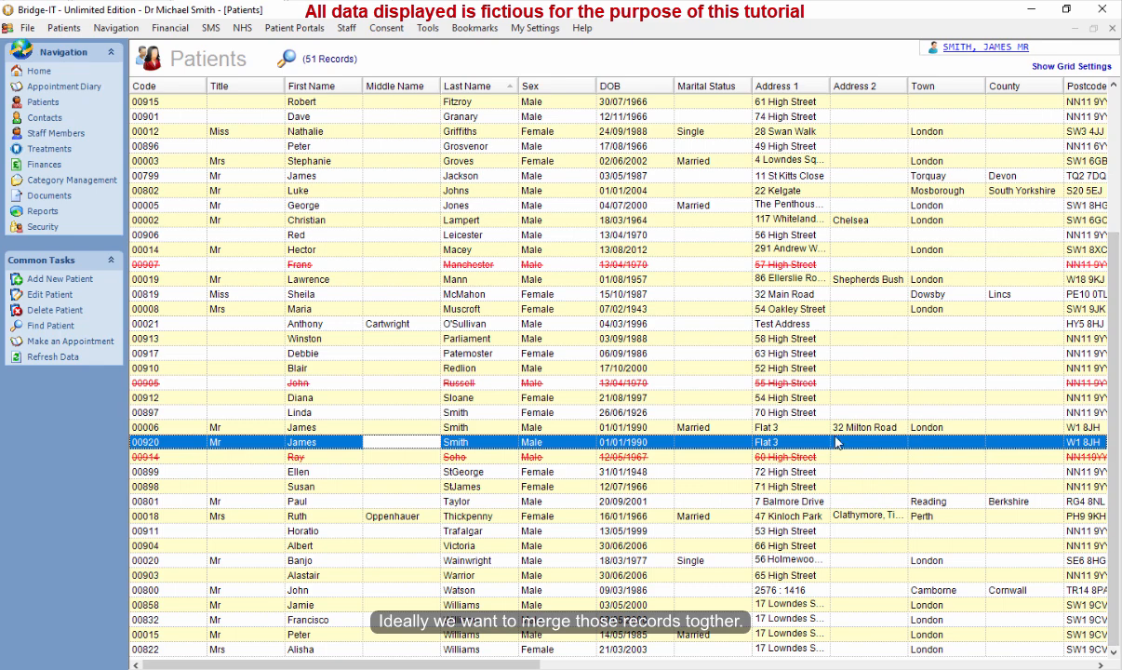
Highlight the two duplicate James Smith records in the patient list to choose which to keep.
{"action": "left_click", "coordinate": [485, 433]}
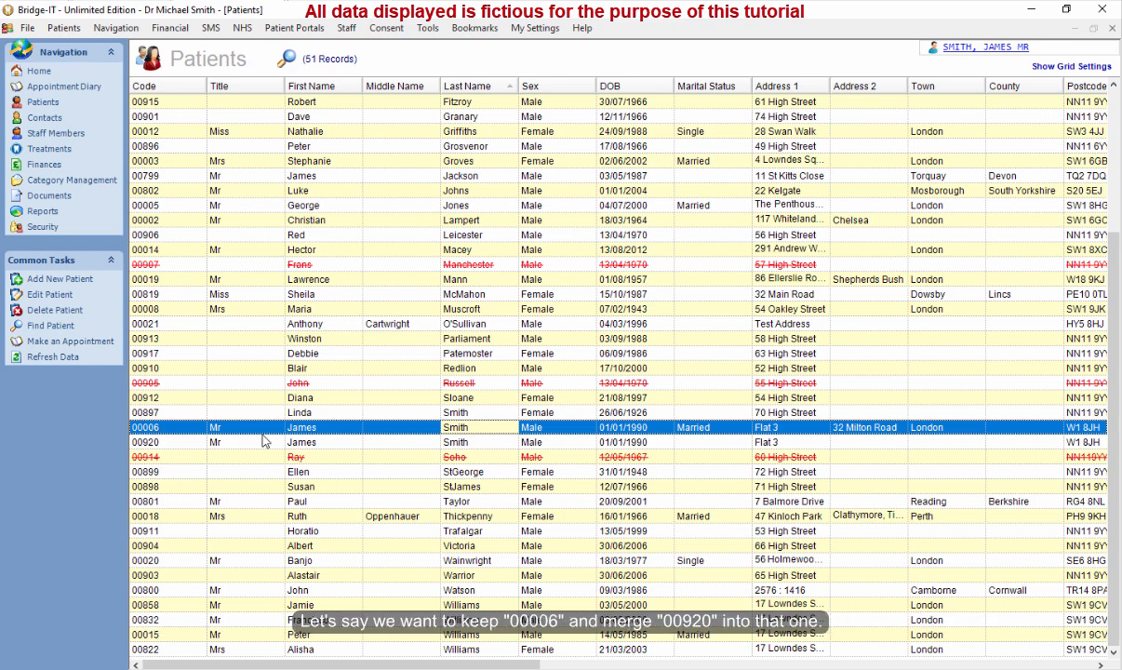
{"action": "left_click", "coordinate": [400, 441]}
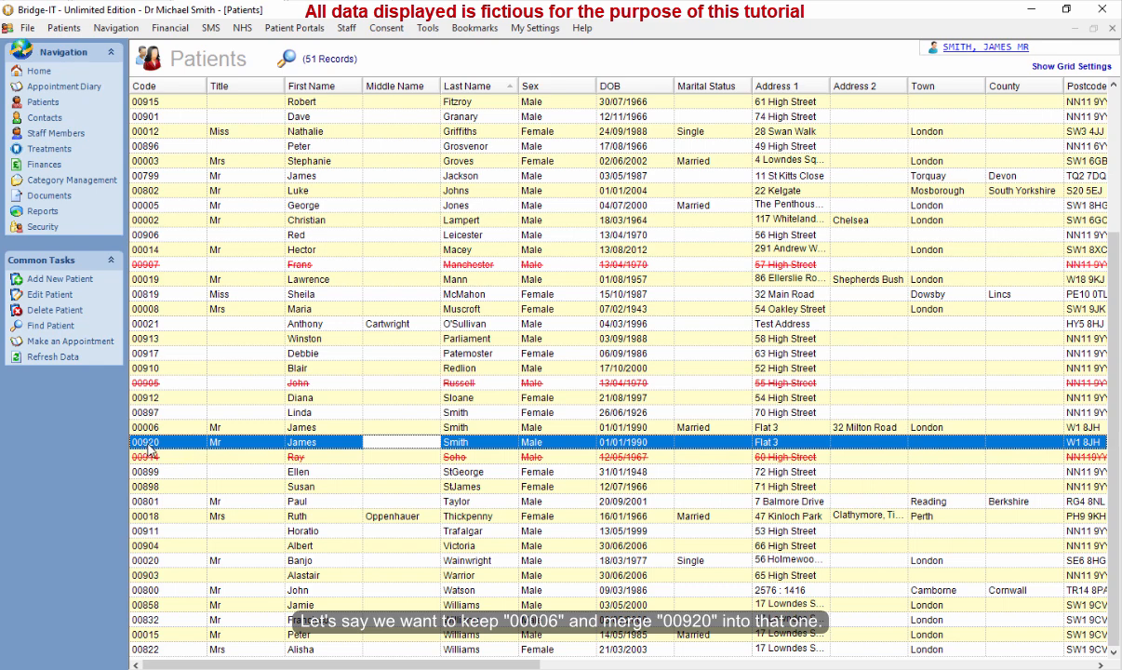
{"action": "left_click", "coordinate": [451, 428]}
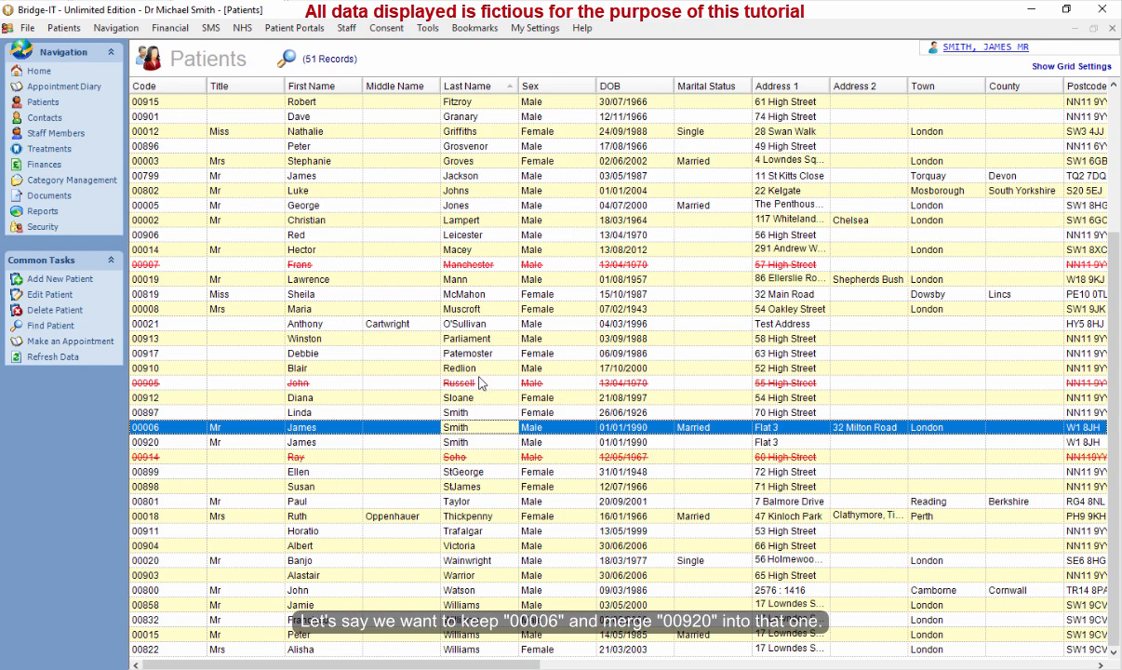
{"action": "left_click", "coordinate": [45, 105]}
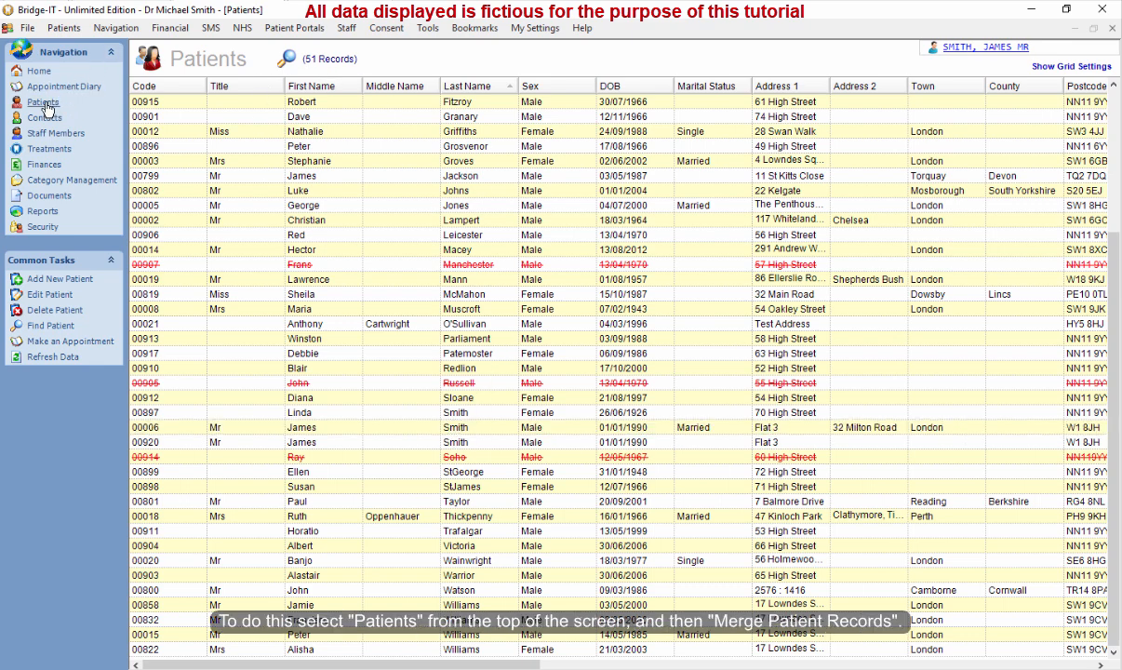
Open Merge Patient Records and pick record 00006 as the primary patient.
{"action": "left_click", "coordinate": [64, 30]}
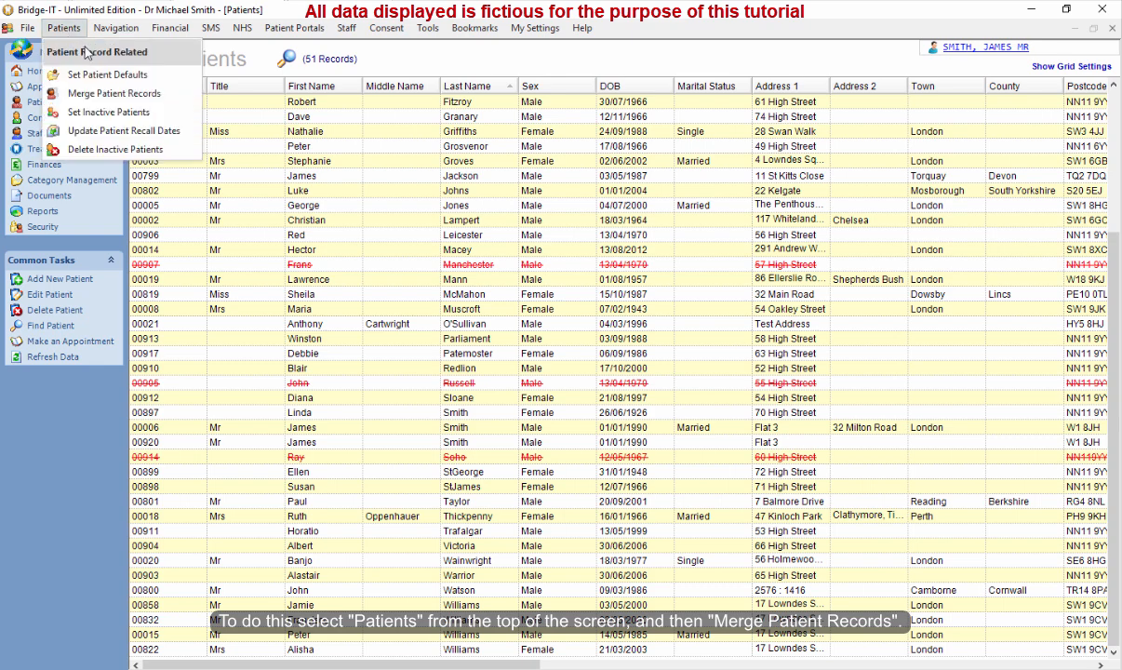
{"action": "left_click", "coordinate": [121, 96]}
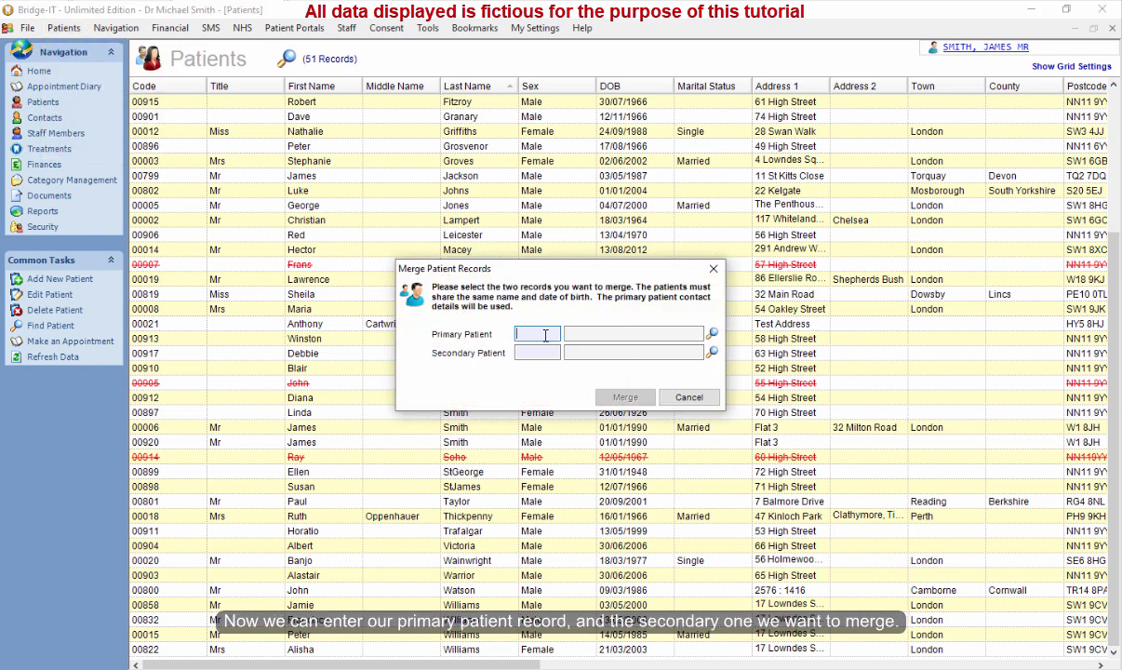
{"action": "left_click", "coordinate": [712, 332]}
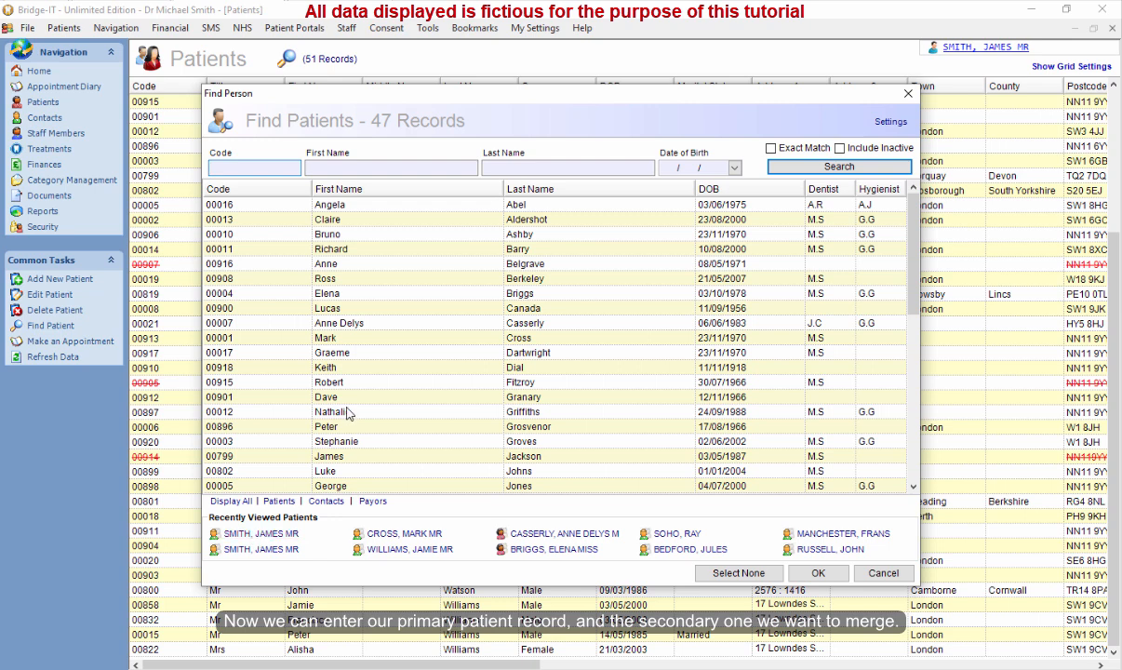
{"action": "left_click", "coordinate": [256, 188]}
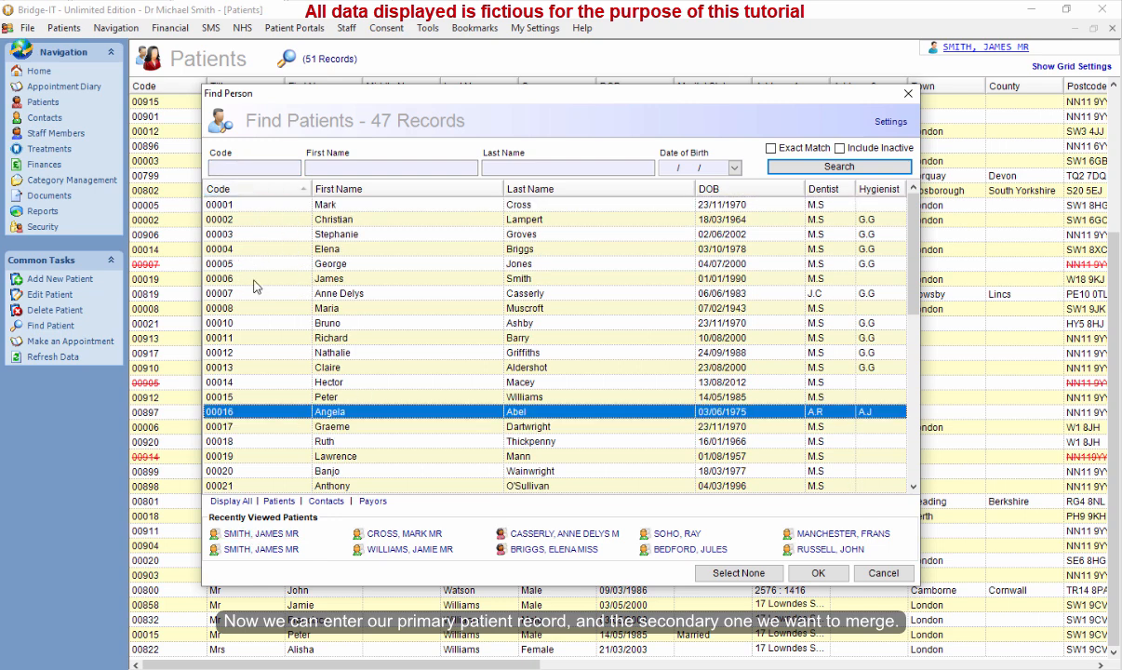
{"action": "double_click", "coordinate": [357, 280]}
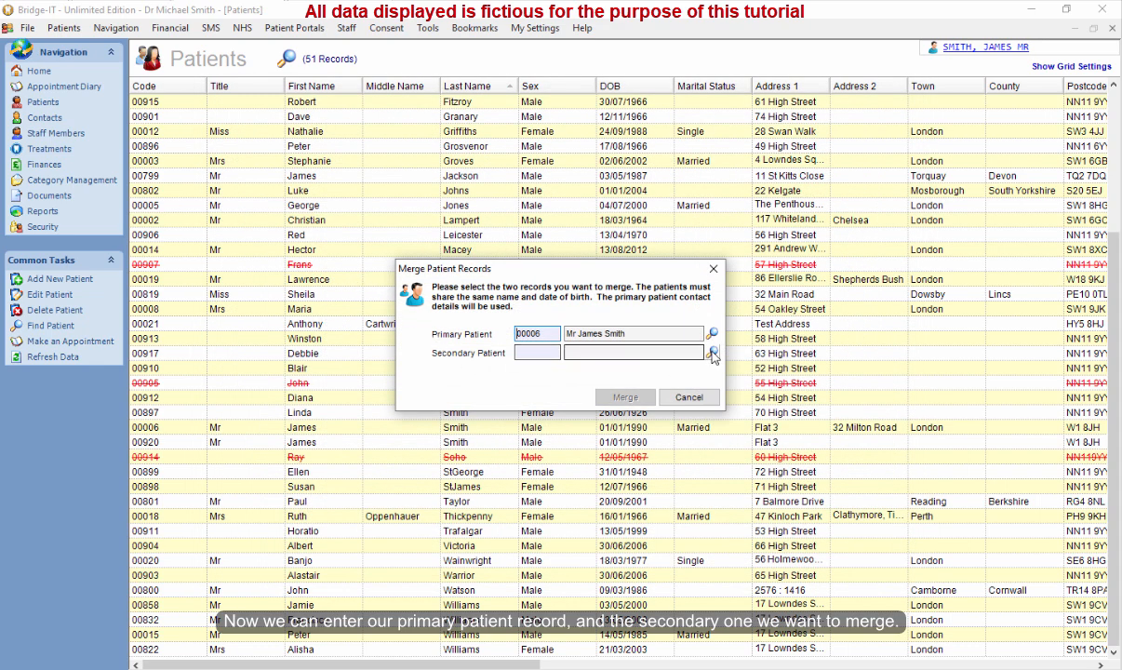
Pick record 00920 as the secondary patient to merge.
{"action": "left_click", "coordinate": [713, 354]}
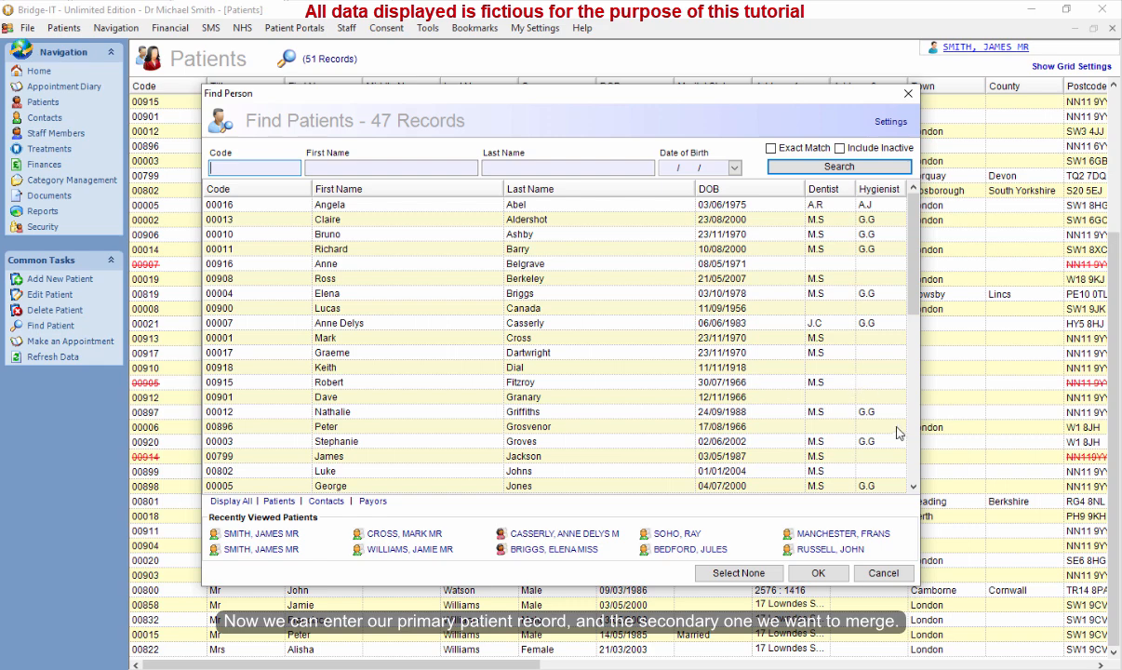
{"action": "left_click", "coordinate": [298, 188]}
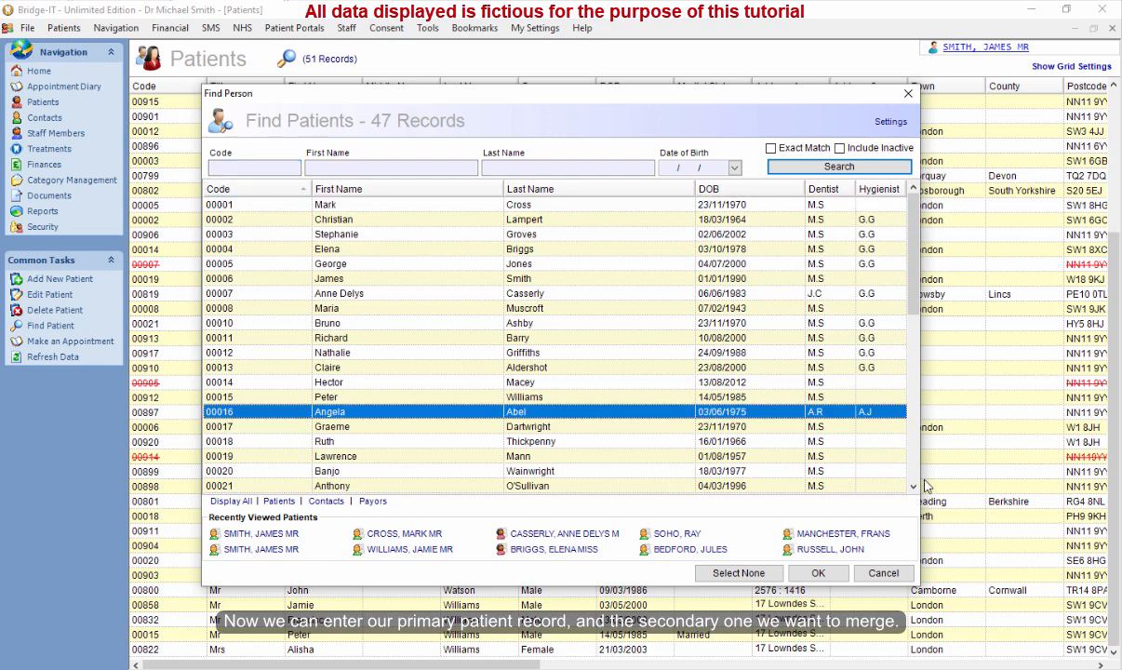
{"action": "scroll", "coordinate": [923, 486], "scroll_direction": "down", "scroll_amount": 9}
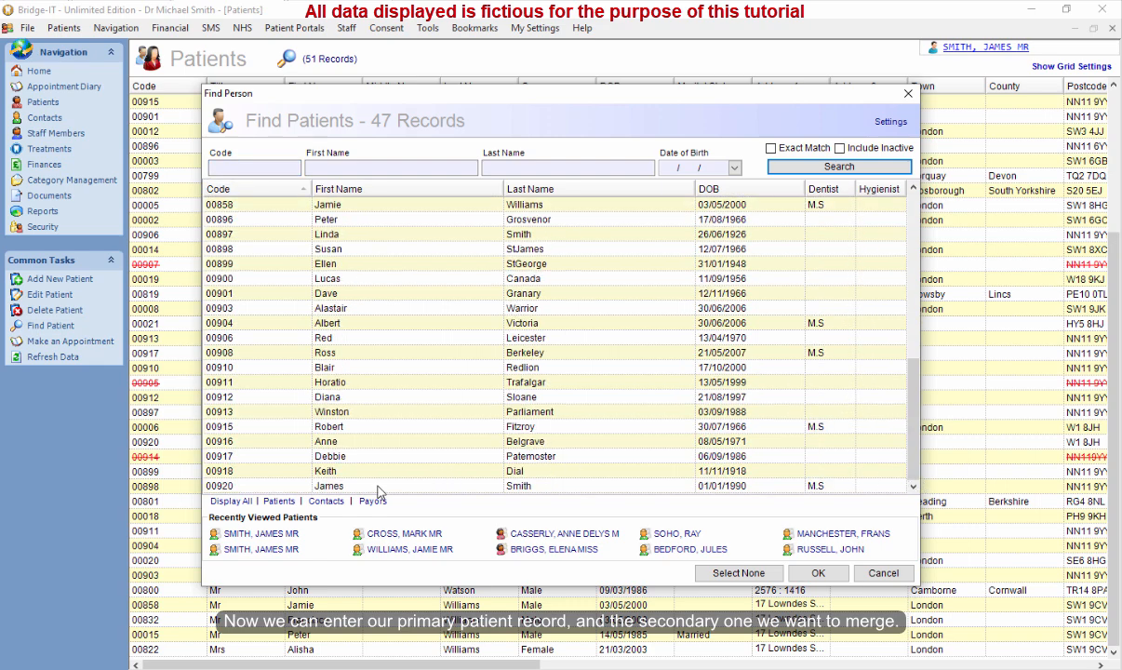
{"action": "double_click", "coordinate": [369, 486]}
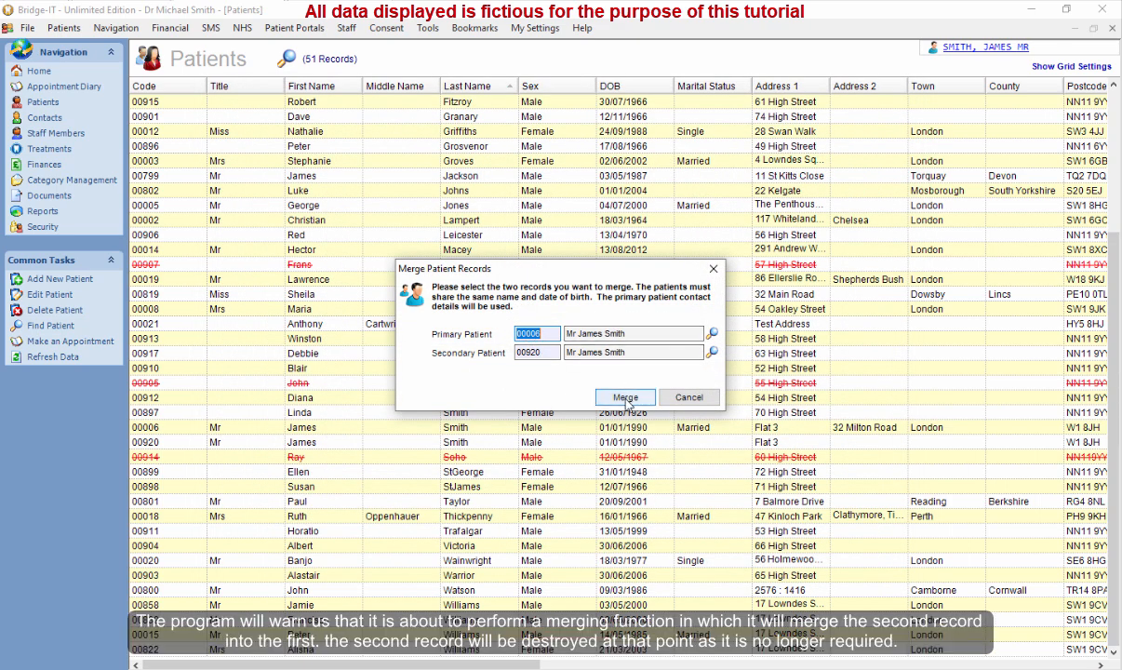
Merge the two patient records and confirm the merge.
{"action": "left_click", "coordinate": [625, 398]}
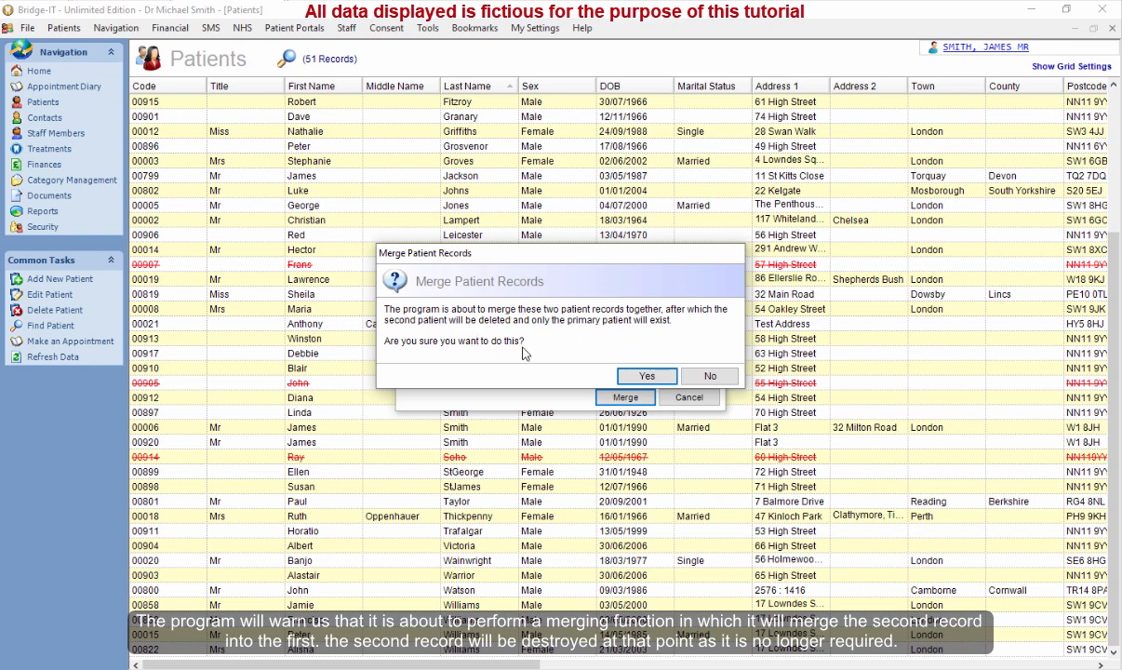
{"action": "left_click", "coordinate": [648, 377]}
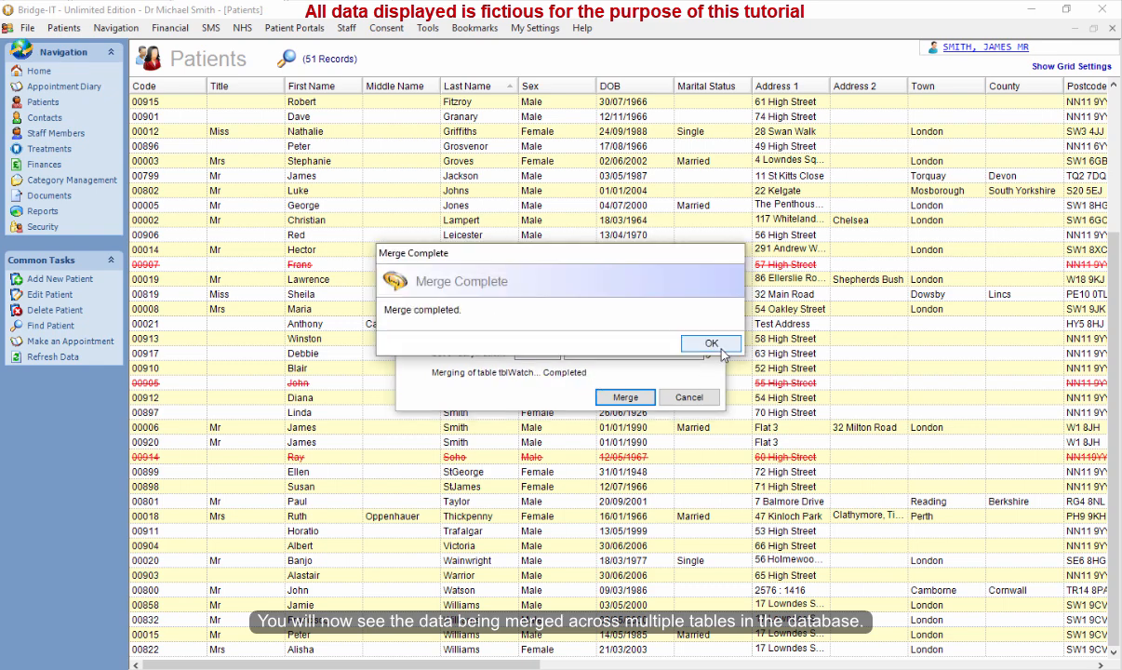
{"action": "left_click", "coordinate": [712, 344]}
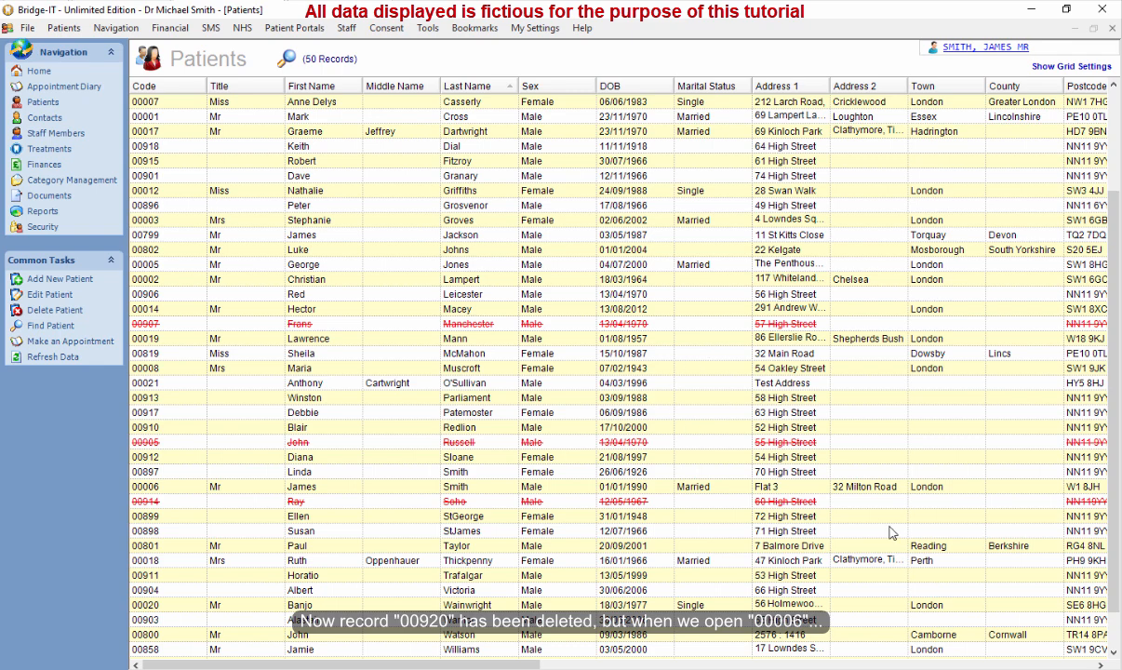
Open the merged record 00006 and review both courses in its charting.
{"action": "scroll", "coordinate": [1043, 582], "scroll_direction": "down", "scroll_amount": 1}
{"action": "scroll", "coordinate": [1049, 582], "scroll_direction": "up", "scroll_amount": 3}
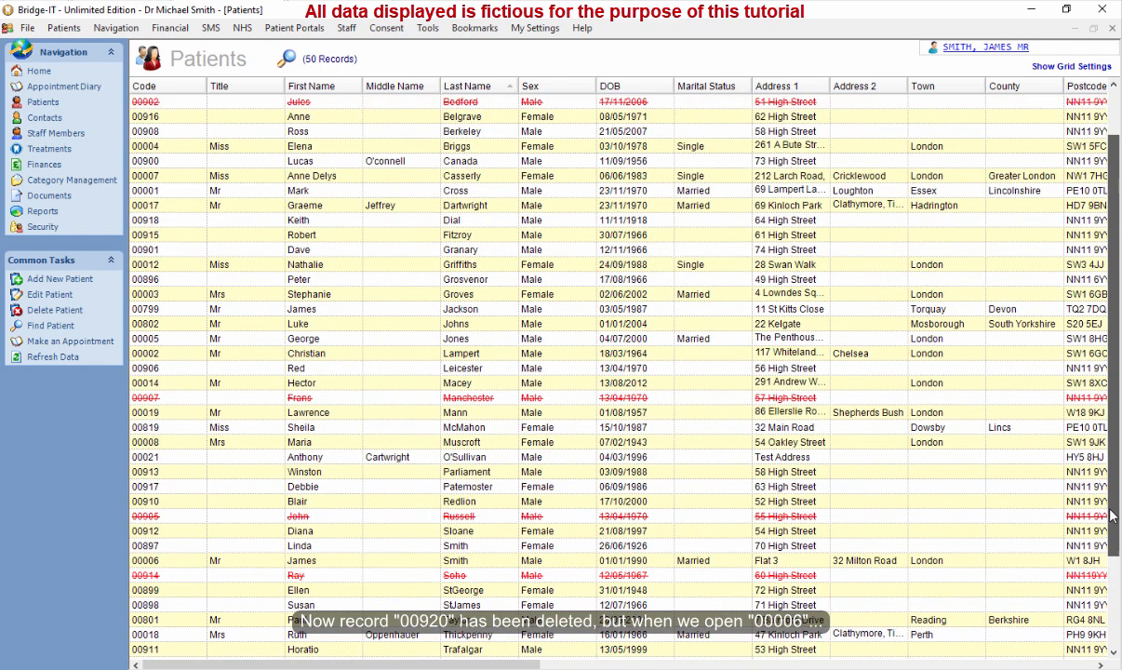
{"action": "left_click_drag", "start_coordinate": [1113, 517], "coordinate": [1115, 454]}
{"action": "left_click", "coordinate": [160, 86]}
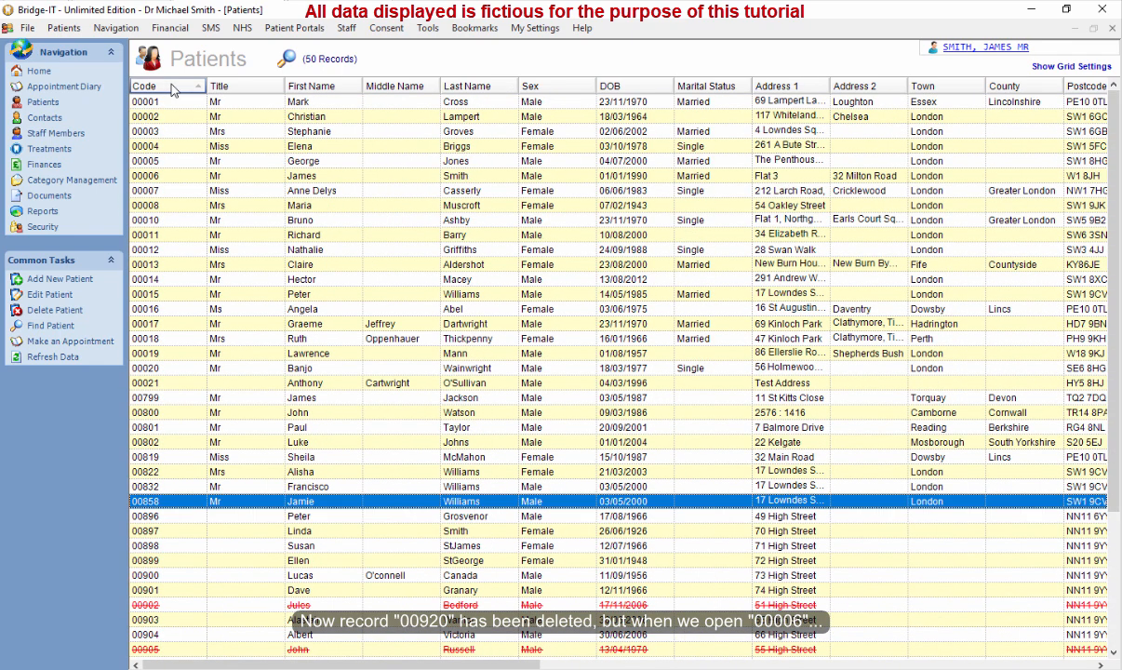
{"action": "double_click", "coordinate": [299, 176]}
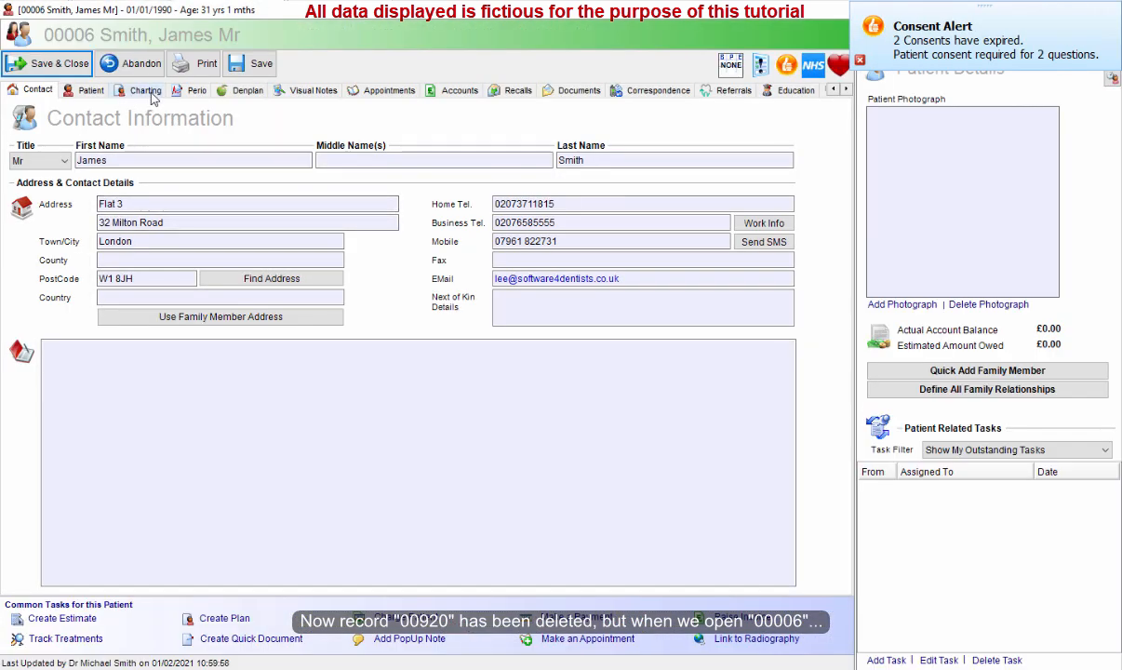
{"action": "left_click", "coordinate": [144, 90]}
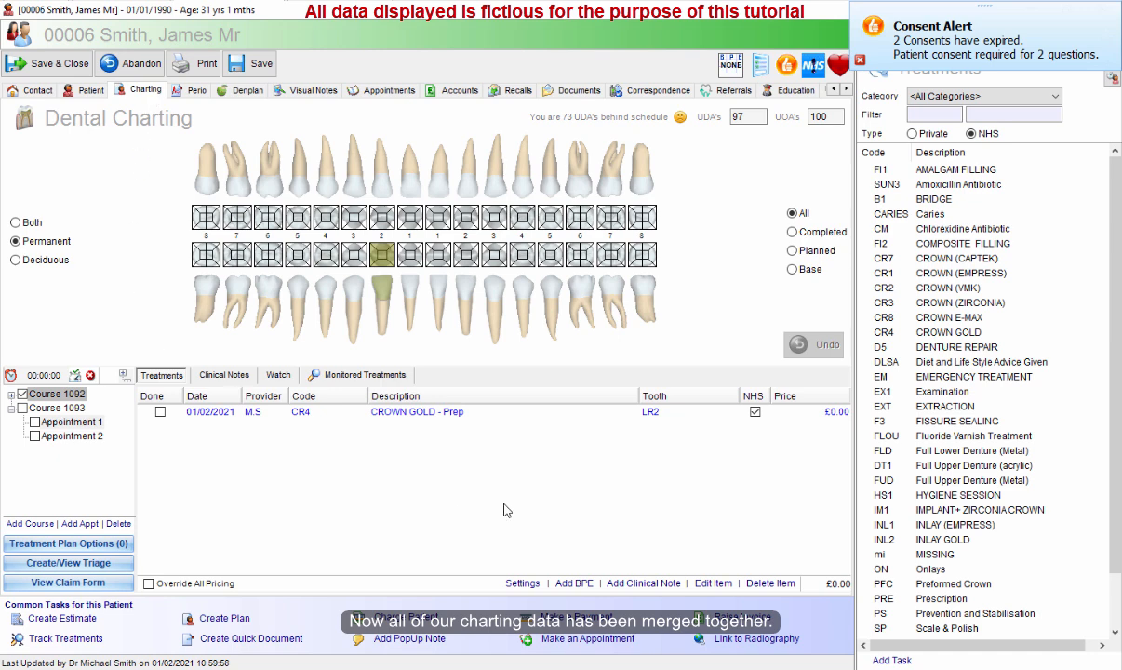
{"action": "left_click", "coordinate": [58, 394]}
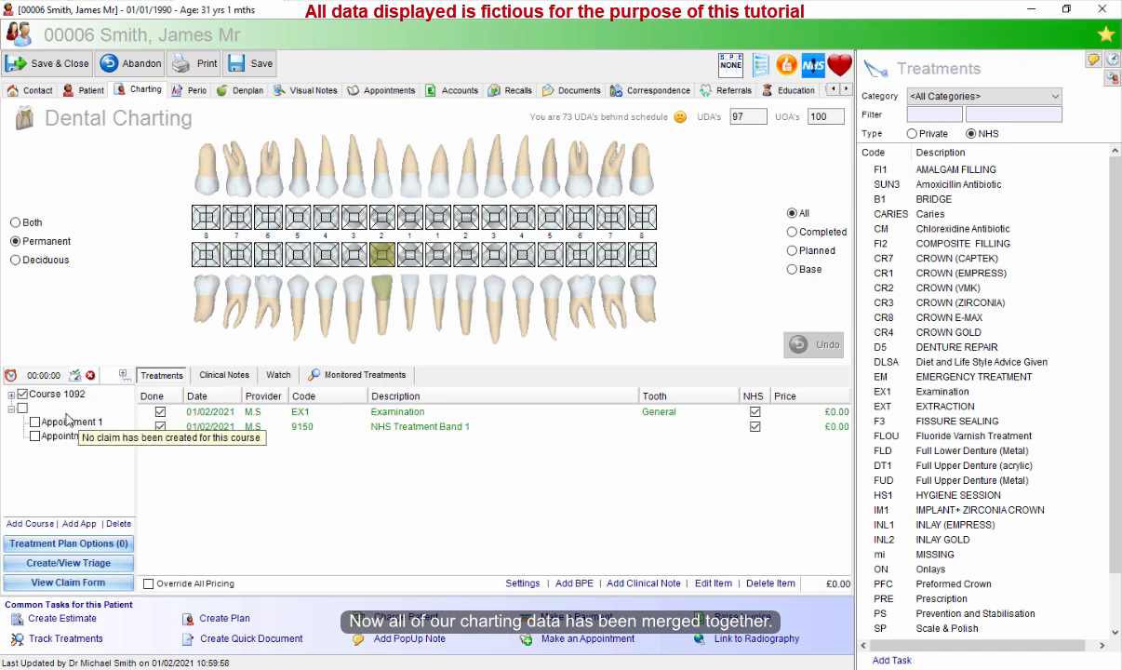
{"action": "left_click", "coordinate": [57, 408]}
{"action": "left_click", "coordinate": [57, 393]}
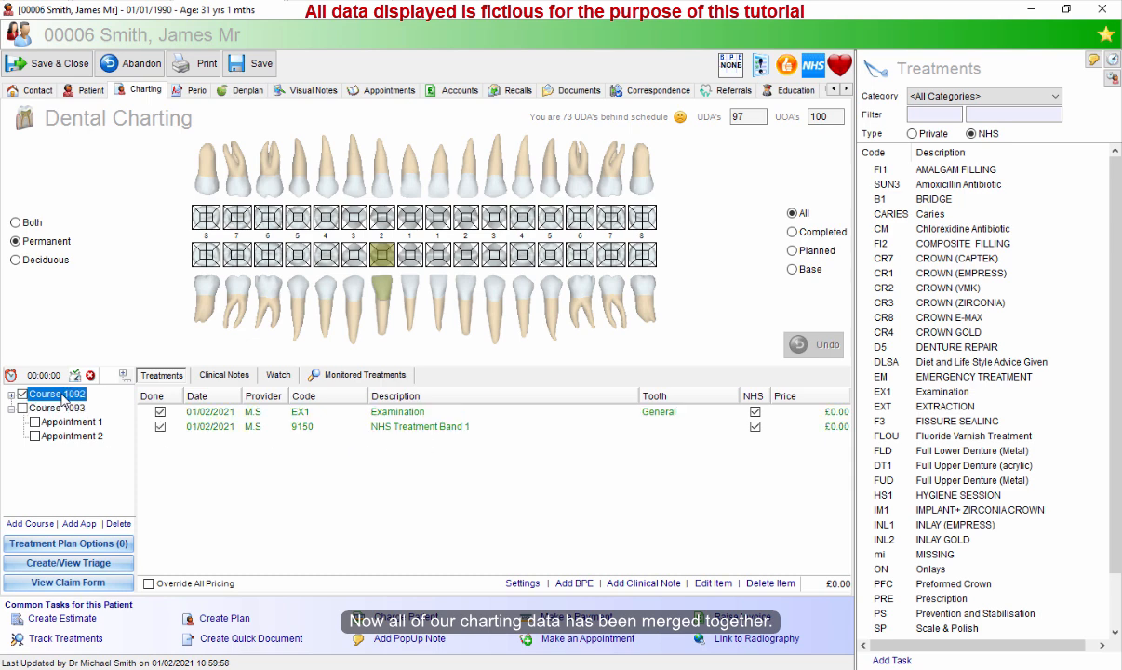
{"action": "left_click", "coordinate": [58, 407]}
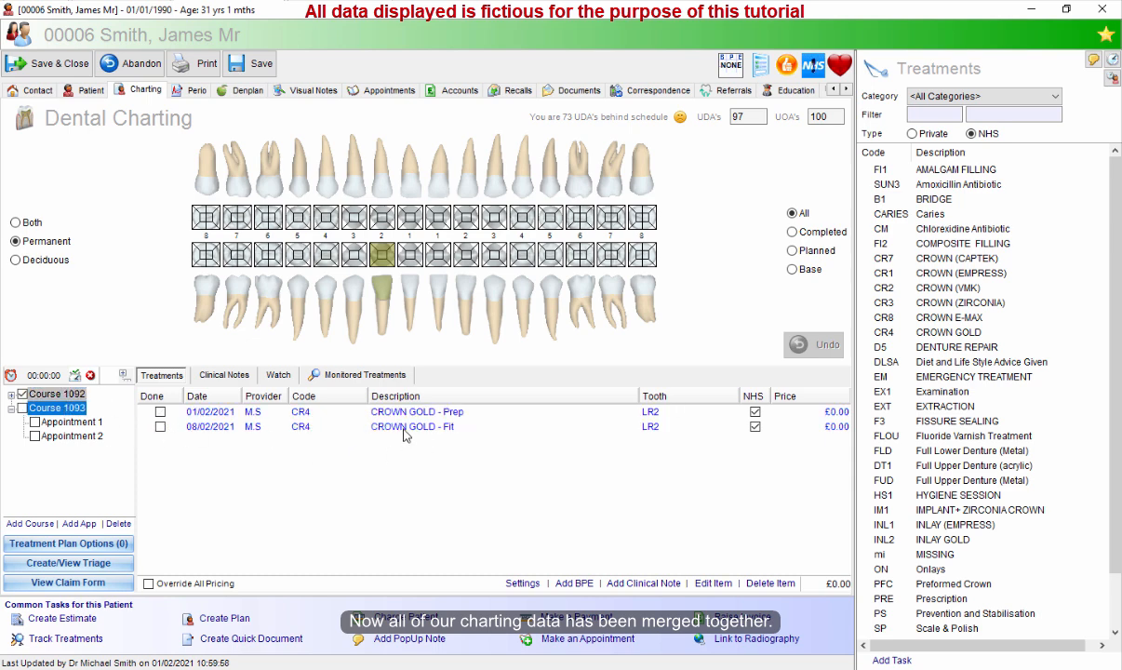
Review the merged record's patient, appointments, accounts, recalls and visual notes, then close it without updating the recall.
{"action": "left_click", "coordinate": [92, 95]}
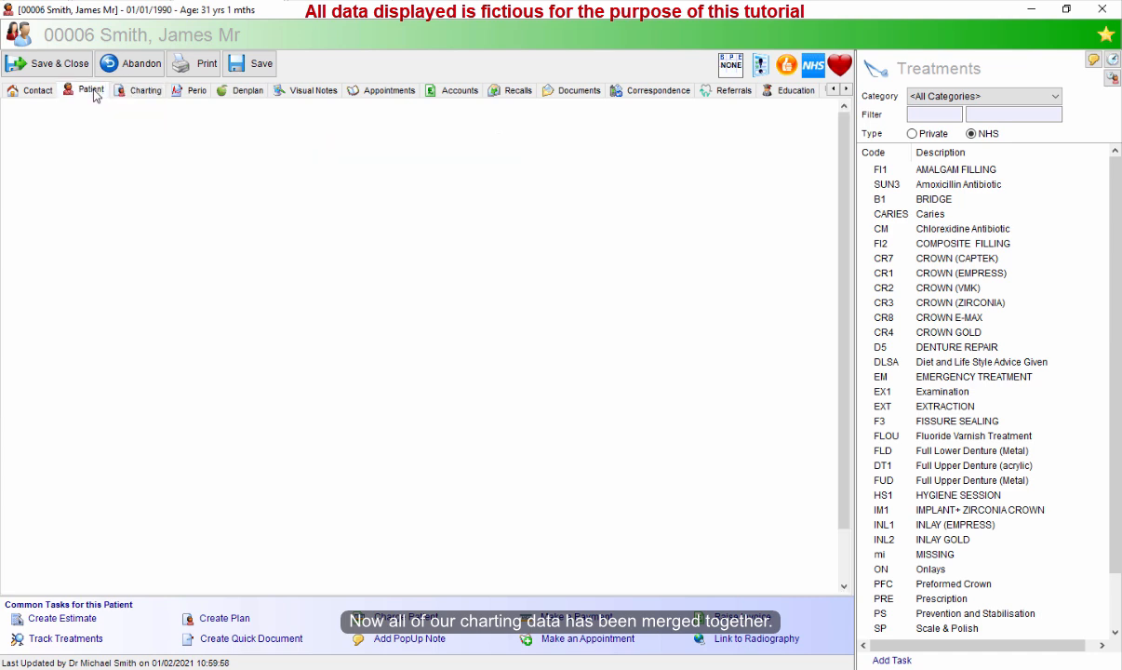
{"action": "left_click", "coordinate": [388, 90]}
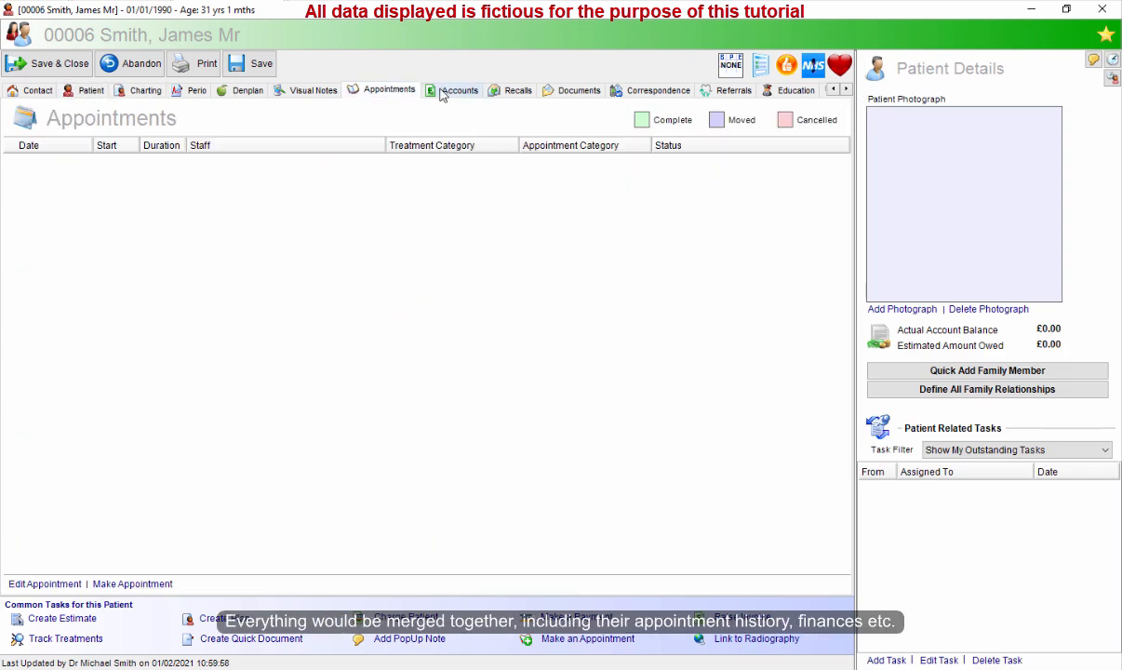
{"action": "left_click", "coordinate": [443, 91]}
{"action": "left_click", "coordinate": [515, 91]}
{"action": "left_click", "coordinate": [363, 91]}
{"action": "left_click", "coordinate": [307, 90]}
{"action": "left_click", "coordinate": [59, 67]}
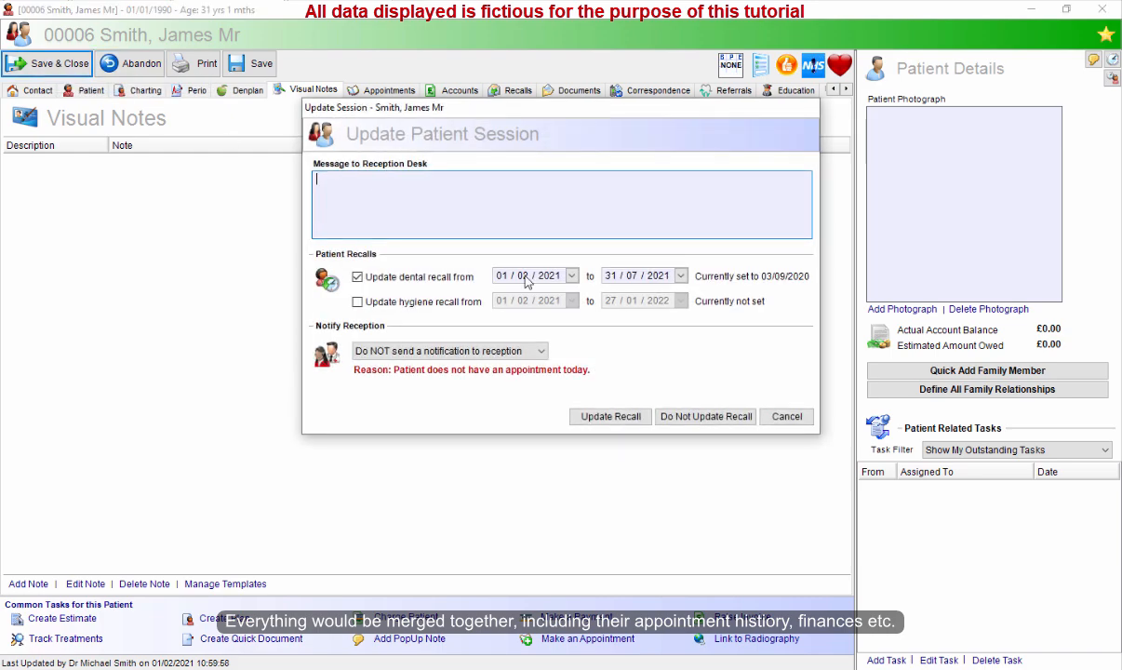
{"action": "left_click", "coordinate": [706, 417]}
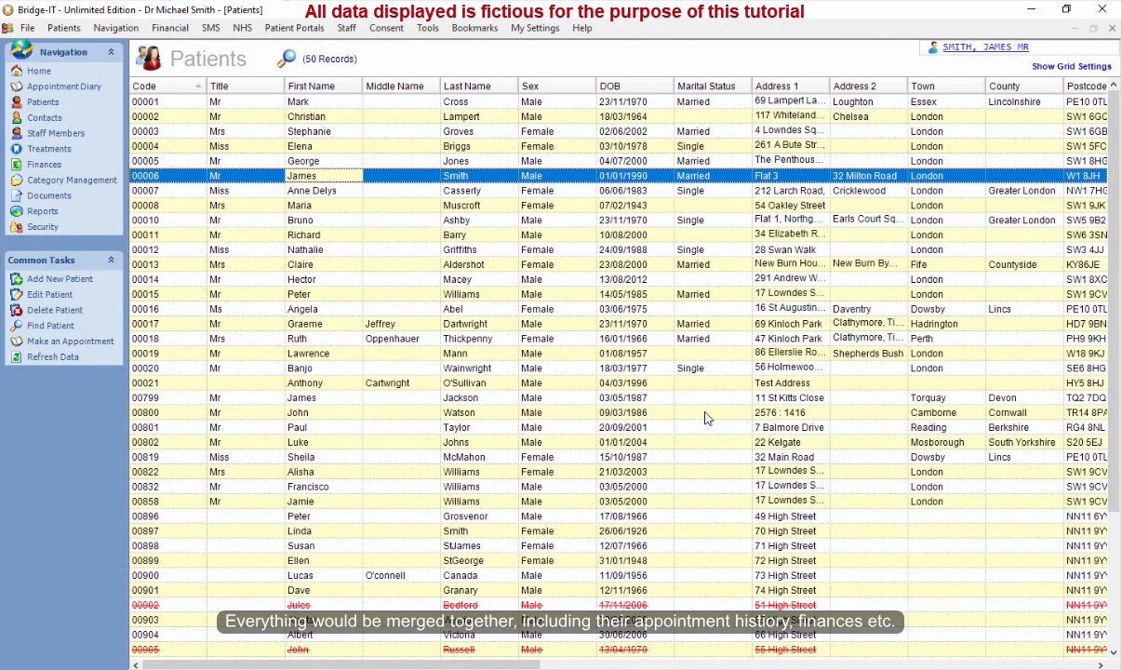
{"action": "left_click", "coordinate": [566, 328]}
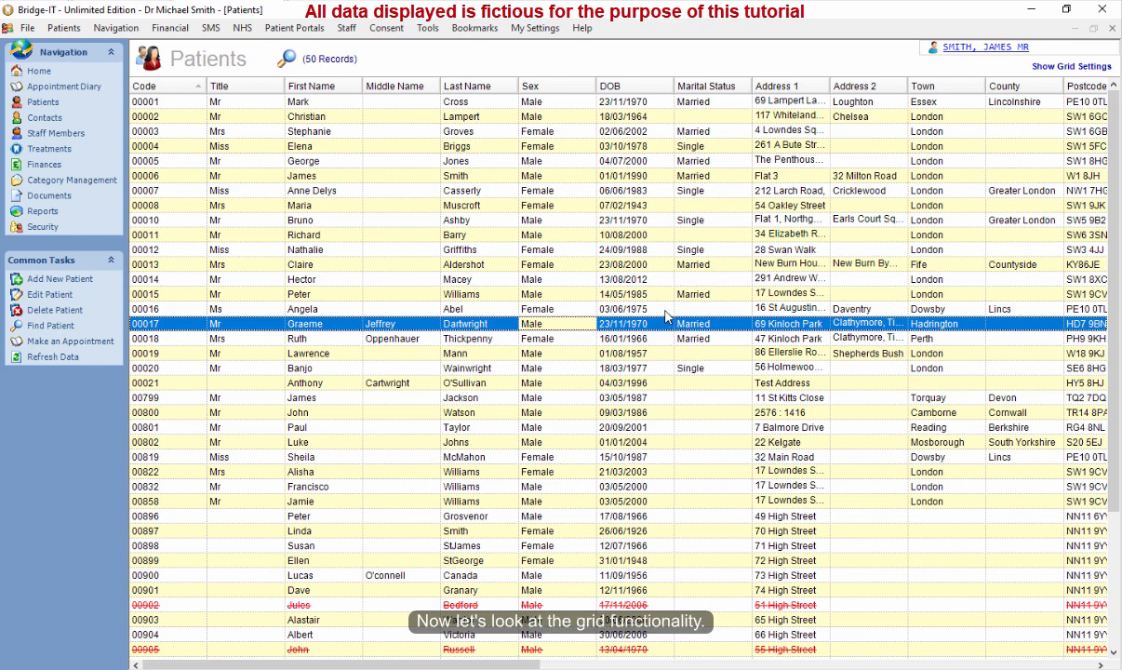
{"action": "left_click", "coordinate": [612, 354]}
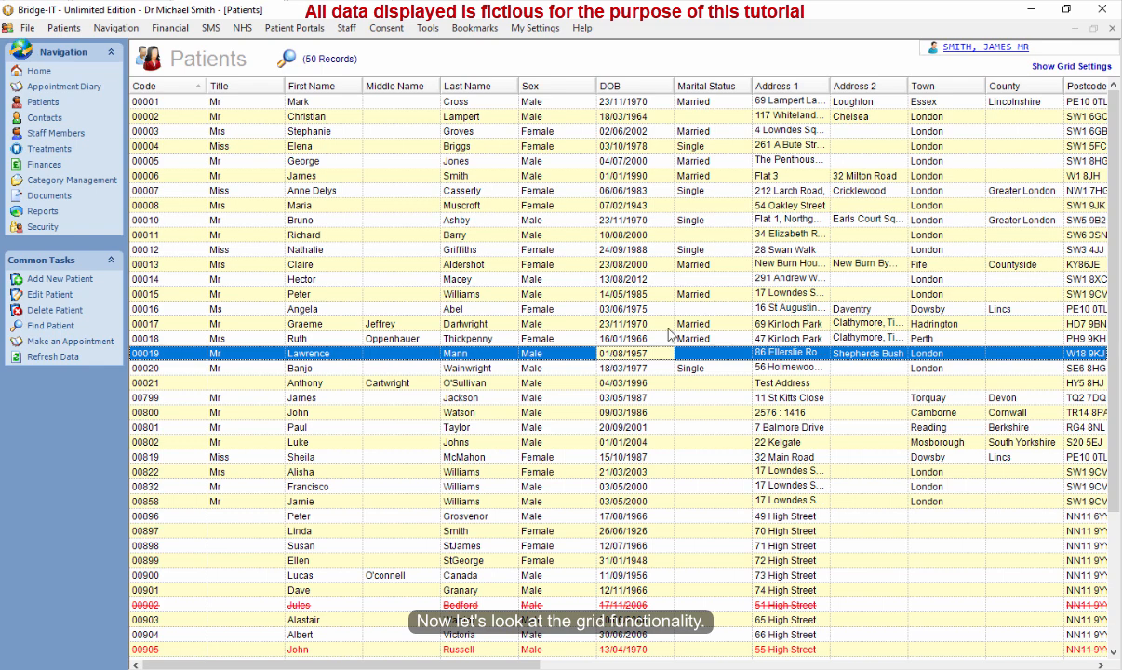
{"action": "left_click", "coordinate": [627, 398]}
{"action": "left_click", "coordinate": [619, 369]}
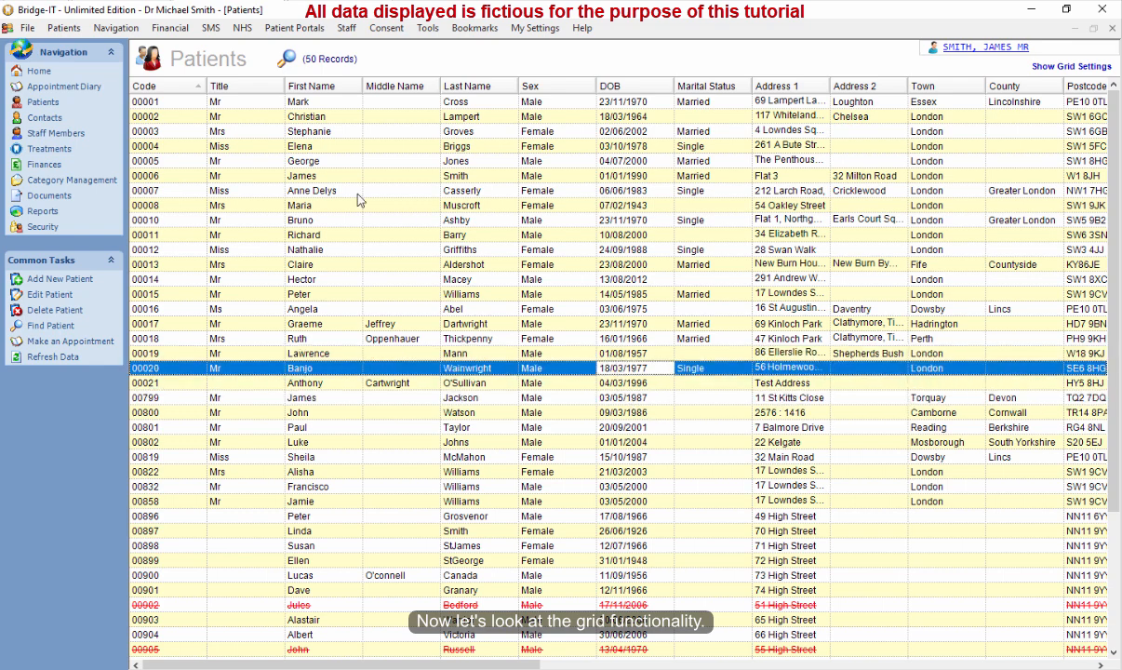
{"action": "left_click", "coordinate": [37, 119]}
{"action": "left_click", "coordinate": [50, 133]}
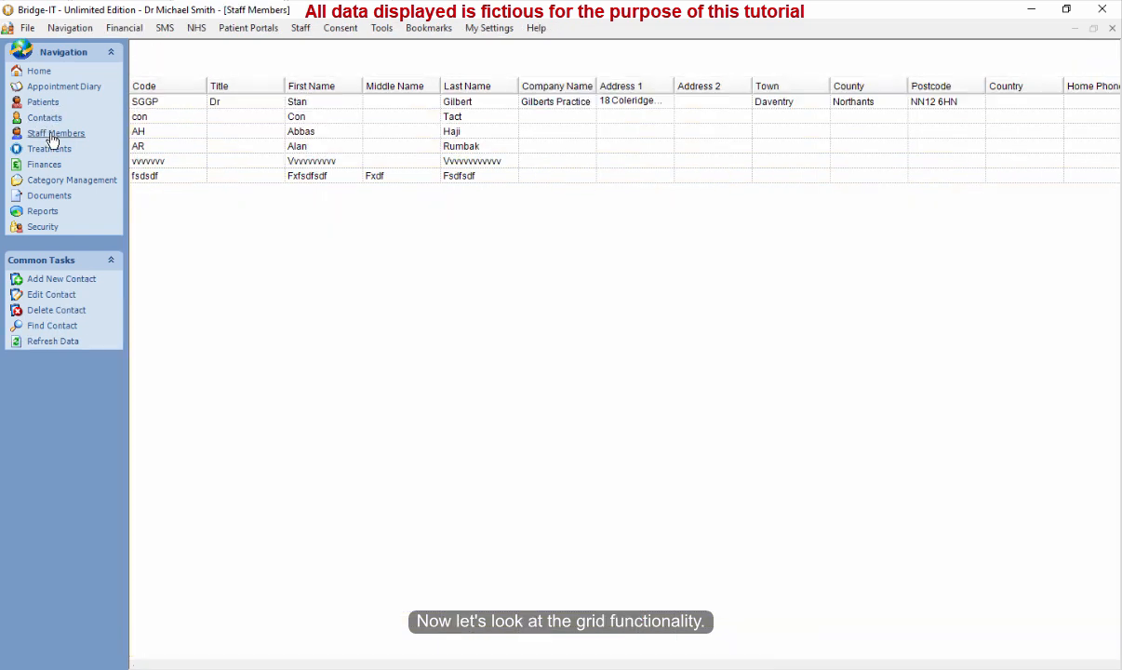
{"action": "left_click", "coordinate": [47, 106]}
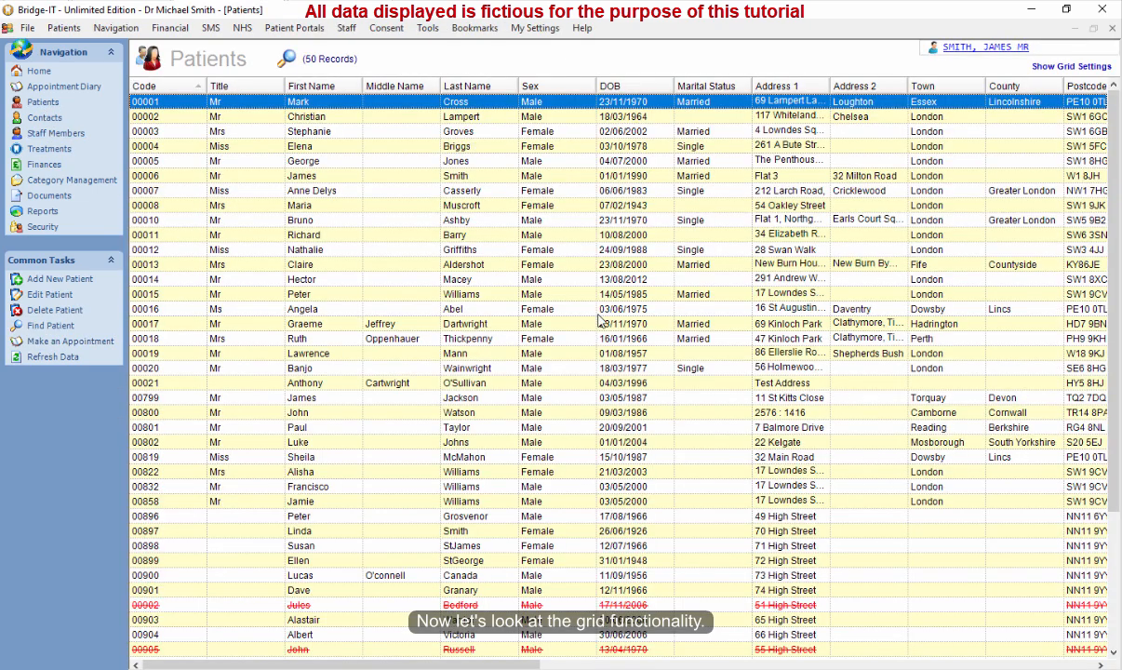
{"action": "left_click", "coordinate": [619, 369]}
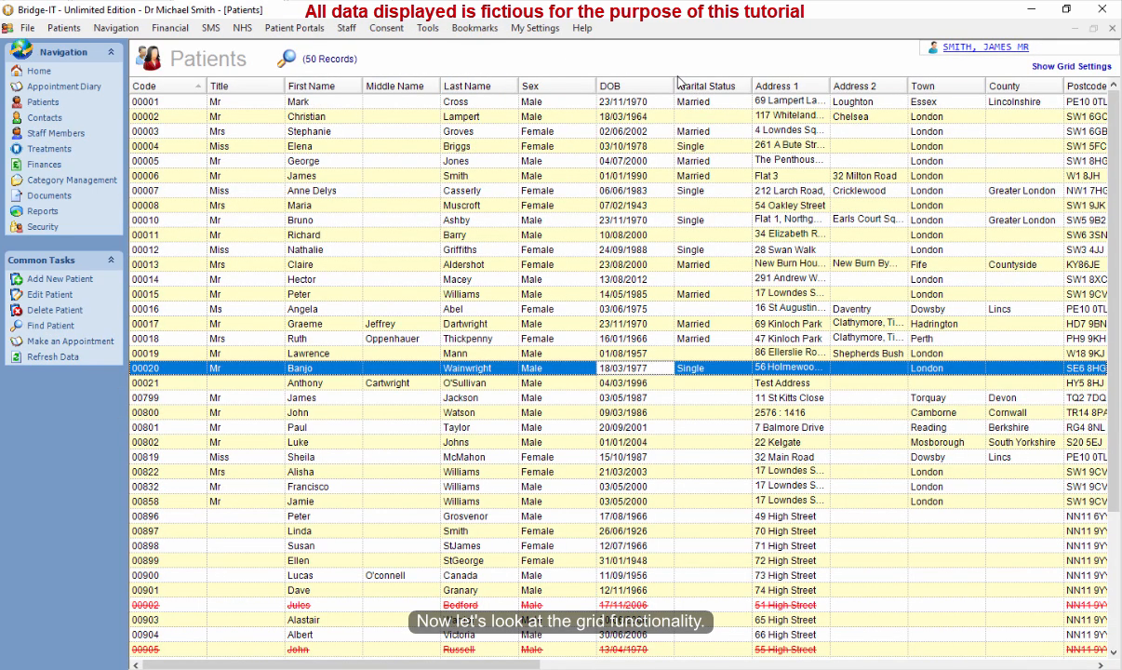
{"action": "left_click", "coordinate": [592, 385]}
{"action": "left_click", "coordinate": [583, 397]}
{"action": "left_click", "coordinate": [576, 379]}
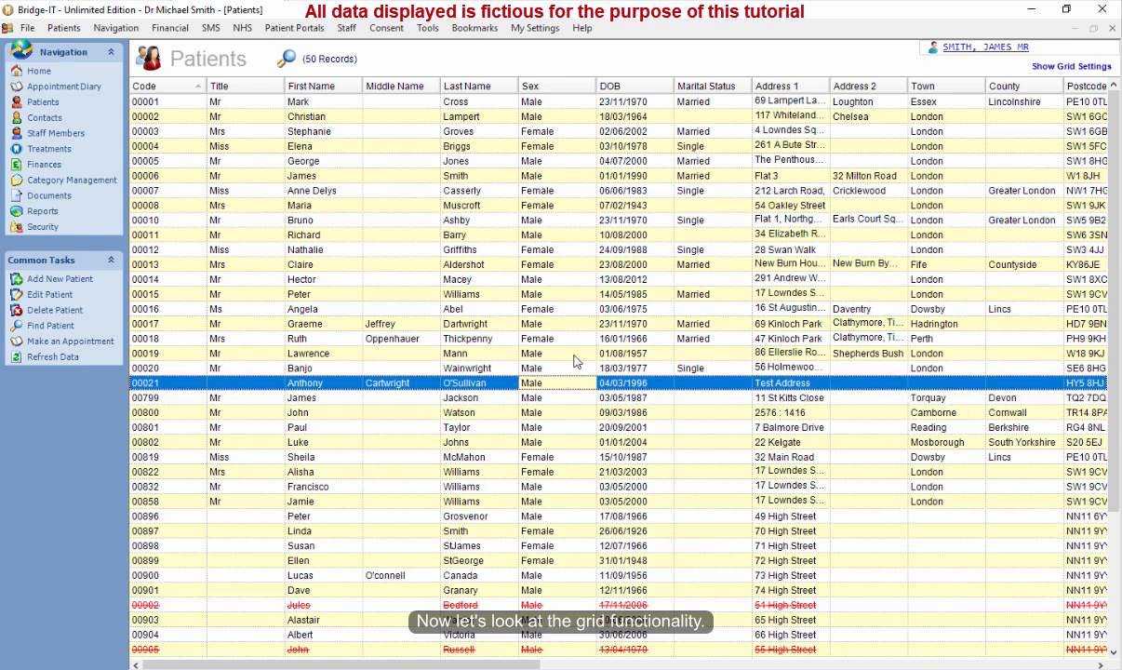
{"action": "left_click", "coordinate": [549, 353]}
{"action": "left_click", "coordinate": [599, 384]}
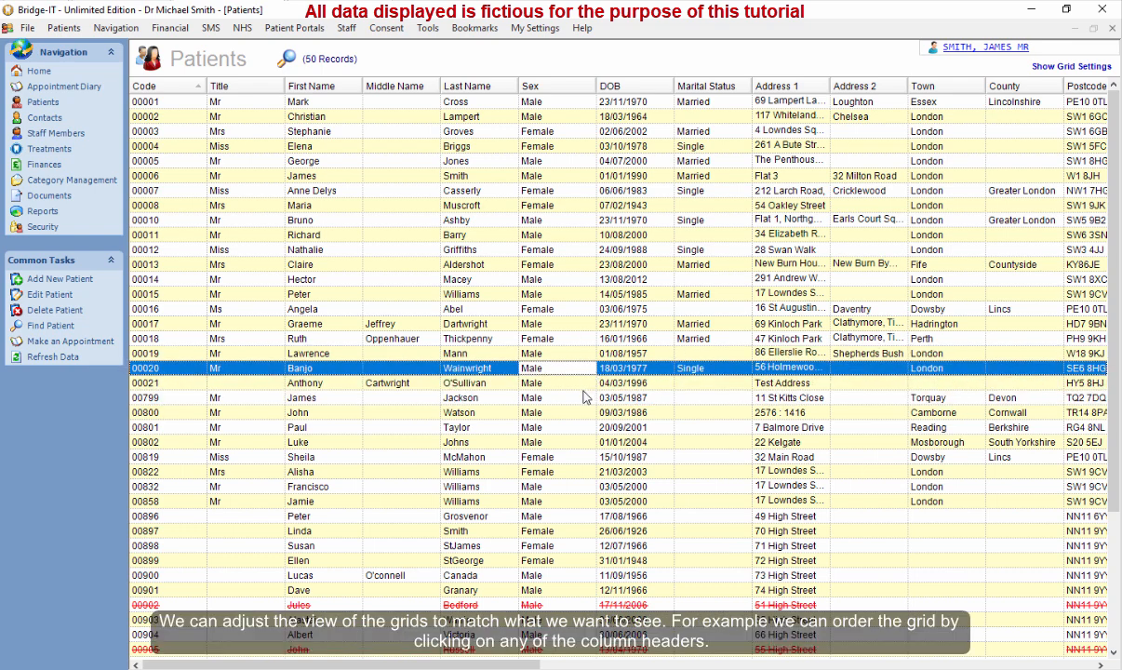
{"action": "left_click", "coordinate": [583, 397]}
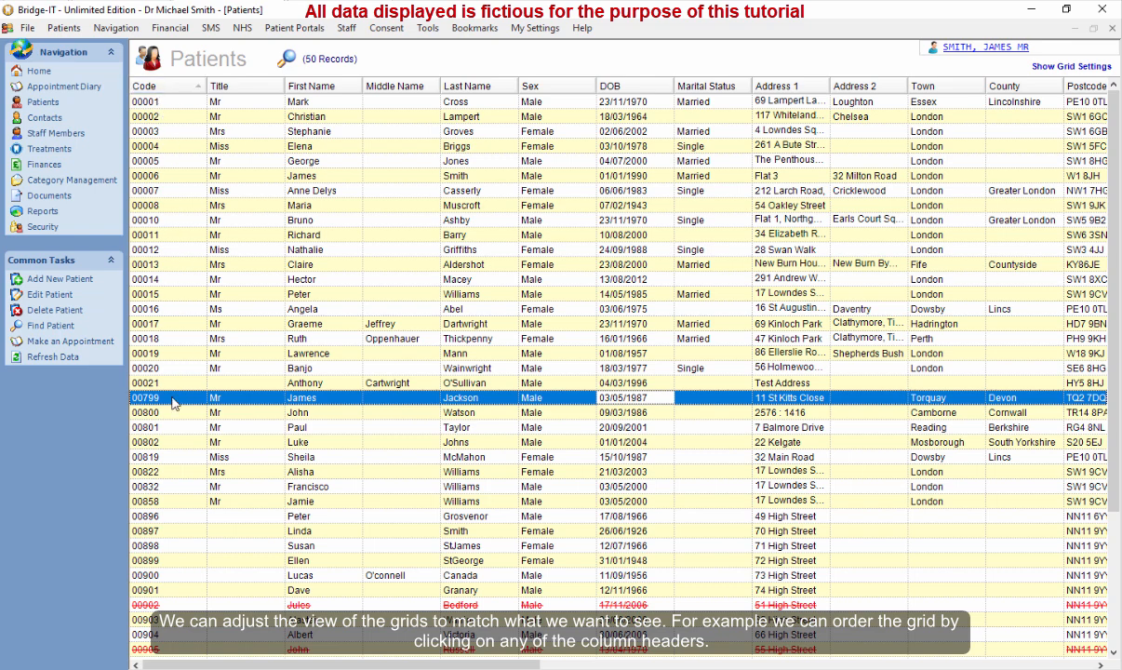
Sort the patient grid by Code in descending order, then back to ascending order.
{"action": "left_click", "coordinate": [171, 86]}
{"action": "left_click", "coordinate": [179, 85]}
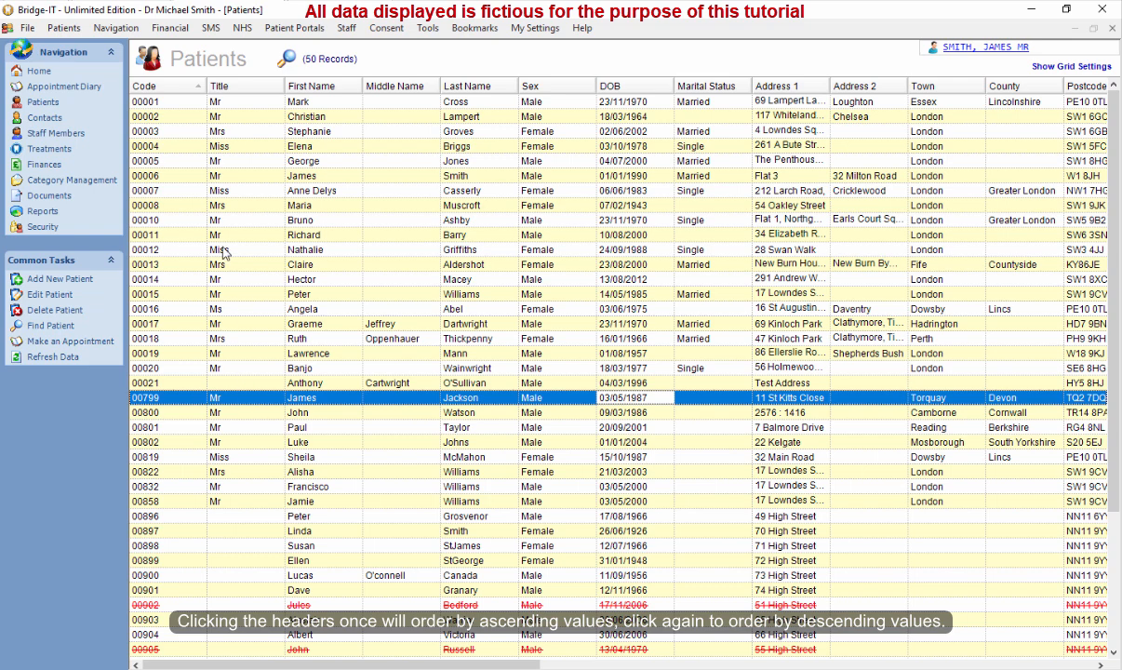
{"action": "left_click", "coordinate": [175, 85]}
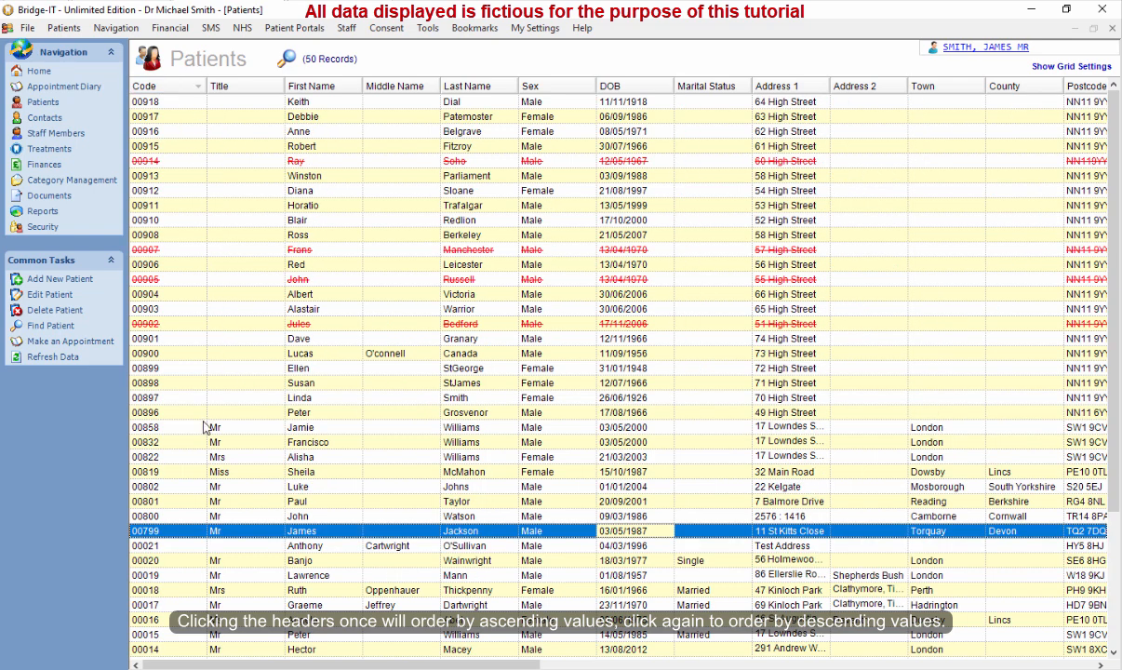
{"action": "left_click", "coordinate": [175, 87]}
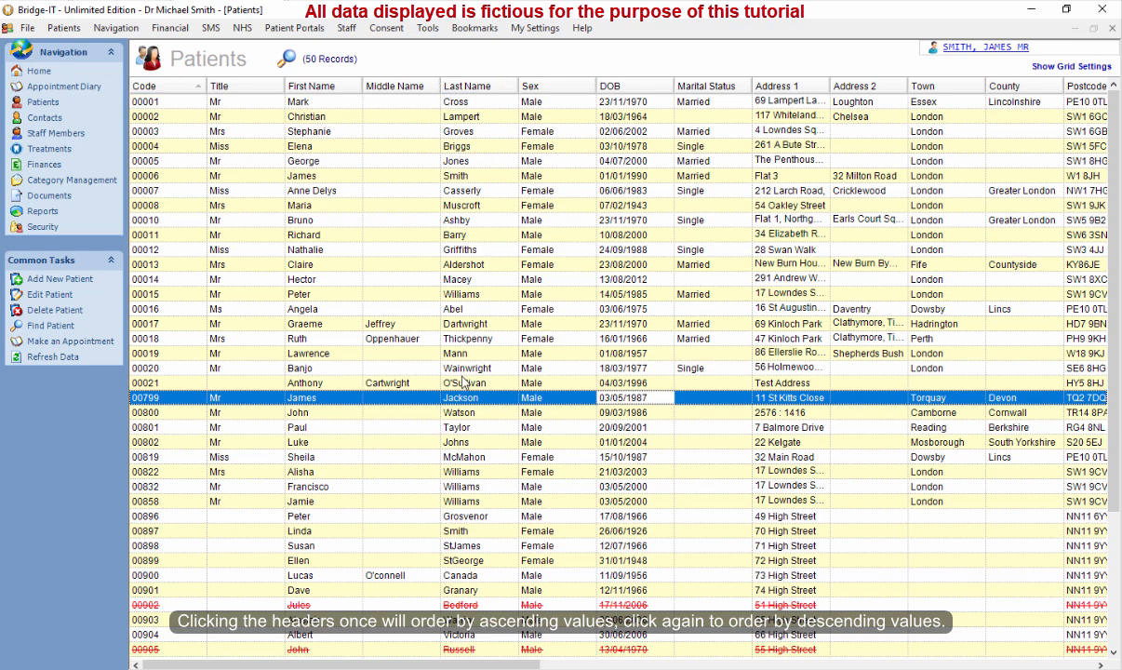
Sort the patient grid by Last Name, then restore the ordering by Code.
{"action": "left_click", "coordinate": [468, 426]}
{"action": "left_click", "coordinate": [470, 367]}
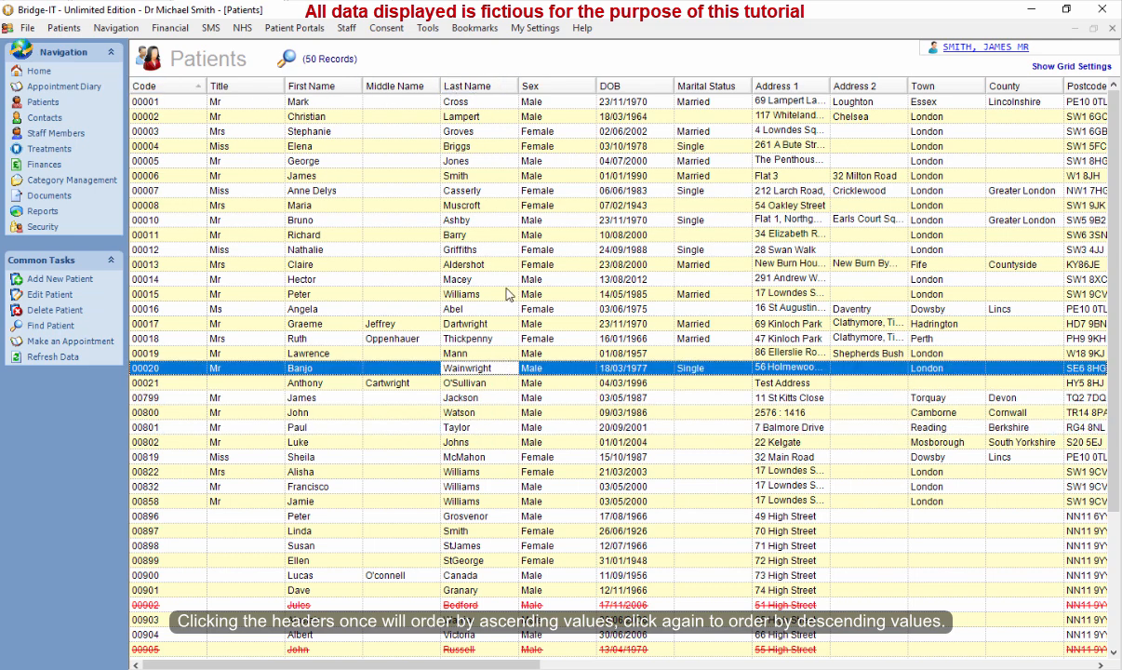
{"action": "left_click", "coordinate": [481, 88]}
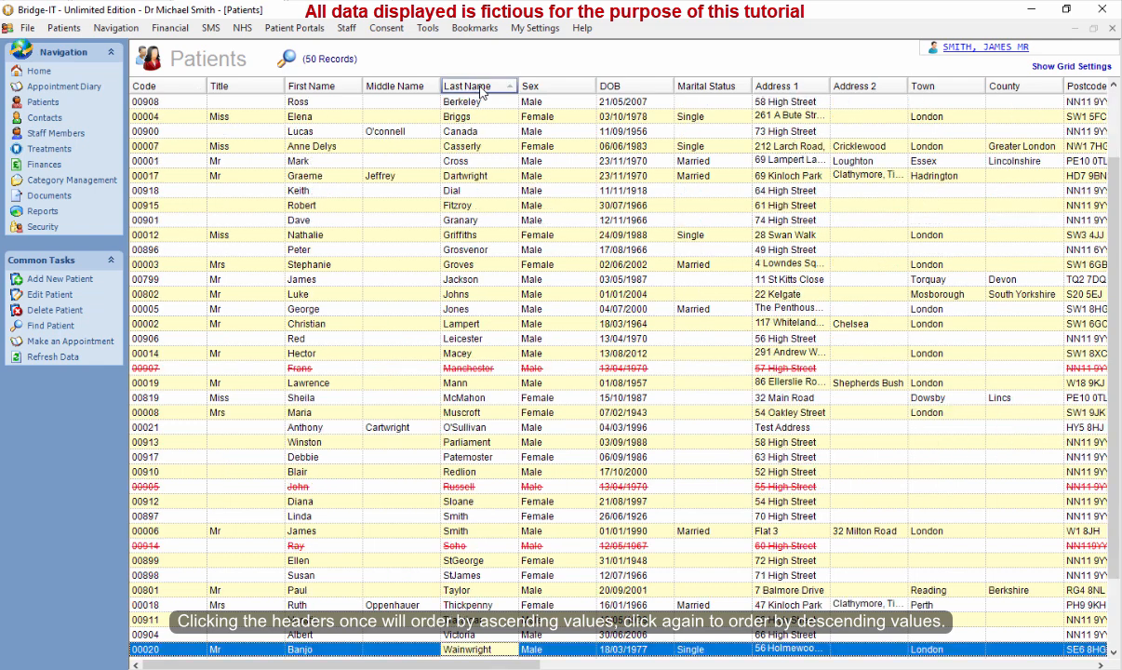
{"action": "scroll", "coordinate": [1116, 125], "scroll_direction": "up", "scroll_amount": 2}
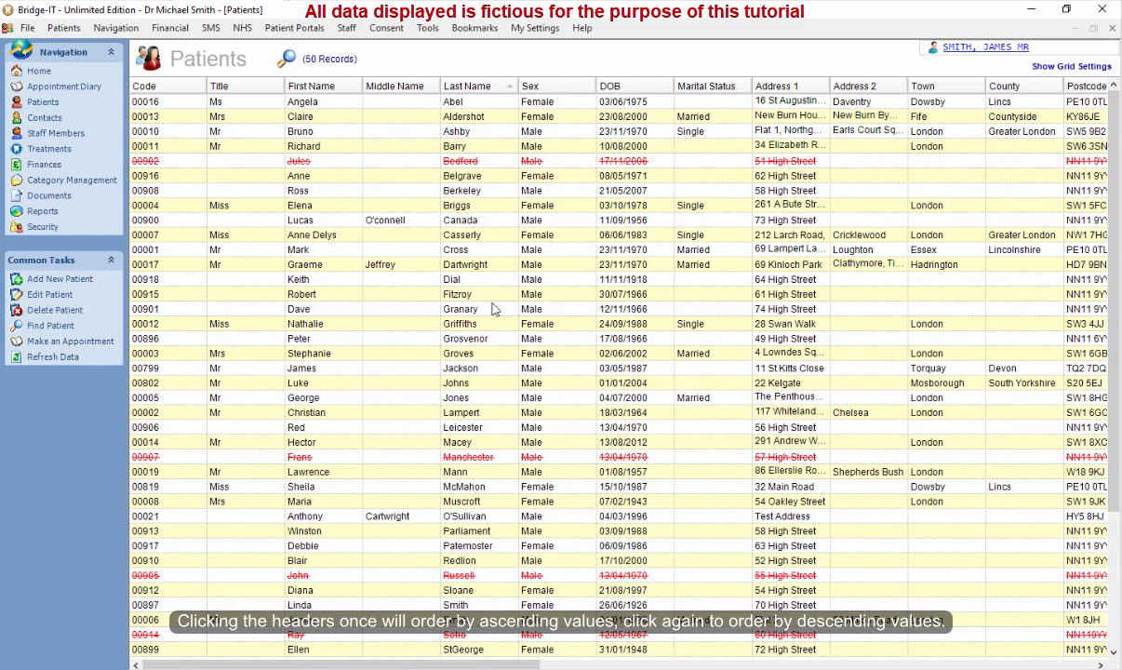
{"action": "left_click", "coordinate": [179, 91]}
{"action": "left_click", "coordinate": [580, 397]}
{"action": "left_click", "coordinate": [575, 370]}
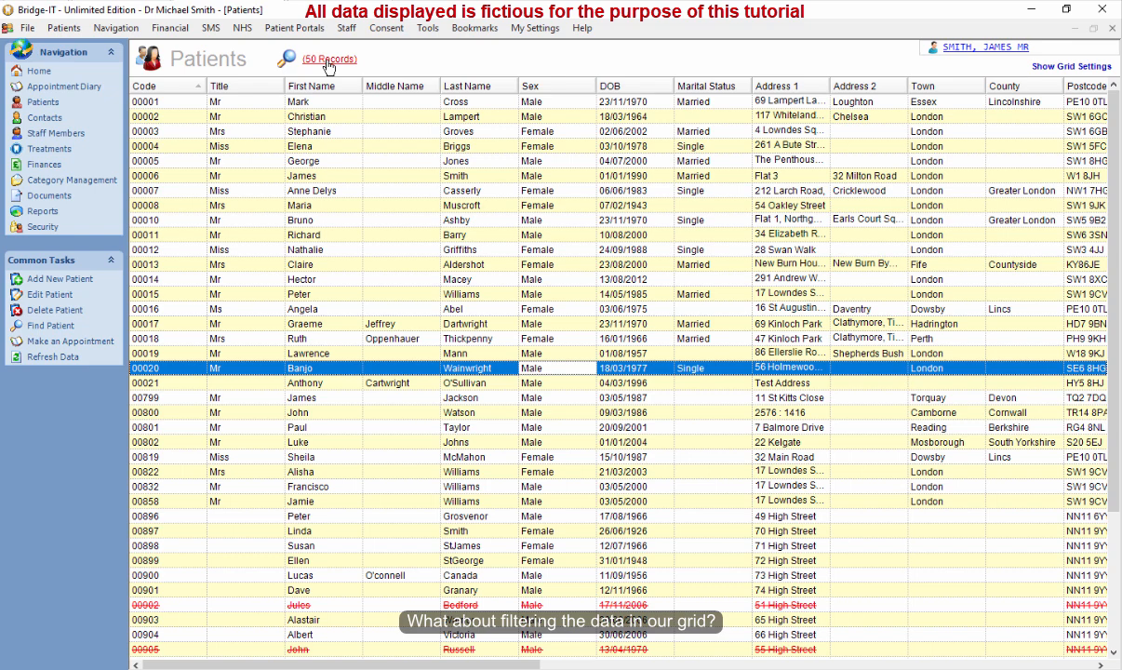
{"action": "left_click", "coordinate": [650, 400]}
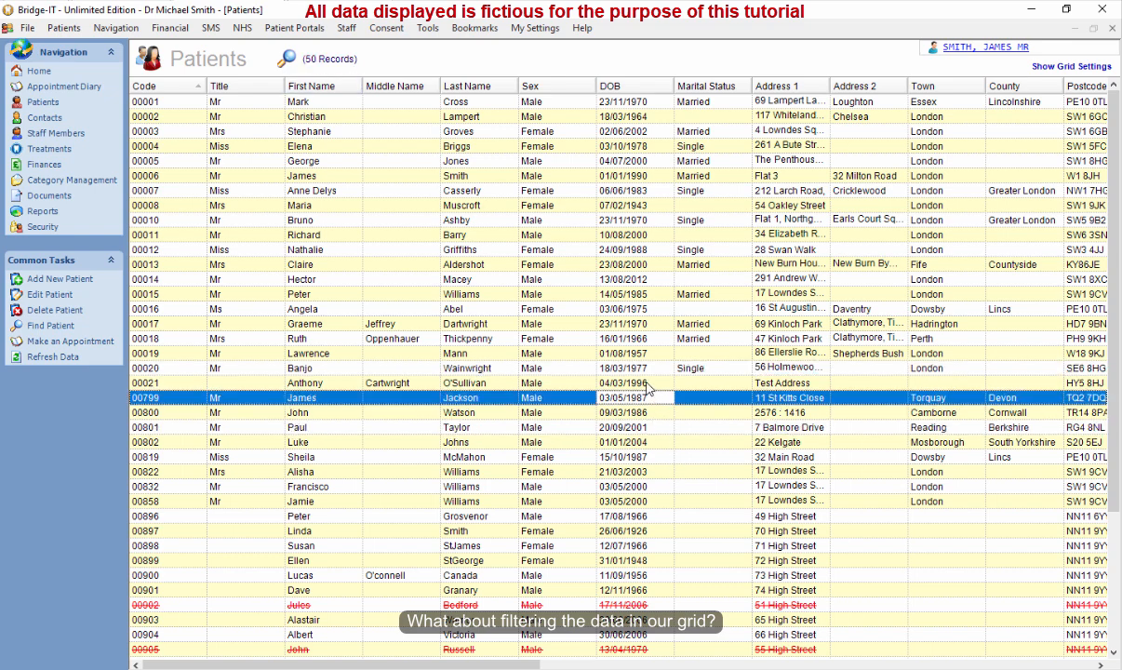
{"action": "left_click", "coordinate": [646, 382]}
{"action": "left_click", "coordinate": [646, 408]}
{"action": "left_click", "coordinate": [645, 386]}
{"action": "left_click", "coordinate": [645, 397]}
{"action": "left_click", "coordinate": [644, 386]}
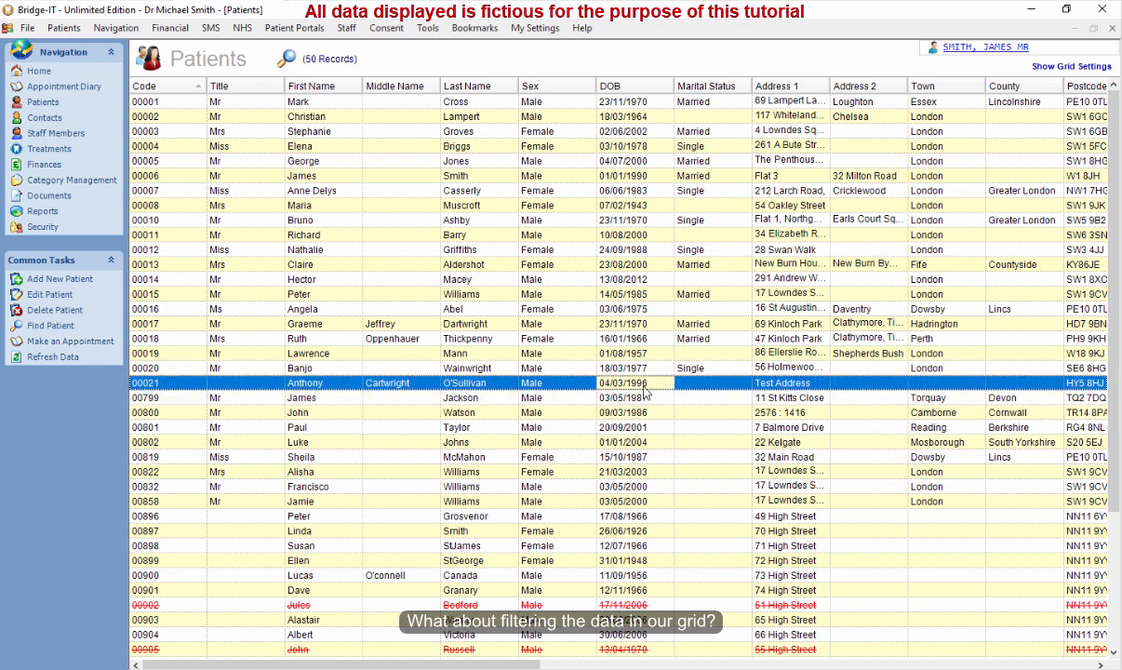
{"action": "left_click", "coordinate": [595, 398]}
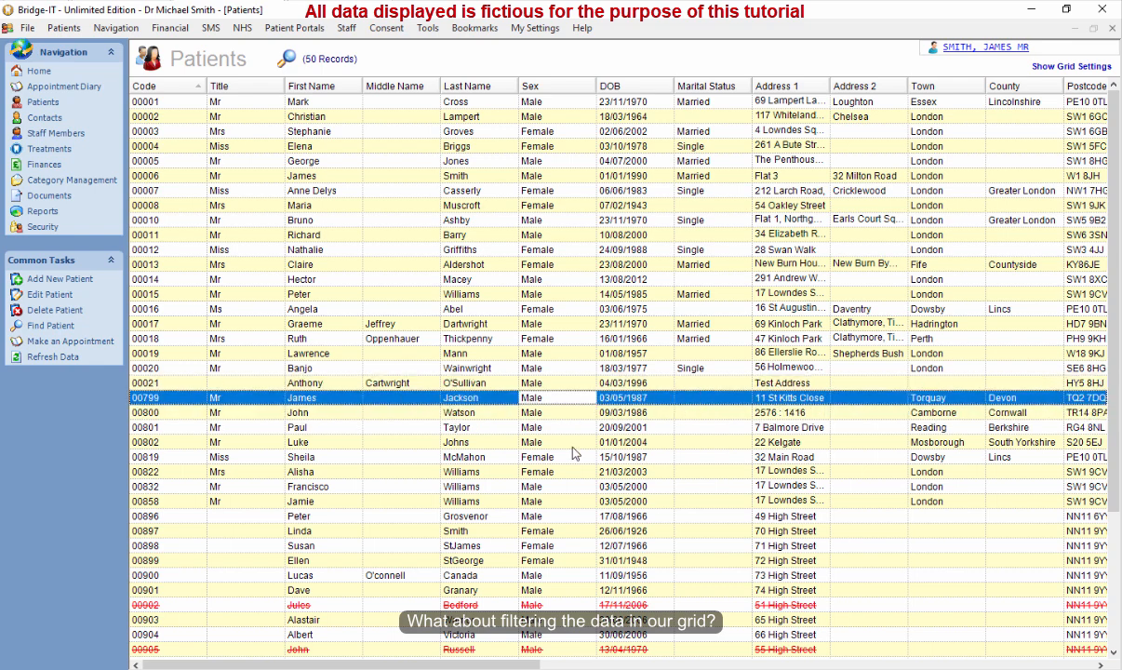
{"action": "left_click", "coordinate": [569, 369]}
{"action": "left_click", "coordinate": [567, 428]}
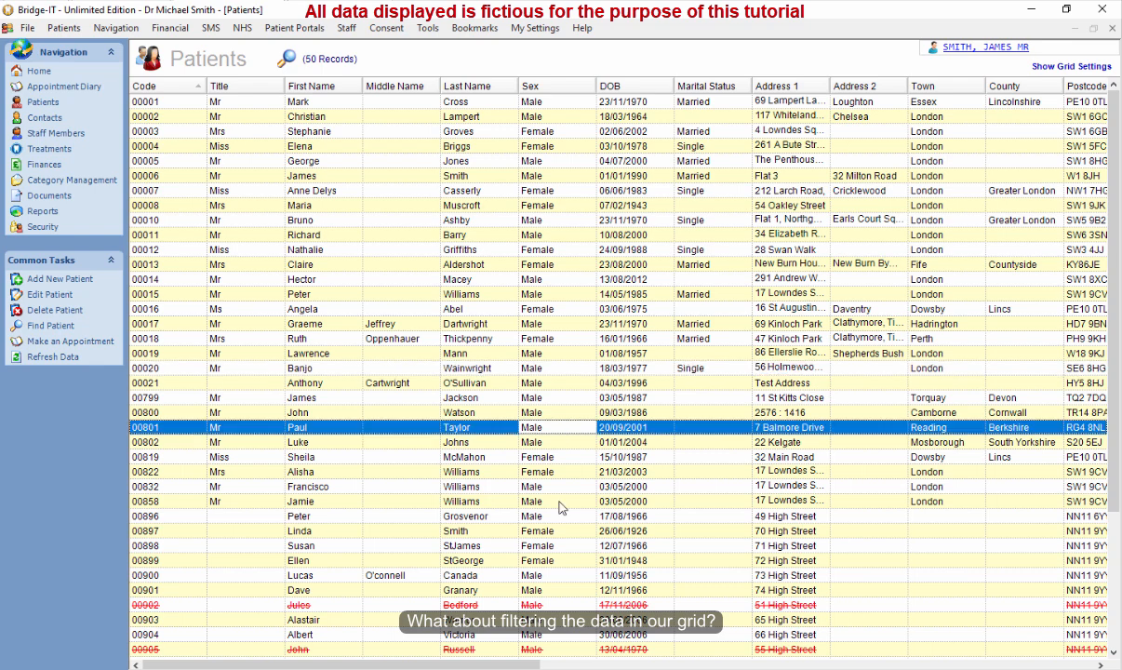
{"action": "left_click", "coordinate": [563, 500]}
{"action": "left_click", "coordinate": [563, 382]}
{"action": "left_click", "coordinate": [562, 339]}
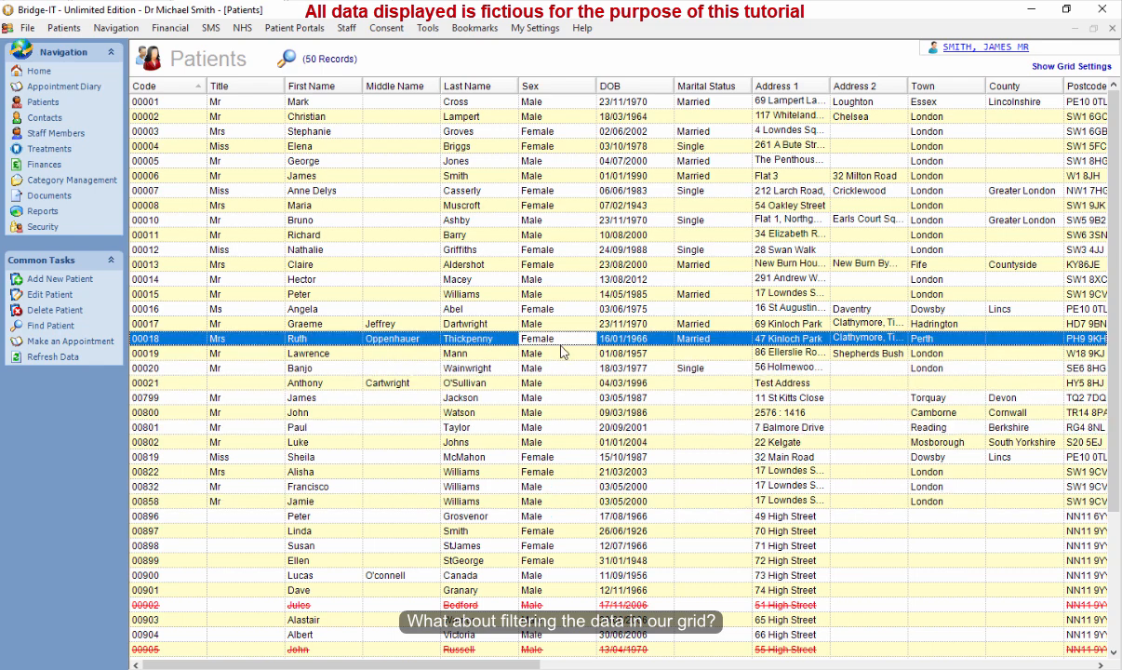
{"action": "left_click", "coordinate": [562, 399]}
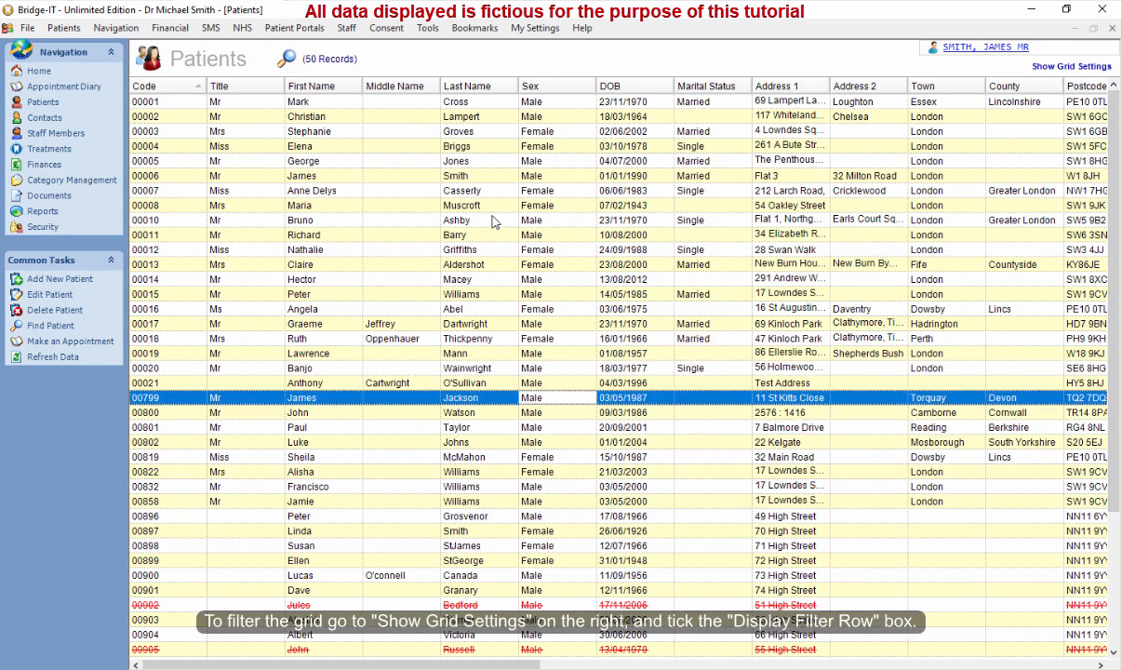
Turn on Display Filter Row in the grid settings and hide the settings pane.
{"action": "left_click", "coordinate": [1071, 69]}
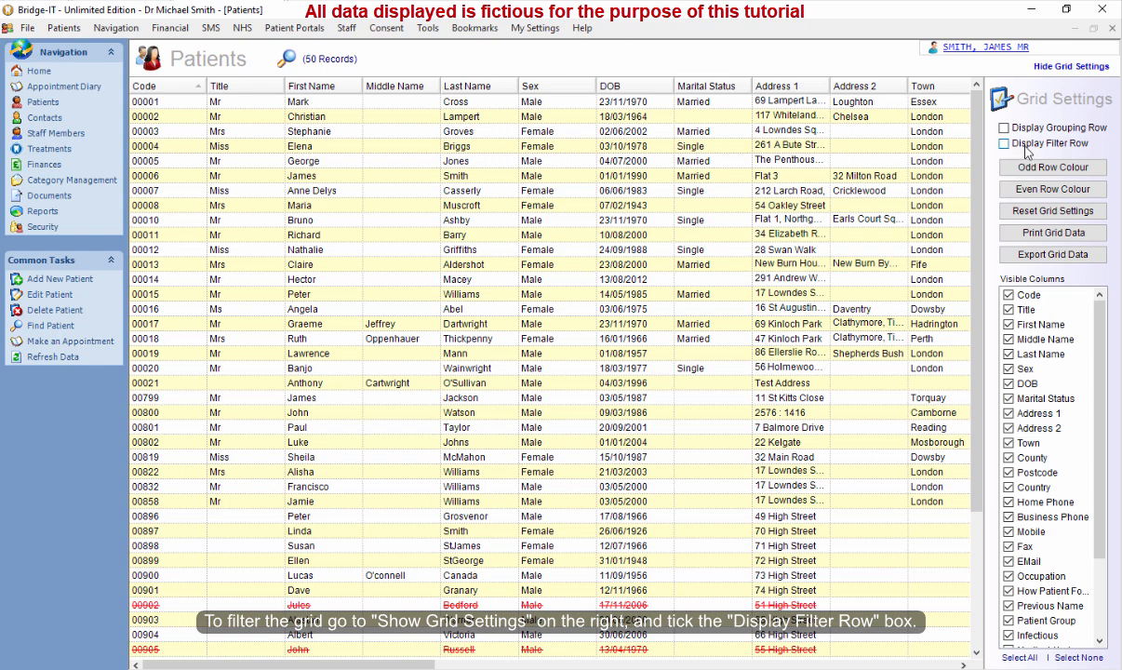
{"action": "left_click", "coordinate": [1005, 144]}
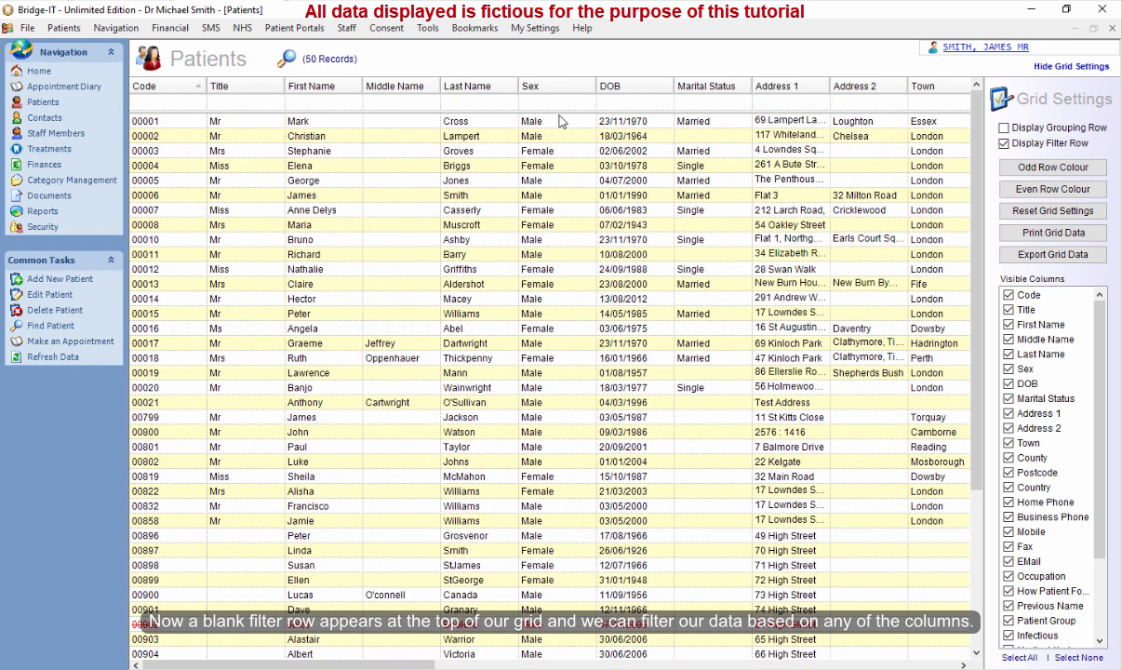
{"action": "left_click", "coordinate": [1070, 68]}
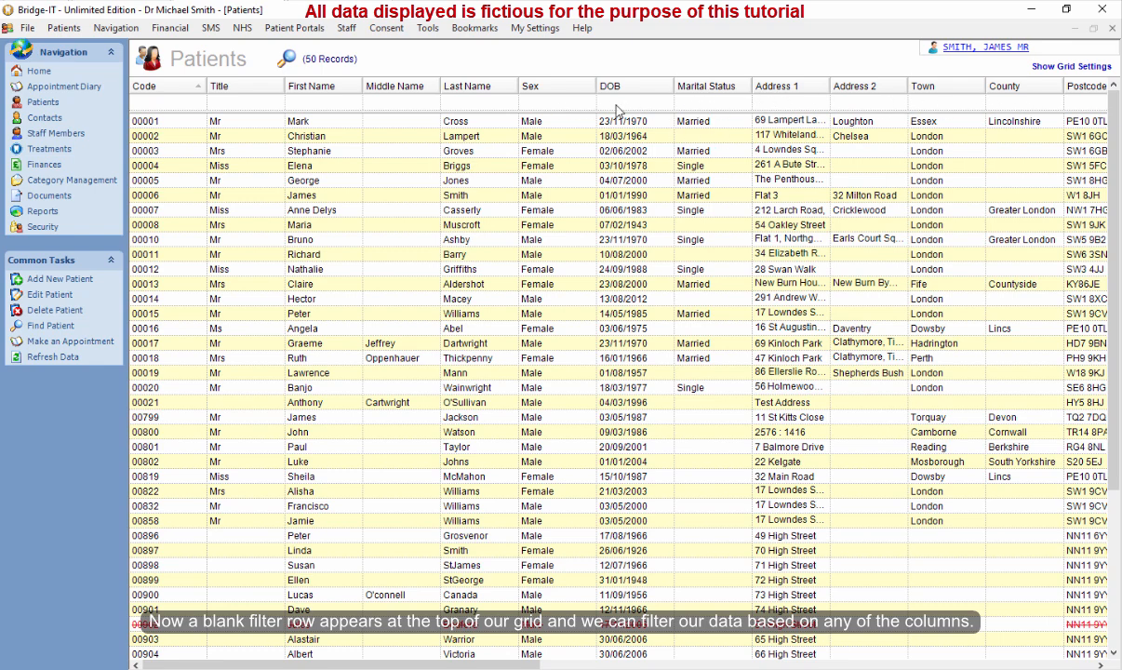
Filter the Sex column to show Female patients, then change the filter to Male.
{"action": "left_click", "coordinate": [547, 104]}
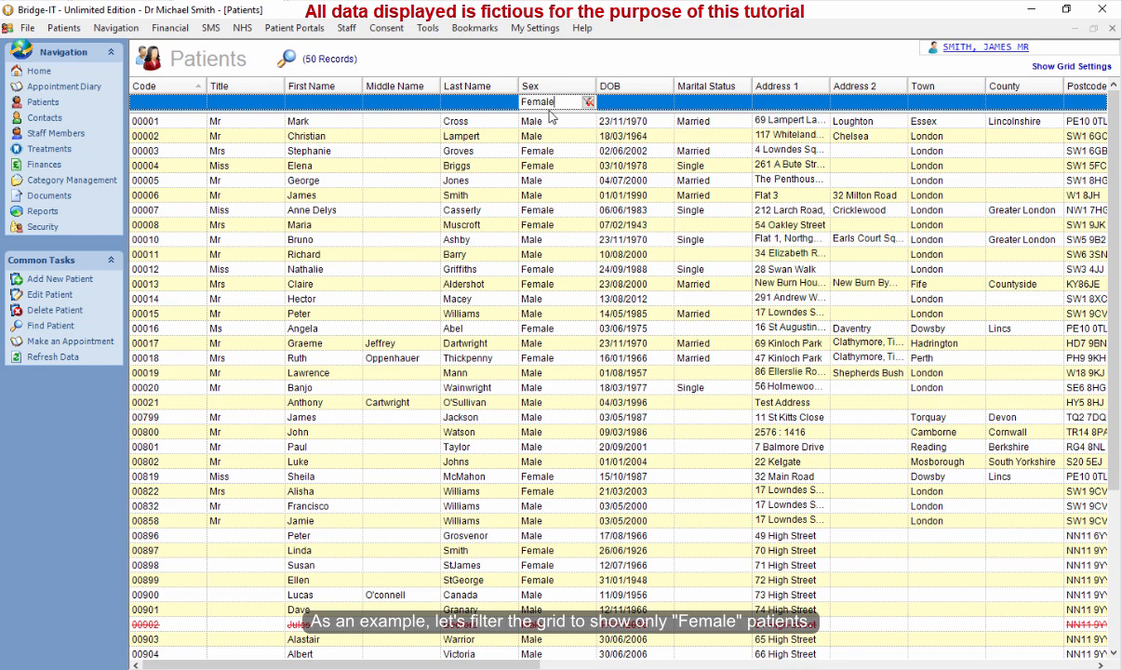
{"action": "key", "text": "Return"}
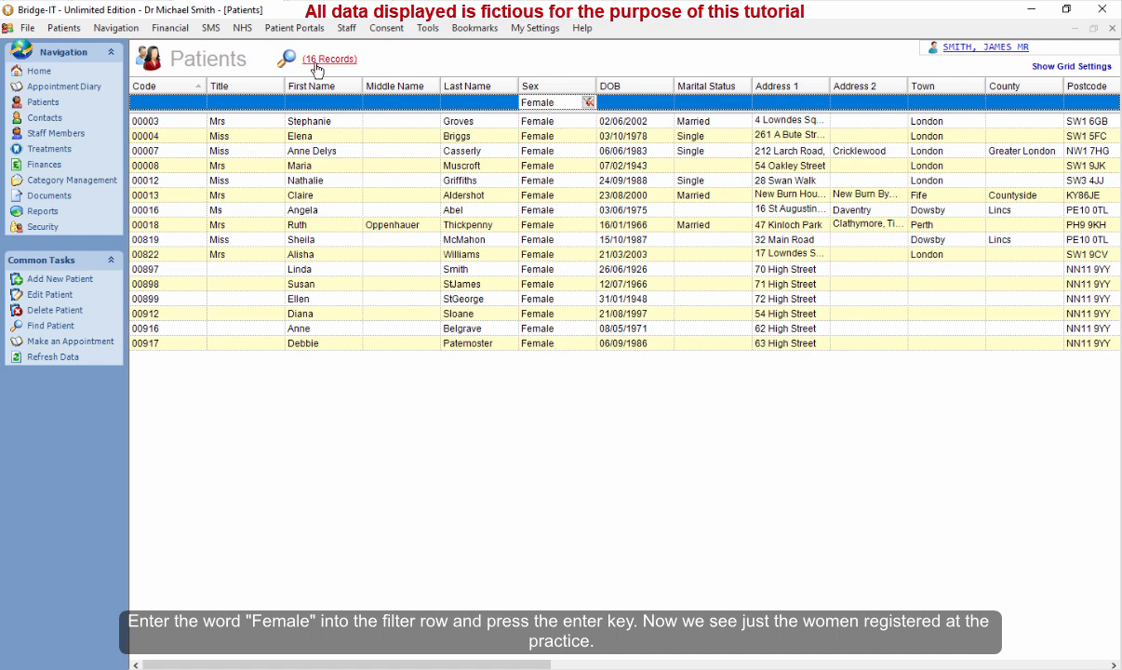
{"action": "double_click", "coordinate": [563, 100]}
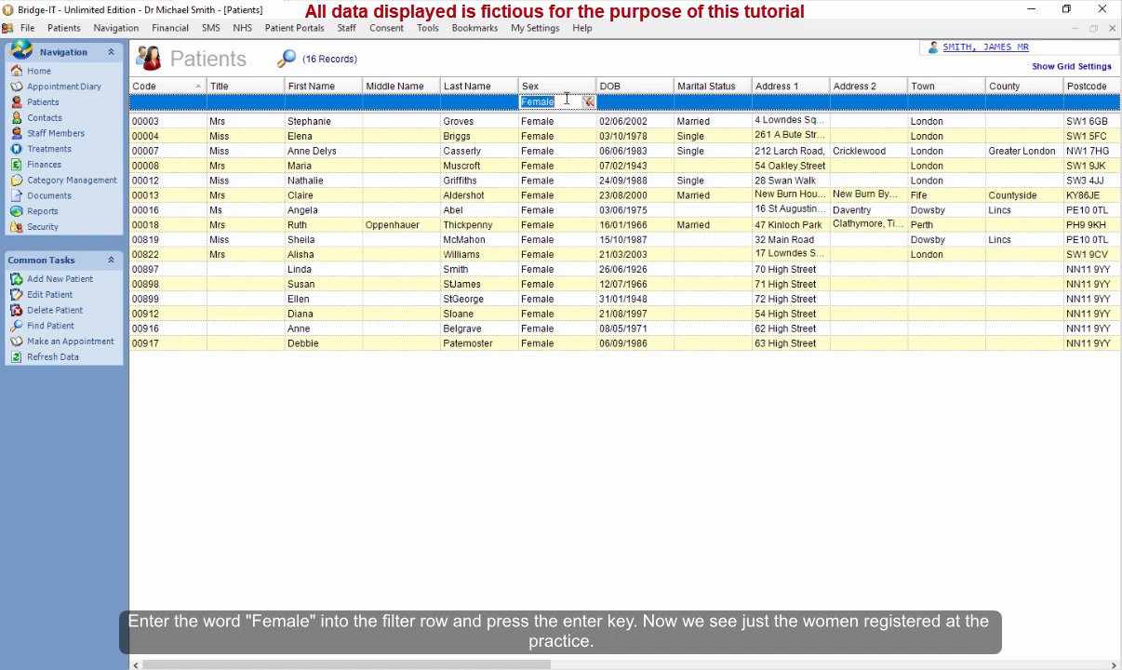
{"action": "type", "text": "Male"}
{"action": "key", "text": "Return"}
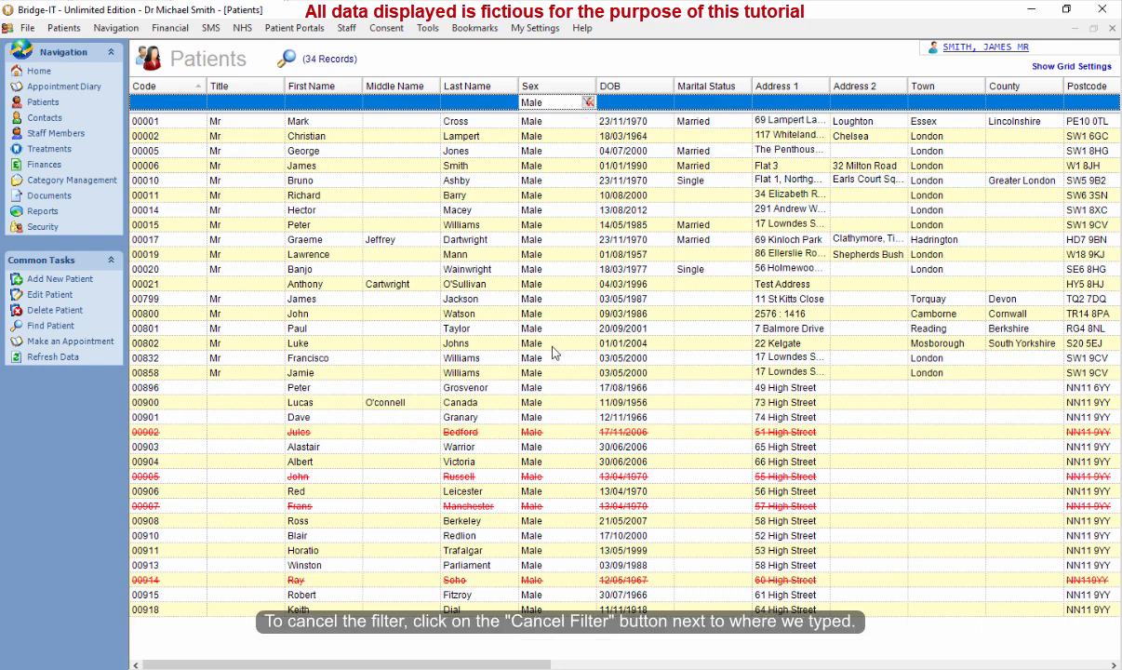
Cancel the filter on the Sex column.
{"action": "left_click", "coordinate": [523, 343]}
{"action": "left_click", "coordinate": [559, 102]}
{"action": "left_click", "coordinate": [588, 102]}
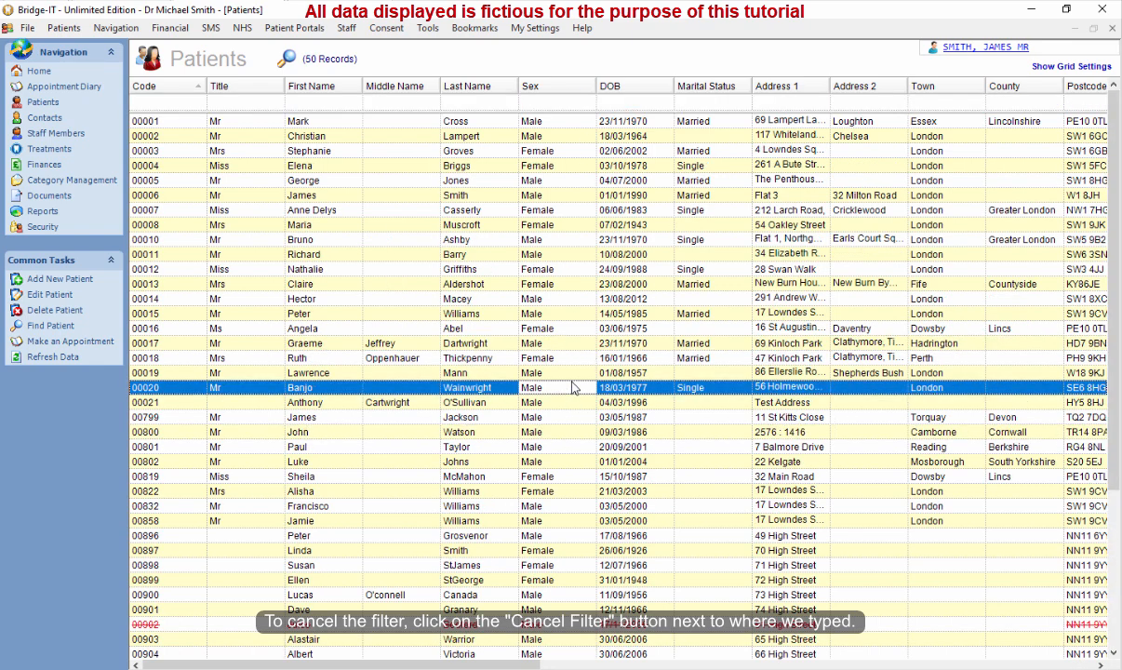
{"action": "left_click", "coordinate": [1113, 587]}
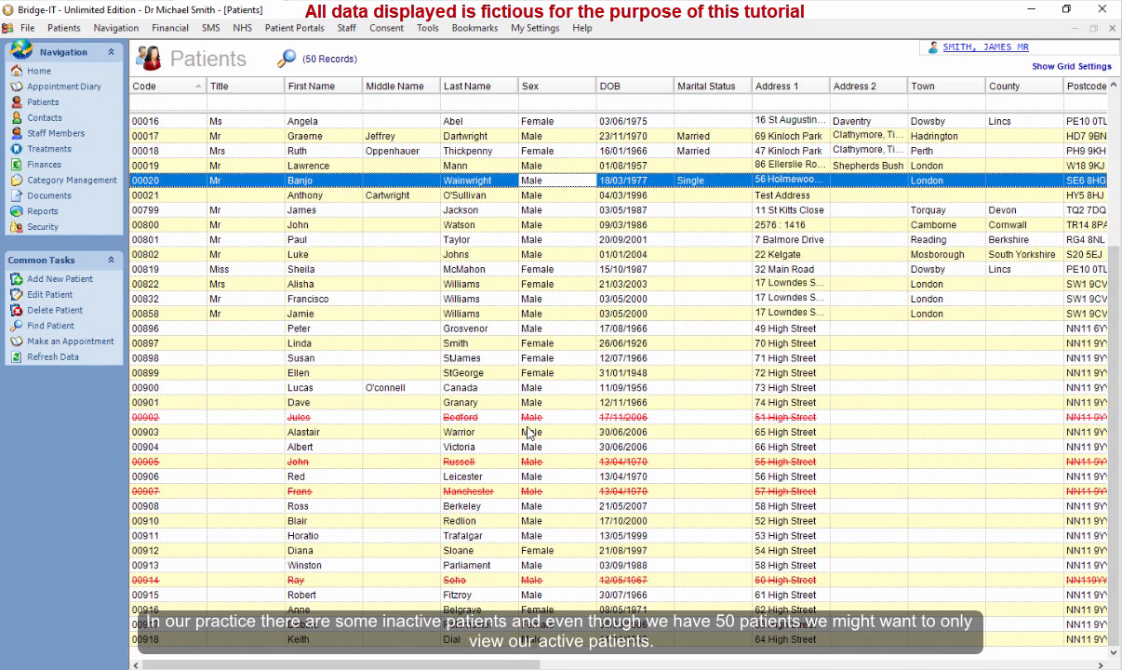
{"action": "left_click", "coordinate": [632, 283]}
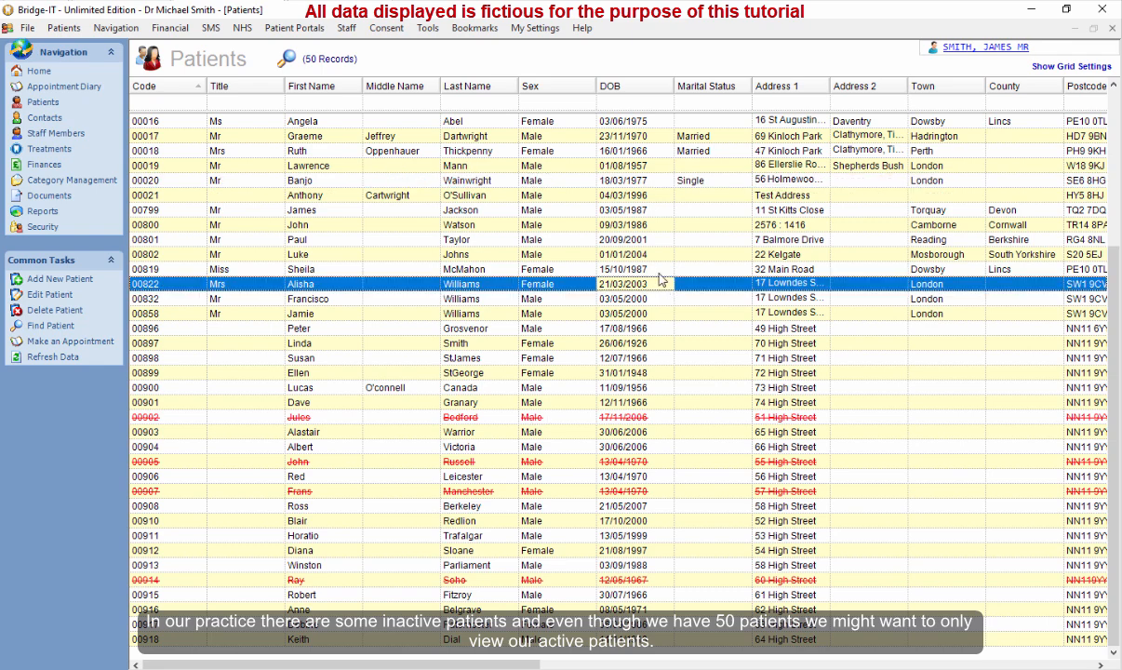
{"action": "left_click", "coordinate": [620, 223]}
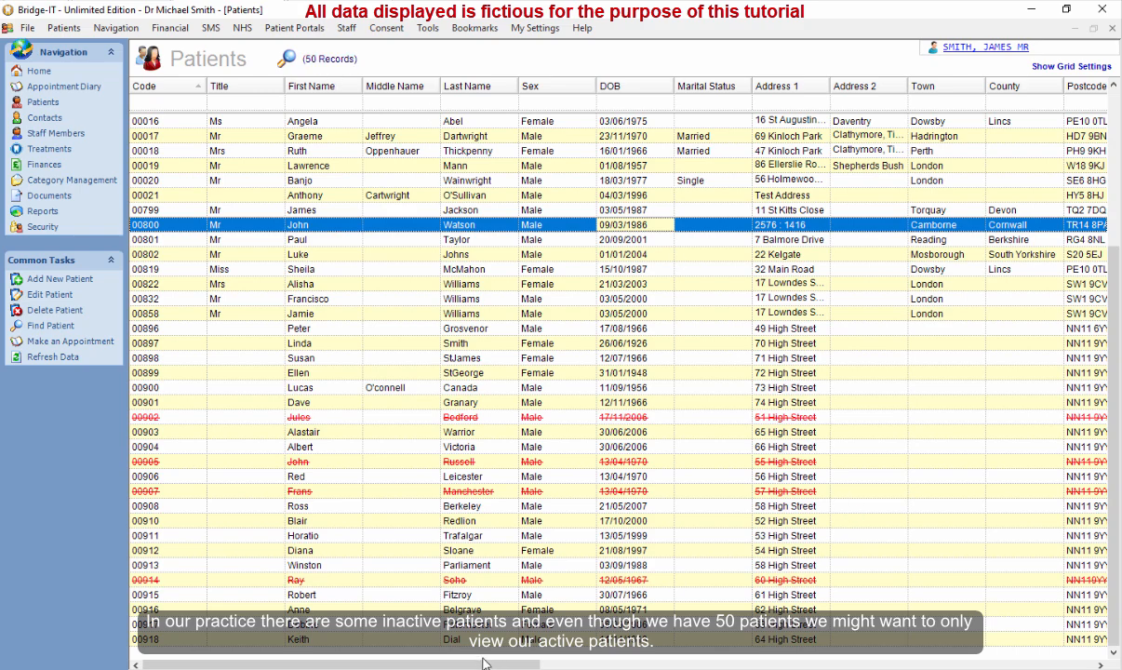
Filter the Active column to show only ticked, active patients.
{"action": "left_click_drag", "start_coordinate": [483, 663], "coordinate": [1041, 667]}
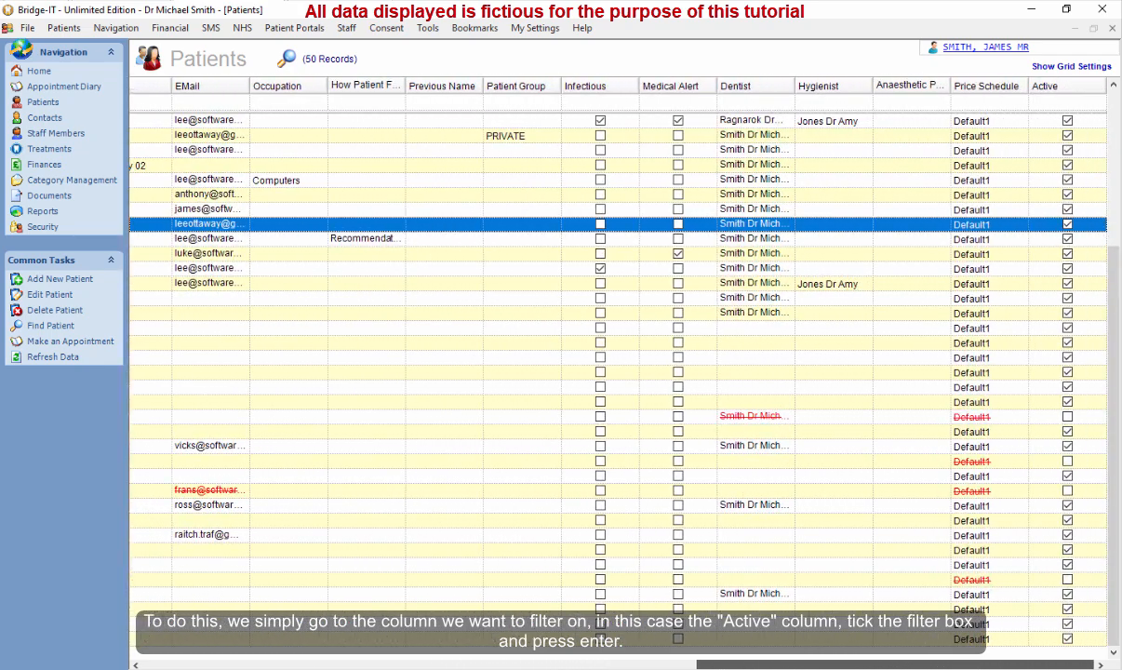
{"action": "left_click", "coordinate": [1060, 104]}
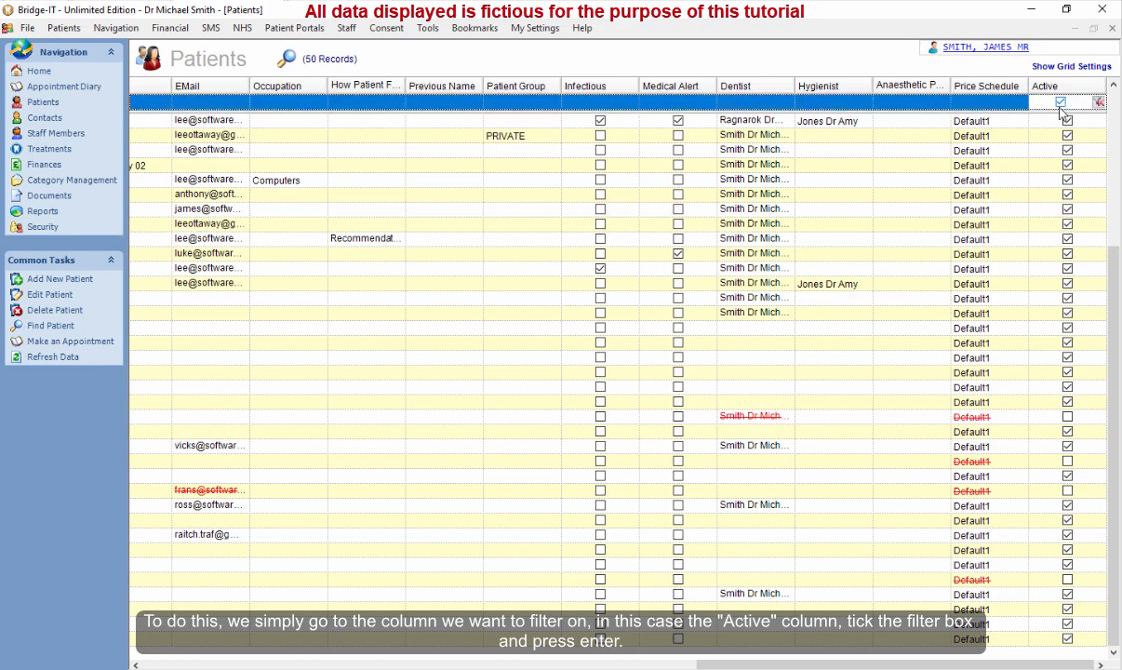
{"action": "left_click", "coordinate": [1060, 104]}
{"action": "key", "text": "Return"}
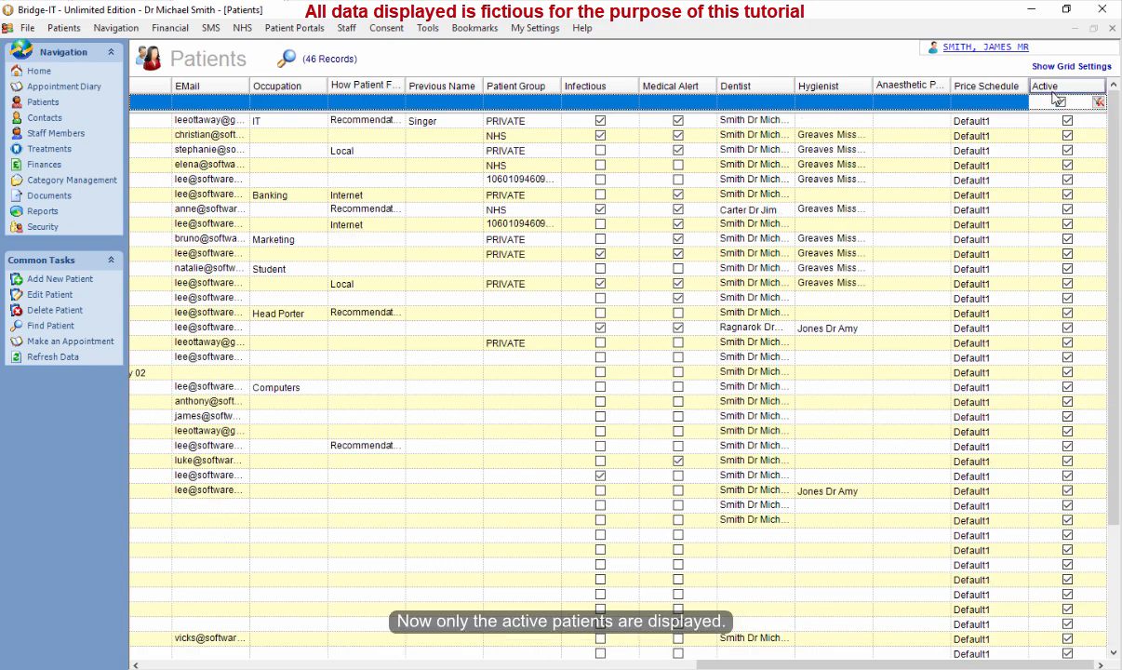
{"action": "scroll", "coordinate": [1115, 318], "scroll_direction": "down", "scroll_amount": 3}
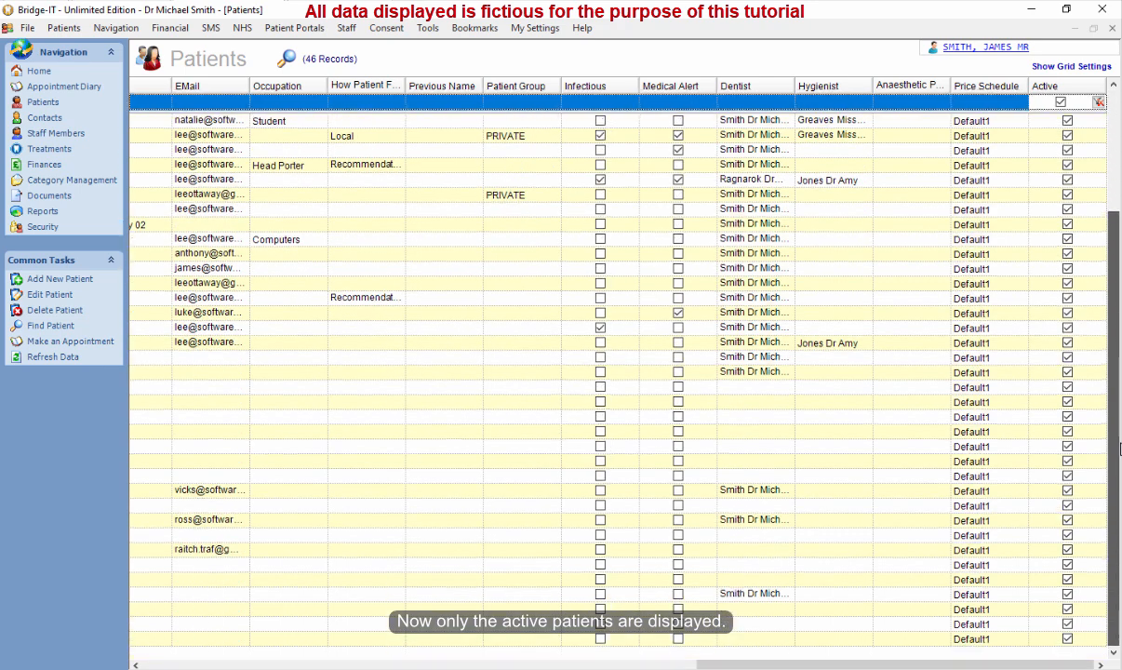
{"action": "scroll", "coordinate": [1115, 318], "scroll_direction": "up", "scroll_amount": 3}
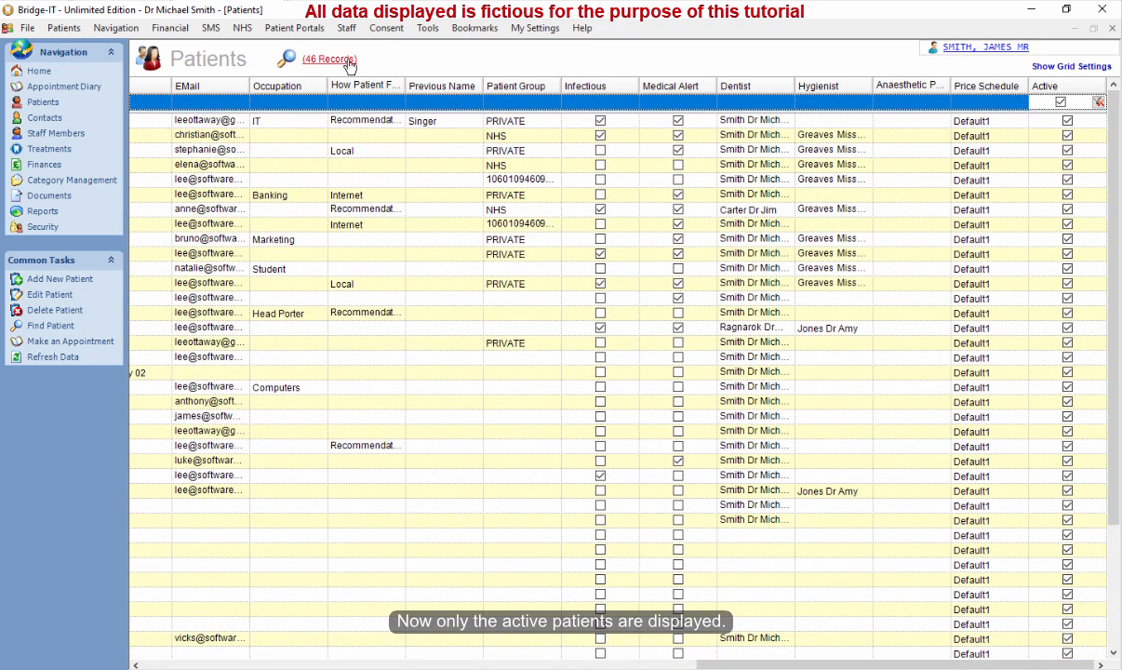
Filter the Active column to show only inactive patients, then clear the Active filter.
{"action": "left_click", "coordinate": [1060, 102]}
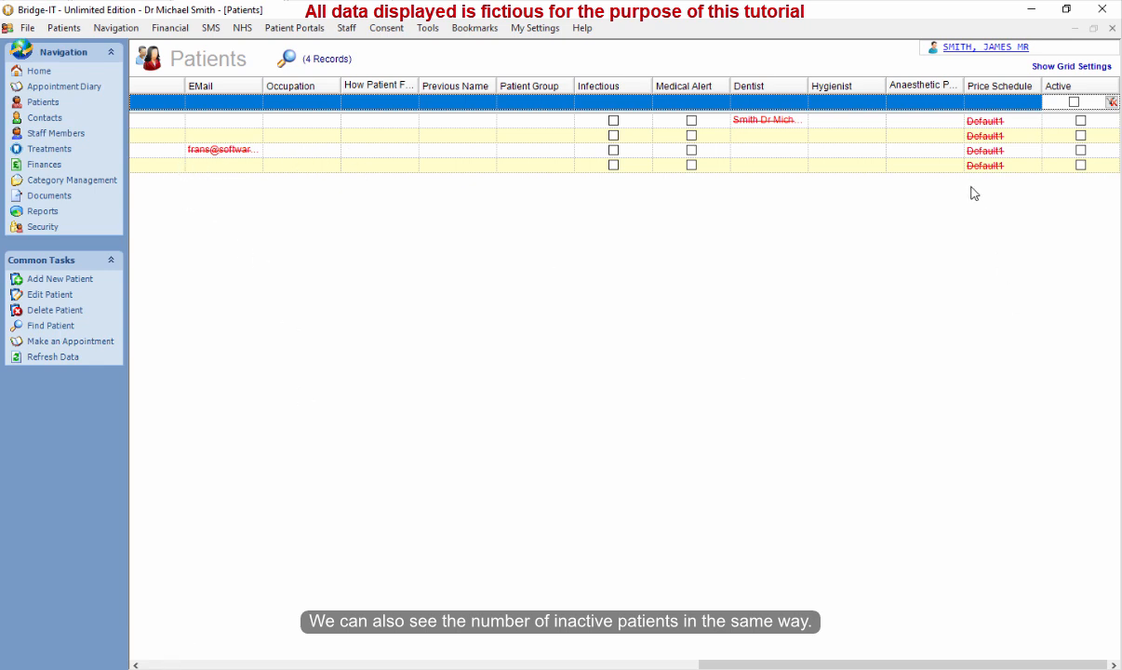
{"action": "left_click", "coordinate": [1112, 102]}
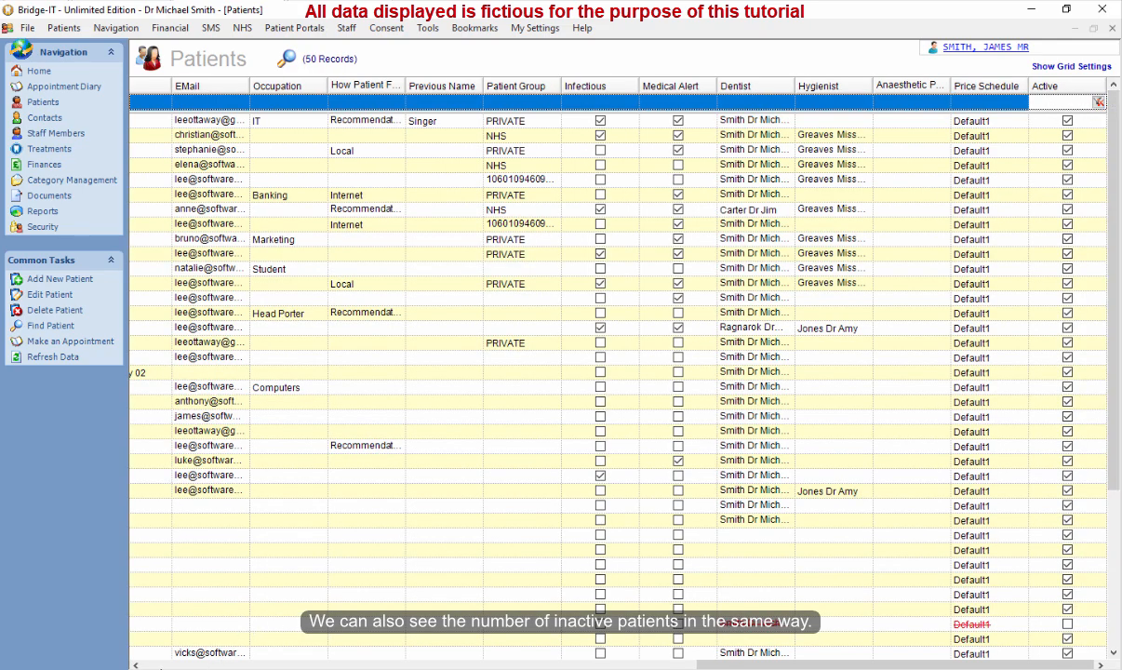
{"action": "left_click", "coordinate": [160, 667]}
{"action": "left_click", "coordinate": [160, 667]}
{"action": "left_click", "coordinate": [475, 402]}
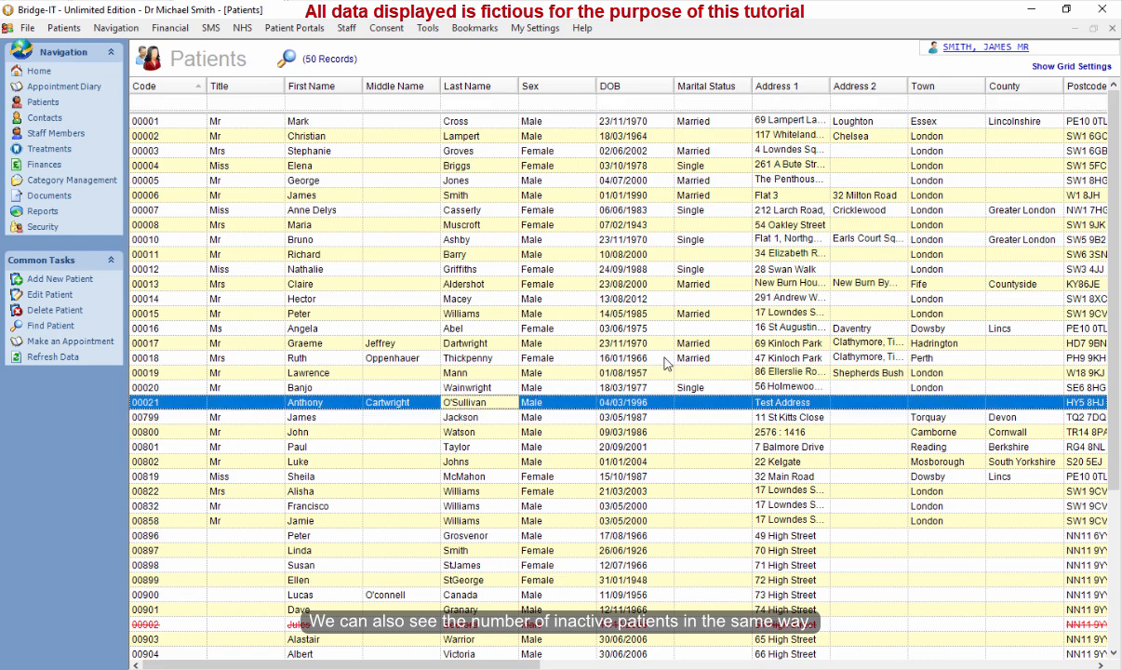
{"action": "left_click", "coordinate": [663, 358]}
{"action": "left_click", "coordinate": [567, 407]}
{"action": "left_click", "coordinate": [584, 347]}
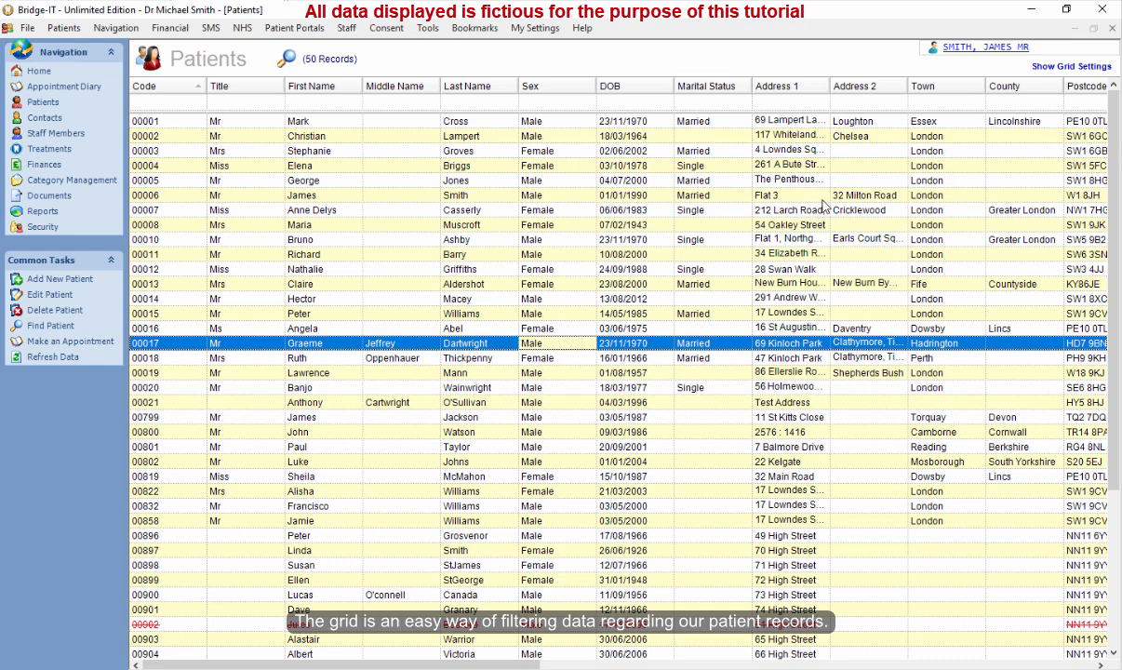
Open the Appointment Diary and select the 11:00 appointment on Monday 01 February 2021.
{"action": "left_click", "coordinate": [56, 86]}
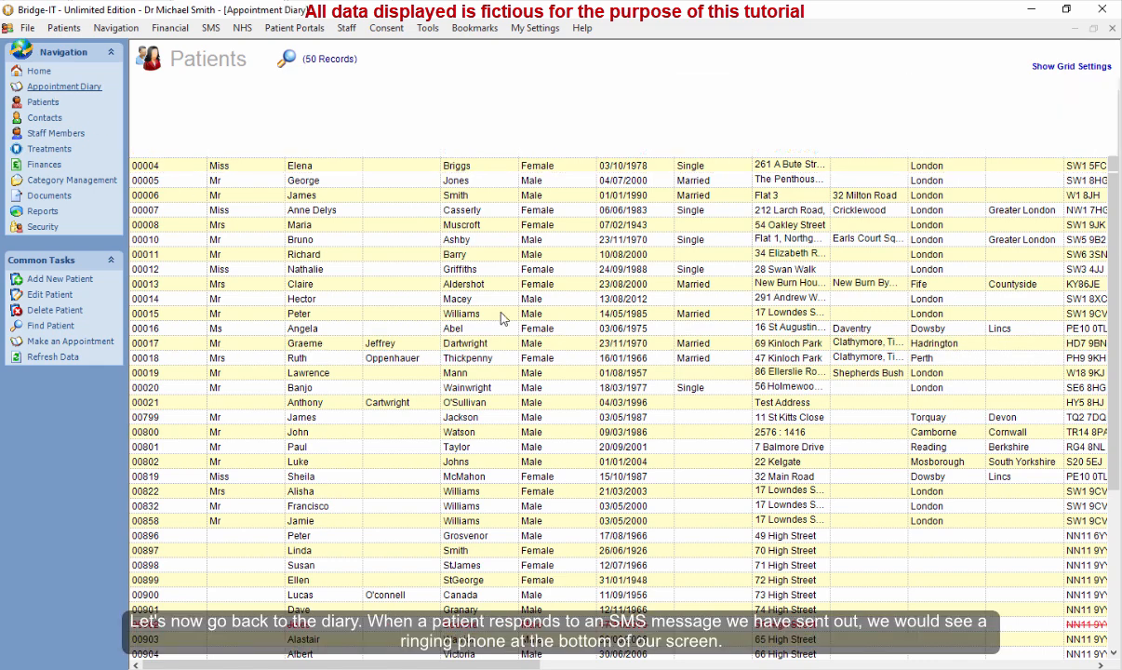
{"action": "left_click", "coordinate": [872, 313]}
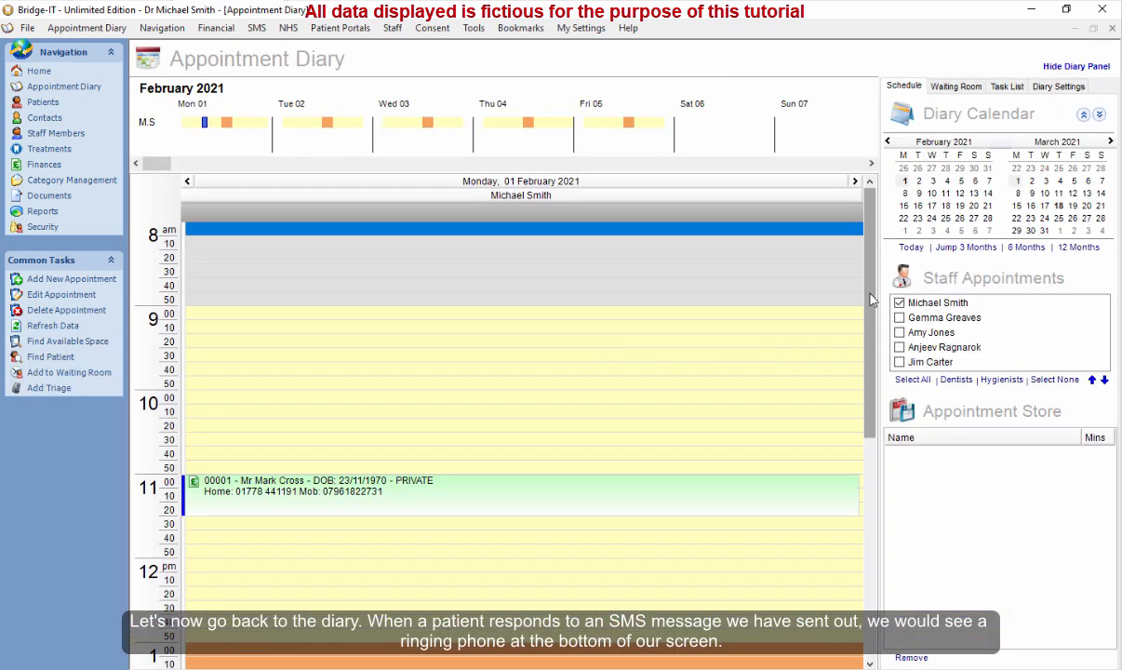
{"action": "left_click_drag", "start_coordinate": [873, 313], "coordinate": [874, 382]}
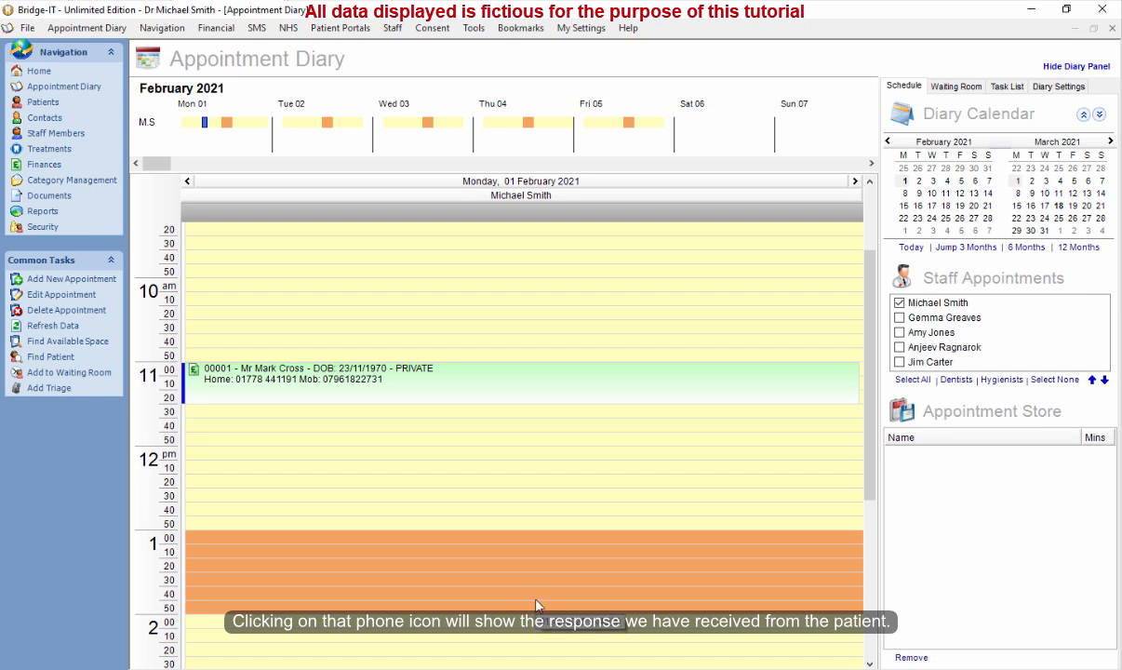
{"action": "left_click", "coordinate": [506, 377]}
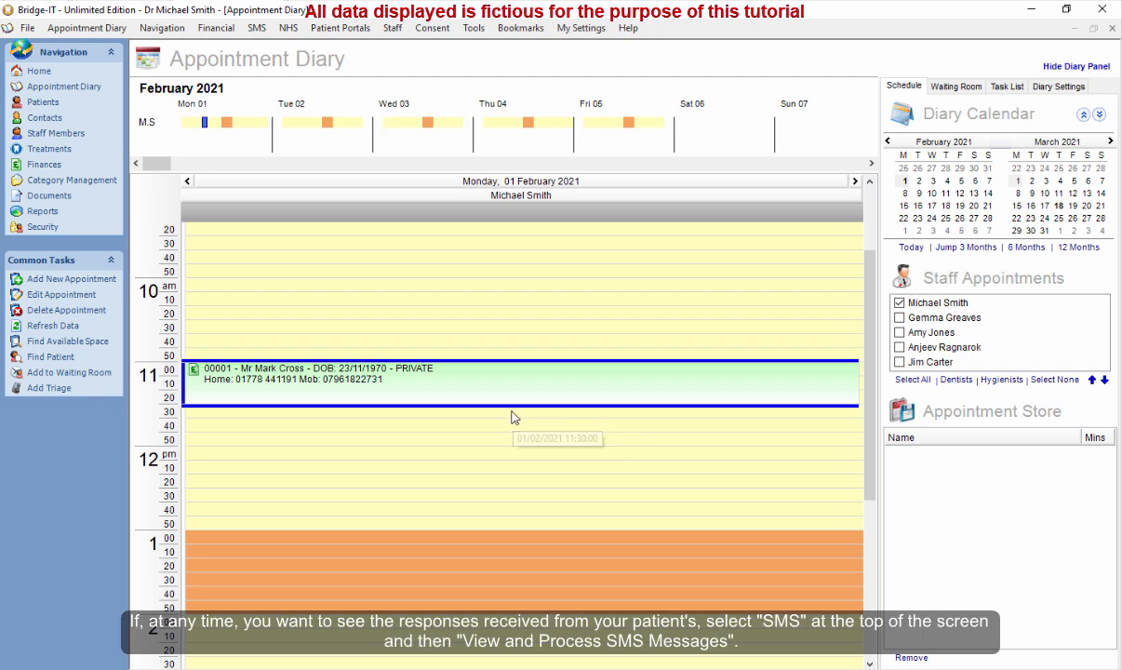
Open View and Process SMS Messages and select the received reply.
{"action": "left_click", "coordinate": [257, 30]}
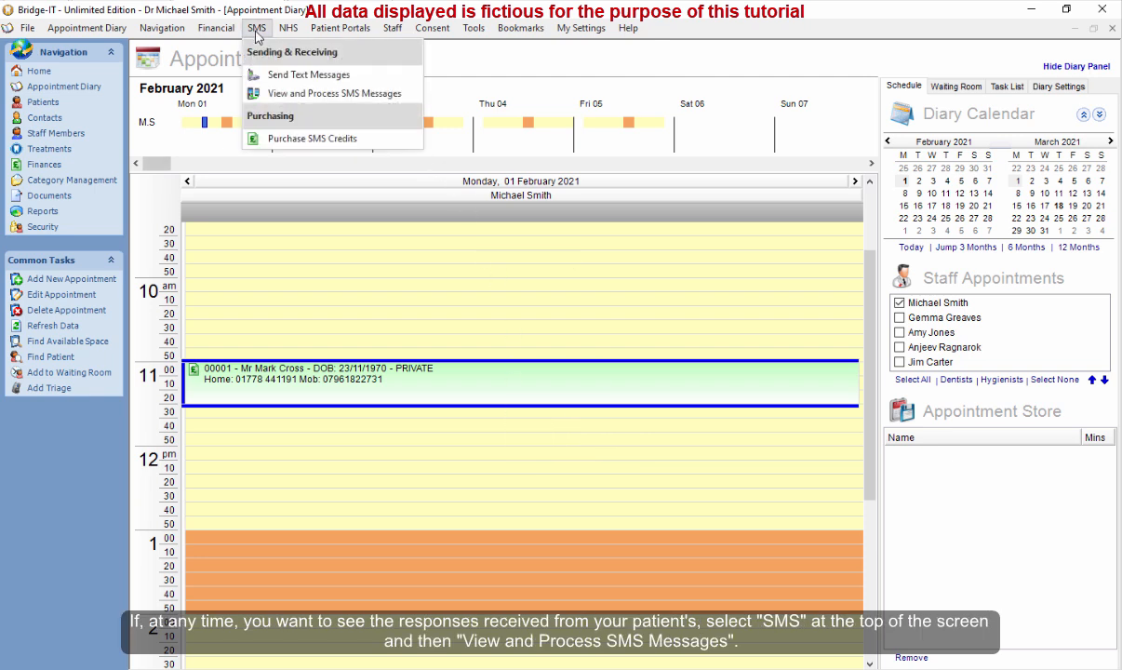
{"action": "left_click", "coordinate": [338, 94]}
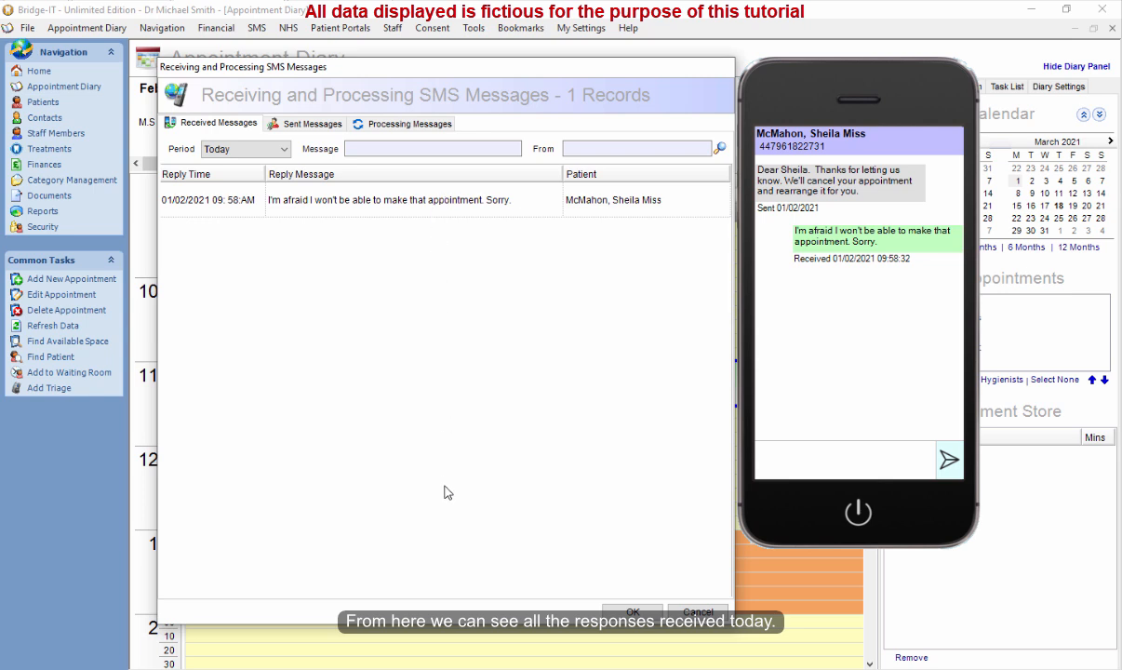
{"action": "left_click", "coordinate": [389, 211]}
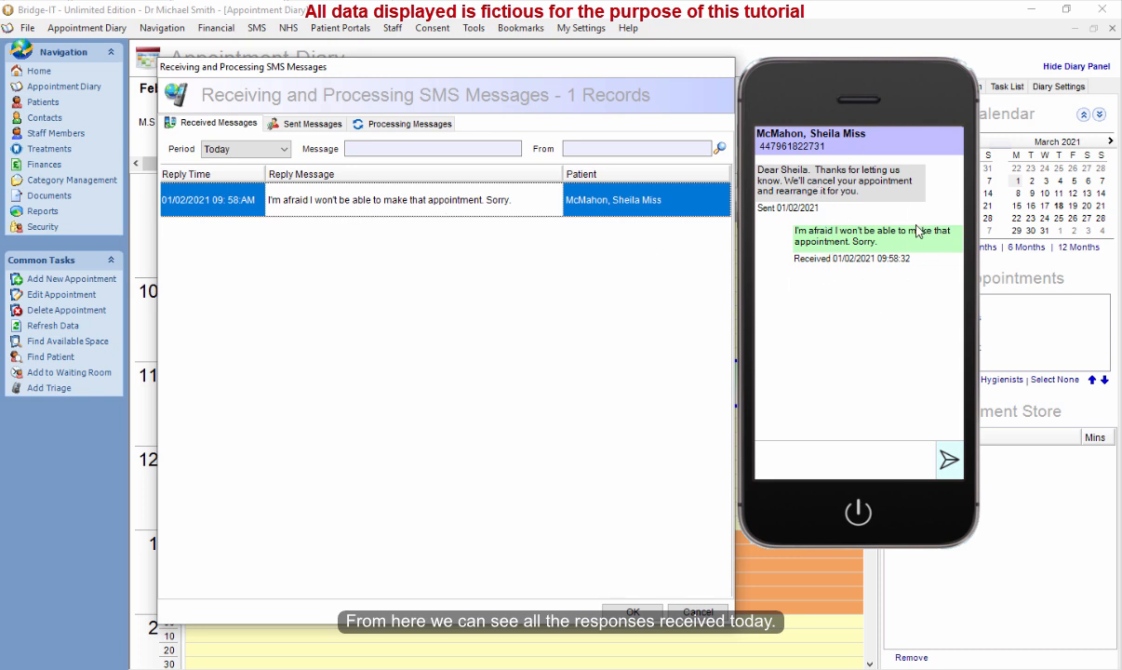
Switch the received-messages period to Last 3 Days, then All Replies, then back to Today.
{"action": "left_click", "coordinate": [280, 149]}
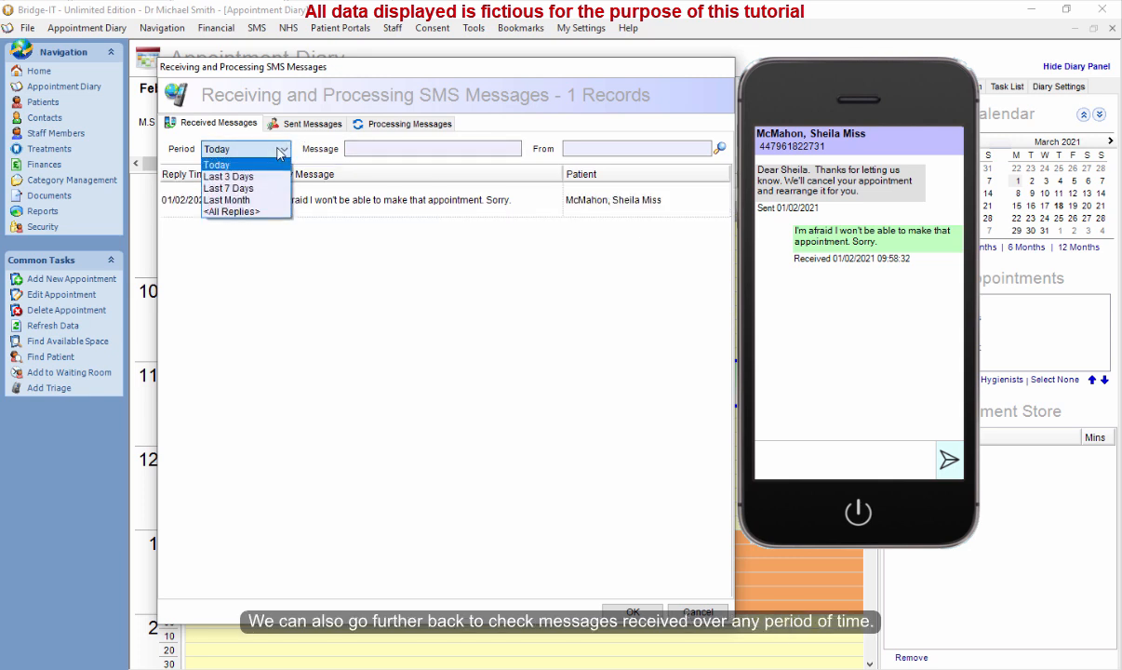
{"action": "left_click", "coordinate": [229, 177]}
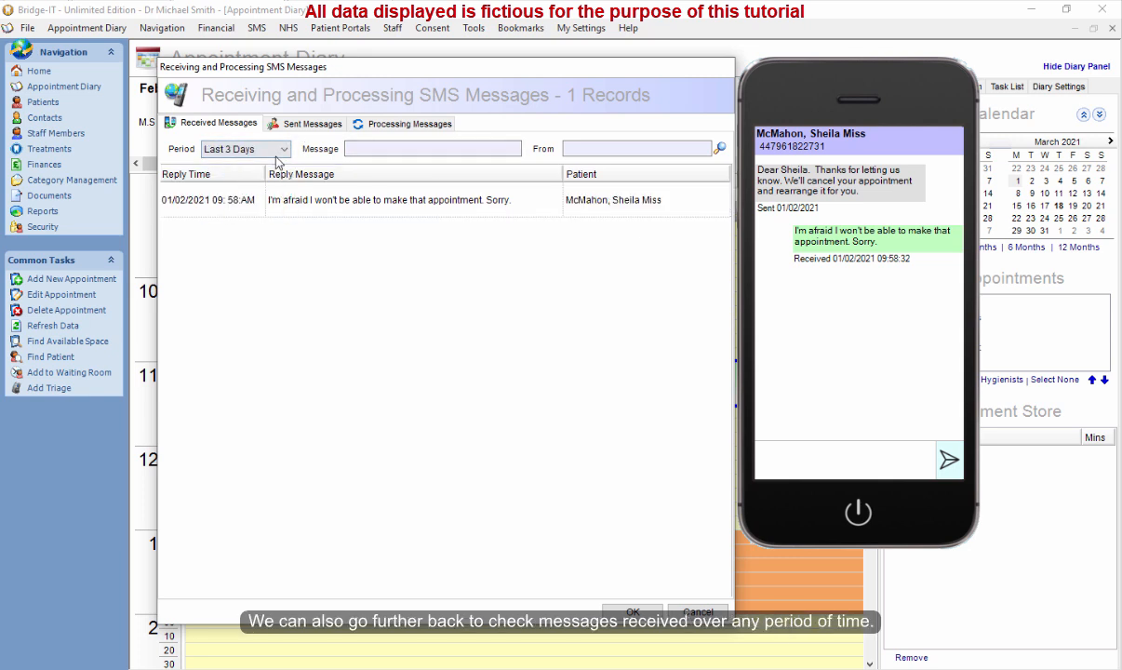
{"action": "left_click", "coordinate": [261, 150]}
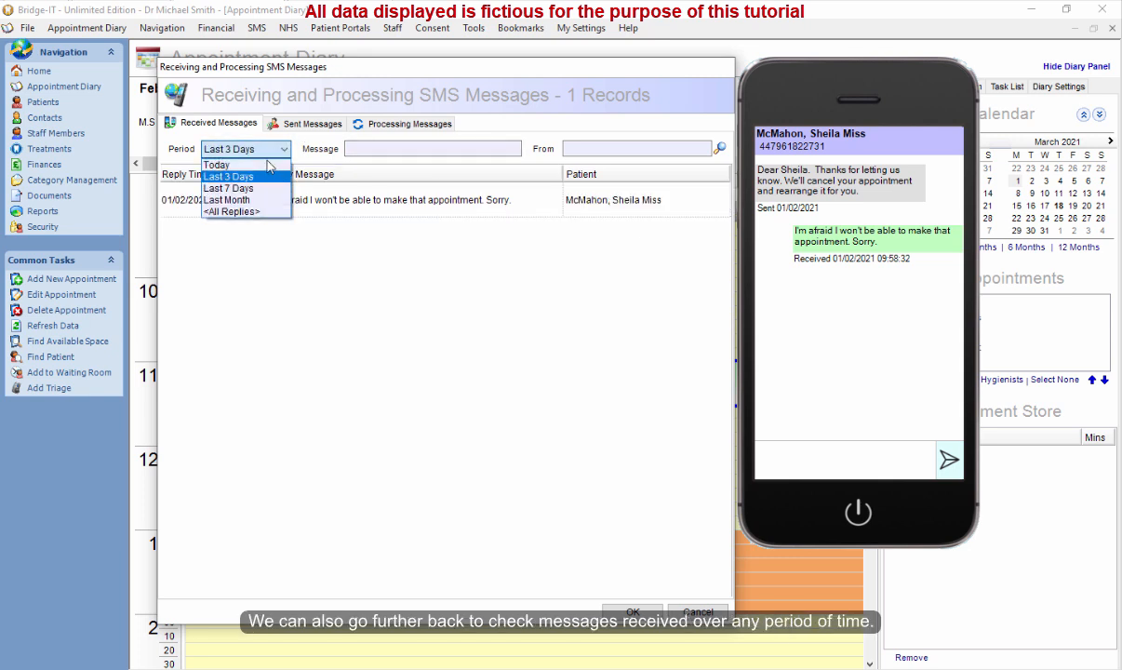
{"action": "left_click", "coordinate": [253, 211]}
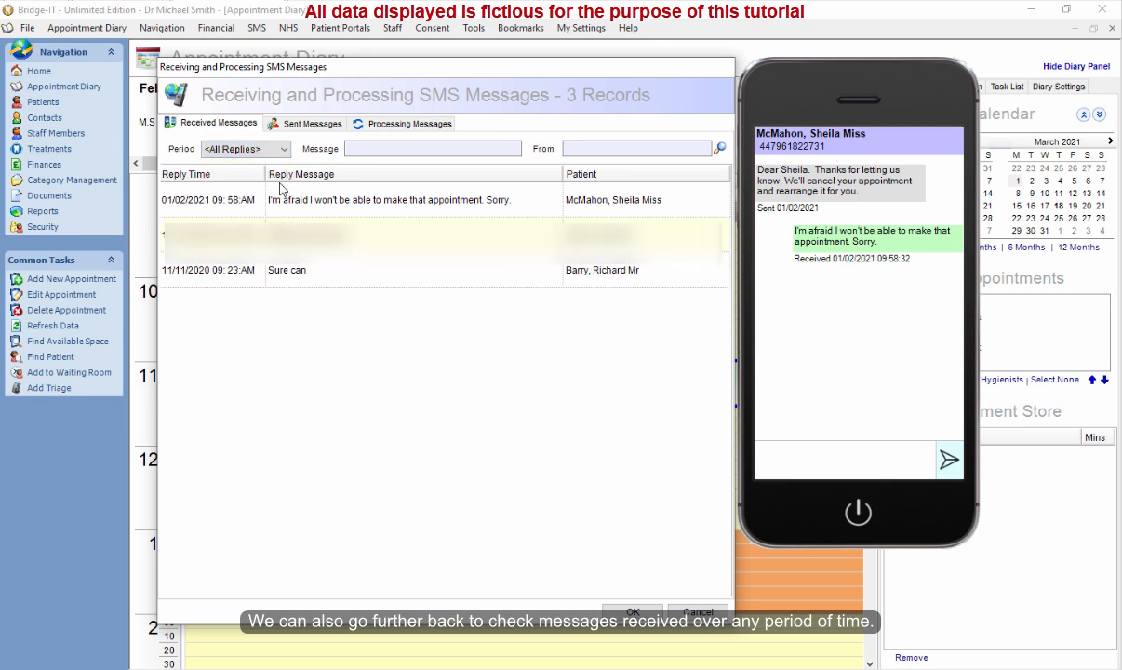
{"action": "left_click", "coordinate": [261, 149]}
{"action": "left_click", "coordinate": [245, 163]}
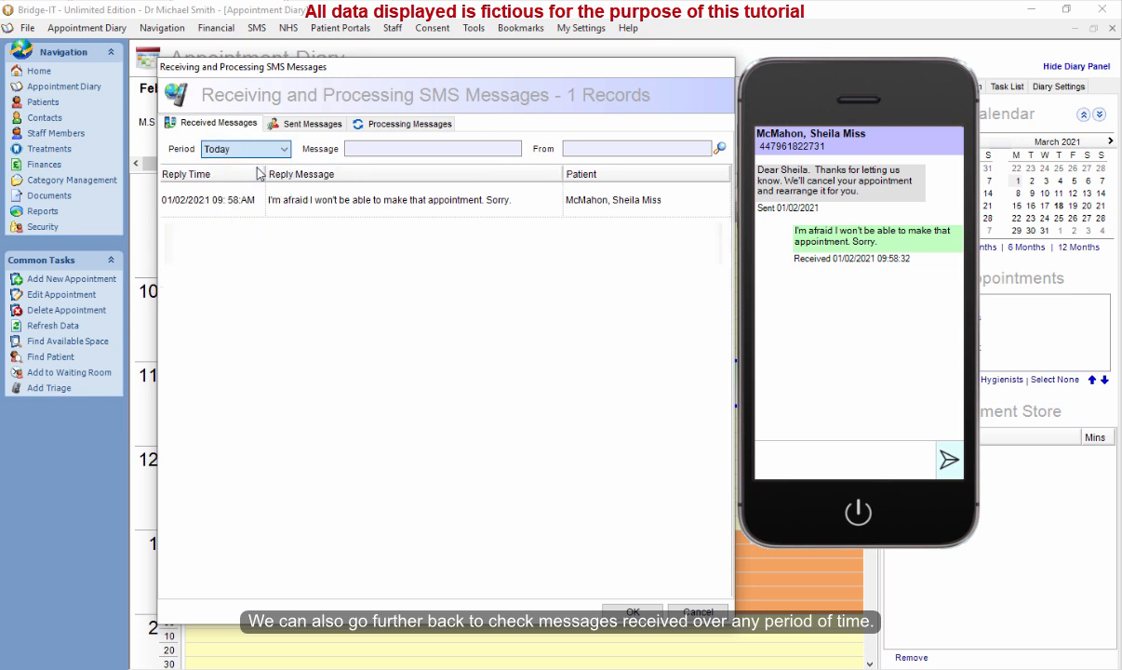
{"action": "left_click", "coordinate": [351, 199]}
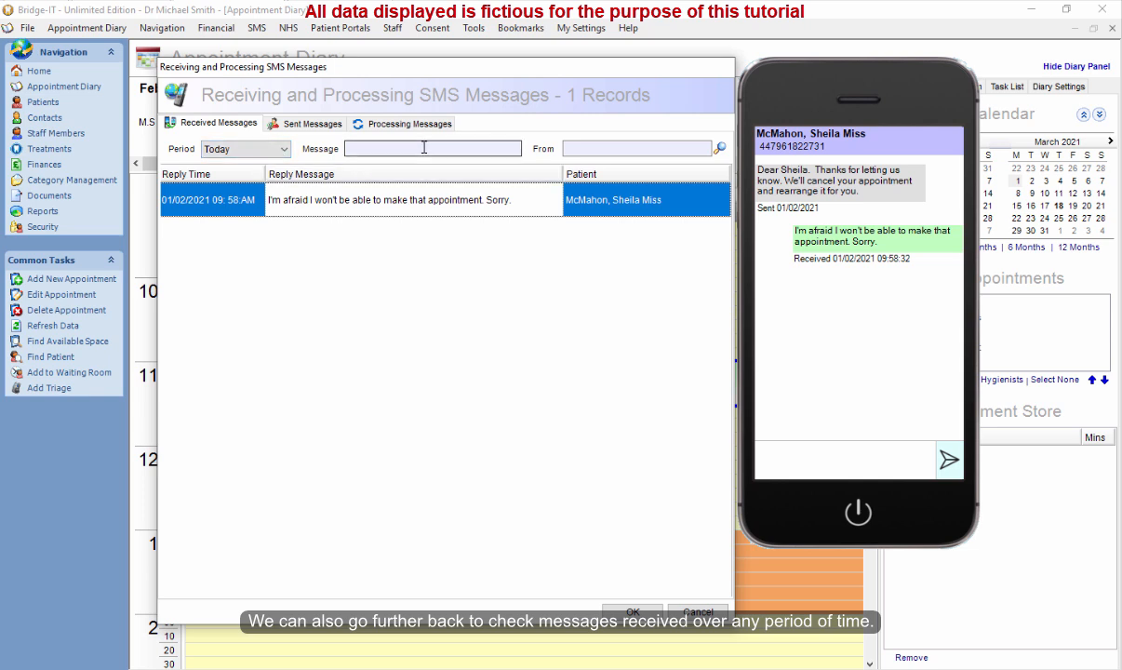
Filter the received messages by the sending patient's surname.
{"action": "left_click", "coordinate": [720, 151]}
{"action": "left_click", "coordinate": [645, 147]}
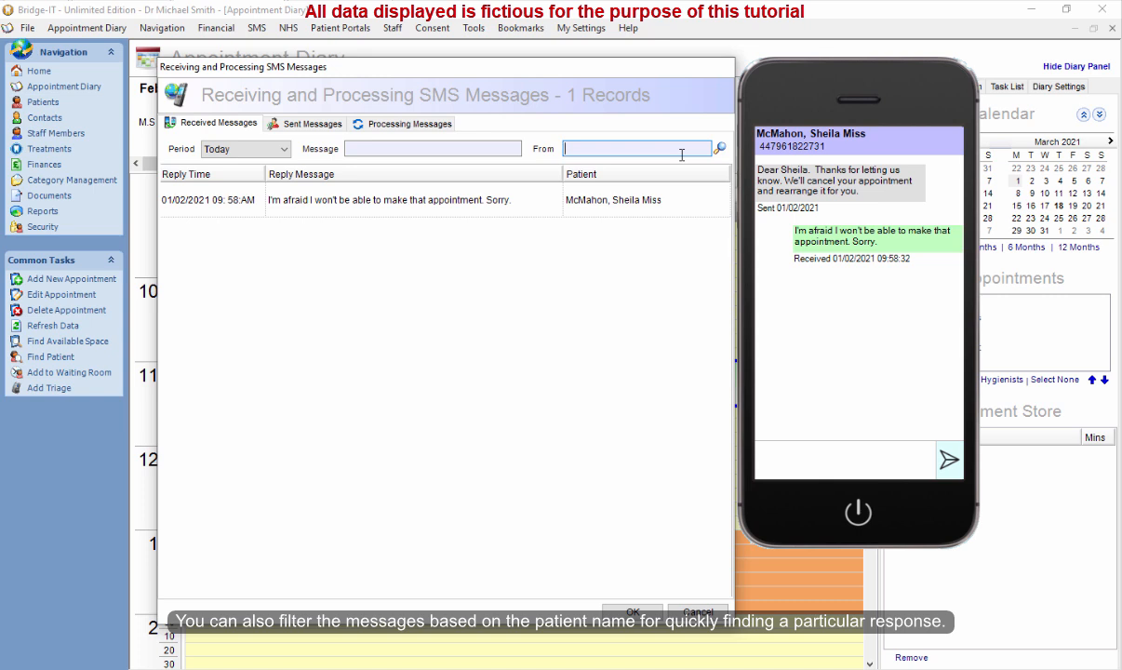
{"action": "type", "text": "smith"}
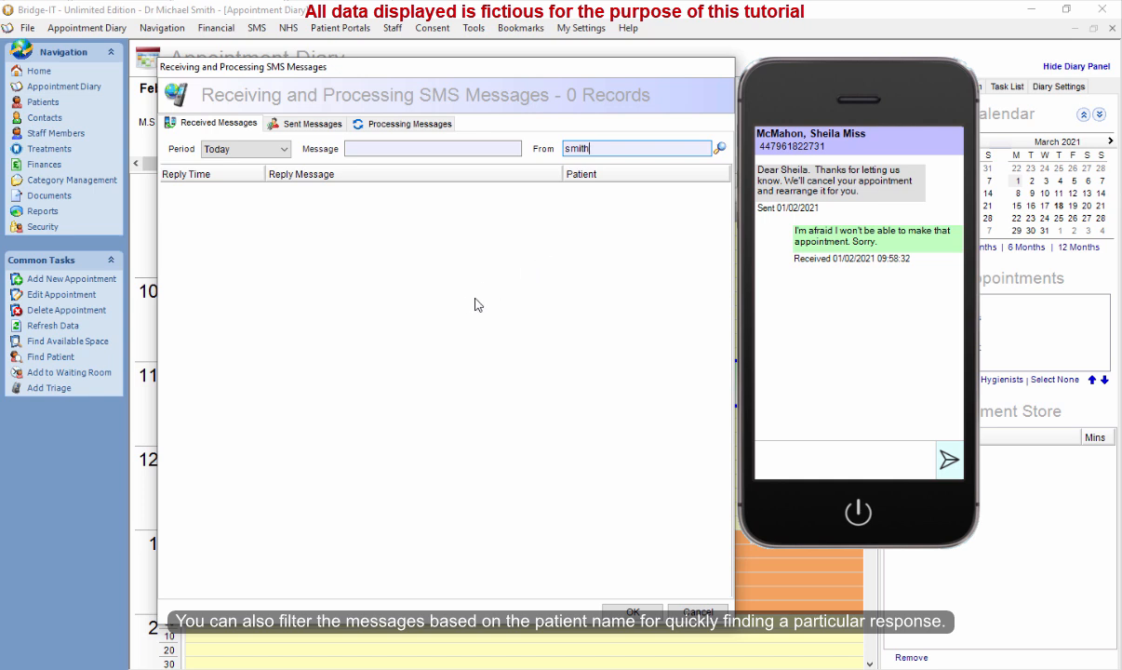
{"action": "key", "text": "BackSpace"}
{"action": "key", "text": "BackSpace"}
{"action": "key", "text": "BackSpace"}
{"action": "key", "text": "BackSpace"}
{"action": "type", "text": "mcmahon"}
{"action": "key", "text": "Return"}
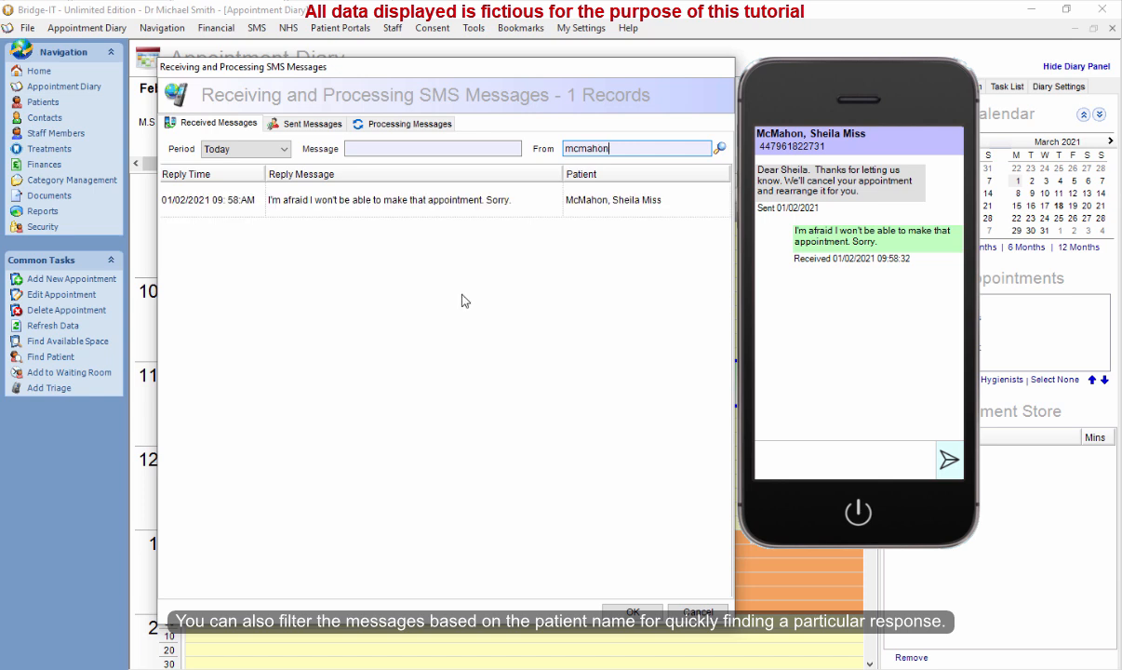
Select the filtered reply and close the SMS messages dialog.
{"action": "left_click", "coordinate": [577, 197]}
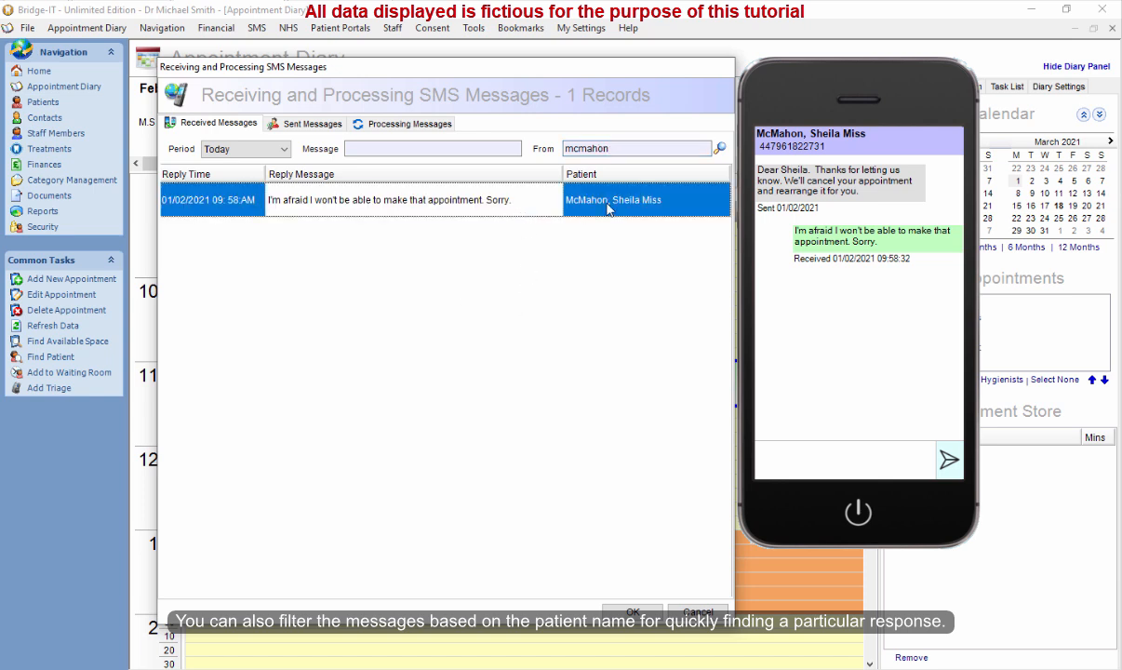
{"action": "left_click", "coordinate": [503, 202]}
{"action": "left_click", "coordinate": [633, 613]}
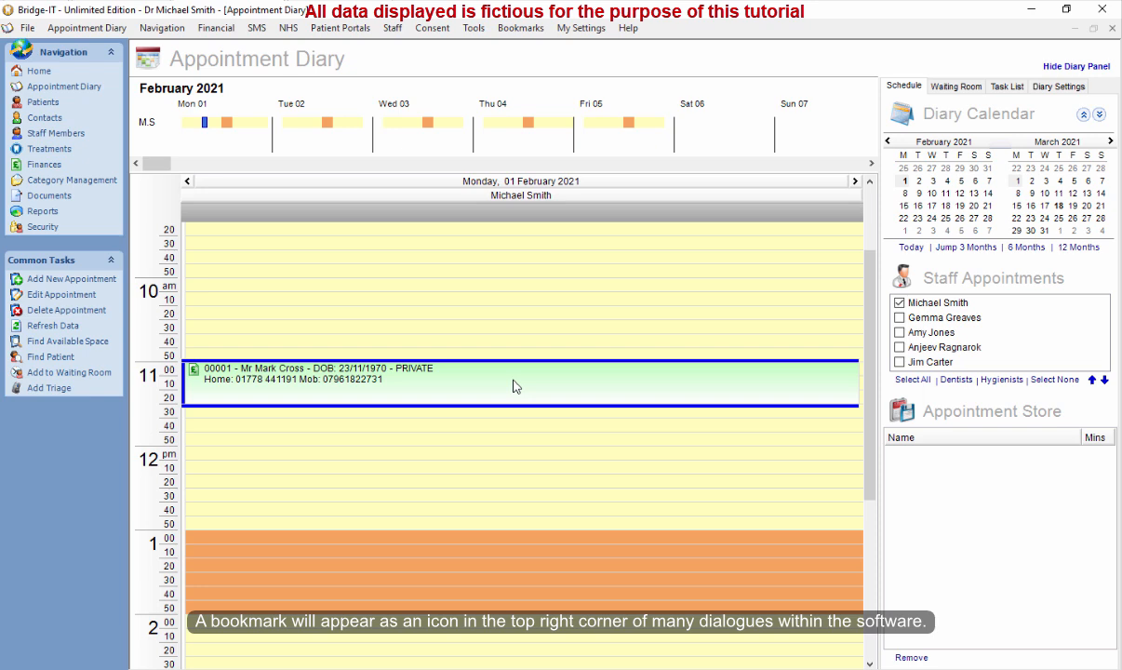
Open the 11:00 appointment in the editor and abandon it unchanged.
{"action": "double_click", "coordinate": [516, 387]}
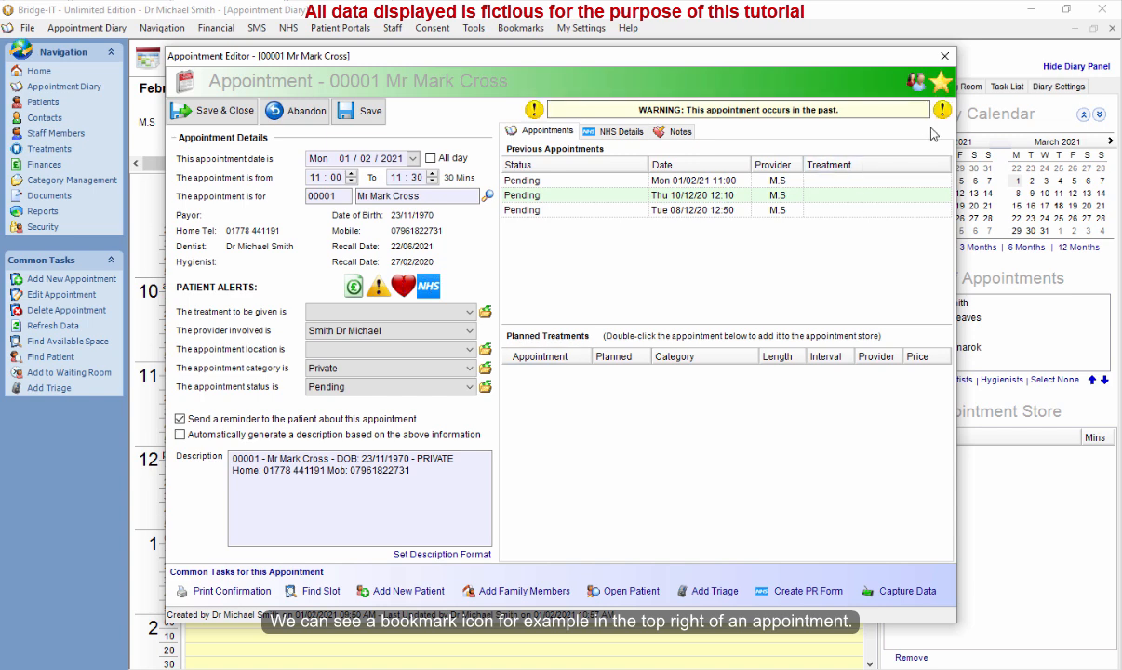
{"action": "left_click", "coordinate": [946, 88]}
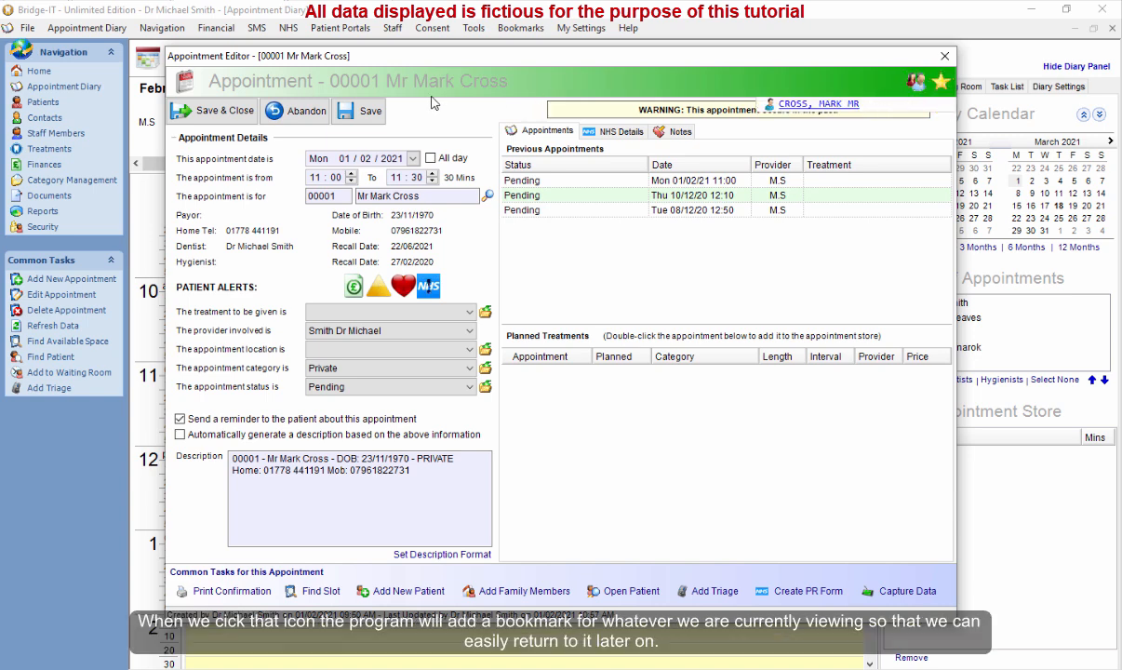
{"action": "left_click", "coordinate": [300, 111]}
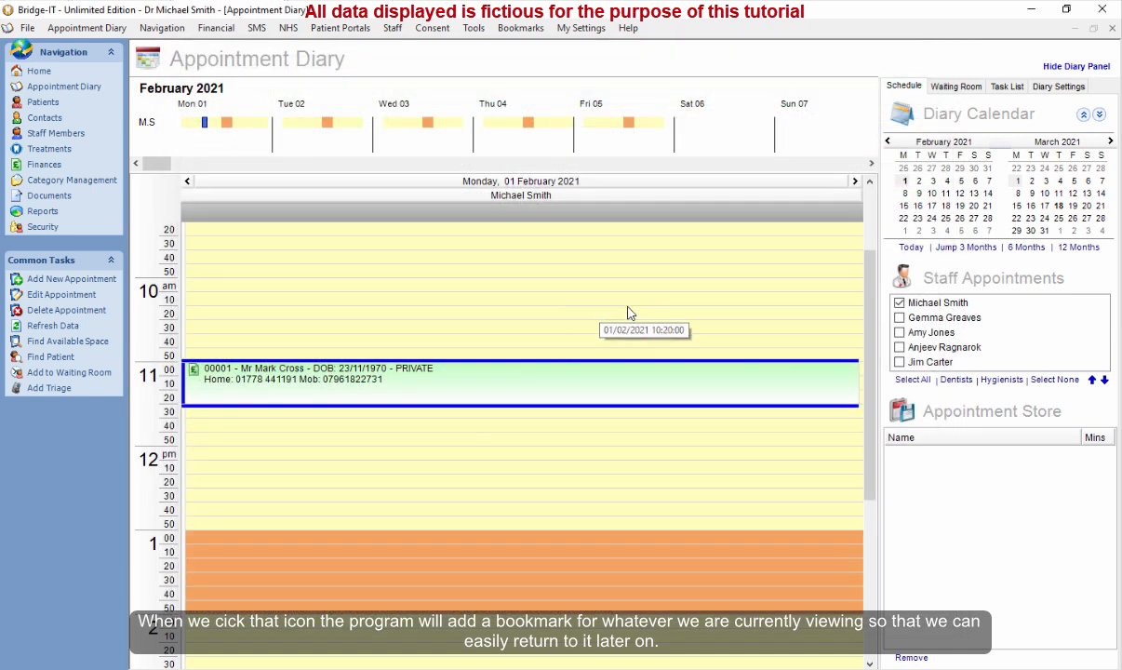
Reopen the 11:00 appointment, bookmark it without adding a comment, and save and close the editor.
{"action": "double_click", "coordinate": [517, 386]}
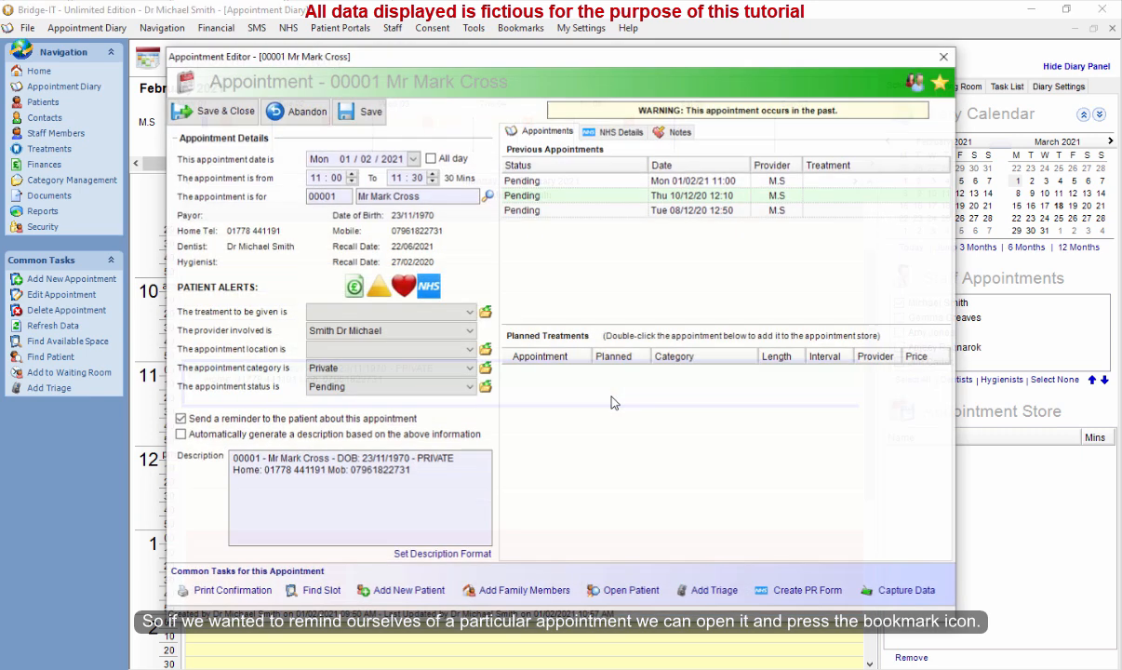
{"action": "left_click", "coordinate": [942, 83]}
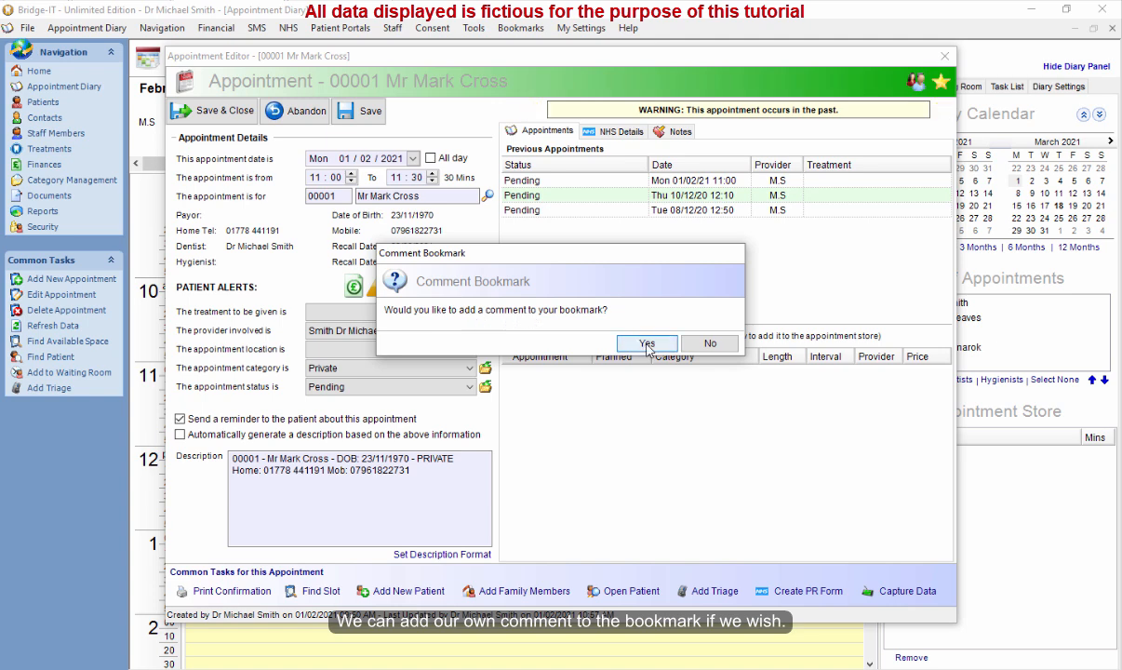
{"action": "left_click", "coordinate": [706, 345]}
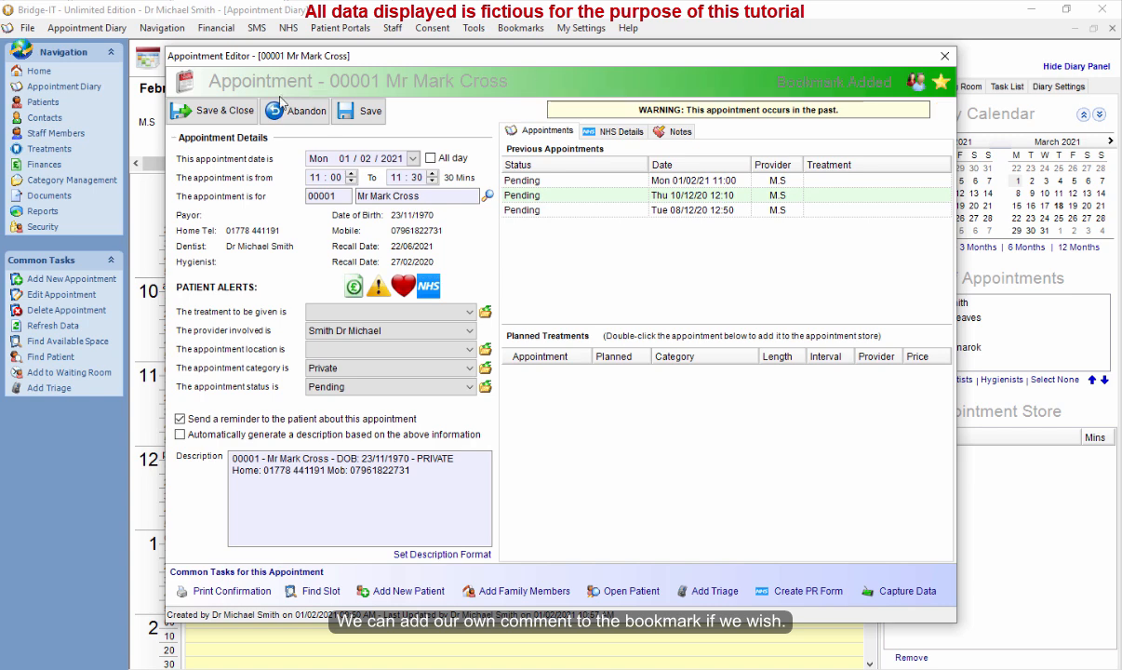
{"action": "left_click", "coordinate": [228, 113]}
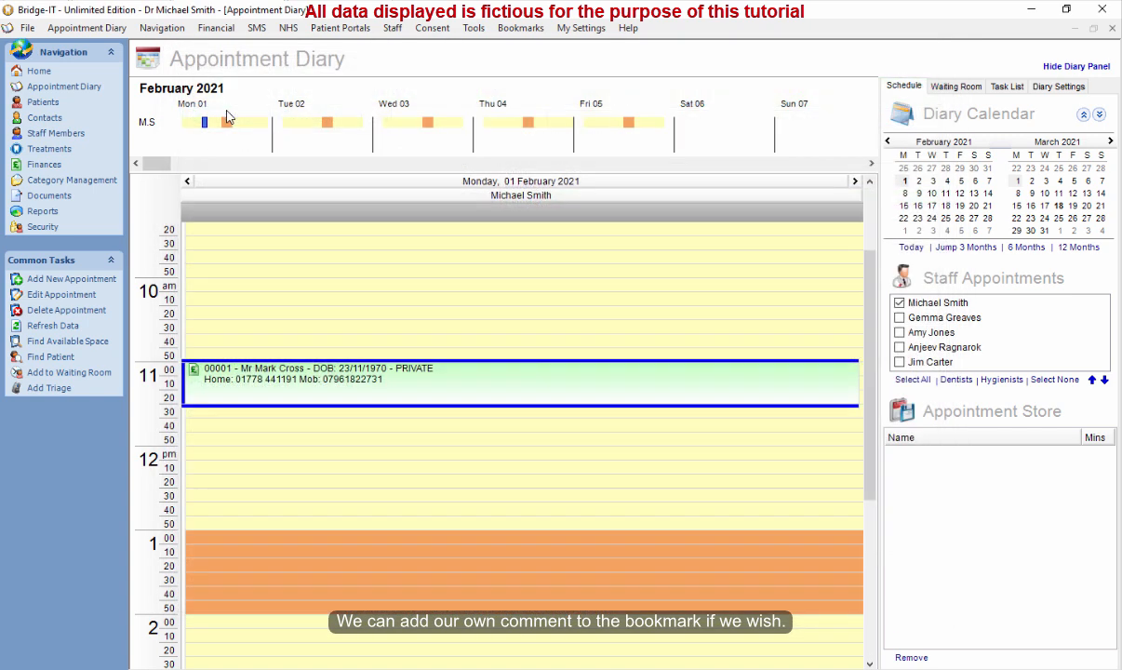
Open the appointment's patient record and show its Charting tab.
{"action": "right_click", "coordinate": [474, 381]}
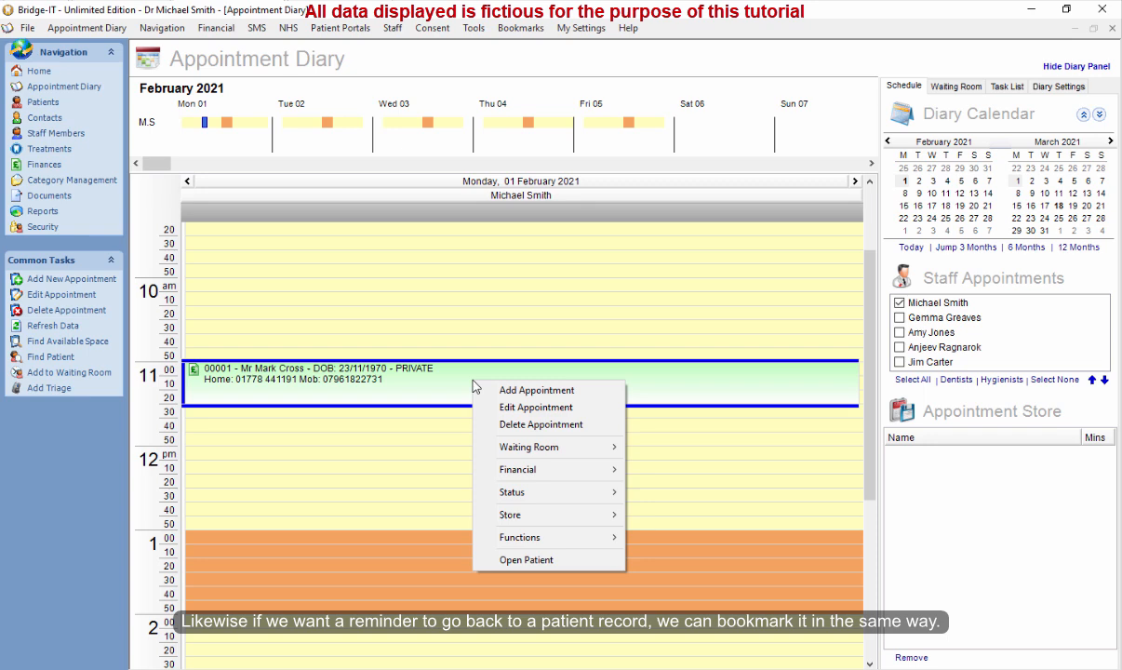
{"action": "left_click", "coordinate": [551, 560]}
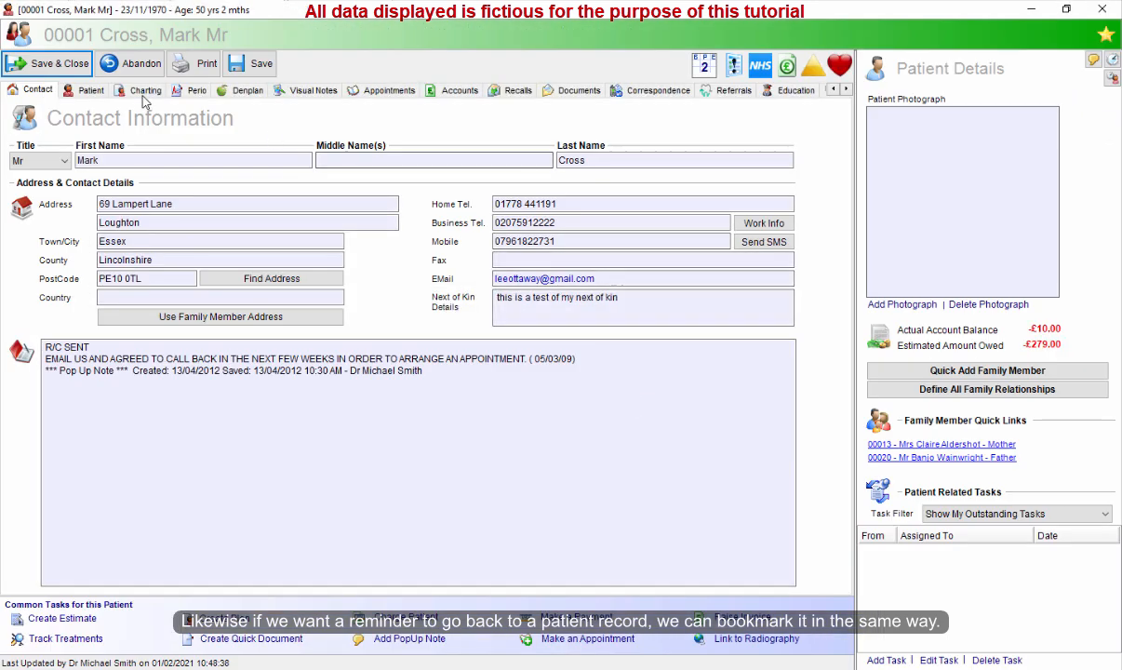
{"action": "left_click", "coordinate": [146, 91]}
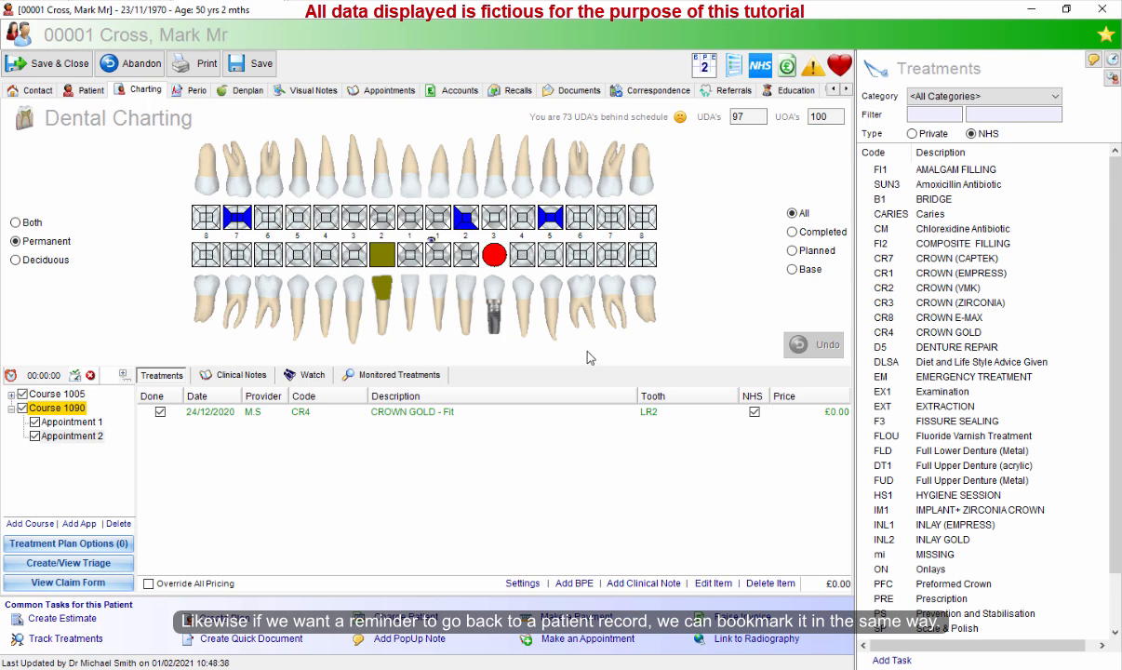
Bookmark the patient record with the comment "Clinical notes required".
{"action": "left_click", "coordinate": [1106, 35]}
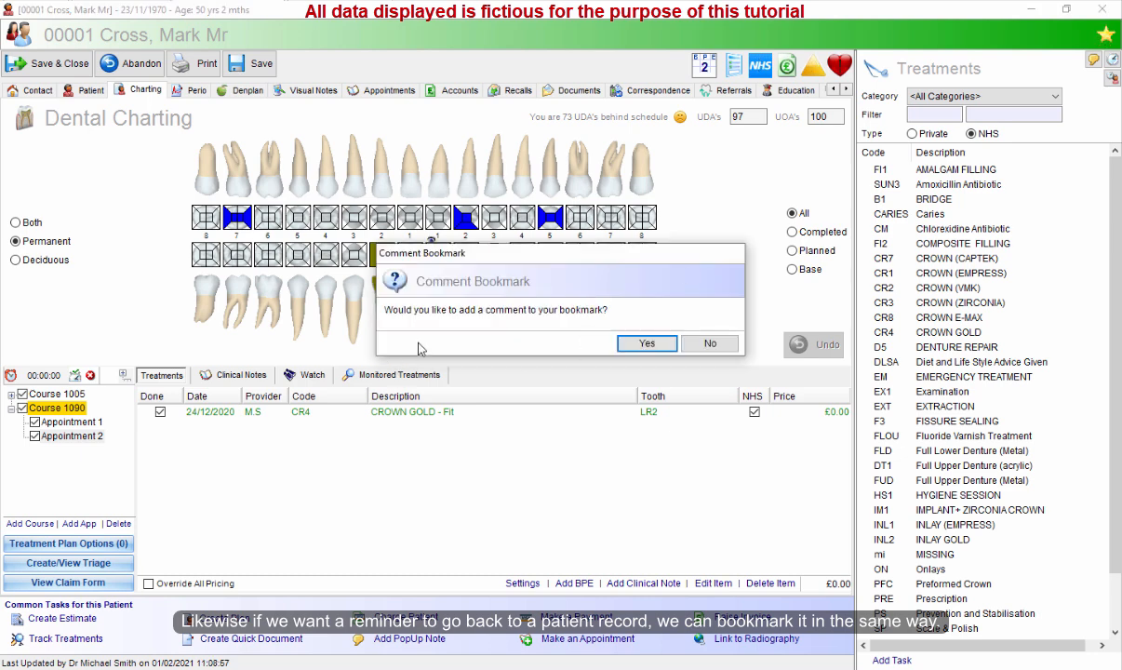
{"action": "left_click", "coordinate": [647, 342]}
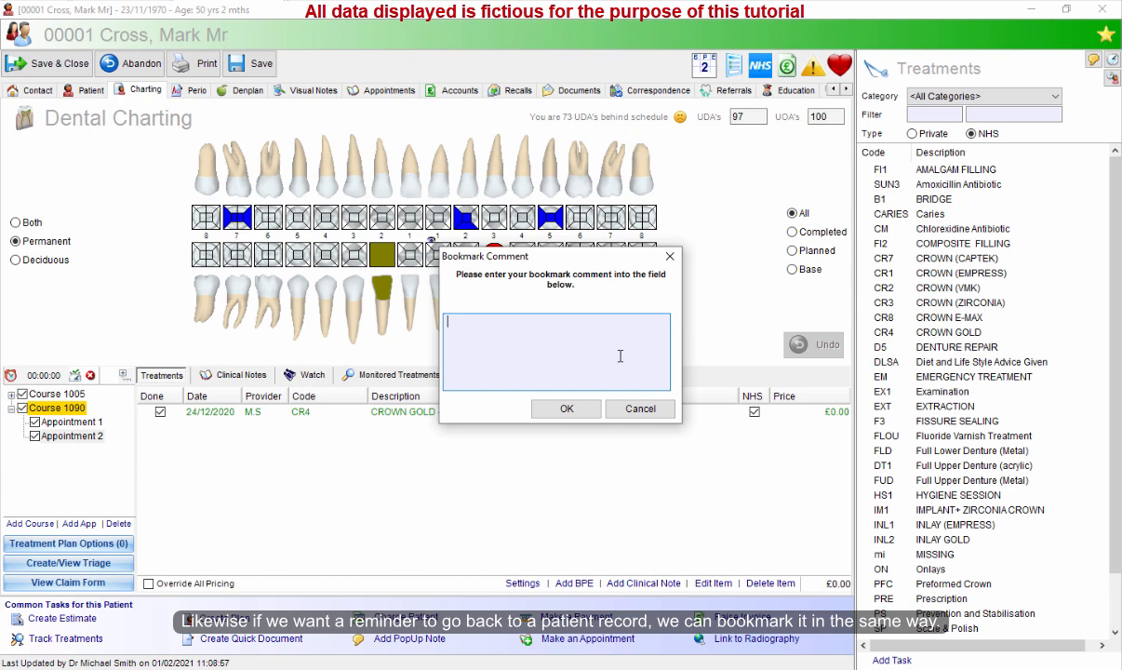
{"action": "type", "text": "Clinuical notes required"}
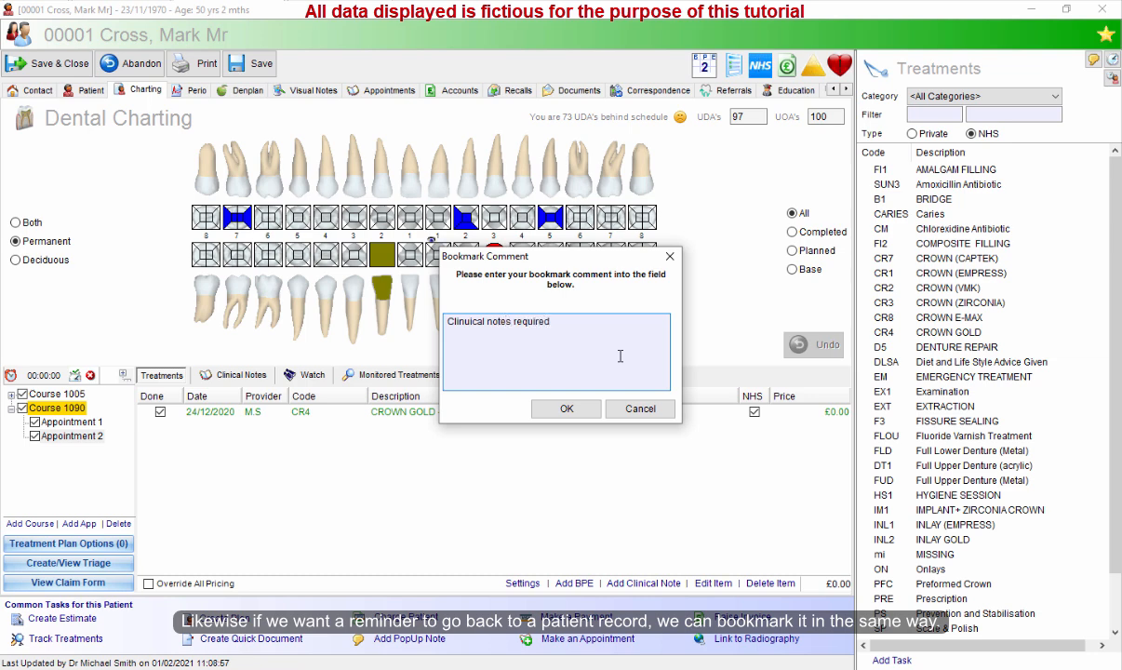
{"action": "key", "text": "Left"}
{"action": "key", "text": "Left"}
{"action": "key", "text": "Left"}
{"action": "key", "text": "Left"}
{"action": "key", "text": "Left"}
{"action": "key", "text": "BackSpace"}
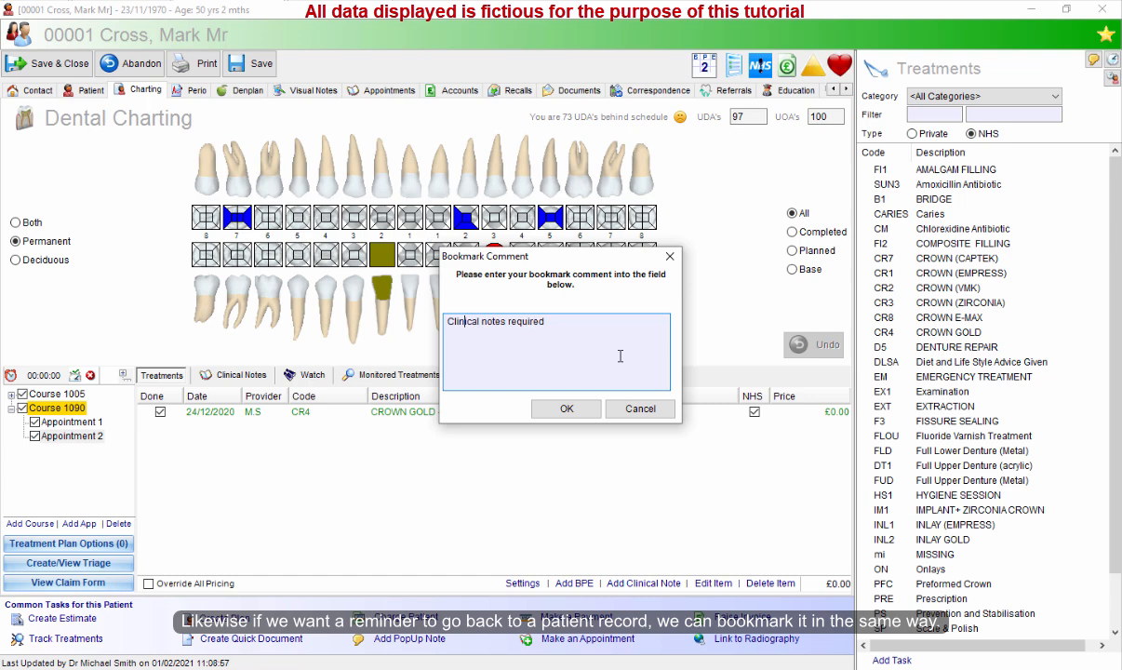
{"action": "left_click", "coordinate": [565, 408]}
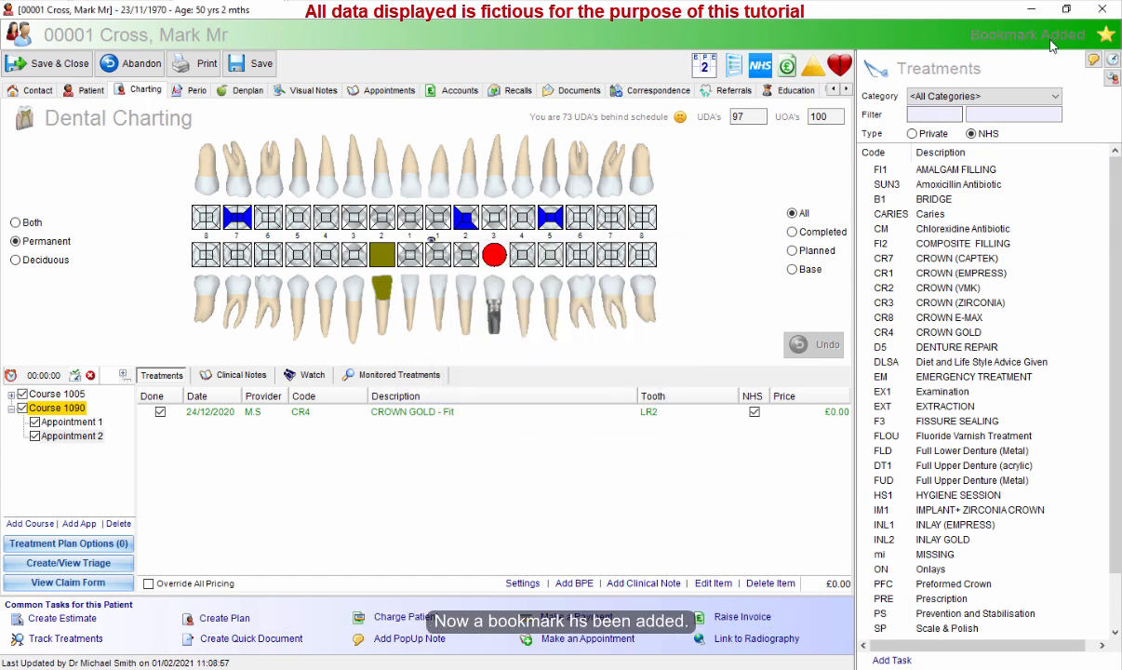
Save and close the patient record without notifying reception and without updating the recall.
{"action": "left_click", "coordinate": [47, 63]}
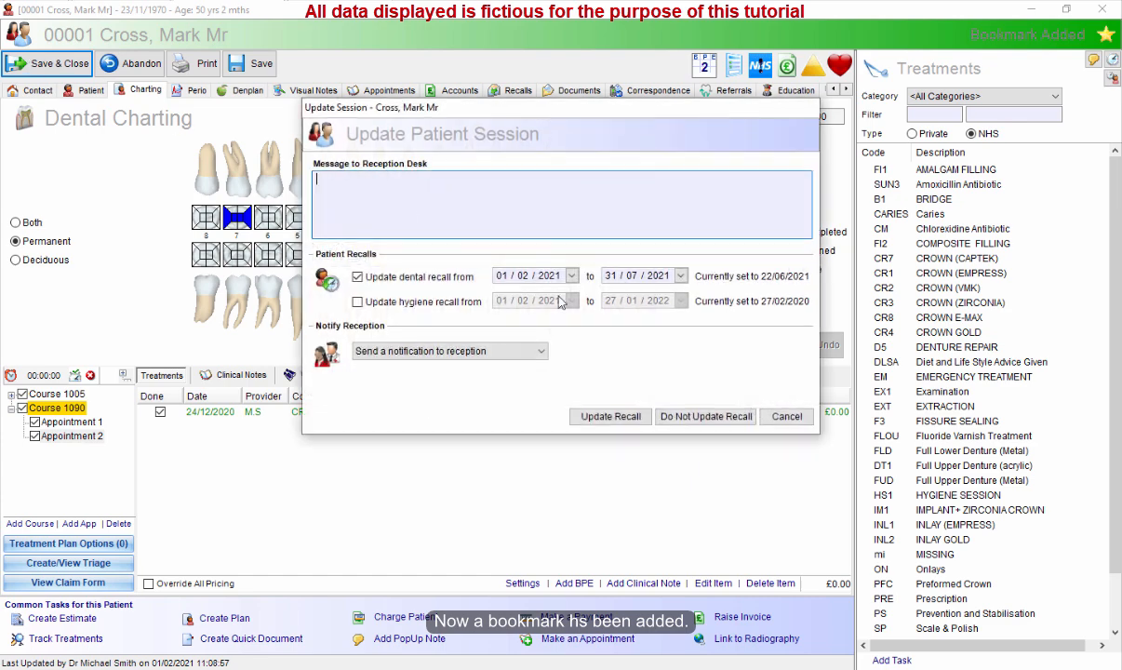
{"action": "left_click", "coordinate": [446, 351]}
{"action": "left_click", "coordinate": [428, 377]}
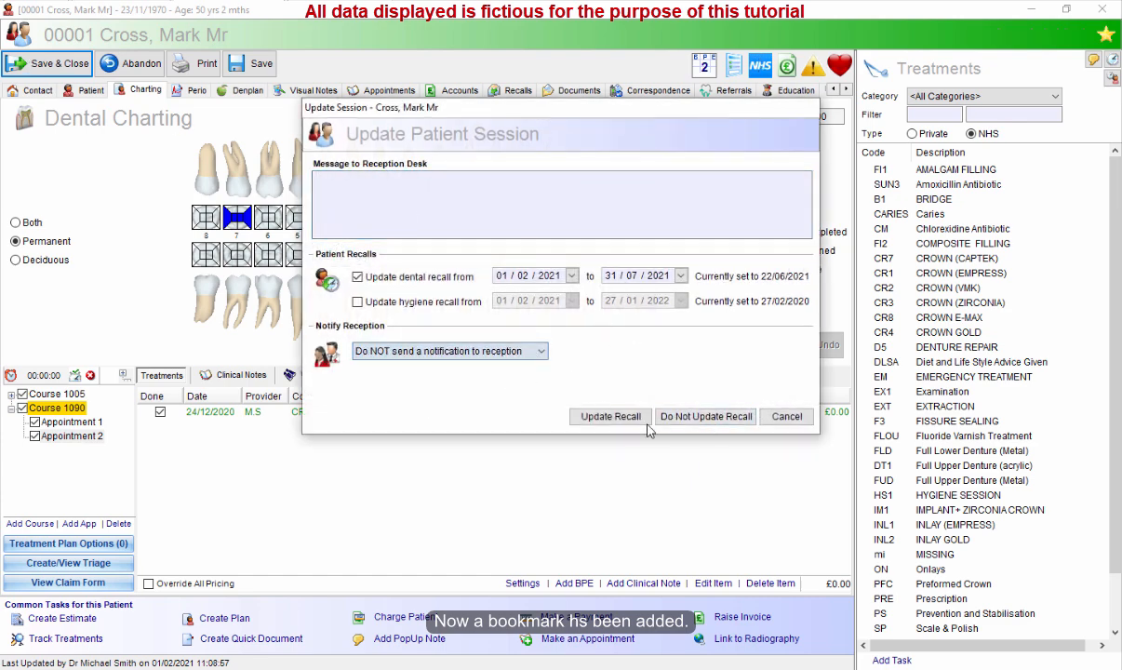
{"action": "left_click", "coordinate": [707, 418]}
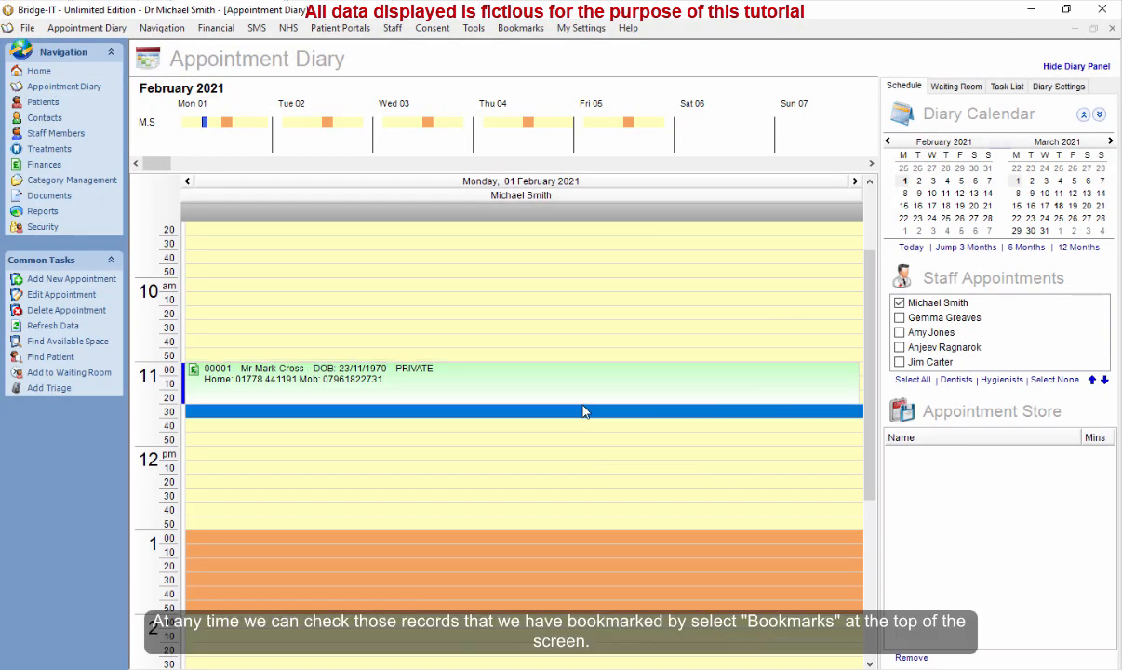
Go to the Patients list and open the bookmarks list.
{"action": "left_click", "coordinate": [38, 72]}
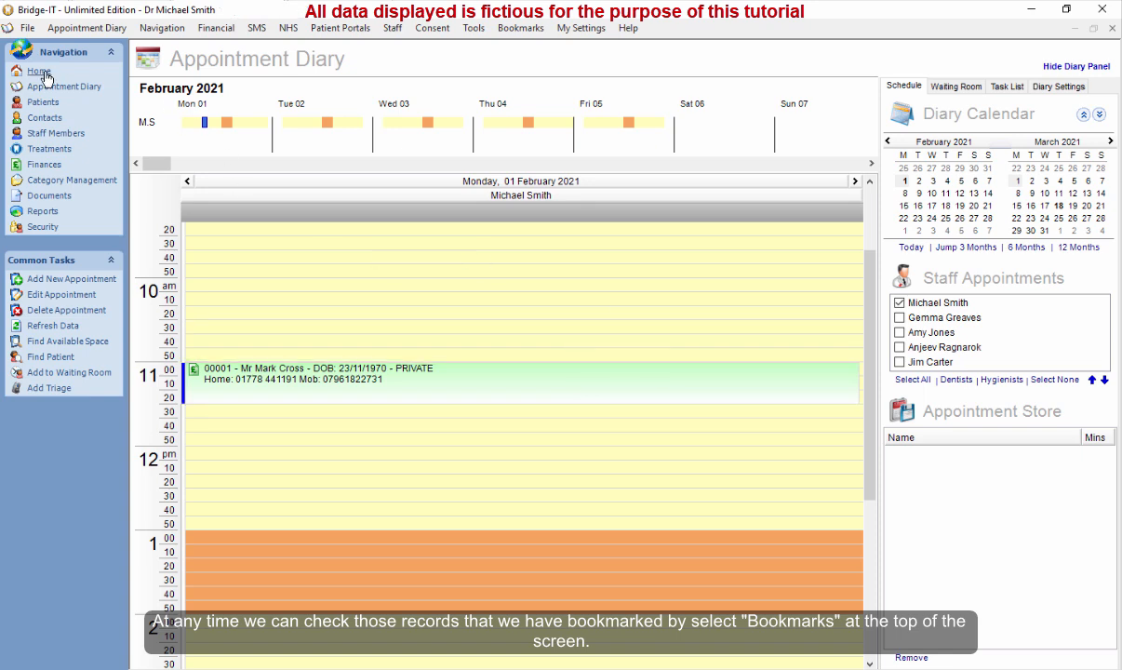
{"action": "left_click", "coordinate": [76, 87]}
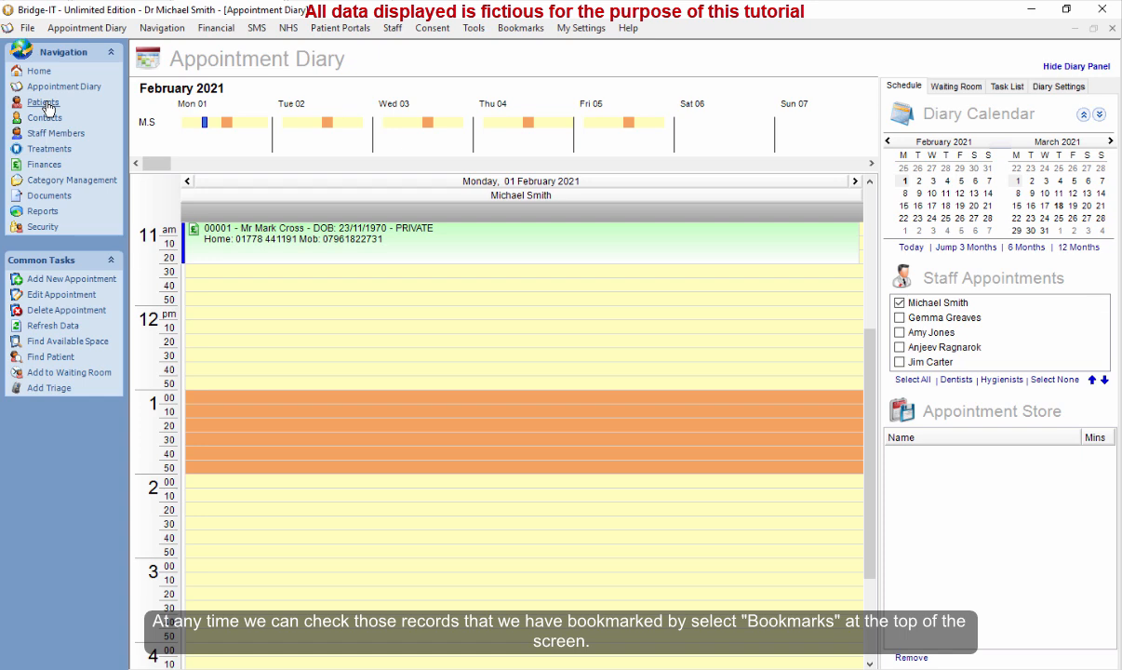
{"action": "left_click", "coordinate": [43, 103]}
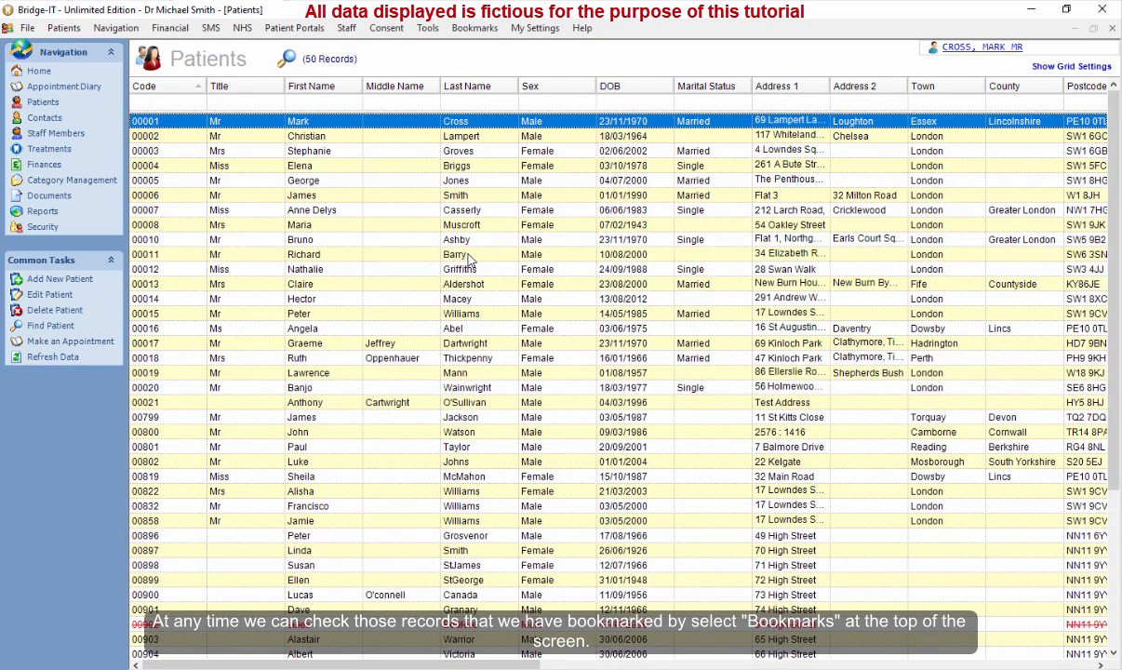
{"action": "left_click", "coordinate": [474, 29]}
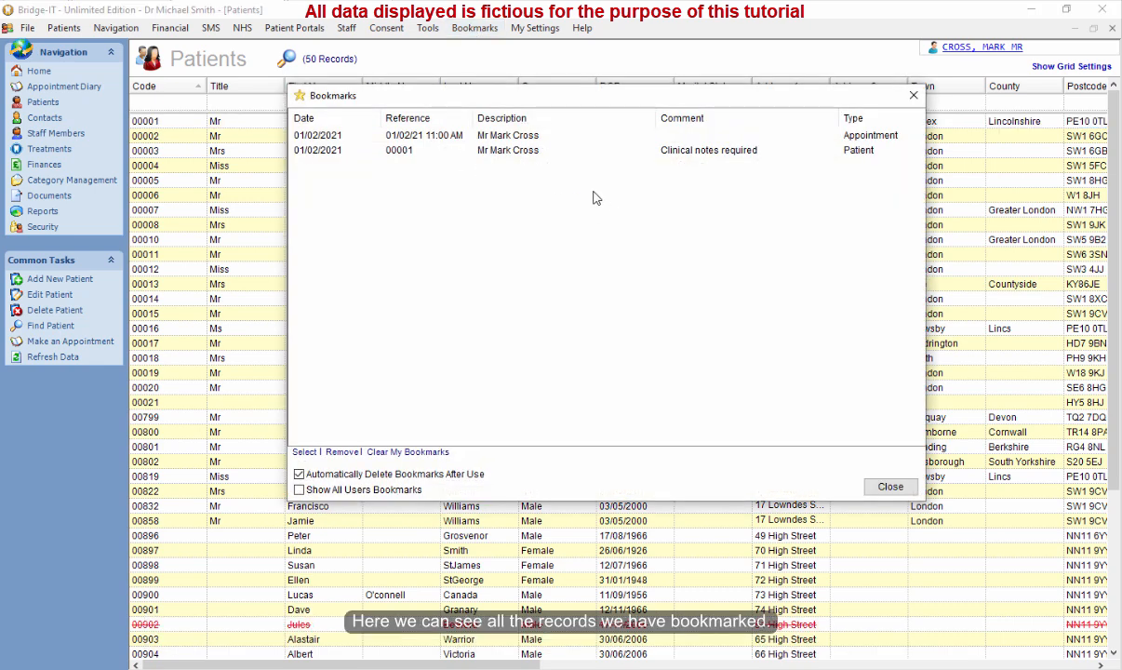
Inspect the bookmark entries, sorting the list by Description.
{"action": "left_click", "coordinate": [873, 137]}
{"action": "left_click", "coordinate": [603, 149]}
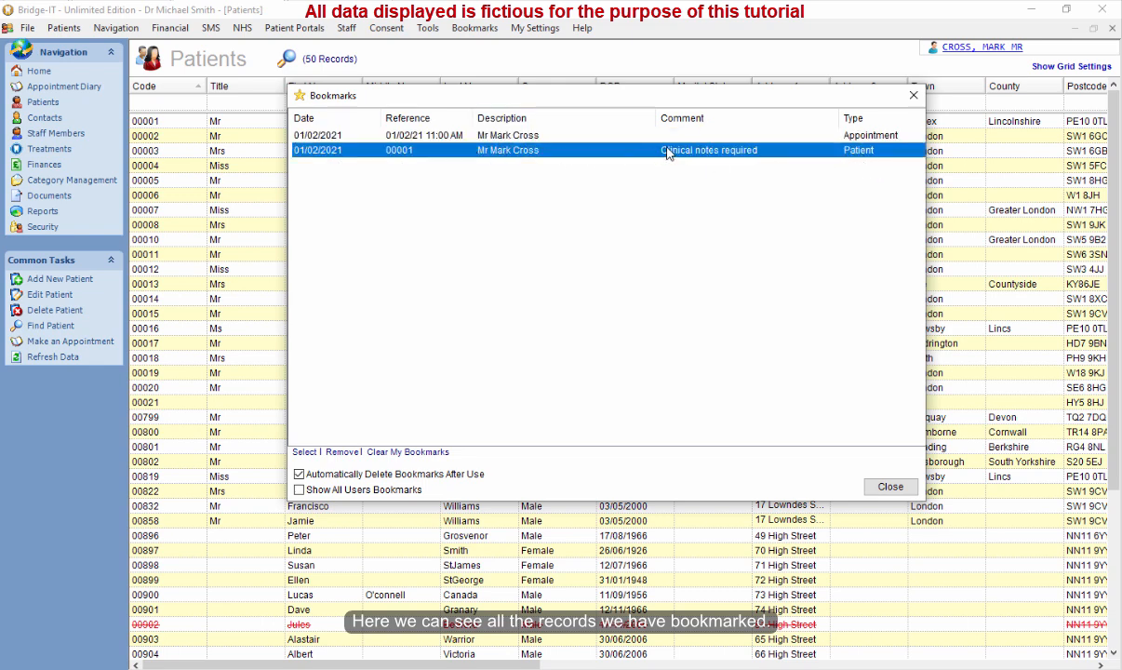
{"action": "left_click", "coordinate": [570, 137]}
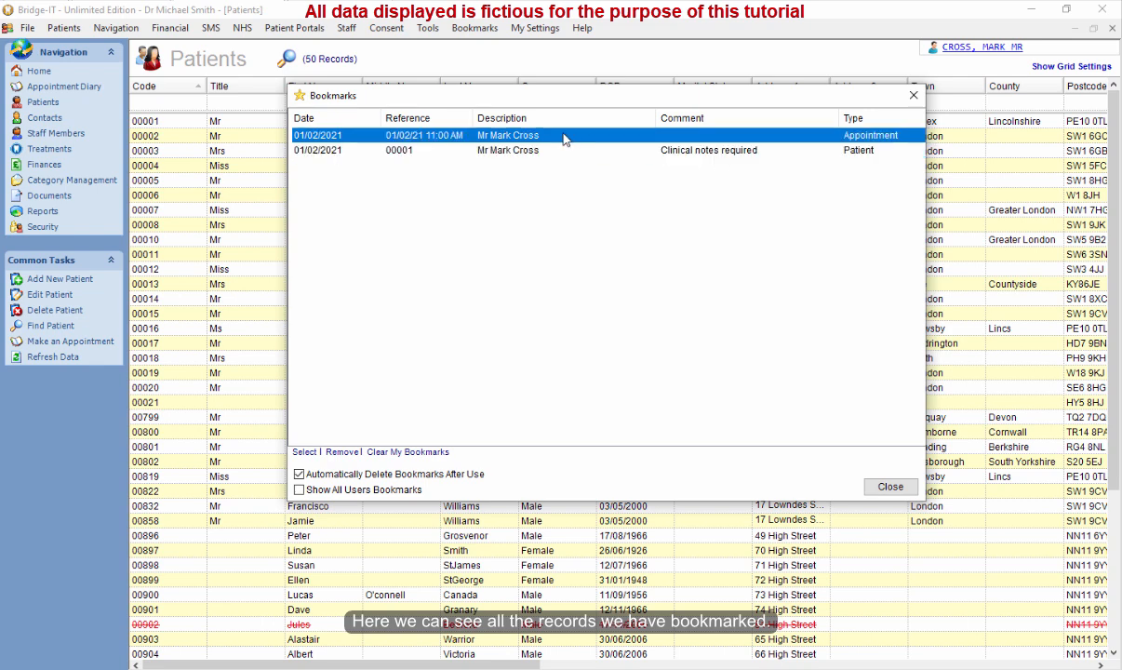
{"action": "left_click", "coordinate": [543, 153]}
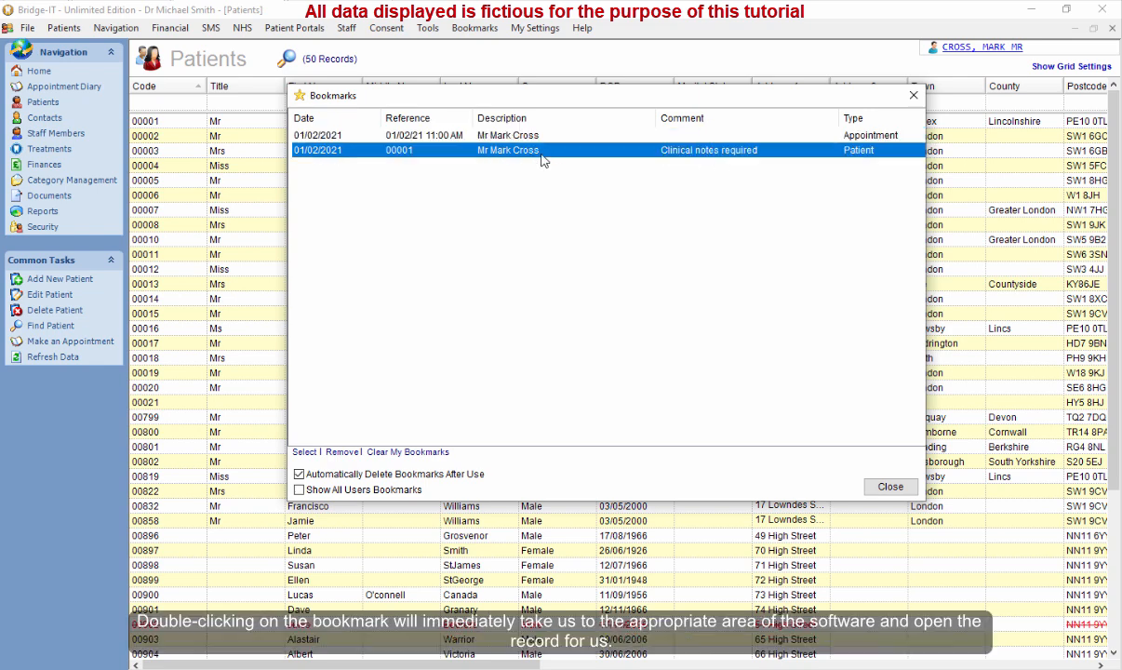
{"action": "left_click", "coordinate": [540, 123]}
{"action": "left_click", "coordinate": [537, 137]}
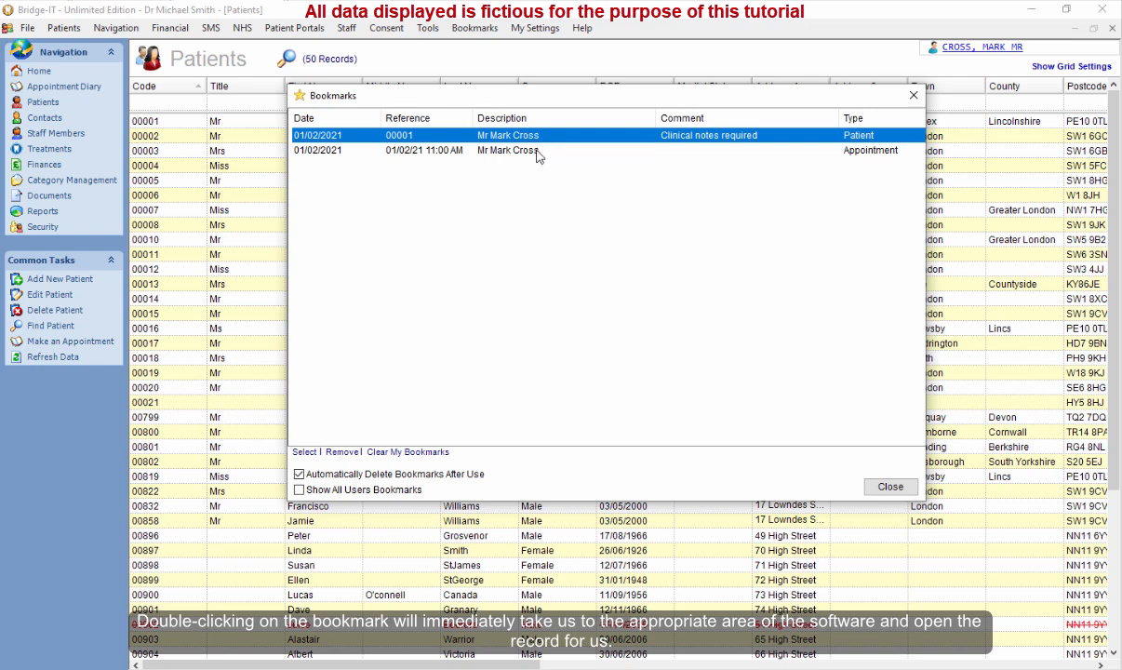
{"action": "left_click", "coordinate": [536, 151]}
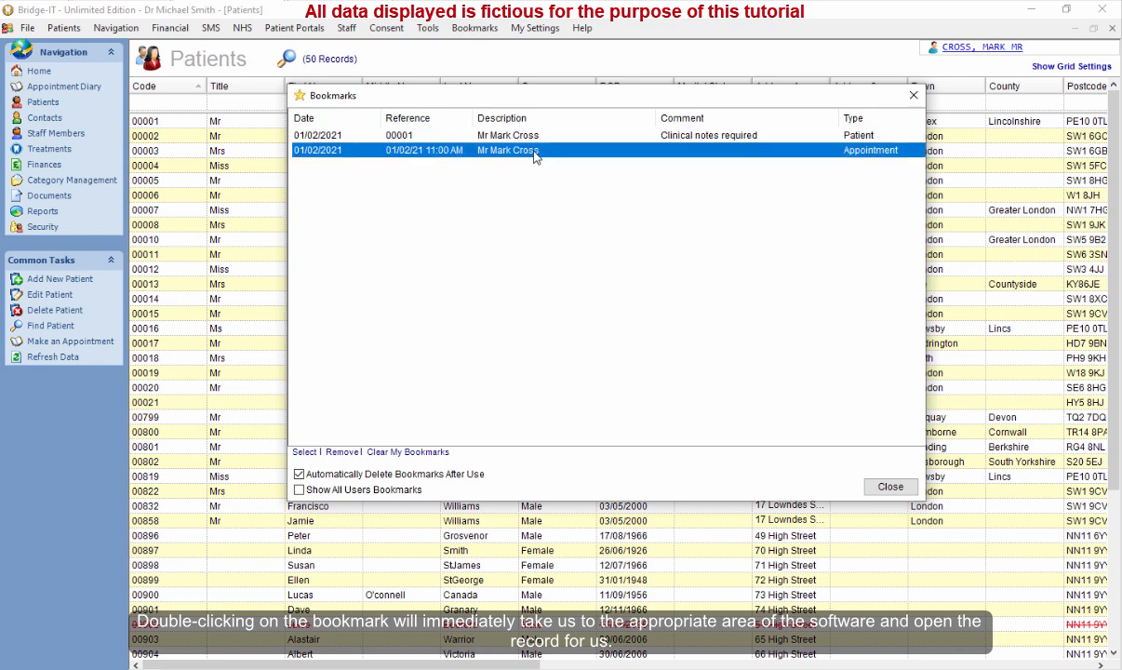
Open the appointment bookmark and save and close the appointment editor.
{"action": "double_click", "coordinate": [590, 156]}
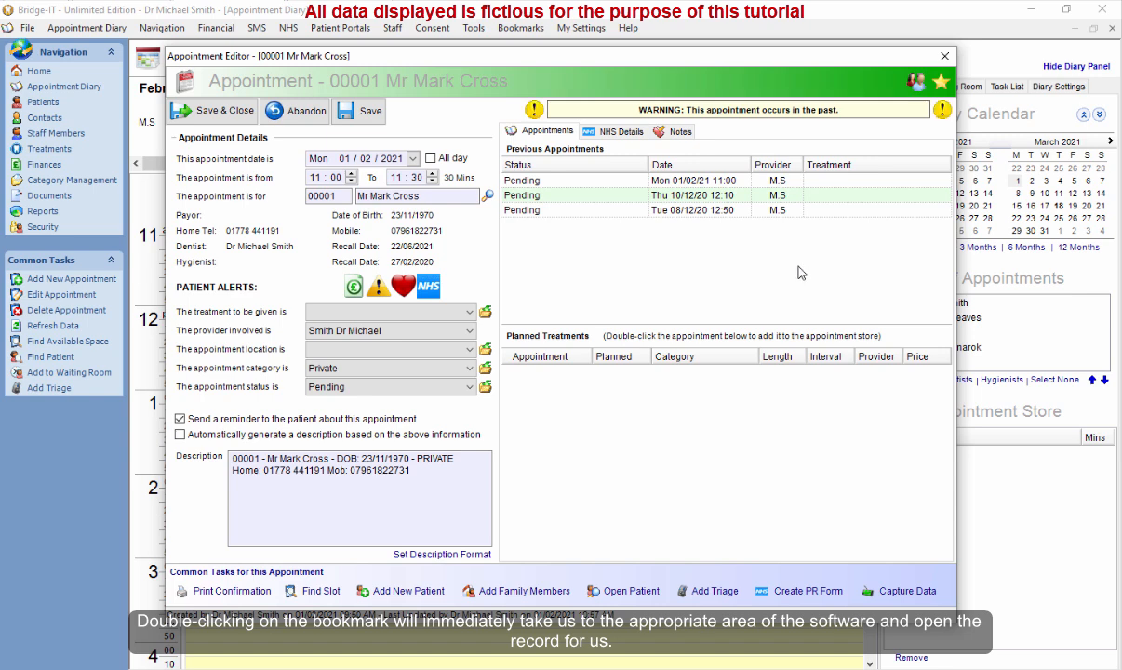
{"action": "left_click", "coordinate": [219, 112]}
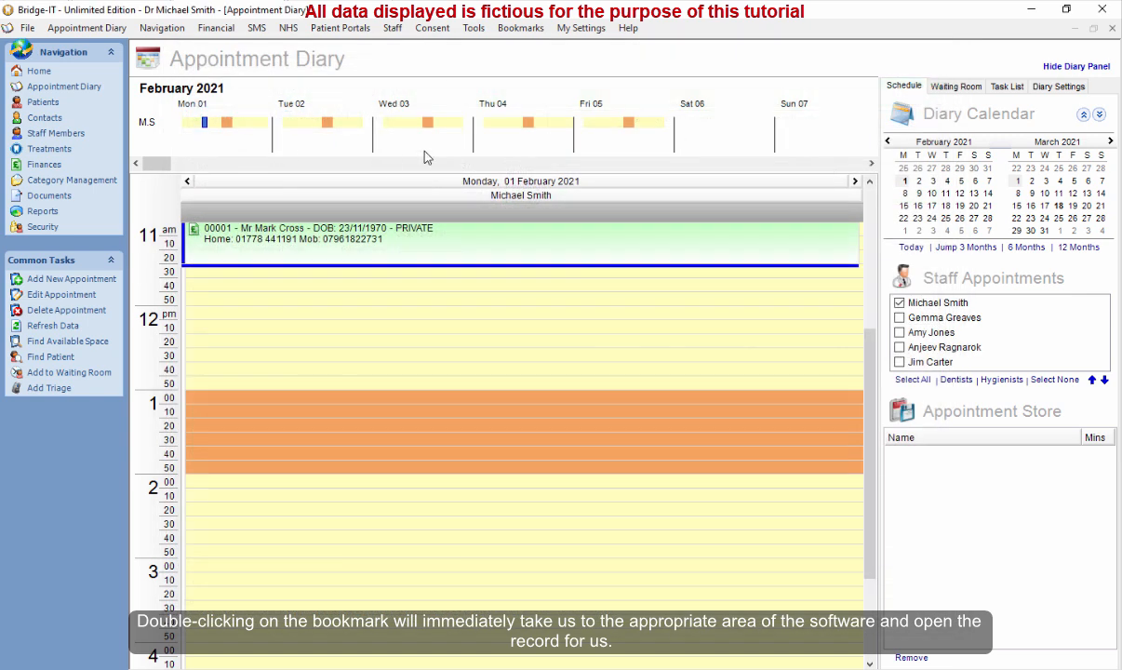
Open the patient bookmark from the bookmarks list and show the record's Charting tab.
{"action": "left_click", "coordinate": [513, 33]}
{"action": "left_click", "coordinate": [501, 137]}
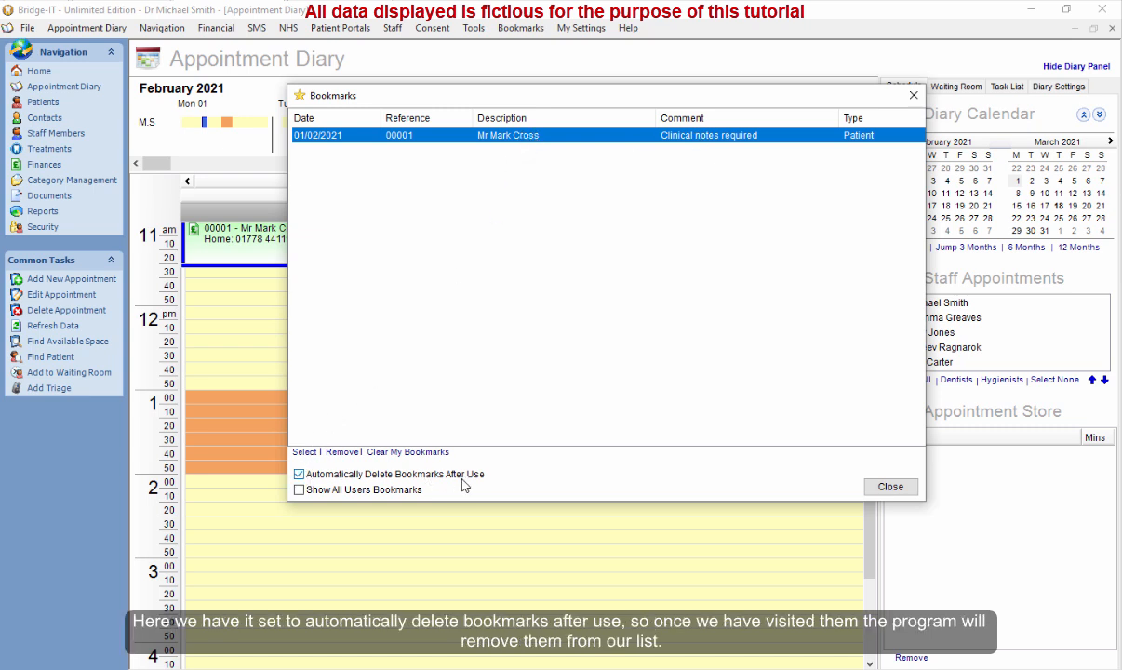
{"action": "double_click", "coordinate": [566, 143]}
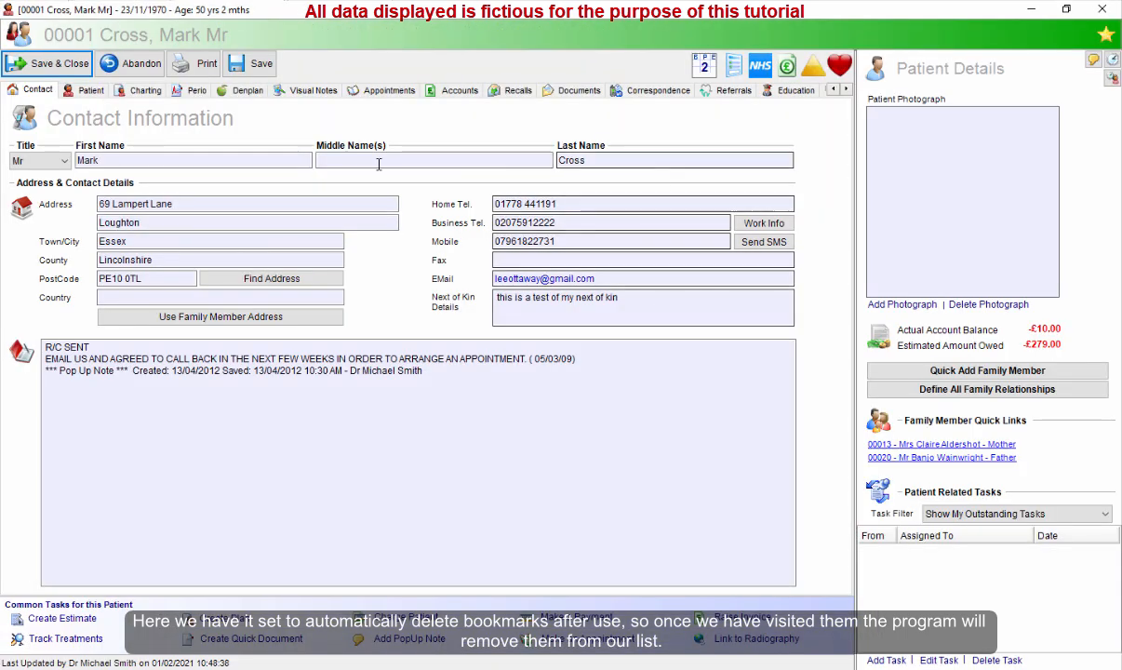
{"action": "left_click", "coordinate": [145, 92]}
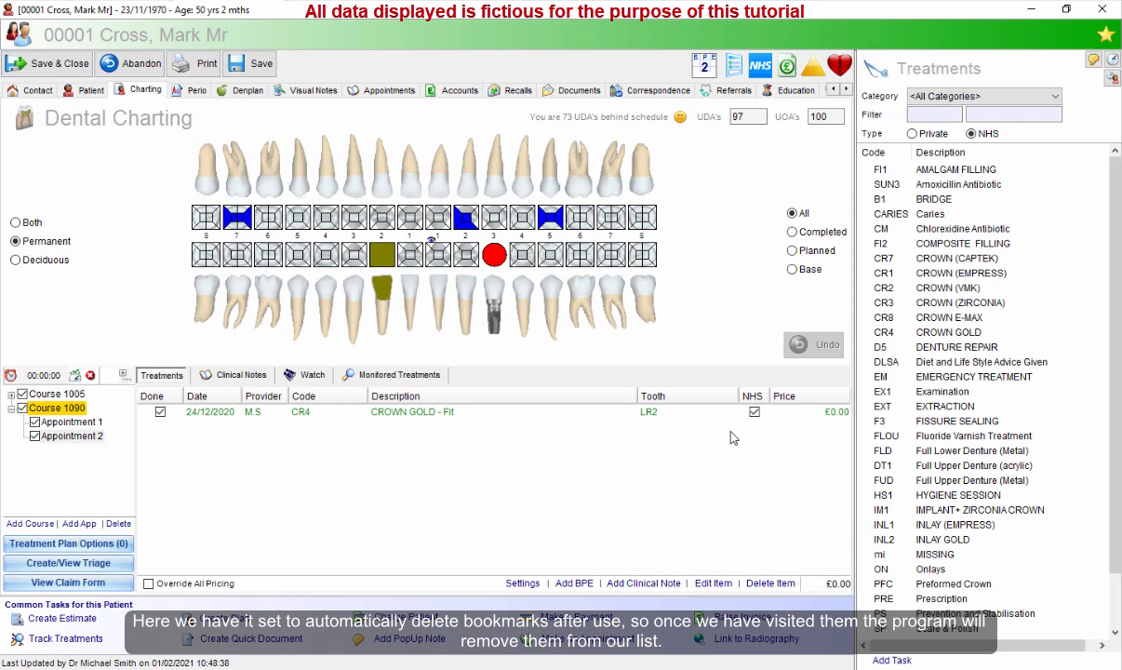
Save and close the patient record, choosing not to notify reception and not to update the recall.
{"action": "left_click", "coordinate": [61, 64]}
{"action": "left_click", "coordinate": [484, 351]}
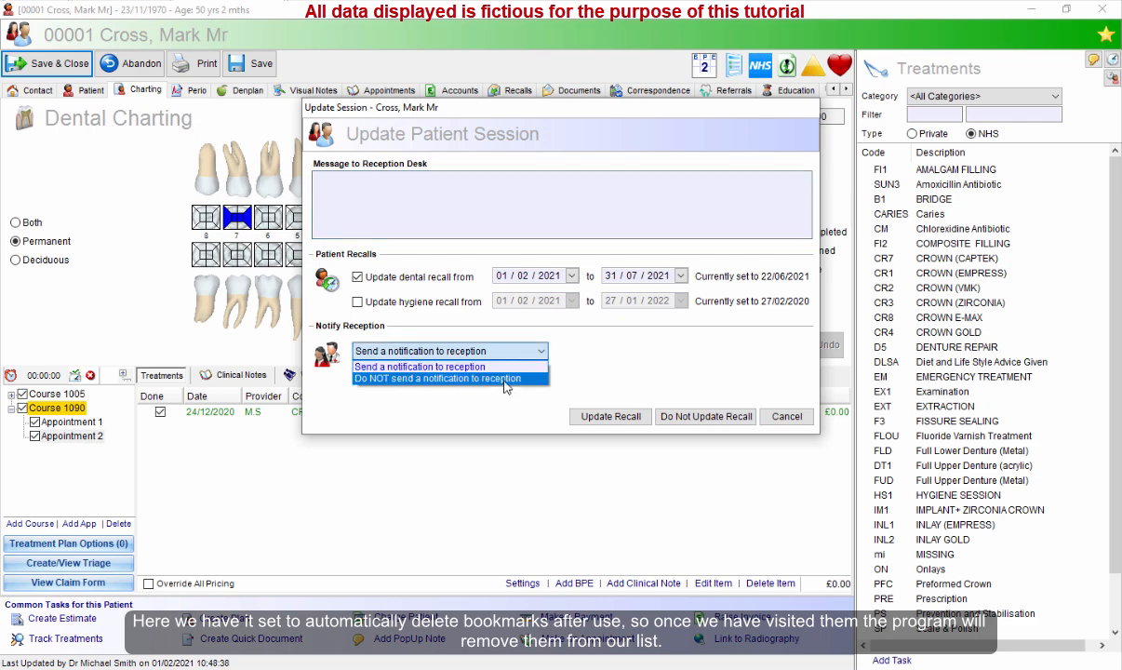
{"action": "left_click", "coordinate": [477, 356]}
{"action": "left_click", "coordinate": [477, 350]}
{"action": "left_click", "coordinate": [479, 378]}
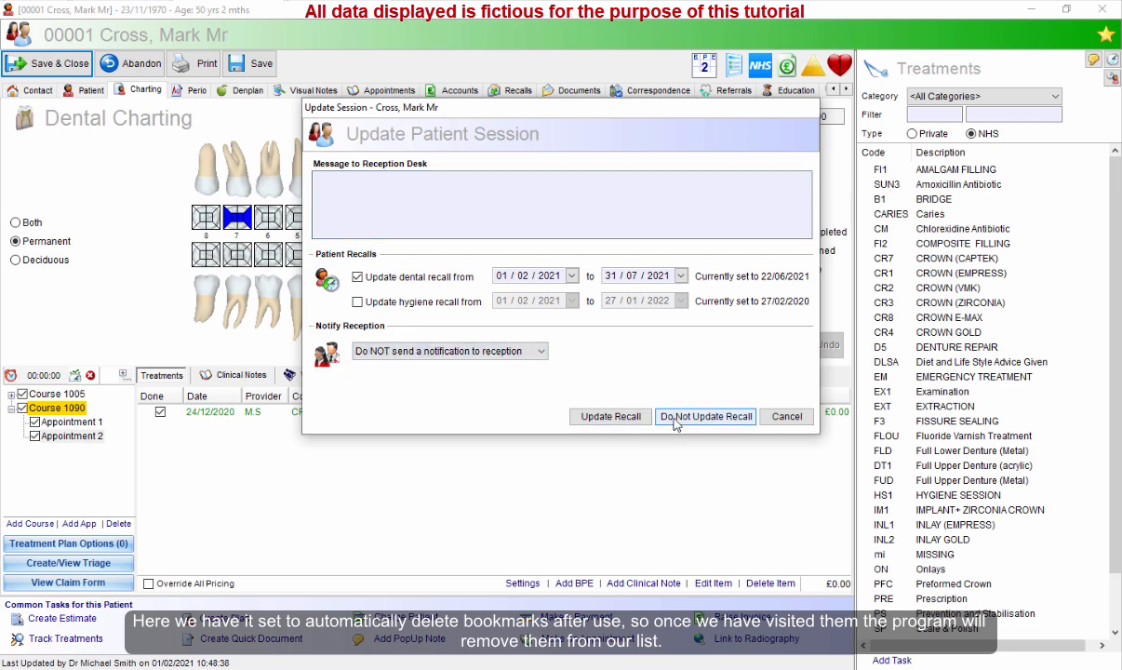
{"action": "left_click", "coordinate": [705, 416]}
Open the bookmarks list again and close it.
{"action": "left_click", "coordinate": [461, 27]}
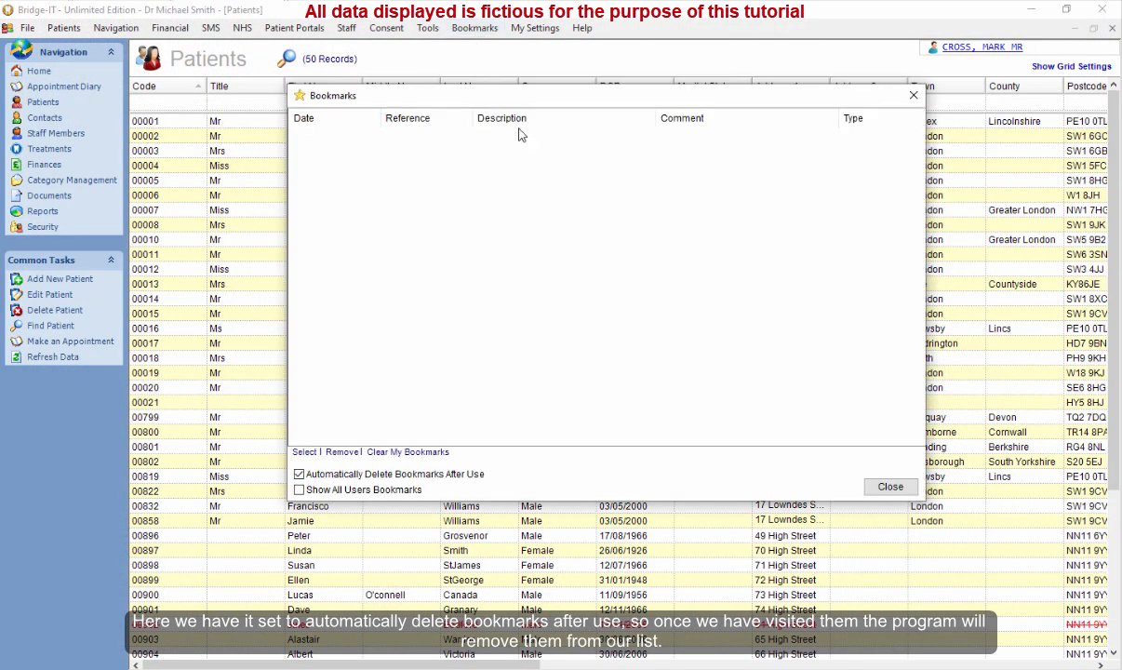
{"action": "left_click", "coordinate": [891, 488]}
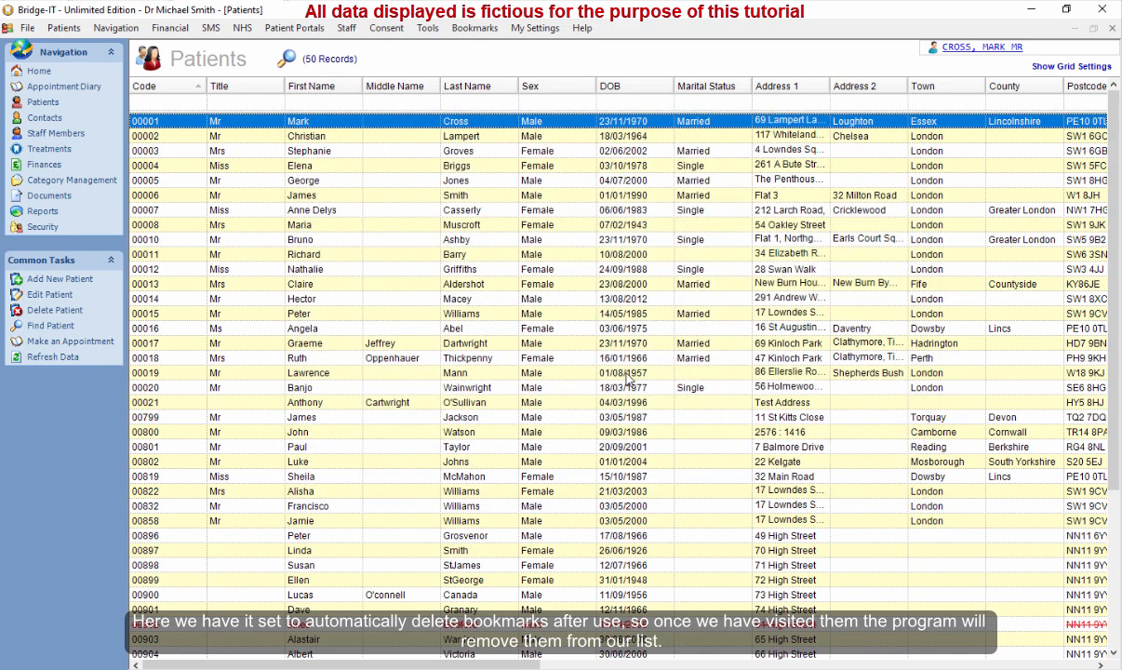
{"action": "left_click", "coordinate": [510, 361]}
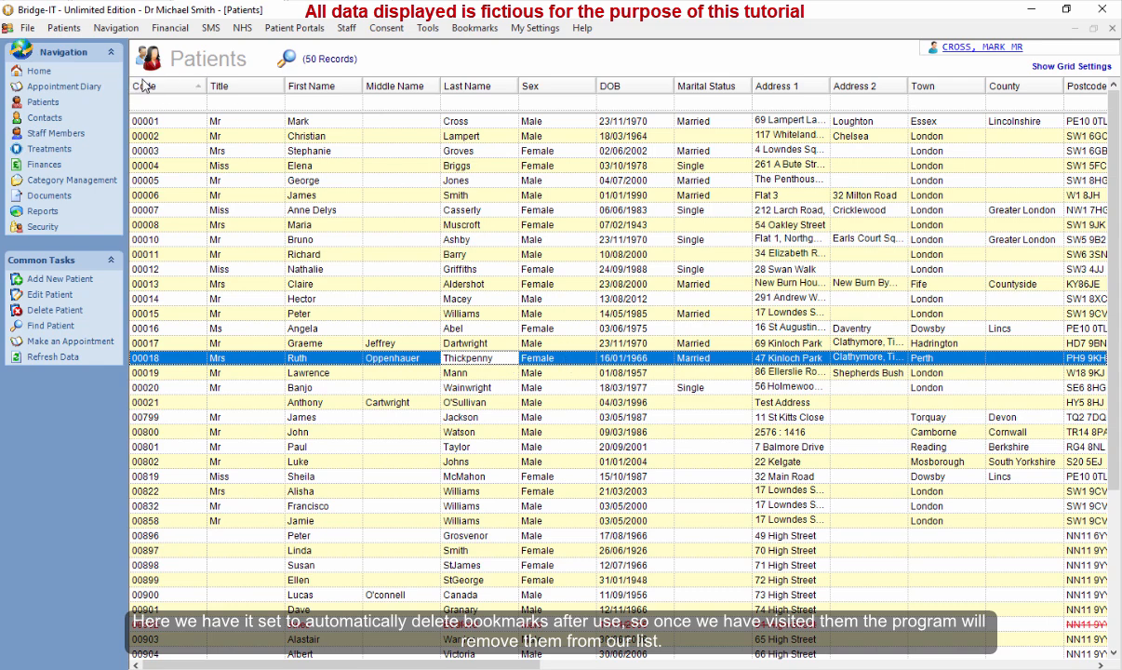
Open the 11:00 appointment's patient record from the diary and show its Charting tab.
{"action": "left_click", "coordinate": [72, 88]}
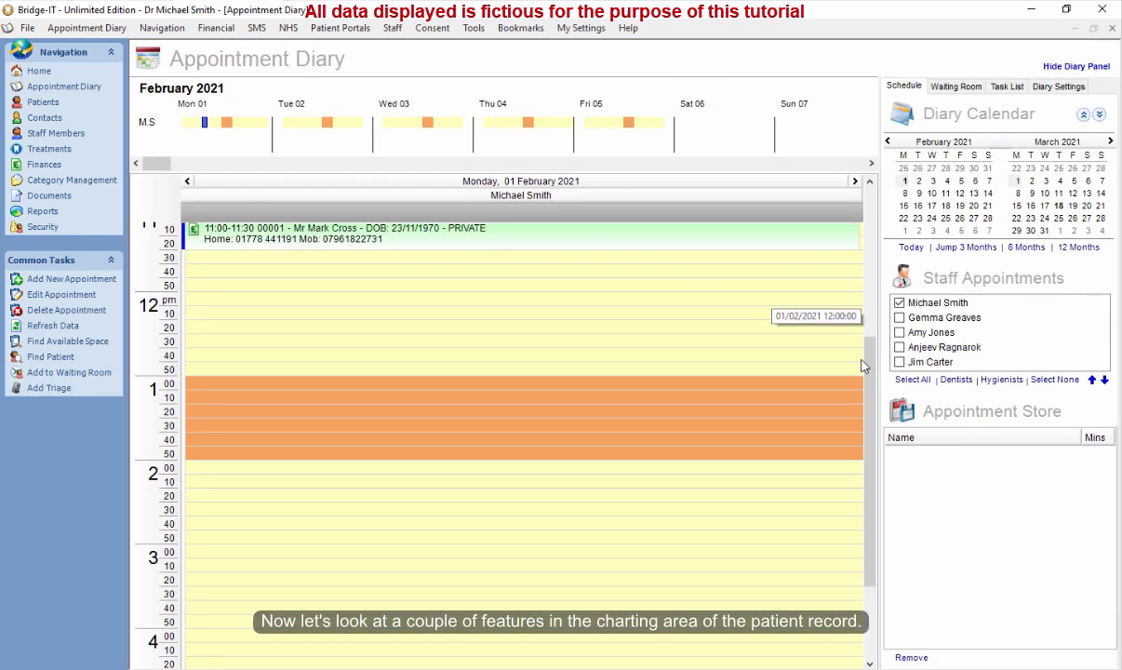
{"action": "scroll", "coordinate": [871, 365], "scroll_direction": "up", "scroll_amount": 3}
{"action": "left_click", "coordinate": [438, 343]}
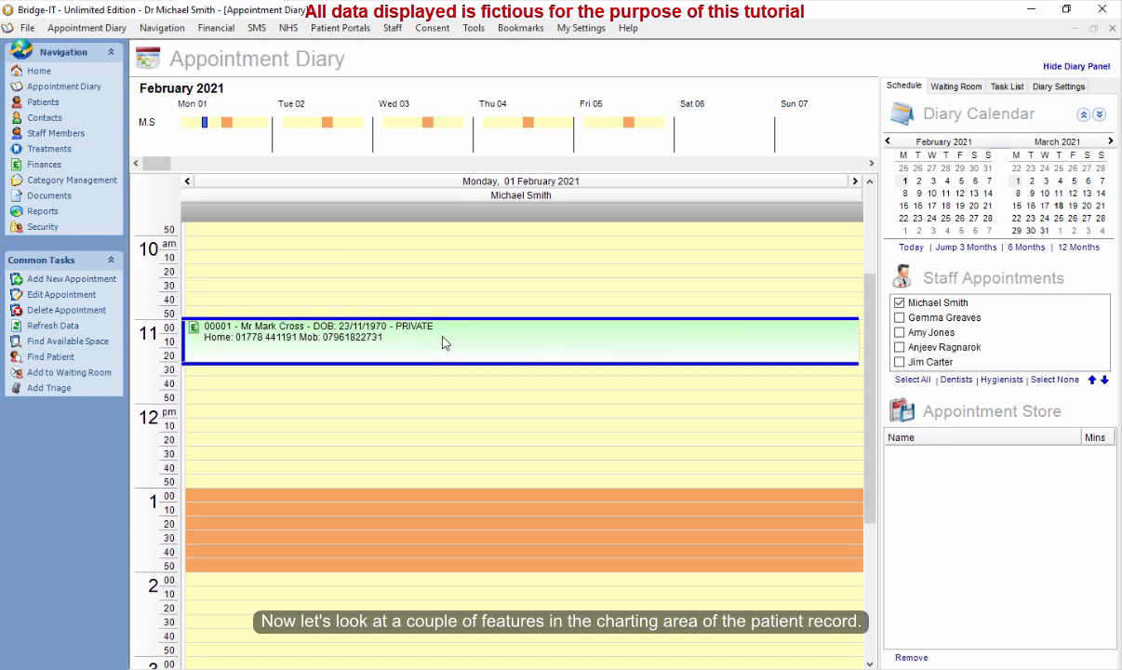
{"action": "right_click", "coordinate": [442, 343]}
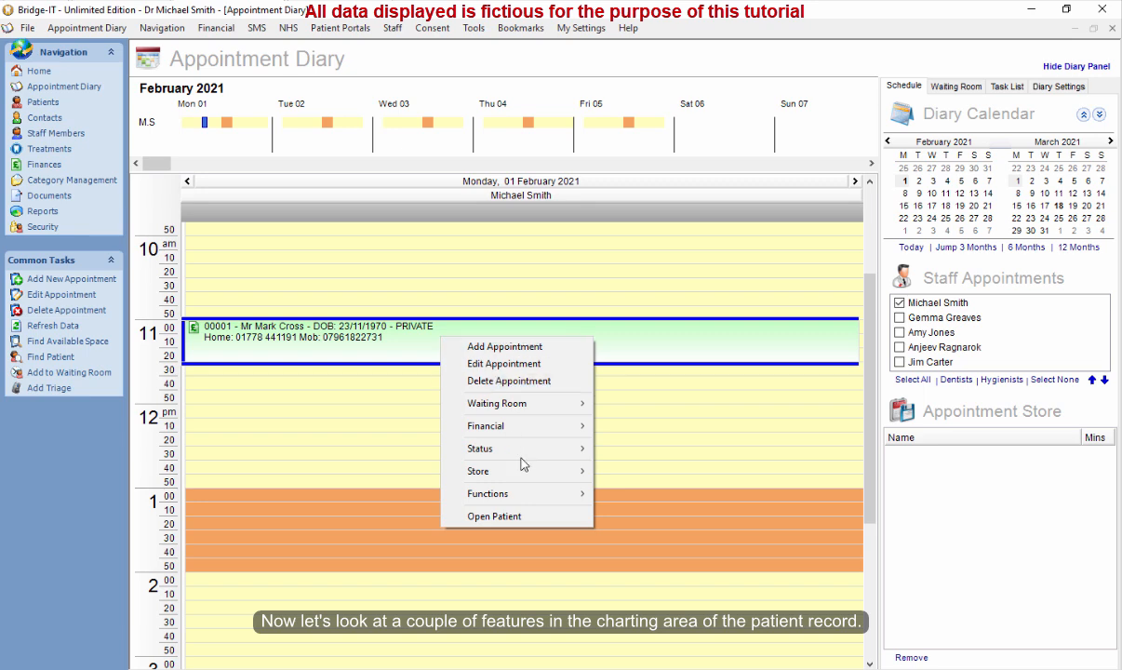
{"action": "left_click", "coordinate": [528, 518]}
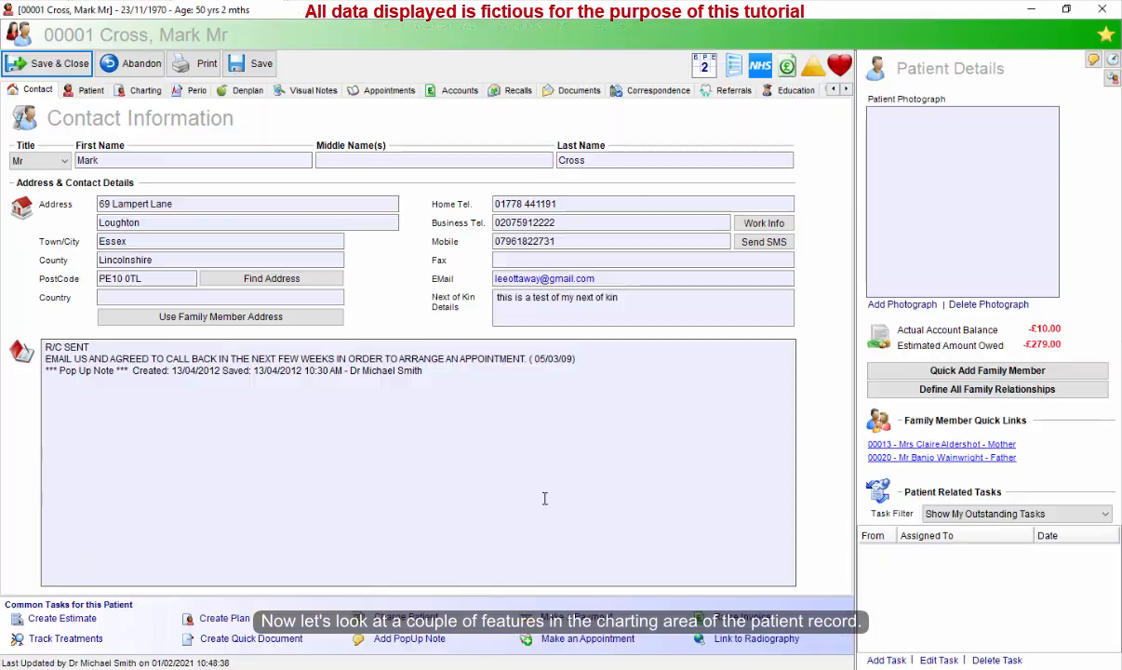
{"action": "left_click", "coordinate": [160, 93]}
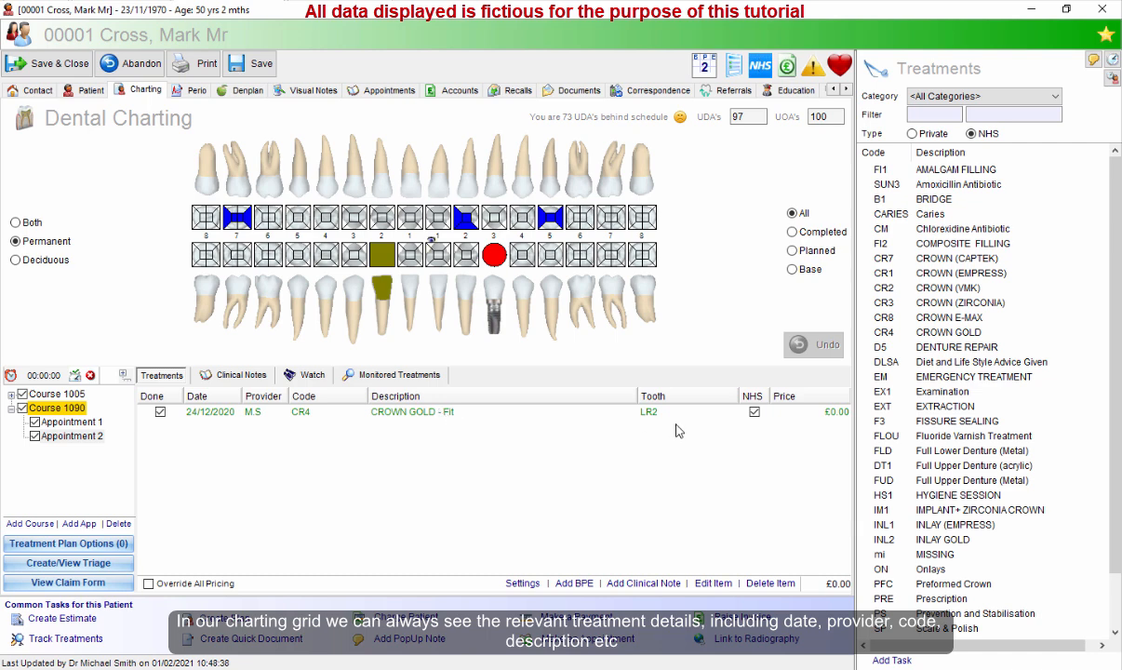
Select the CROWN GOLD treatment and switch between the Clinical Notes and Treatments tabs.
{"action": "left_click", "coordinate": [512, 413]}
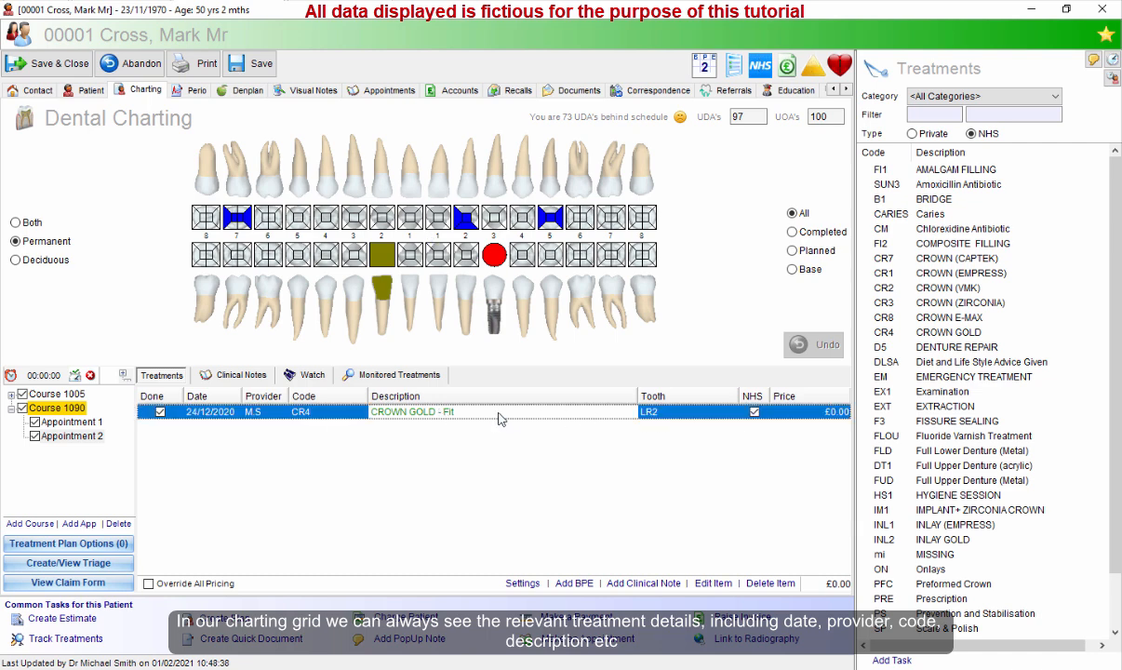
{"action": "left_click", "coordinate": [231, 378]}
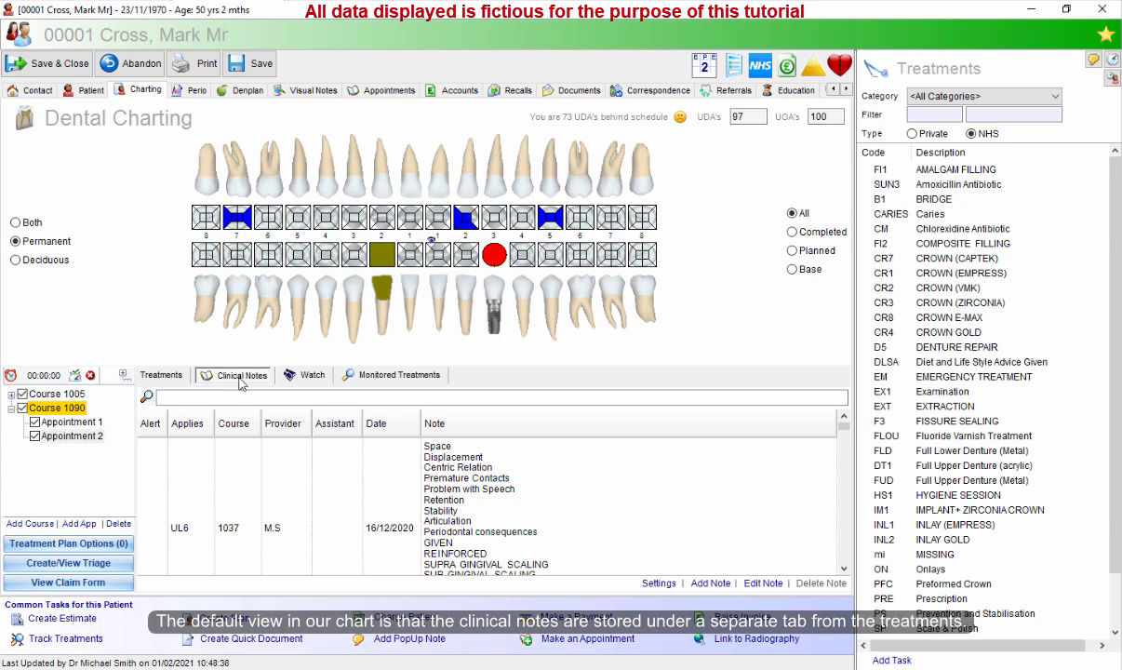
{"action": "left_click", "coordinate": [160, 378]}
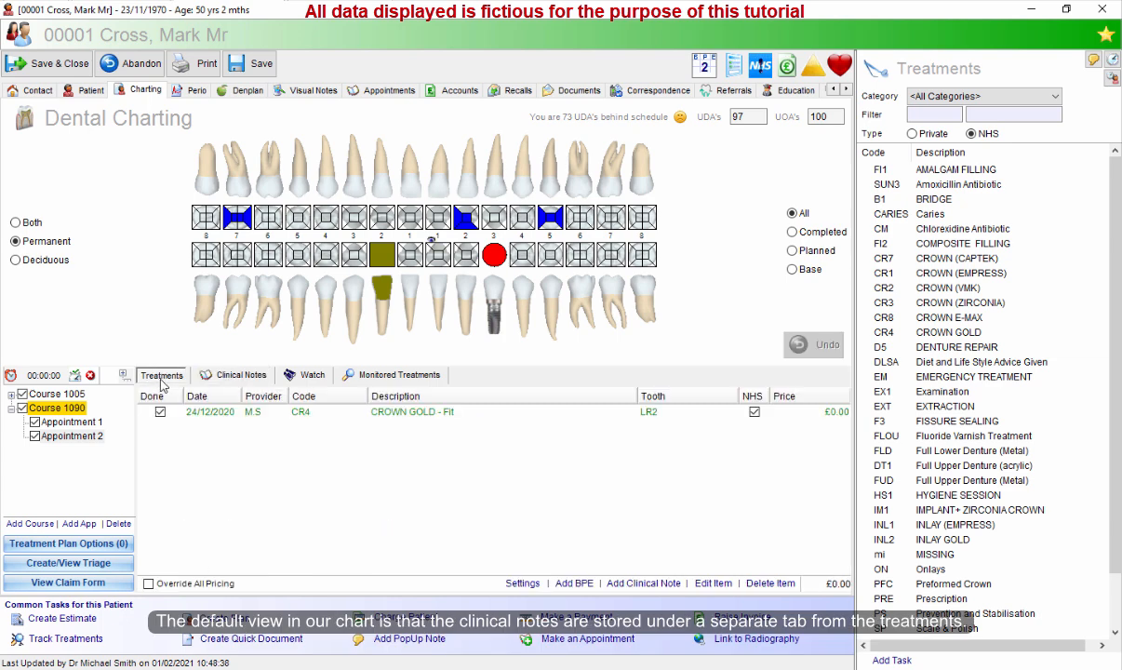
Compare the Clinical Notes and Treatments tabs for Appointment 1's treatments in course 1090.
{"action": "left_click", "coordinate": [242, 376]}
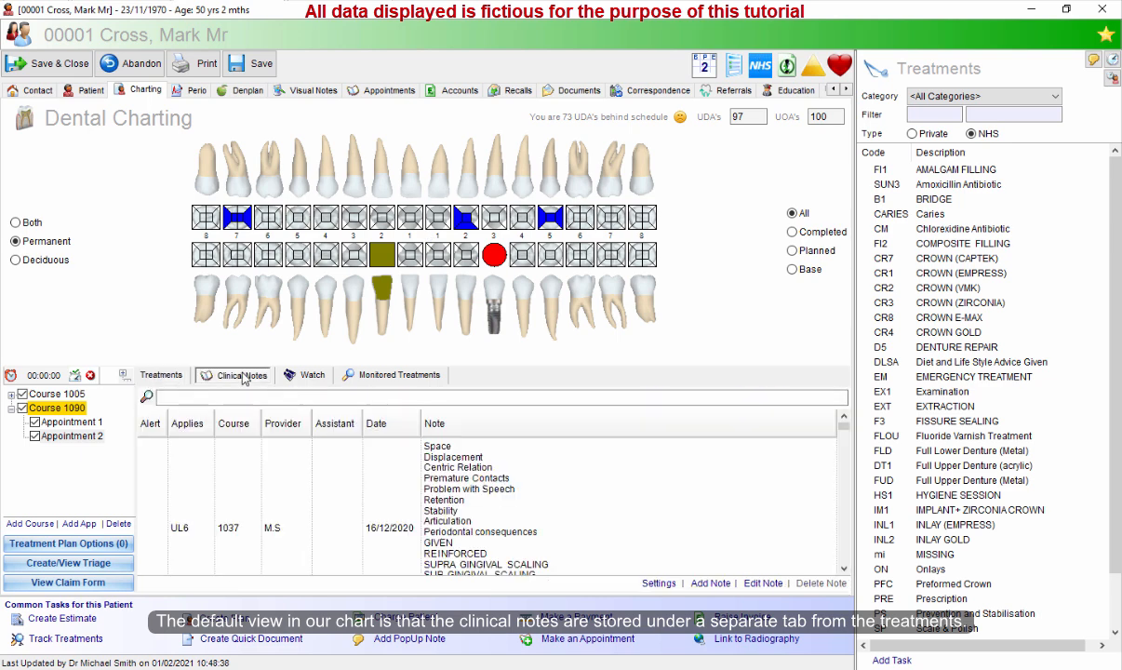
{"action": "left_click", "coordinate": [160, 375]}
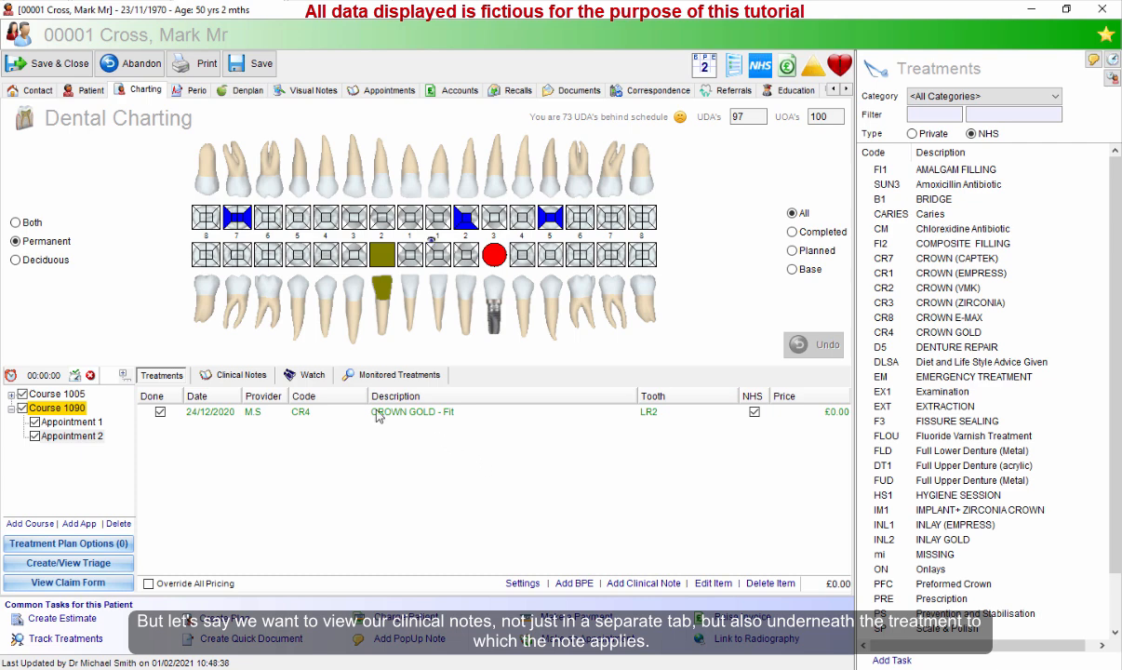
{"action": "left_click", "coordinate": [83, 422]}
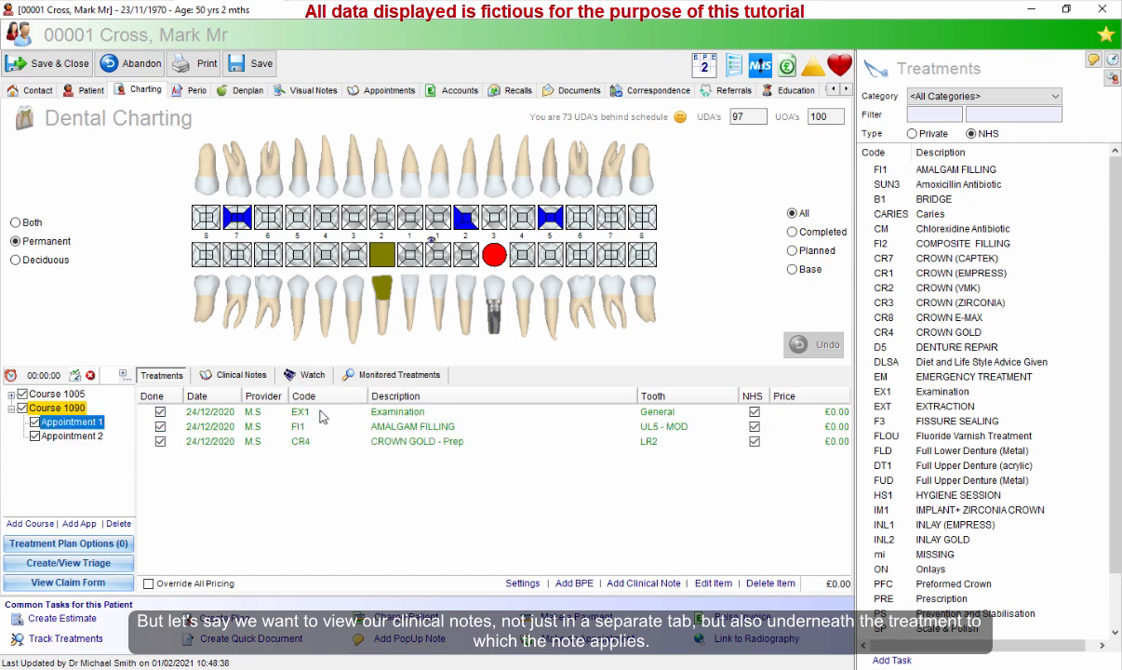
{"action": "left_click", "coordinate": [354, 414]}
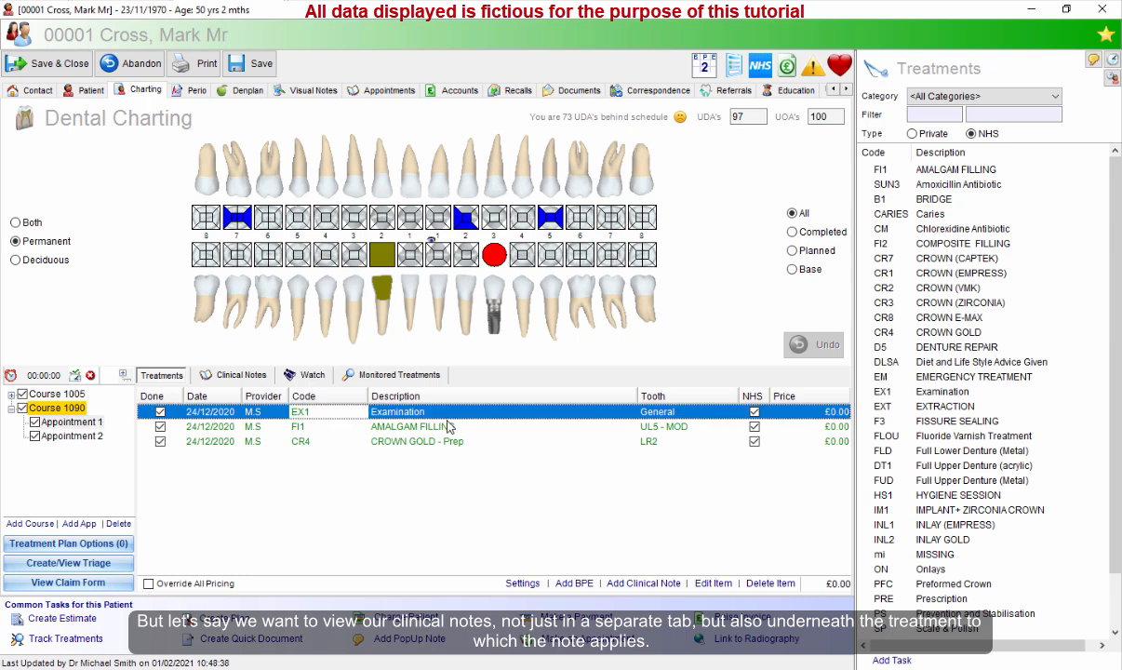
{"action": "left_click", "coordinate": [228, 374]}
{"action": "left_click", "coordinate": [162, 377]}
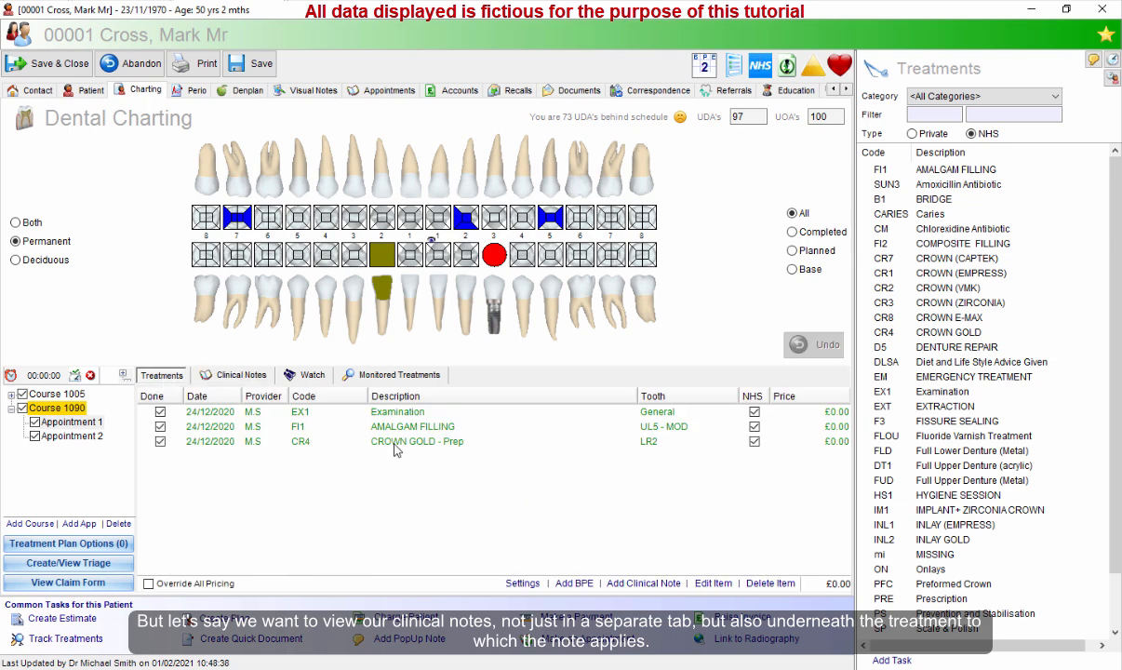
{"action": "left_click", "coordinate": [395, 415]}
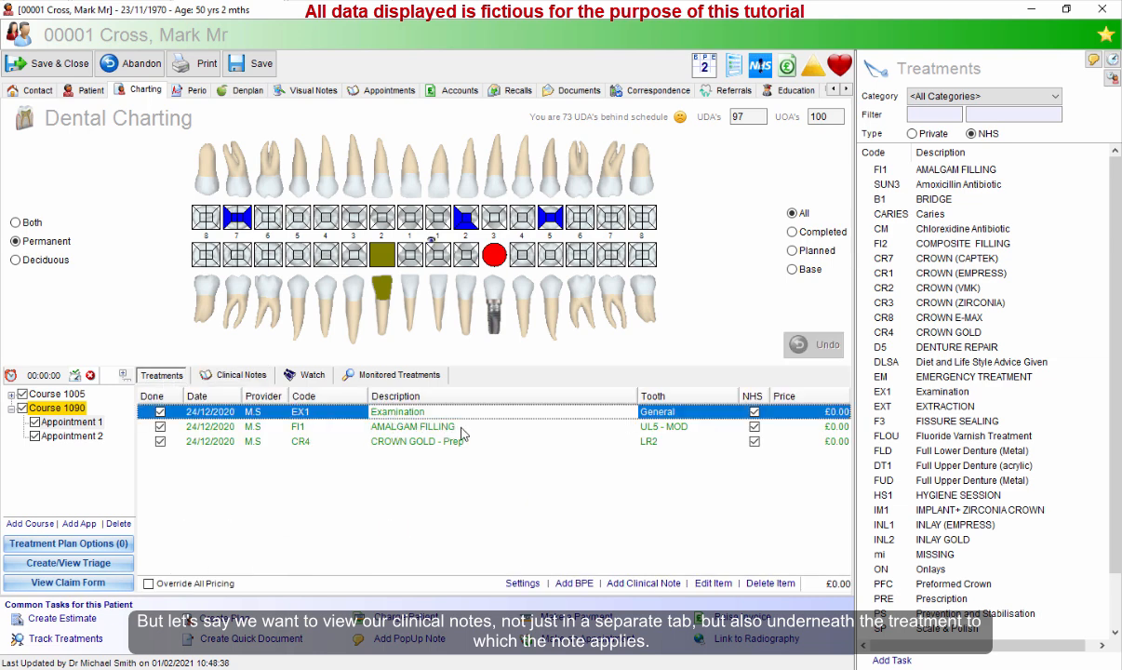
Enable viewing treatment-specific clinical notes below each treatment in the chart settings.
{"action": "left_click", "coordinate": [522, 584]}
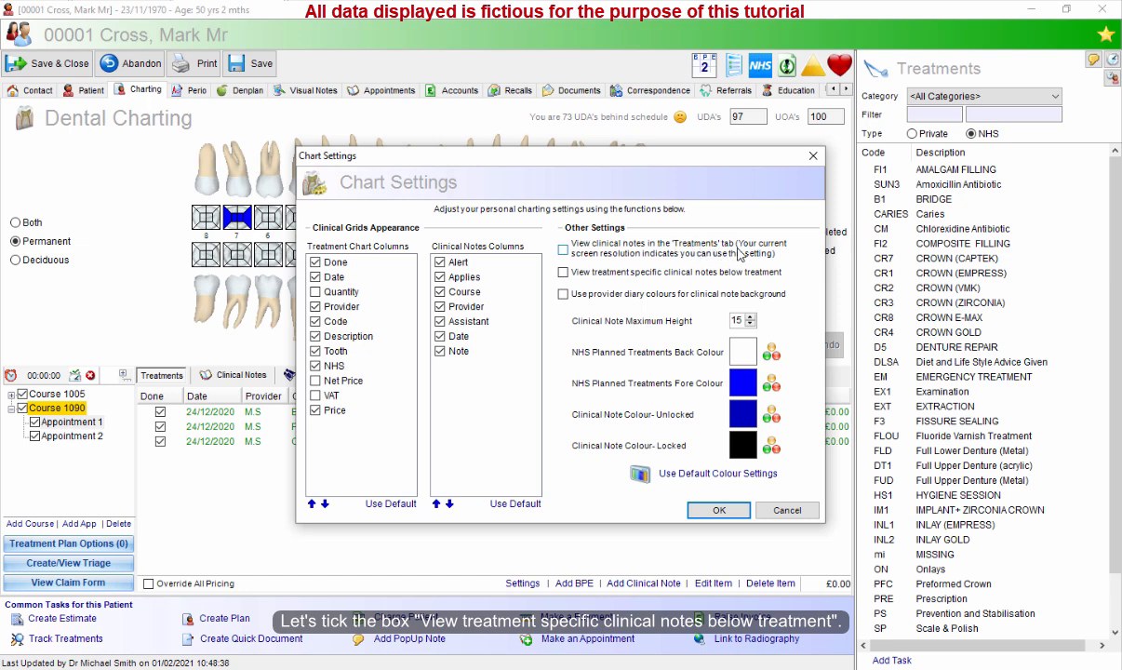
{"action": "left_click", "coordinate": [628, 271]}
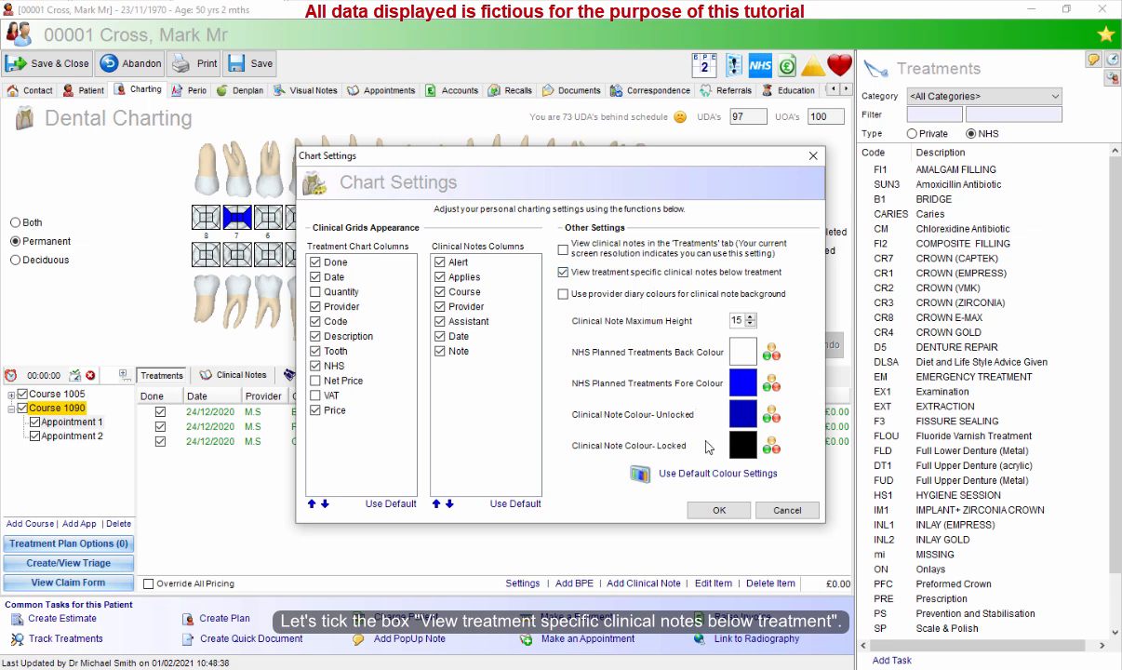
{"action": "left_click", "coordinate": [719, 510]}
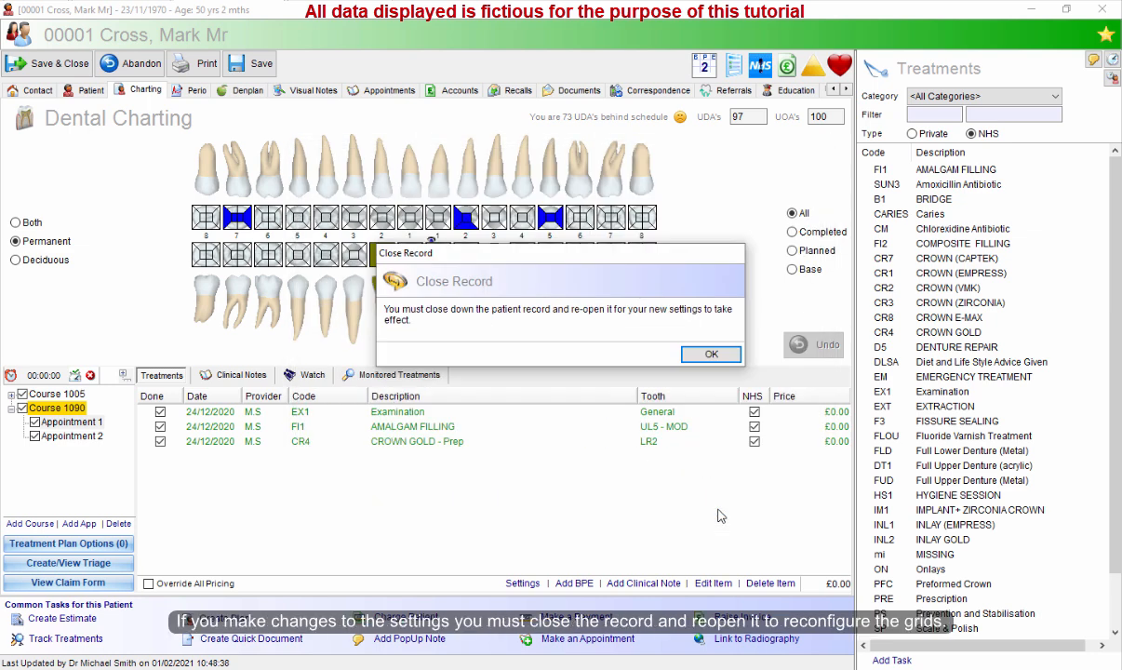
{"action": "left_click", "coordinate": [707, 356]}
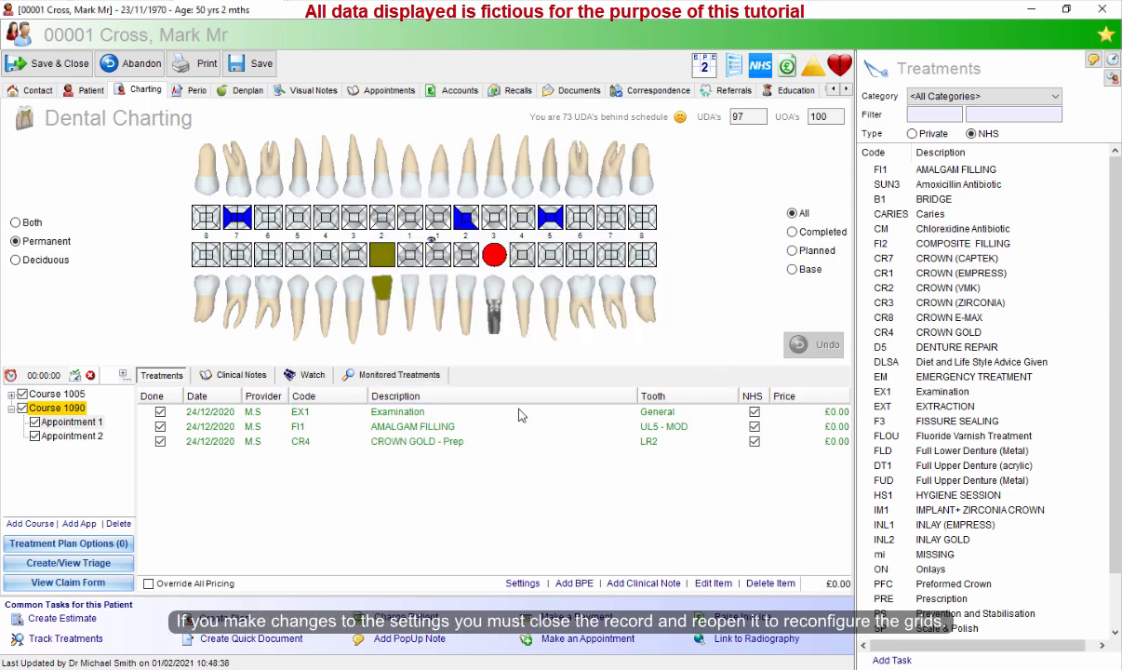
Save and close the record without updating the recall, then reopen the 11:00 patient's charting.
{"action": "left_click", "coordinate": [62, 64]}
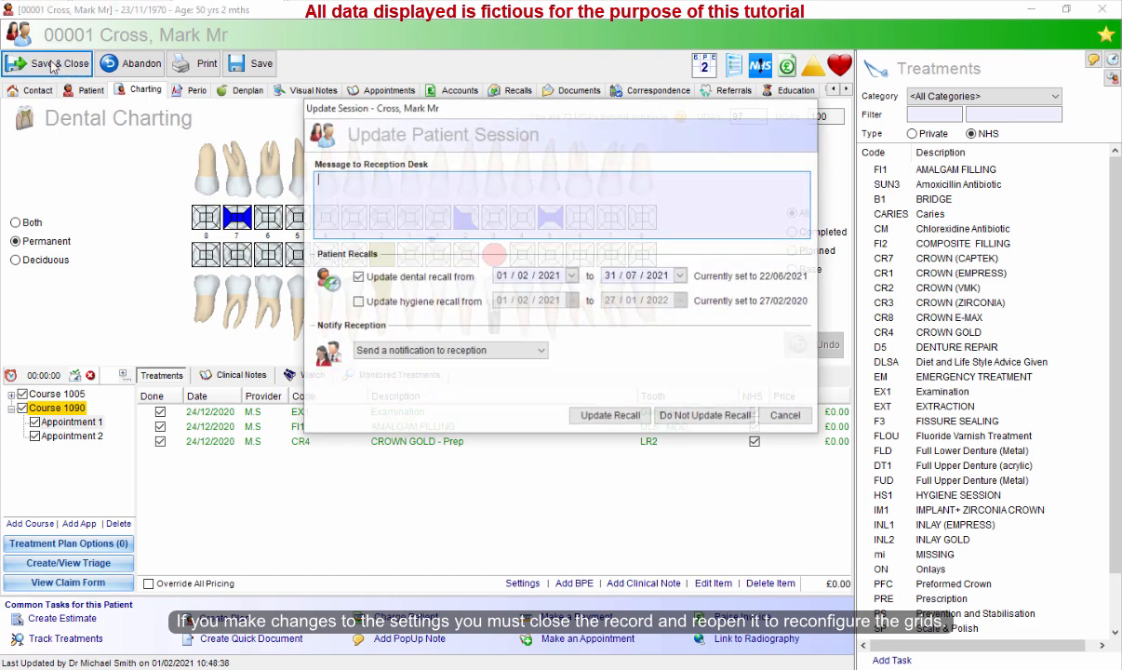
{"action": "left_click", "coordinate": [704, 410]}
{"action": "right_click", "coordinate": [453, 338]}
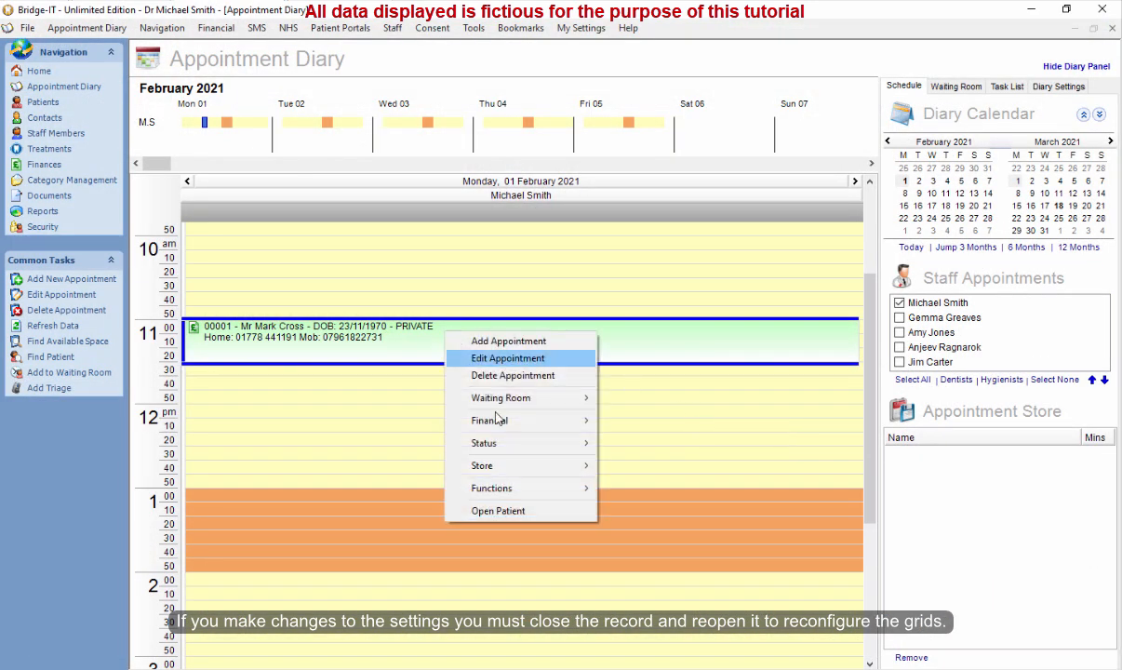
{"action": "left_click", "coordinate": [502, 511]}
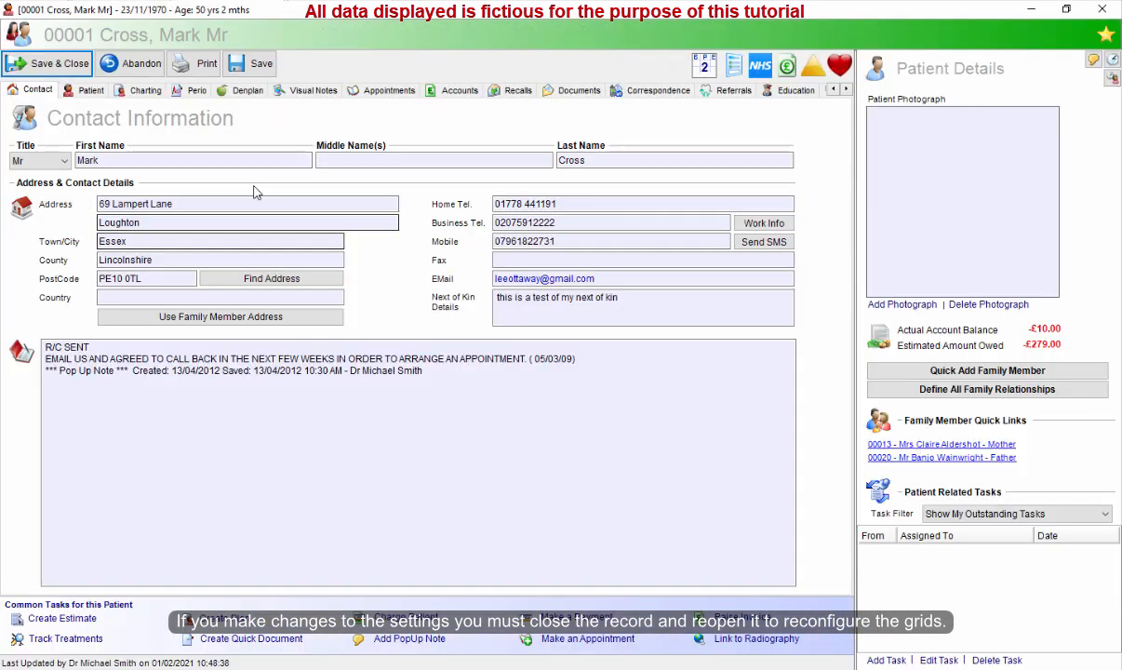
{"action": "left_click", "coordinate": [138, 92]}
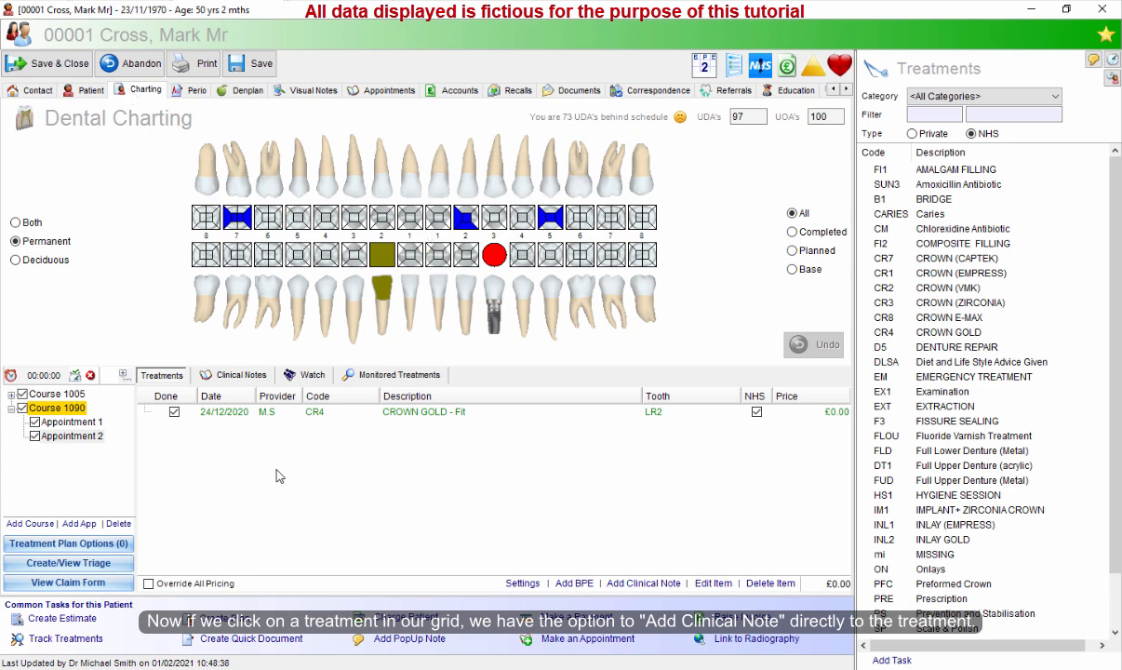
Select Appointment 1's Examination treatment and start adding a clinical note to it.
{"action": "left_click", "coordinate": [78, 422]}
{"action": "left_click", "coordinate": [415, 415]}
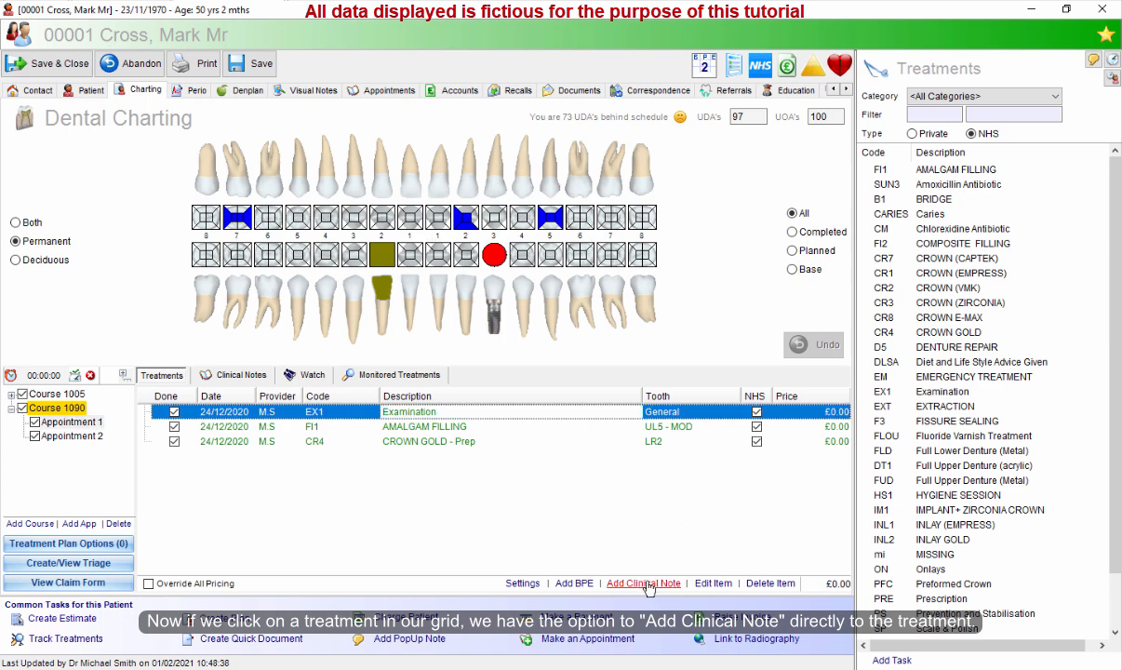
{"action": "left_click", "coordinate": [246, 379]}
{"action": "left_click", "coordinate": [162, 376]}
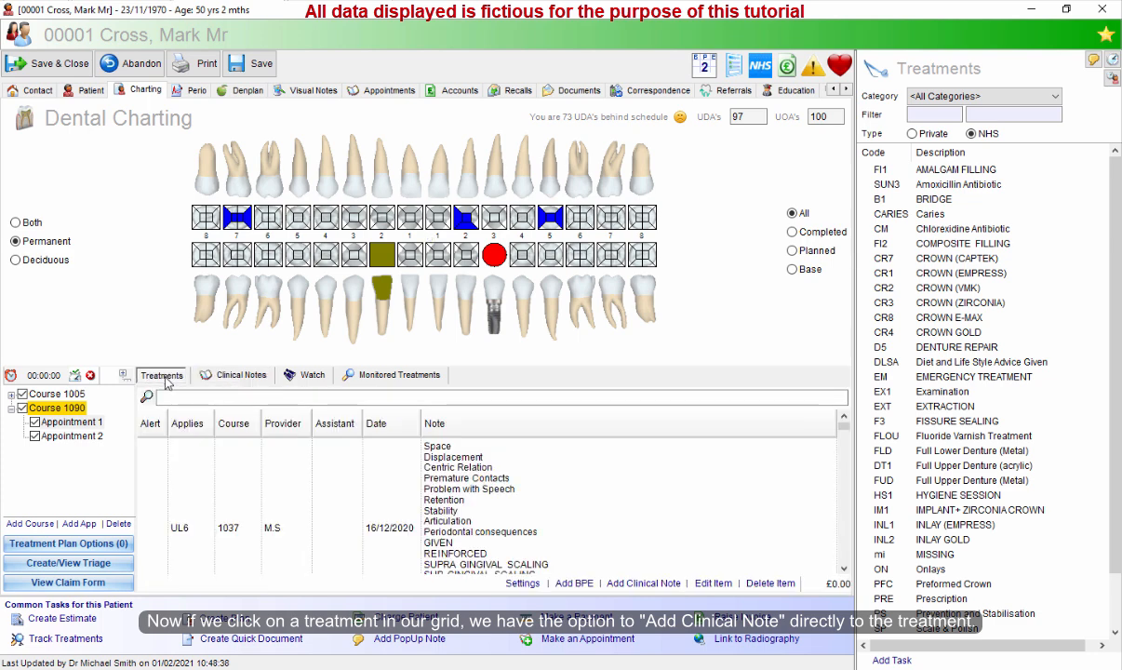
{"action": "left_click", "coordinate": [412, 420]}
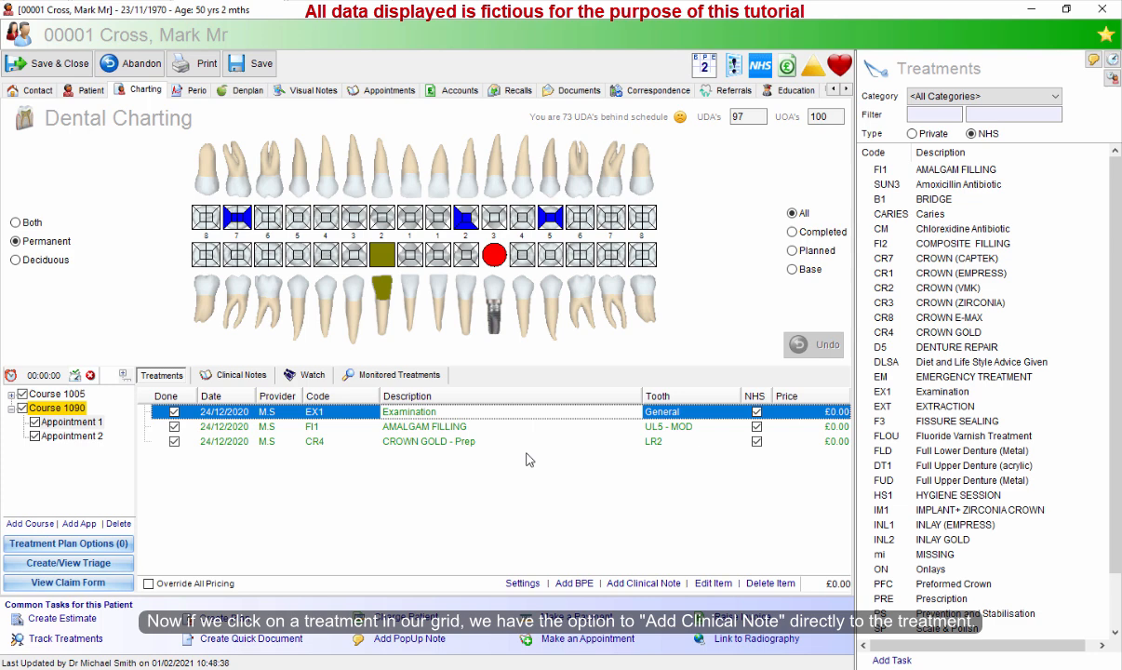
{"action": "left_click", "coordinate": [645, 583]}
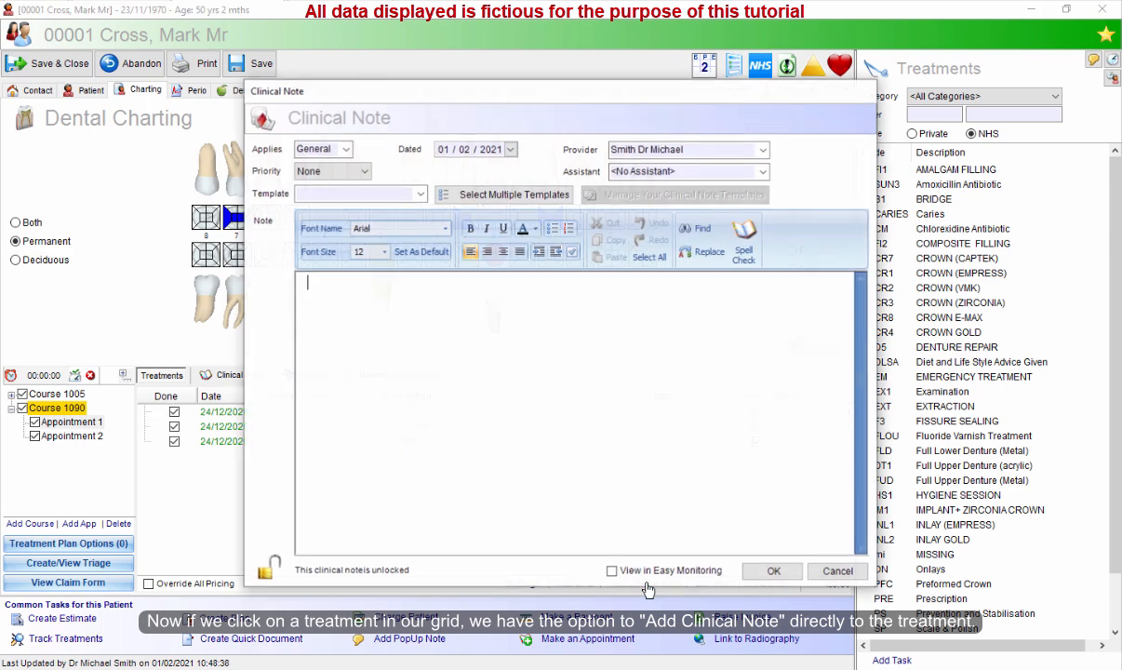
Write the clinical note "this is my clinical note" and save it.
{"action": "left_click", "coordinate": [419, 194]}
{"action": "left_click", "coordinate": [420, 193]}
{"action": "left_click", "coordinate": [471, 297]}
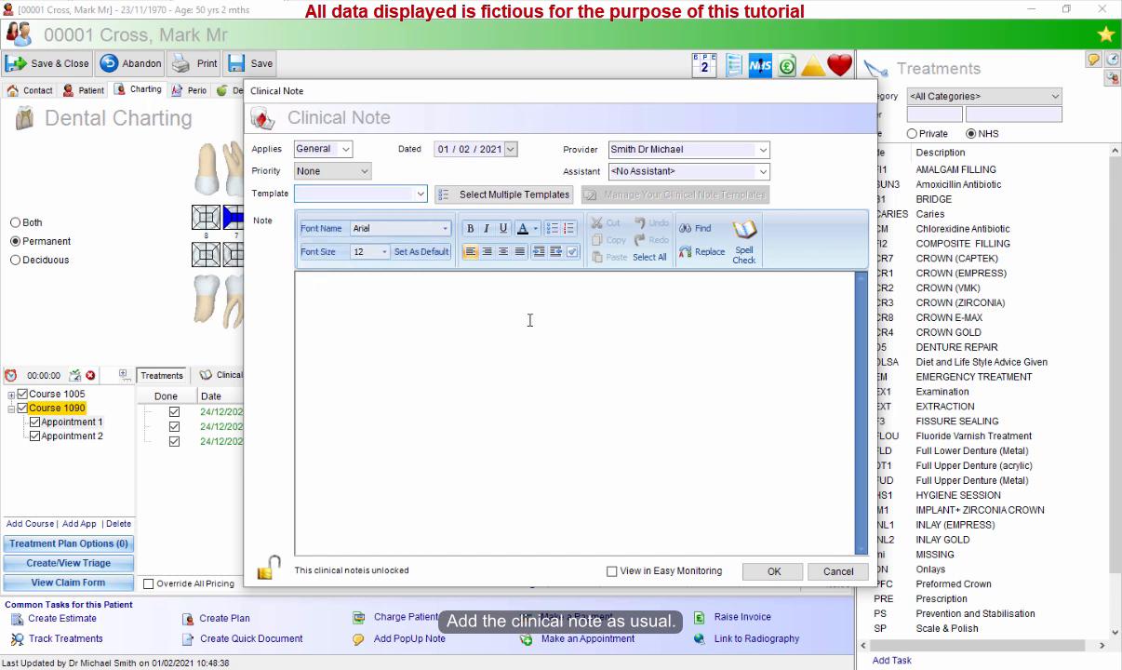
{"action": "type", "text": "this is my clinuica"}
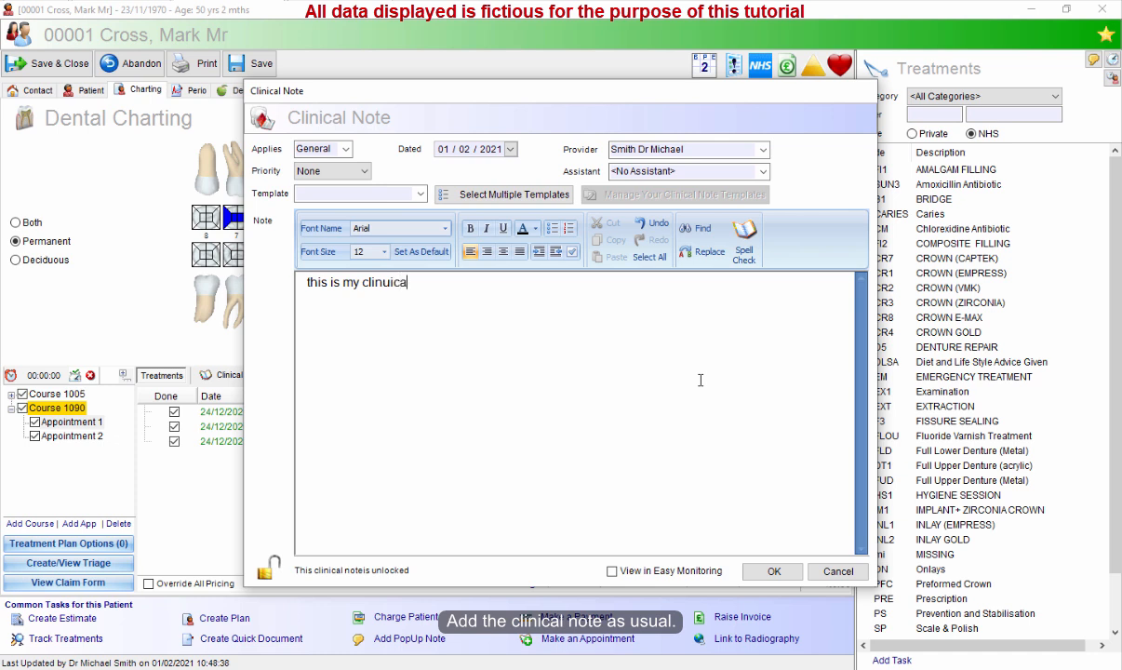
{"action": "type", "text": "l n"}
{"action": "key", "text": "BackSpace"}
{"action": "left_click", "coordinate": [774, 571]}
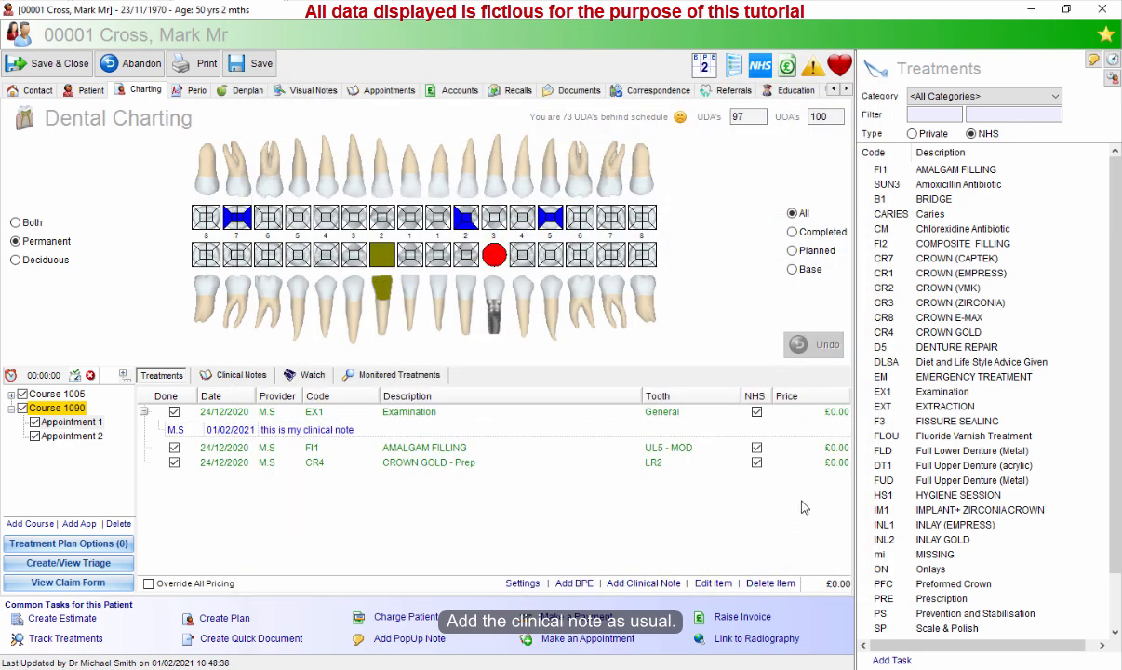
Check the new note beneath the Examination treatment and in the Clinical Notes tab.
{"action": "left_click", "coordinate": [377, 428]}
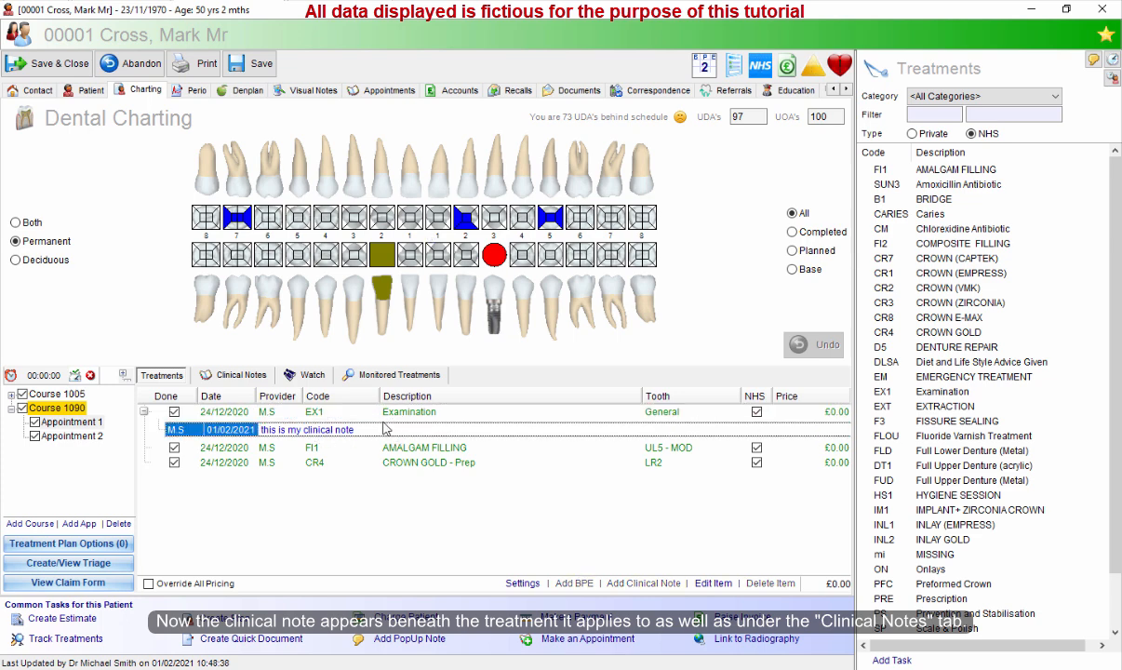
{"action": "left_click", "coordinate": [237, 374]}
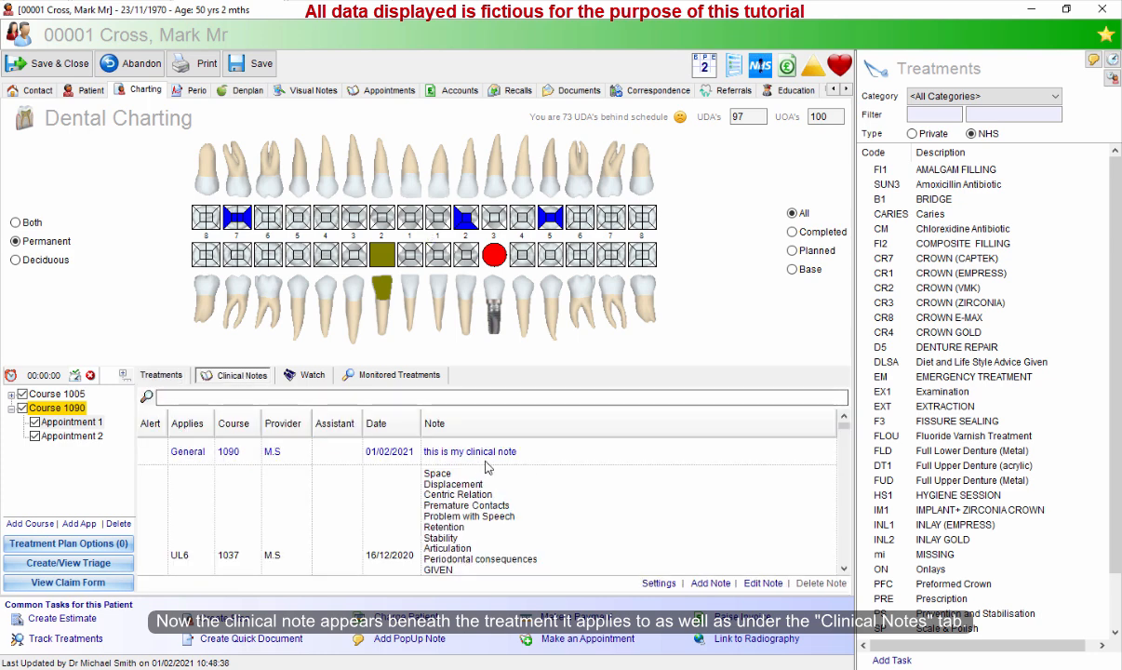
{"action": "left_click", "coordinate": [453, 465]}
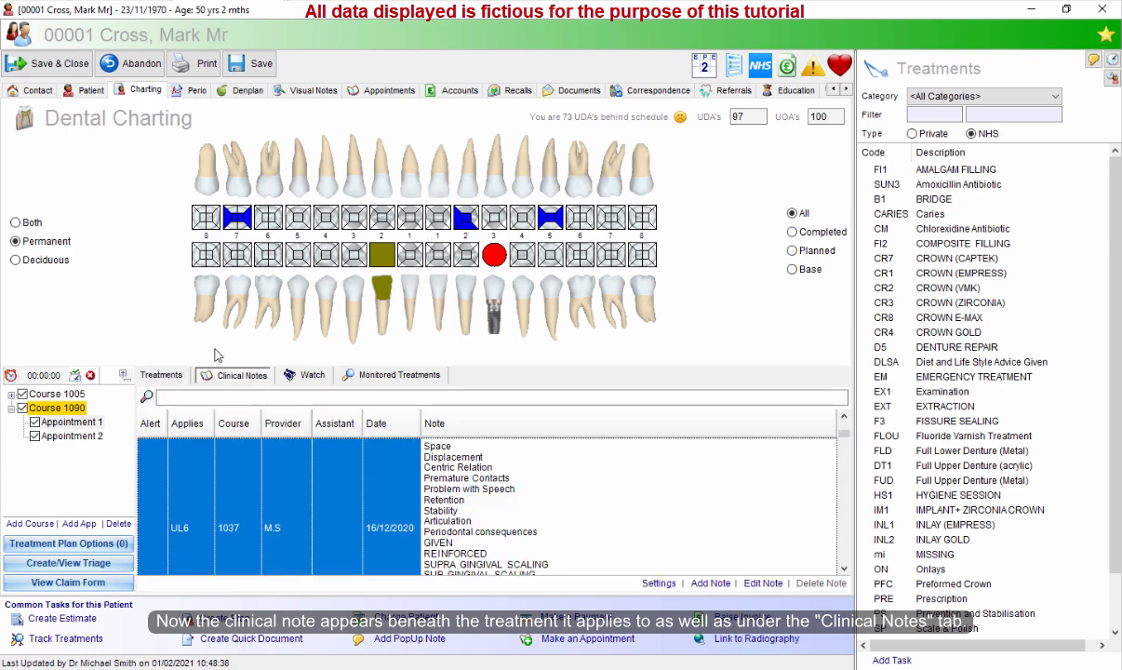
{"action": "left_click", "coordinate": [161, 375]}
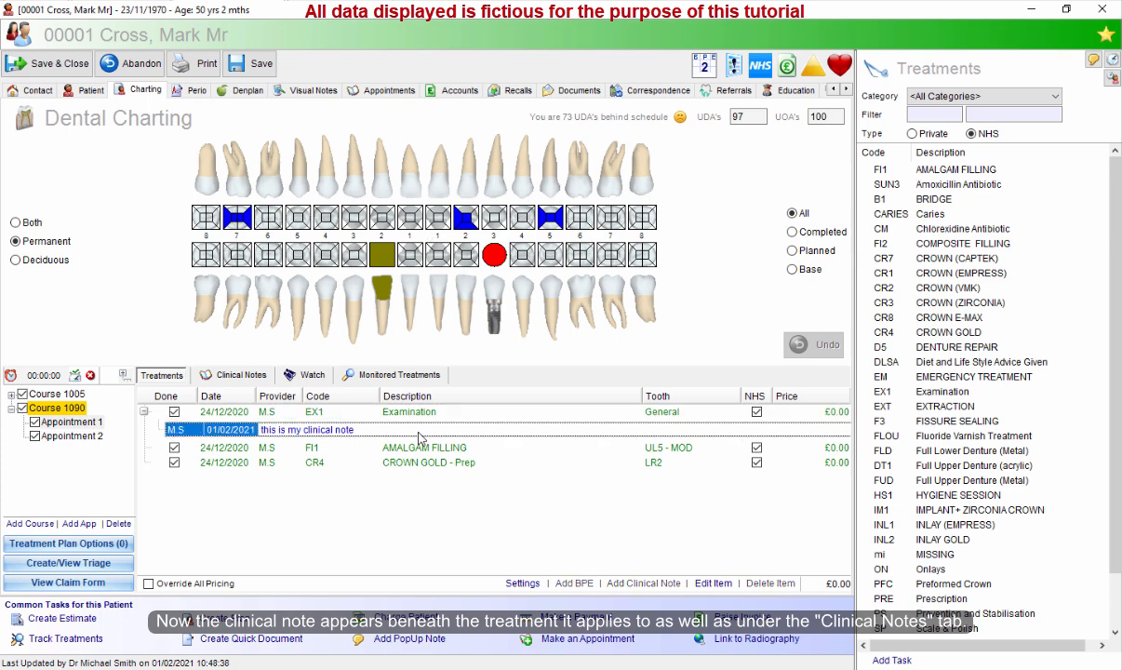
Review the chart settings and switch between the Clinical Notes and Treatments tabs.
{"action": "left_click", "coordinate": [522, 583]}
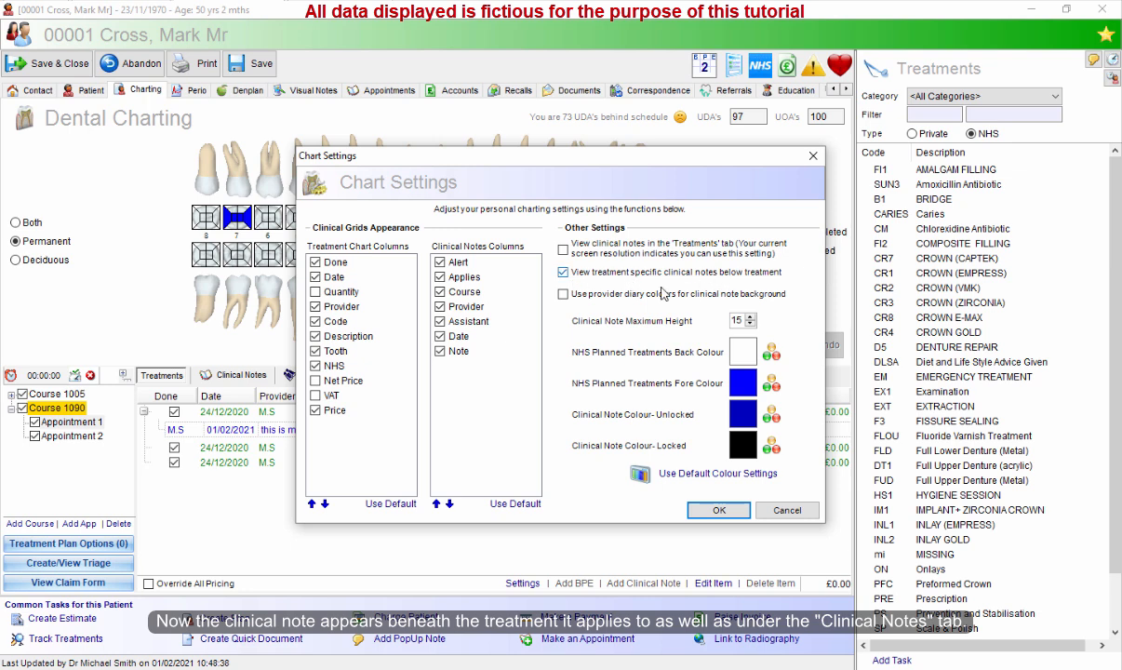
{"action": "left_click", "coordinate": [718, 510]}
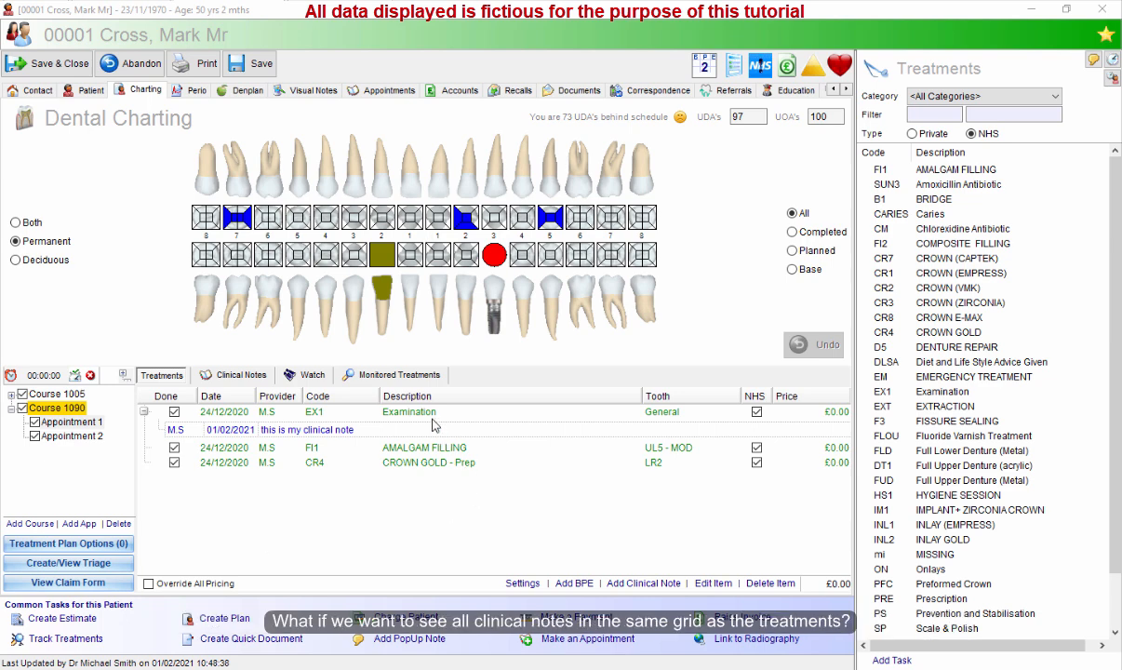
{"action": "left_click", "coordinate": [237, 375]}
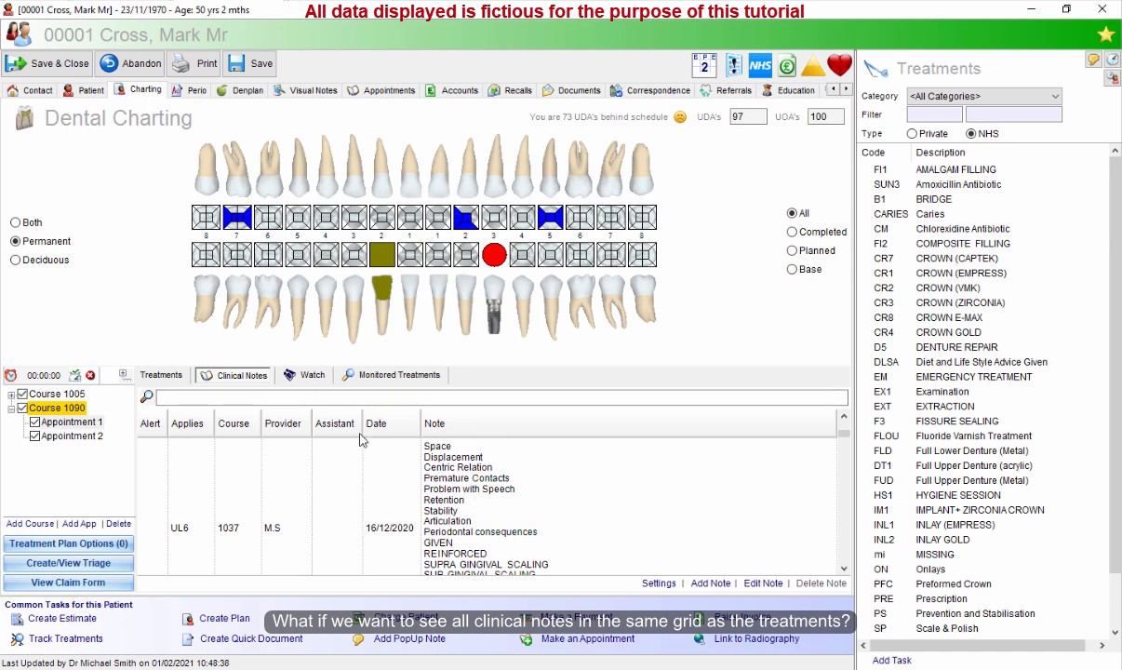
{"action": "left_click", "coordinate": [174, 375]}
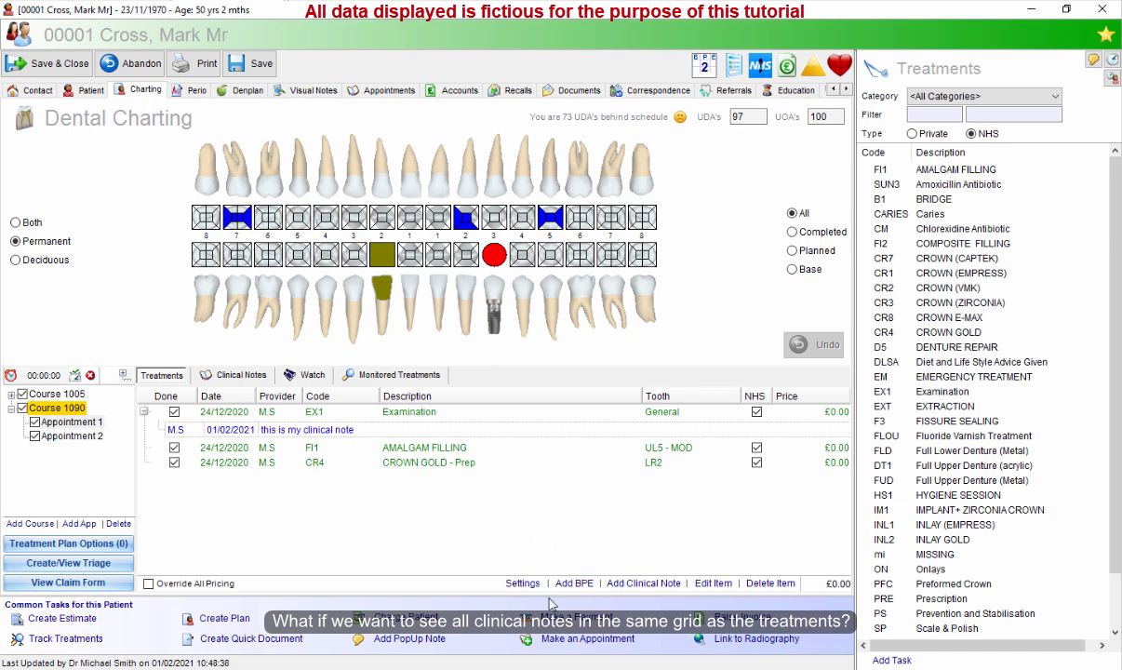
Enable viewing clinical notes in the Treatments tab in the chart settings.
{"action": "left_click", "coordinate": [522, 584]}
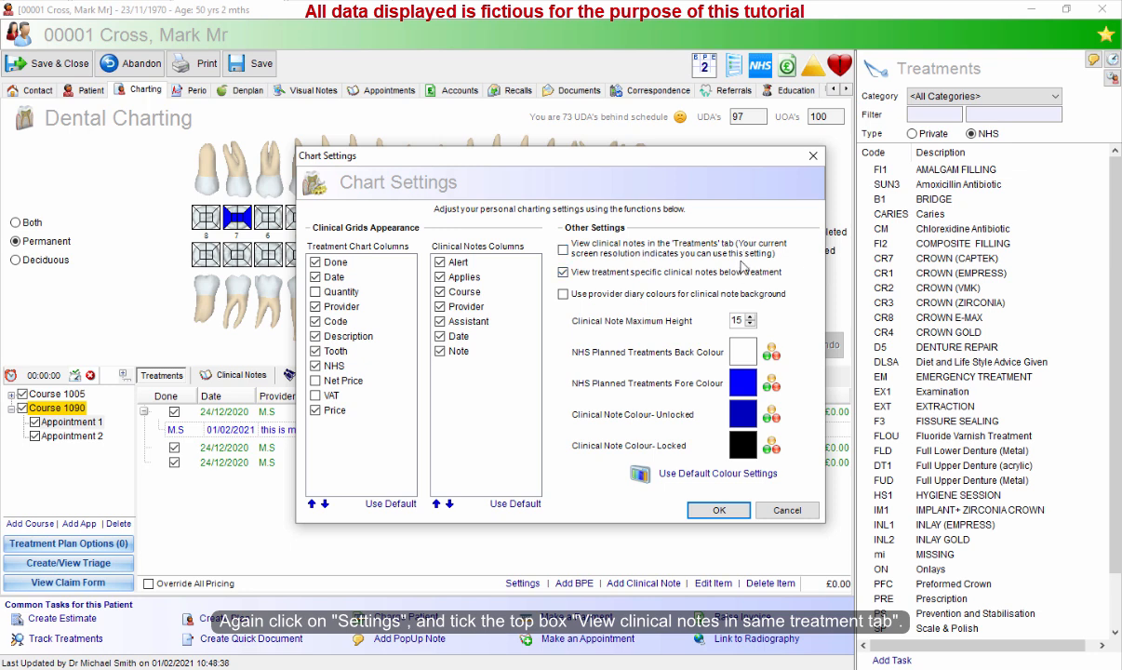
{"action": "left_click", "coordinate": [563, 251]}
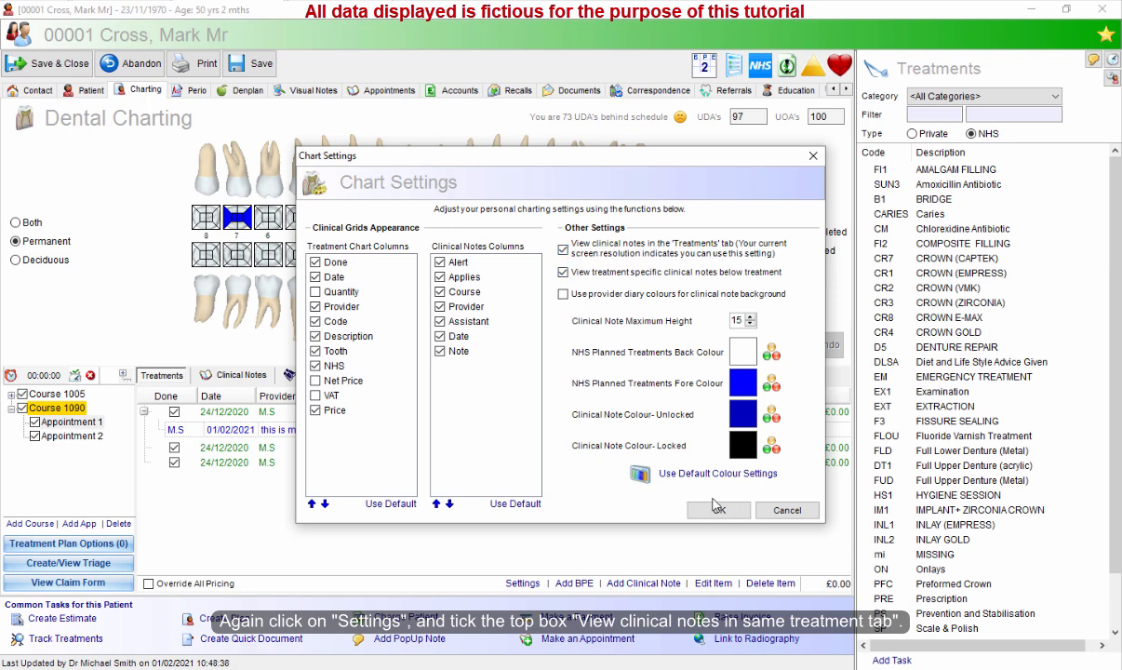
{"action": "left_click", "coordinate": [717, 509]}
{"action": "left_click", "coordinate": [712, 357]}
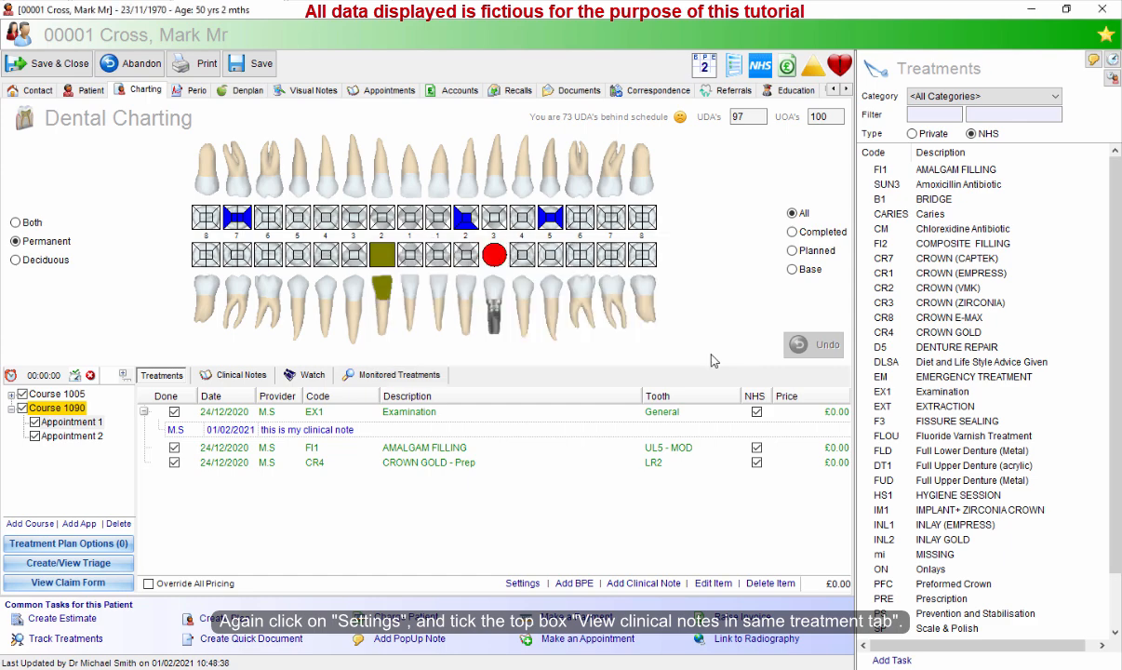
Save and close the record without updating the recall, then reopen the 11:00 patient's charting.
{"action": "left_click", "coordinate": [55, 63]}
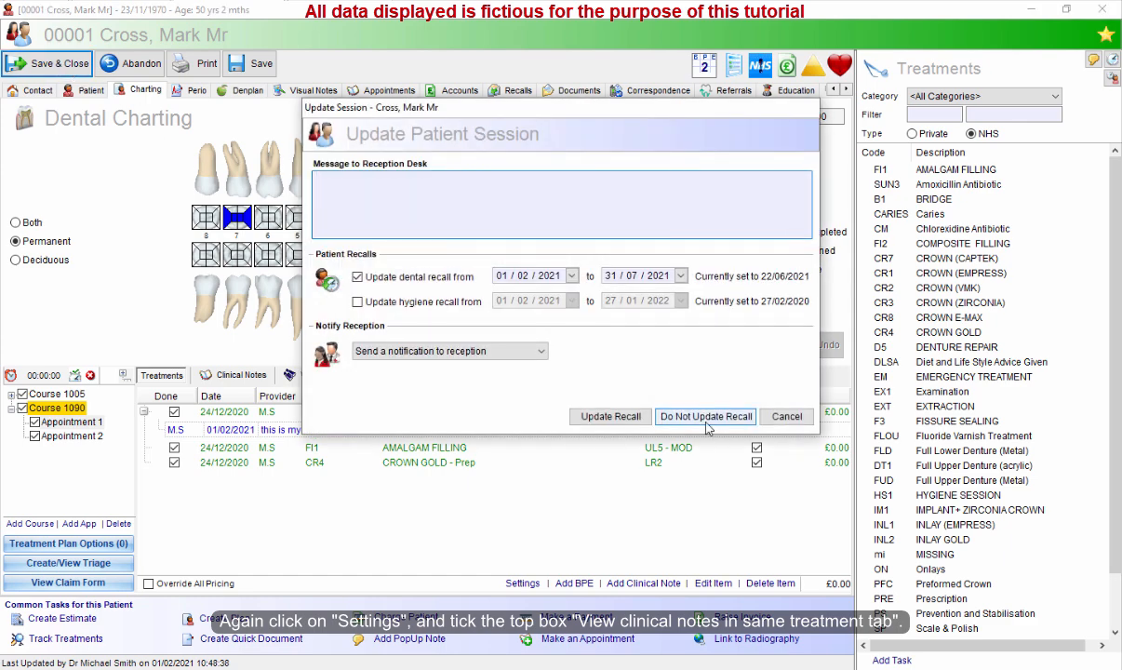
{"action": "left_click", "coordinate": [706, 417]}
{"action": "right_click", "coordinate": [445, 426]}
{"action": "left_click", "coordinate": [553, 530]}
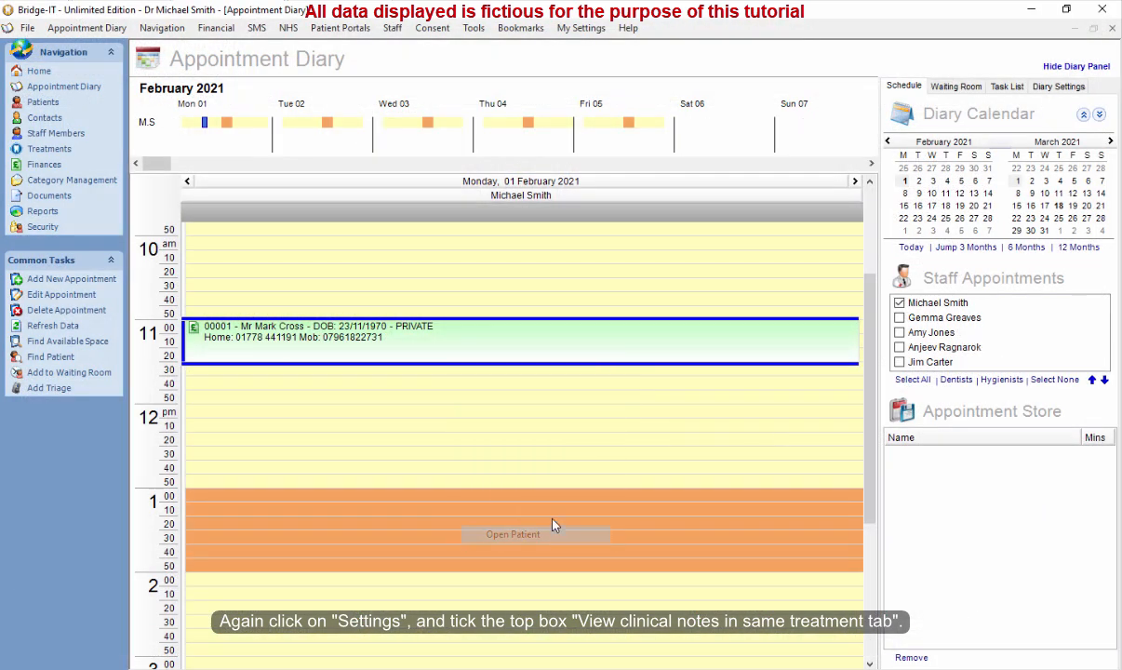
{"action": "left_click", "coordinate": [138, 93]}
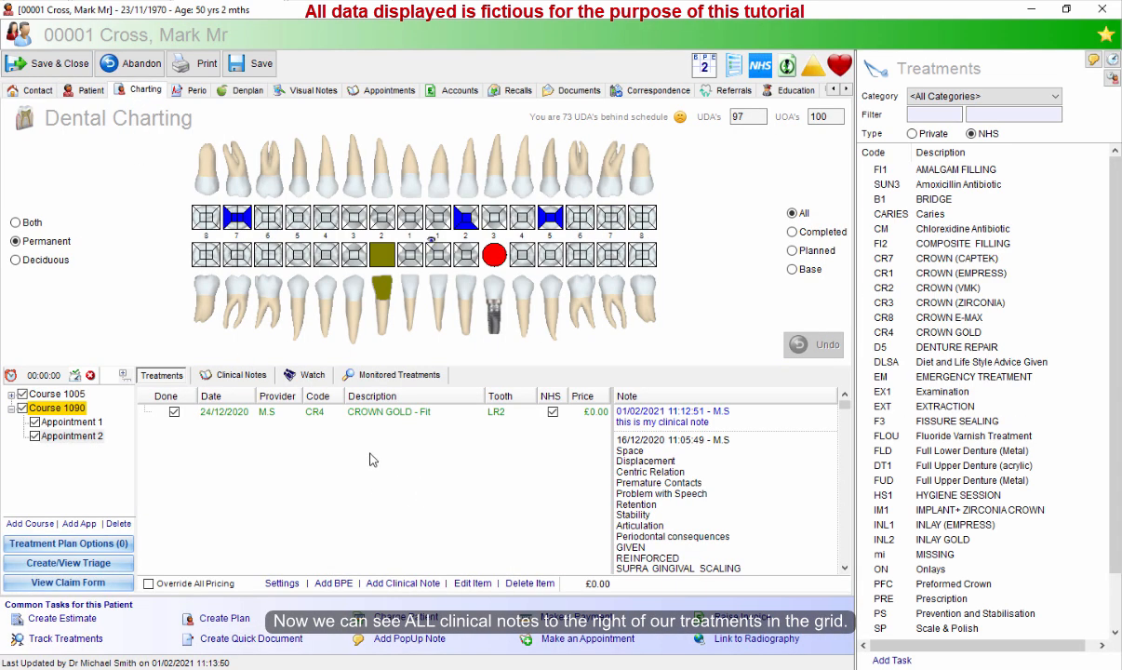
Open Appointment 1 in the course and scroll through the clinical notes column beside its treatments.
{"action": "left_click", "coordinate": [94, 422]}
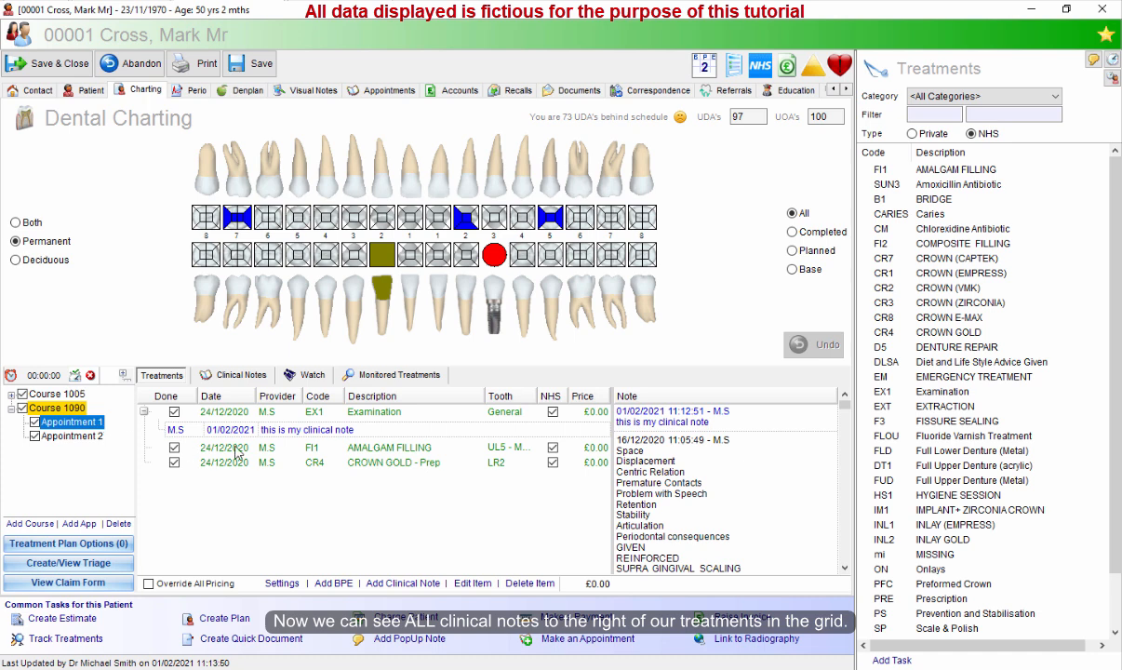
{"action": "left_click", "coordinate": [345, 412]}
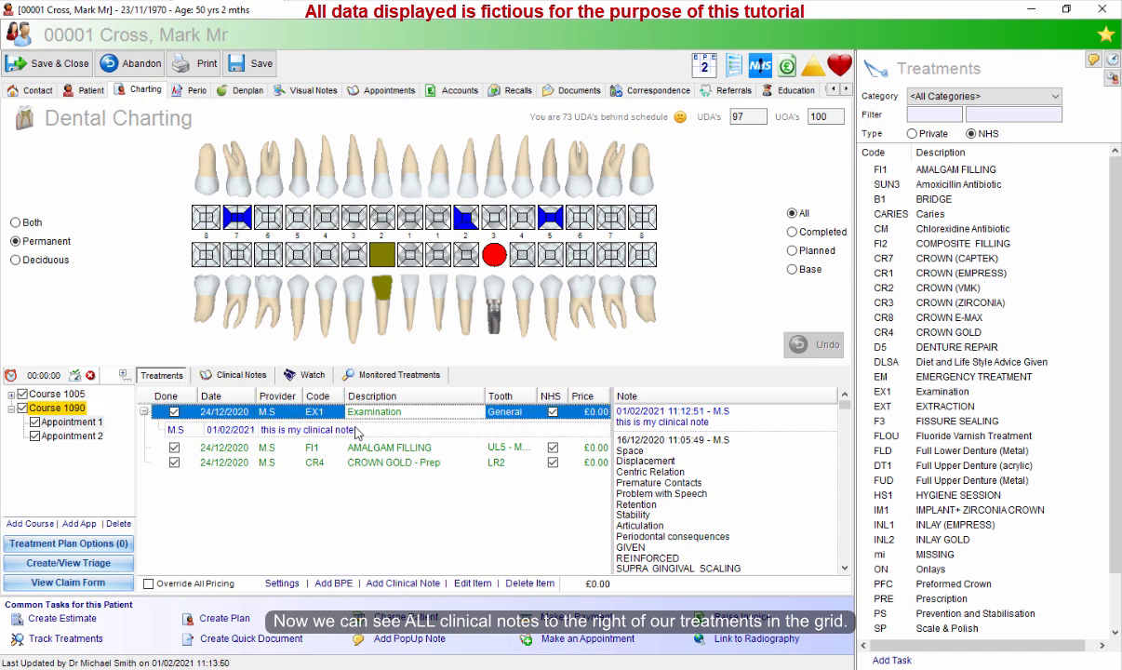
{"action": "left_click", "coordinate": [357, 431]}
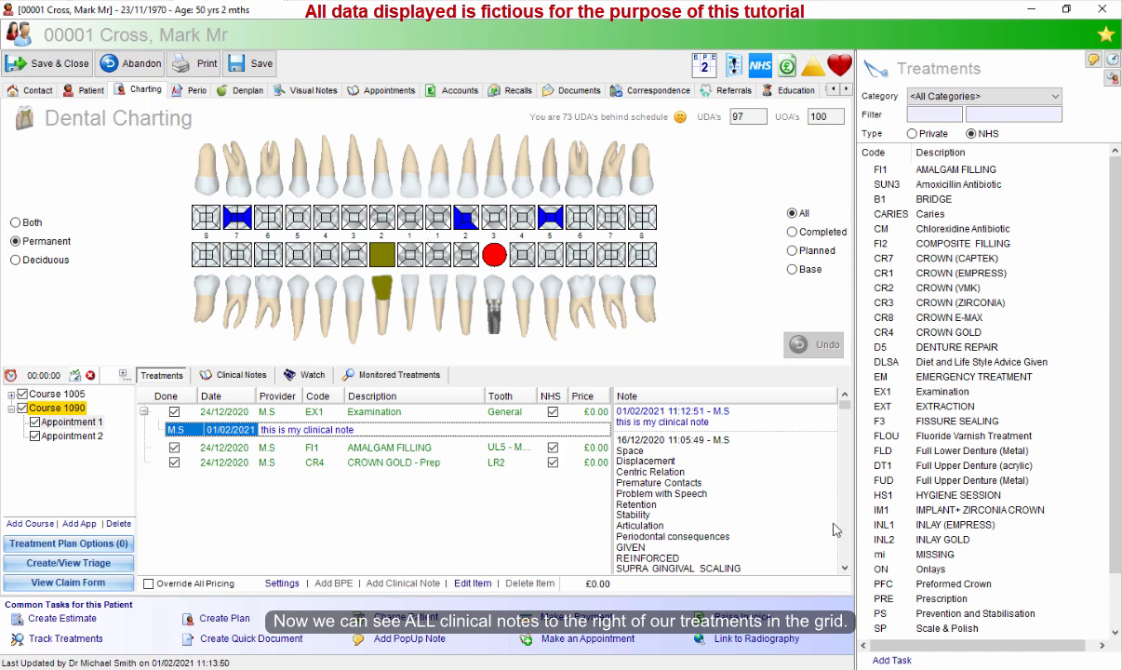
{"action": "scroll", "coordinate": [846, 527], "scroll_direction": "down", "scroll_amount": 1}
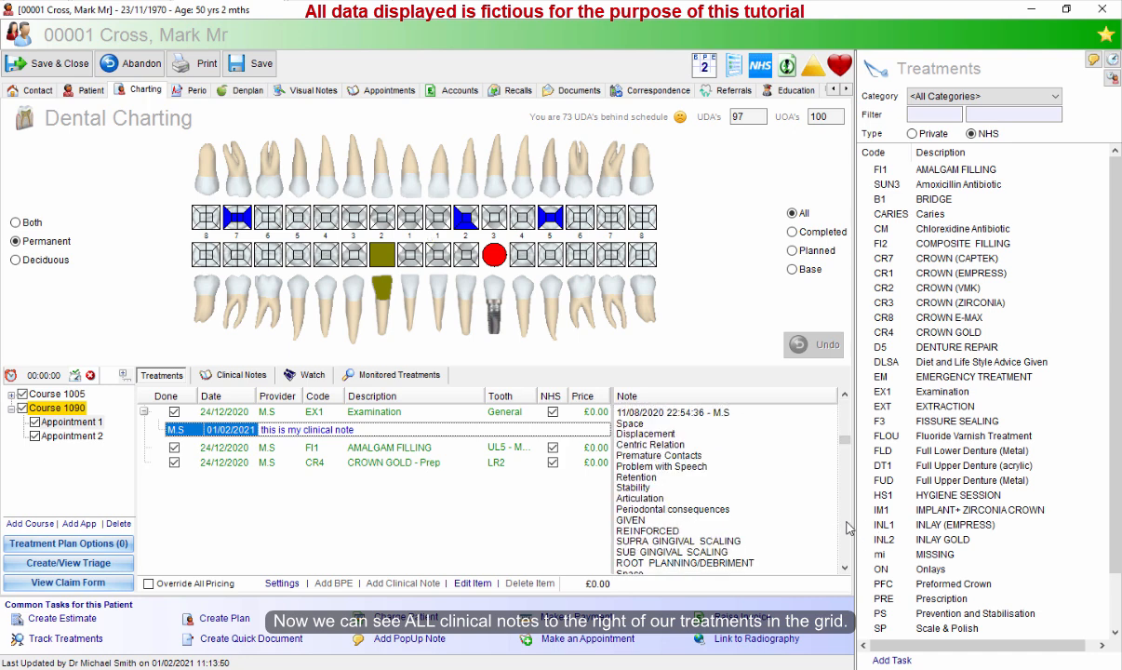
{"action": "scroll", "coordinate": [790, 472], "scroll_direction": "down", "scroll_amount": 2}
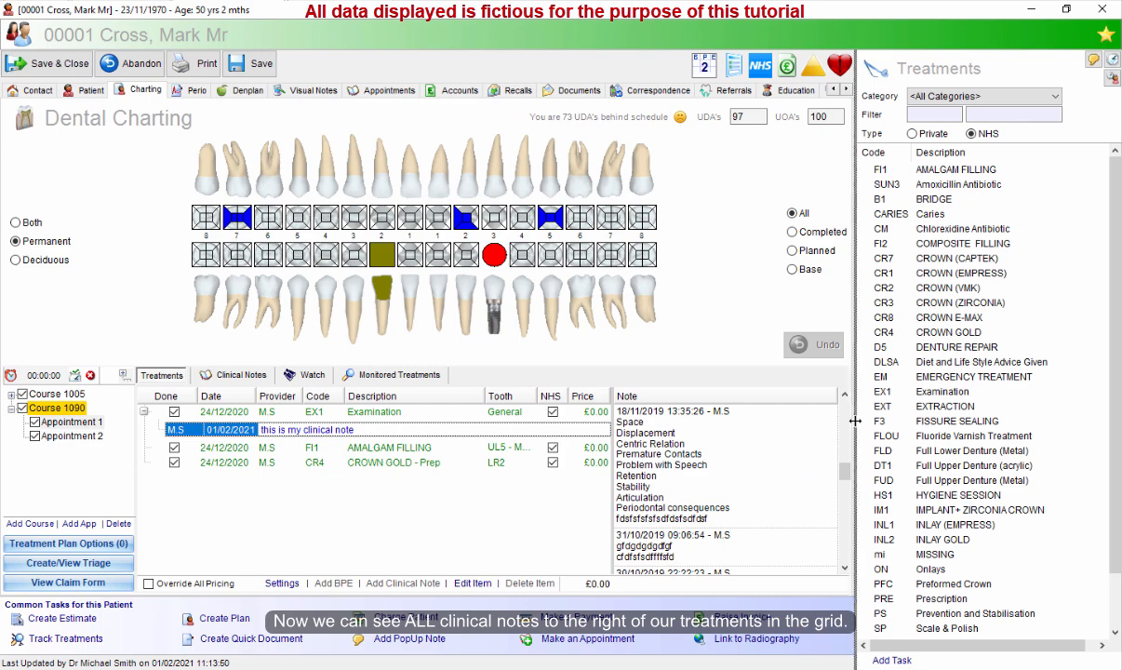
{"action": "scroll", "coordinate": [780, 437], "scroll_direction": "up", "scroll_amount": 3}
Open the latest clinical note from the notes column, close it, and select the treatment rows.
{"action": "left_click", "coordinate": [700, 423]}
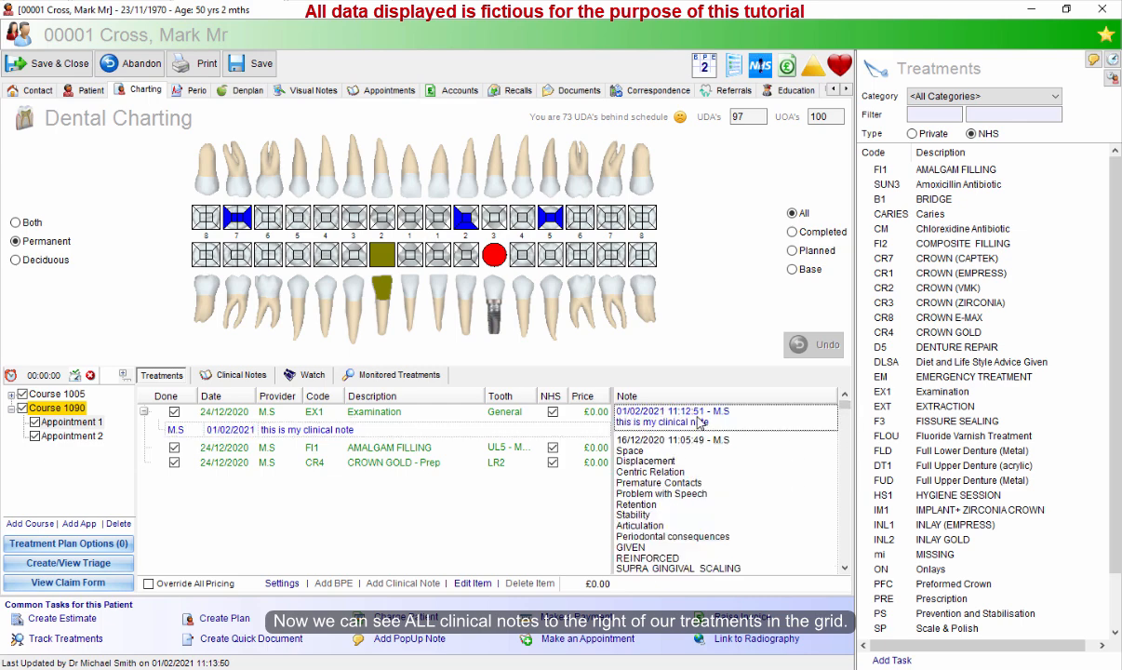
{"action": "double_click", "coordinate": [699, 424]}
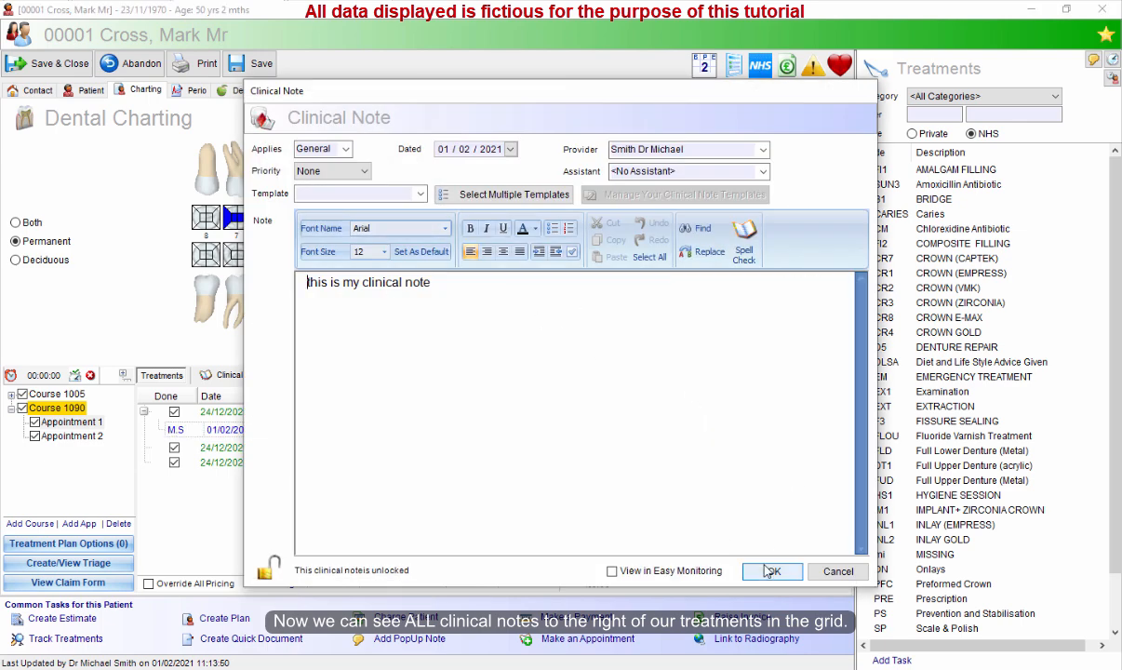
{"action": "left_click", "coordinate": [731, 539]}
{"action": "left_click", "coordinate": [482, 448]}
{"action": "left_click", "coordinate": [473, 417]}
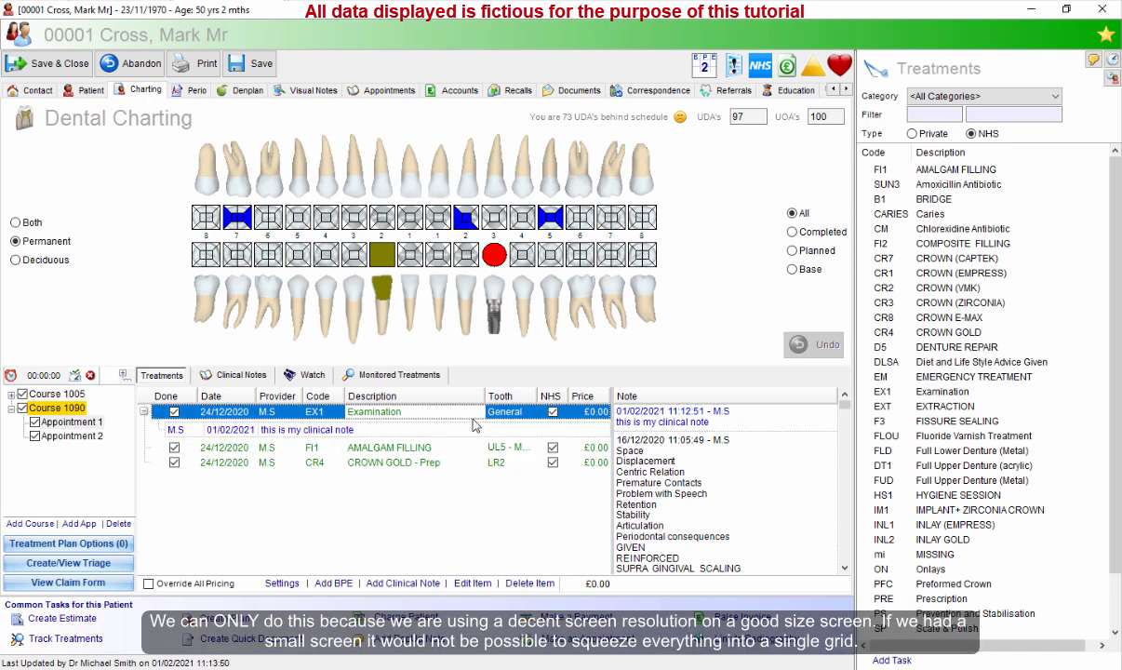
{"action": "left_click", "coordinate": [472, 443]}
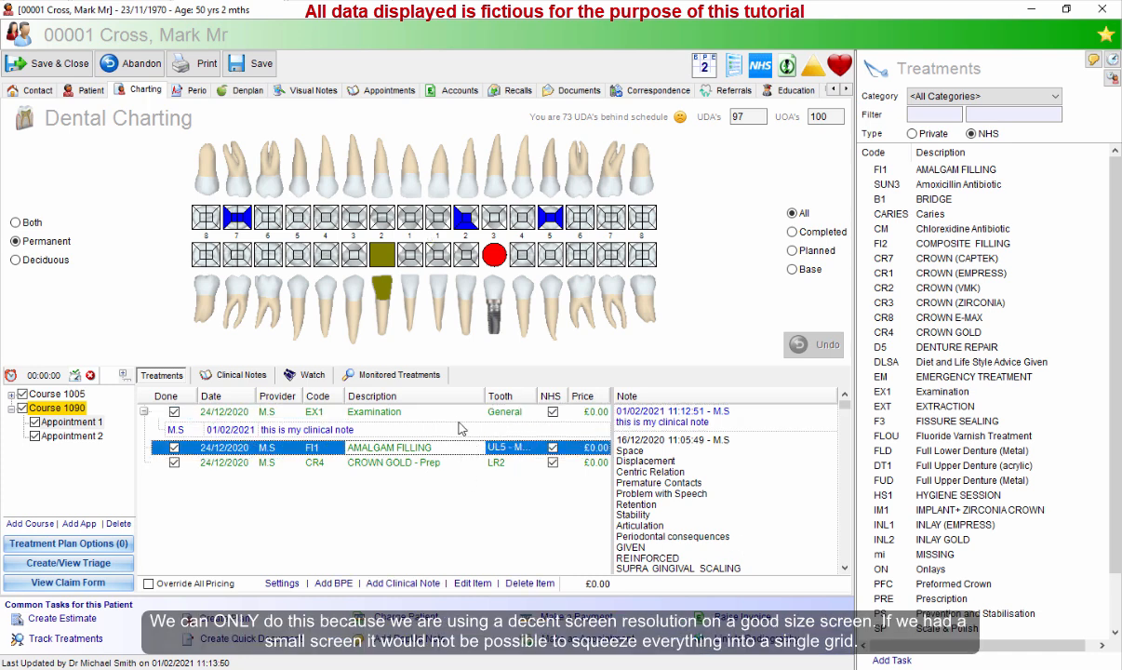
{"action": "left_click", "coordinate": [460, 417]}
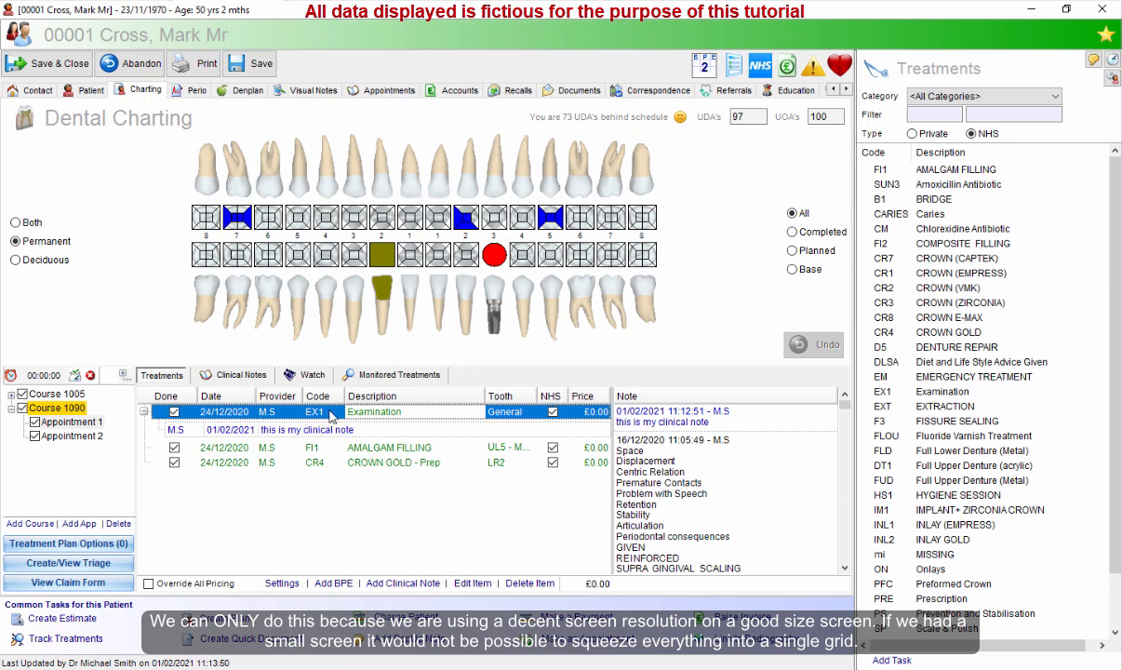
Open the Amalgam Filling treatment's details and abandon them without changes.
{"action": "key", "text": "Down"}
{"action": "double_click", "coordinate": [410, 447]}
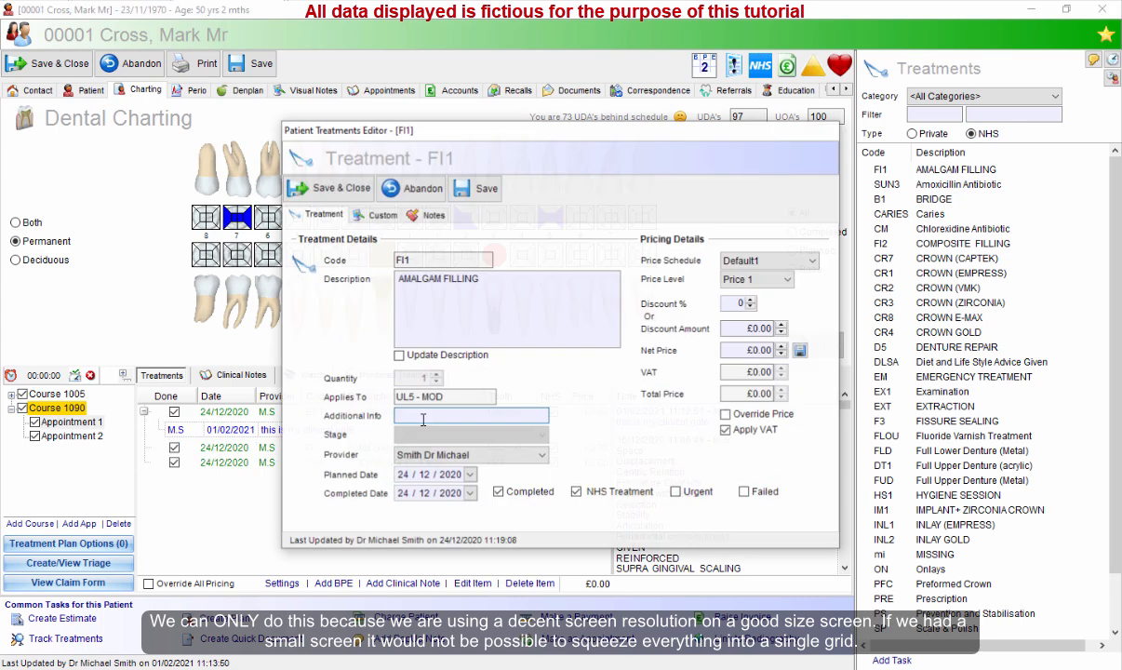
{"action": "left_click", "coordinate": [415, 188]}
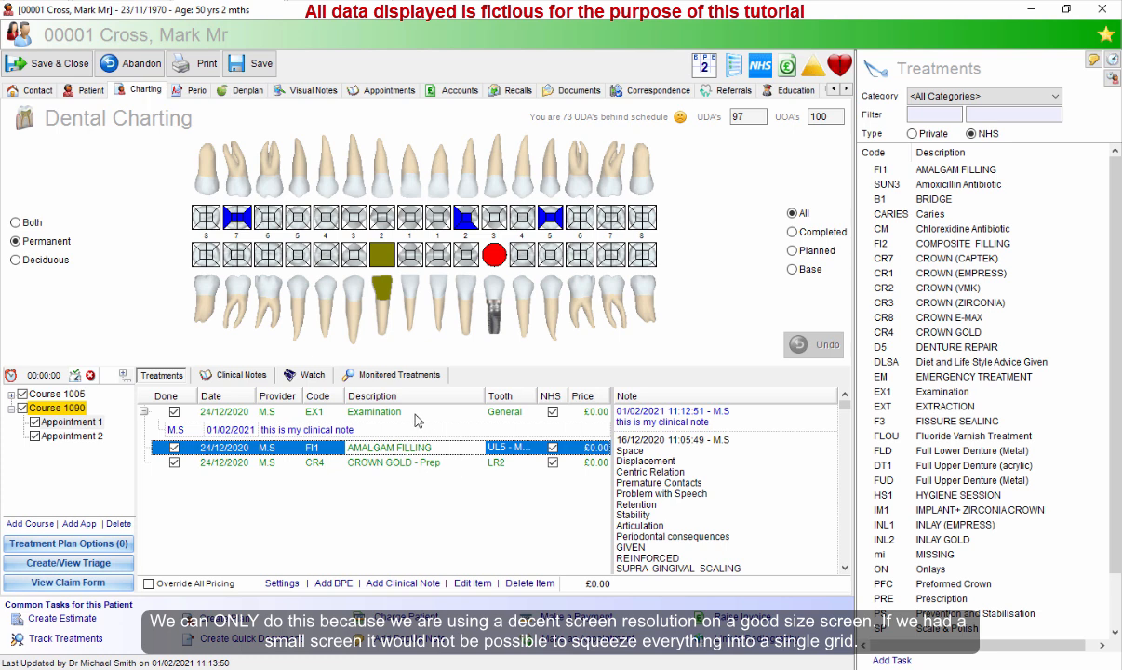
{"action": "key", "text": "Up"}
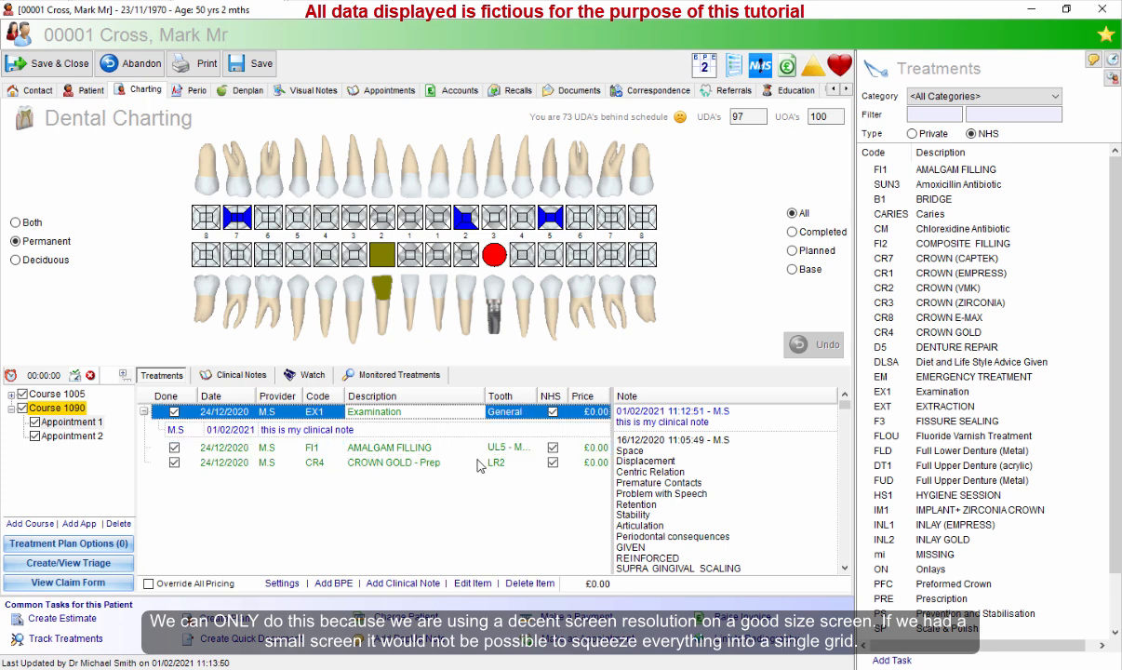
Open the chart settings and close them with OK, acknowledging the close-record notice.
{"action": "left_click", "coordinate": [282, 583]}
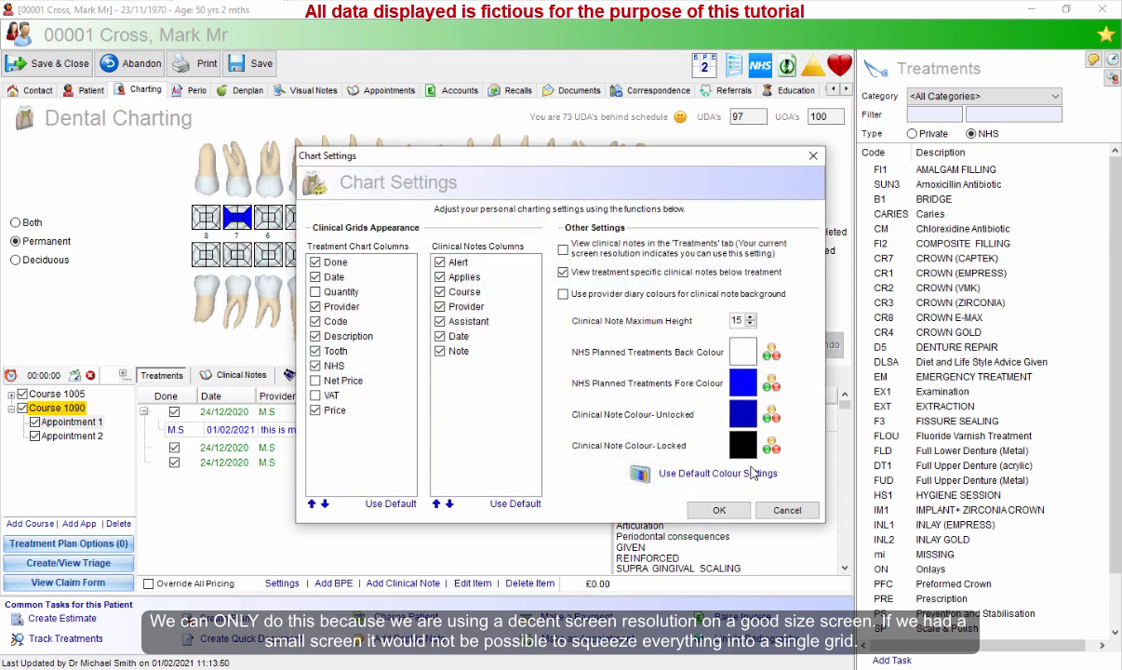
{"action": "left_click", "coordinate": [719, 511]}
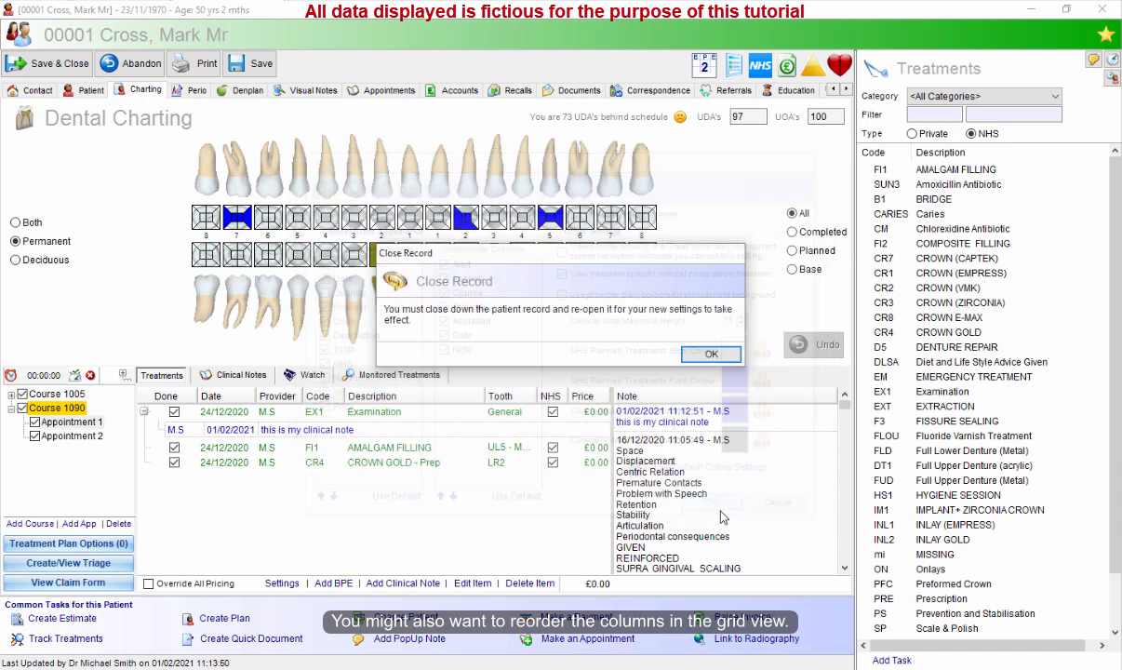
{"action": "left_click", "coordinate": [673, 357]}
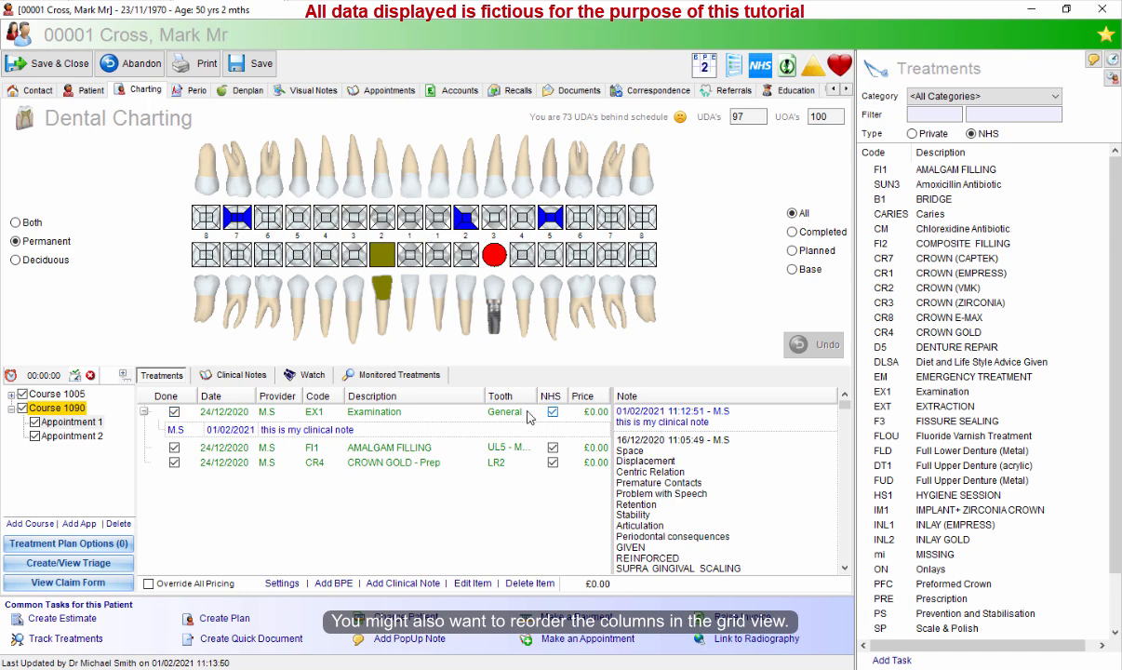
Select each treatment row in turn to compare the entries in the Tooth column.
{"action": "left_click", "coordinate": [374, 412]}
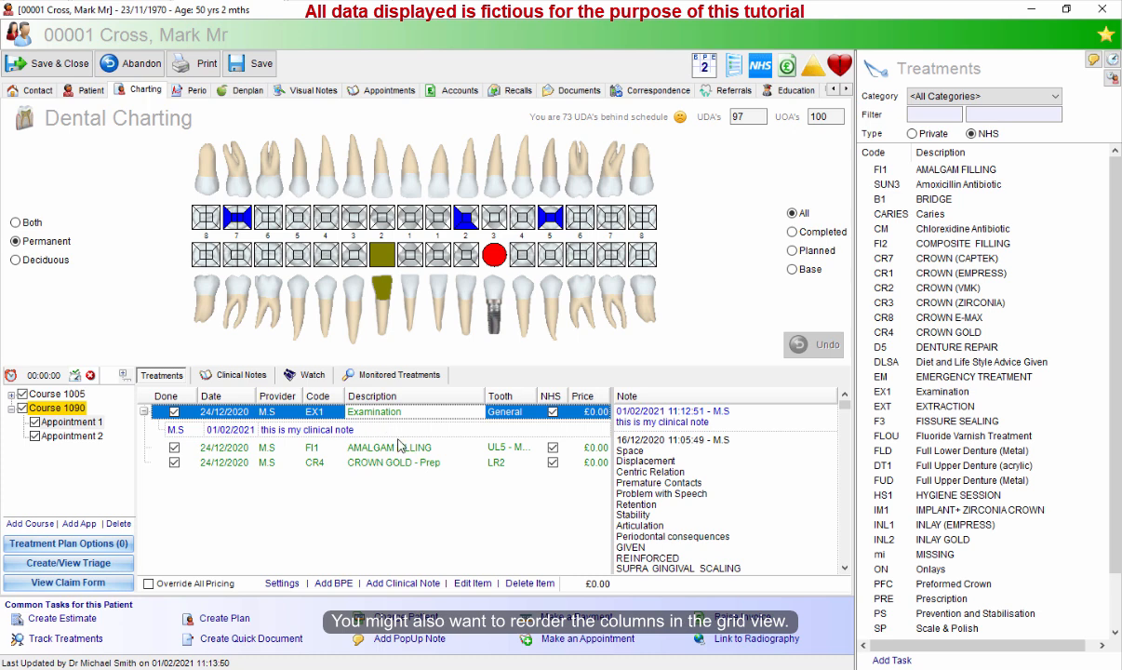
{"action": "left_click", "coordinate": [399, 444]}
{"action": "left_click", "coordinate": [402, 411]}
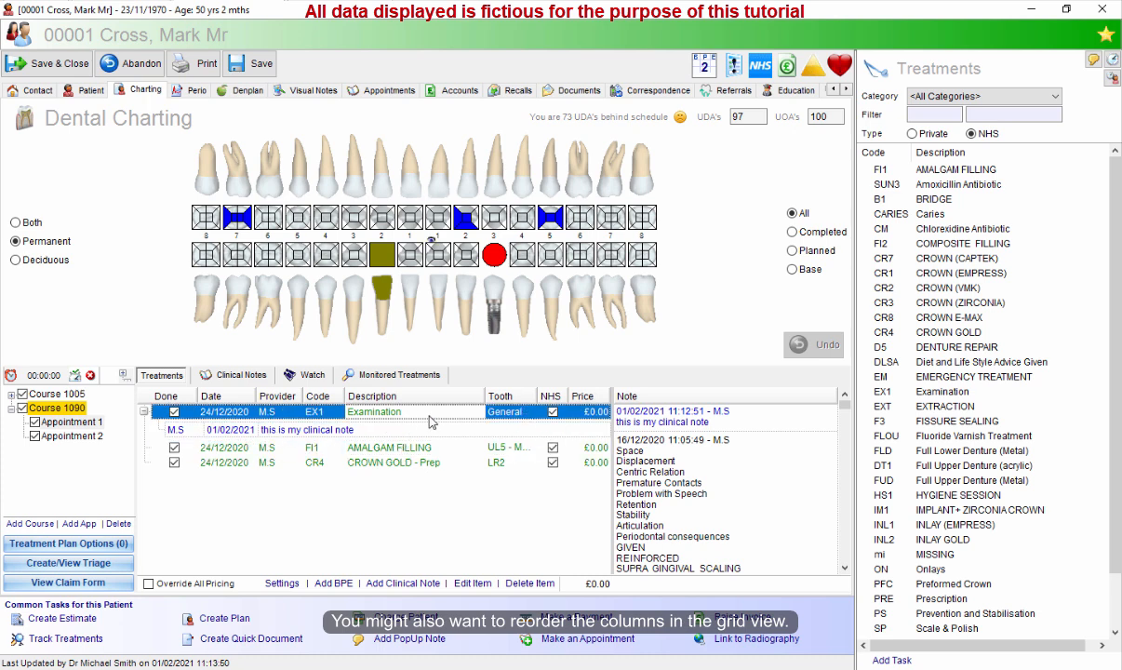
{"action": "left_click", "coordinate": [506, 450]}
{"action": "left_click", "coordinate": [506, 464]}
{"action": "left_click", "coordinate": [506, 415]}
{"action": "left_click", "coordinate": [505, 451]}
{"action": "left_click", "coordinate": [506, 466]}
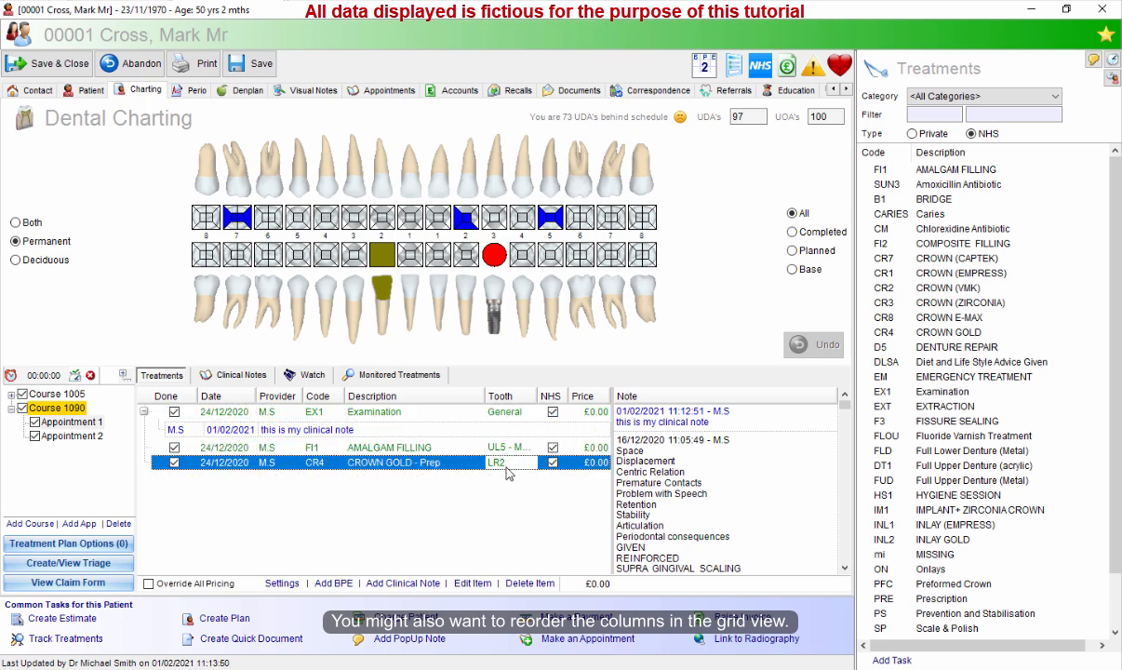
{"action": "left_click", "coordinate": [506, 449]}
{"action": "left_click", "coordinate": [506, 413]}
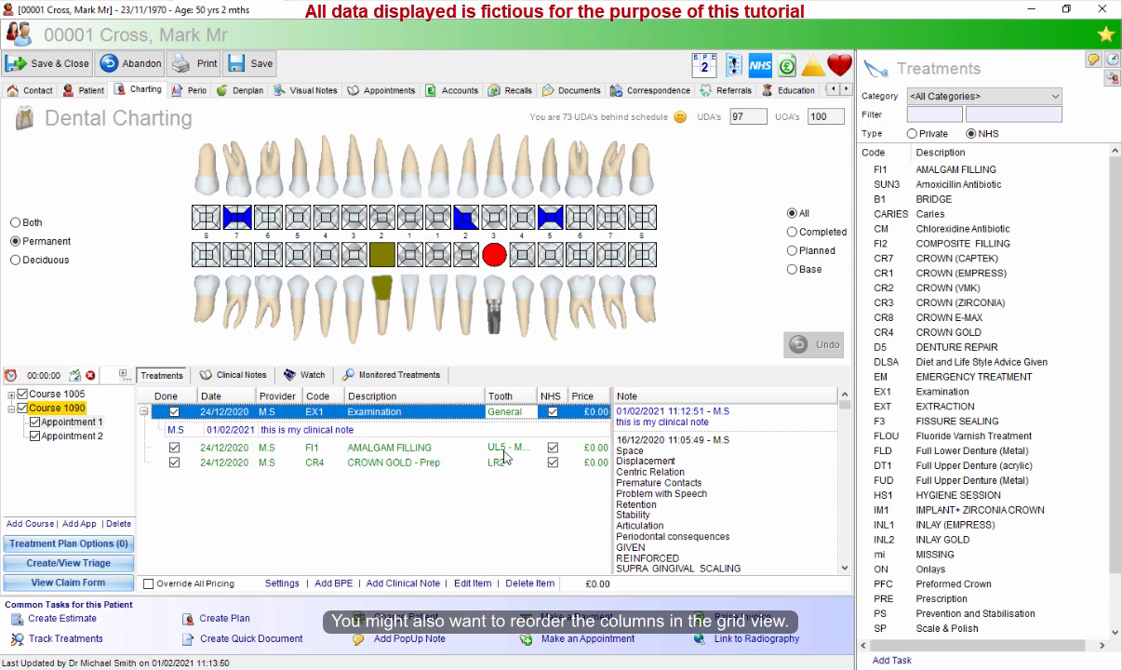
{"action": "left_click", "coordinate": [504, 451]}
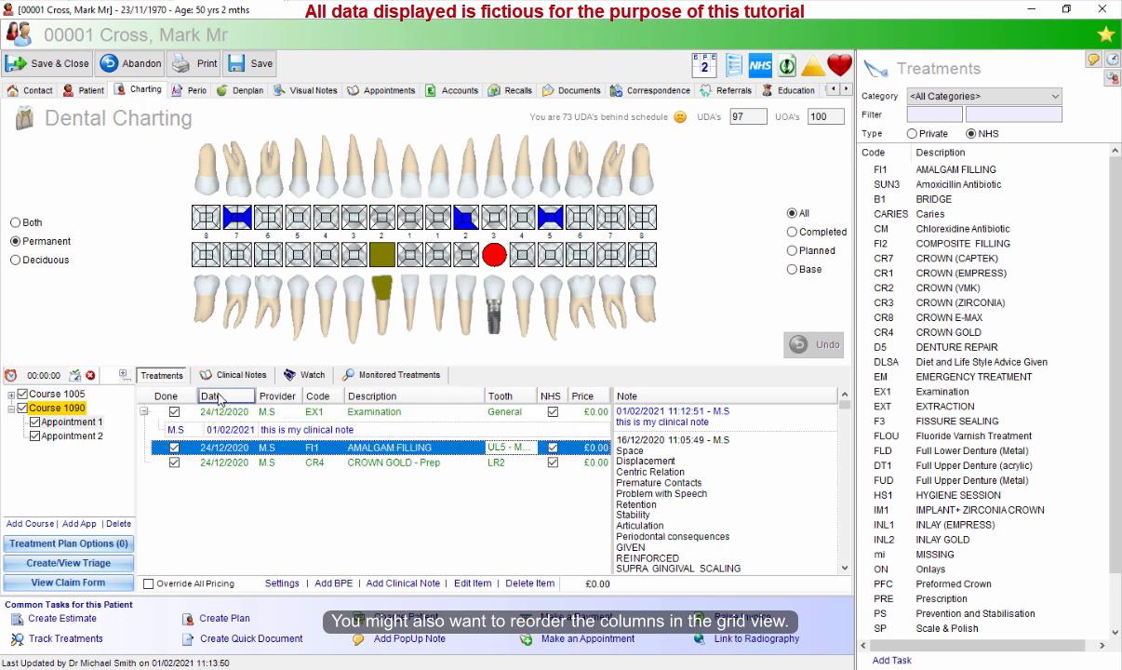
In chart settings, hide the Code column and move the Tooth column up to third position.
{"action": "left_click", "coordinate": [298, 588]}
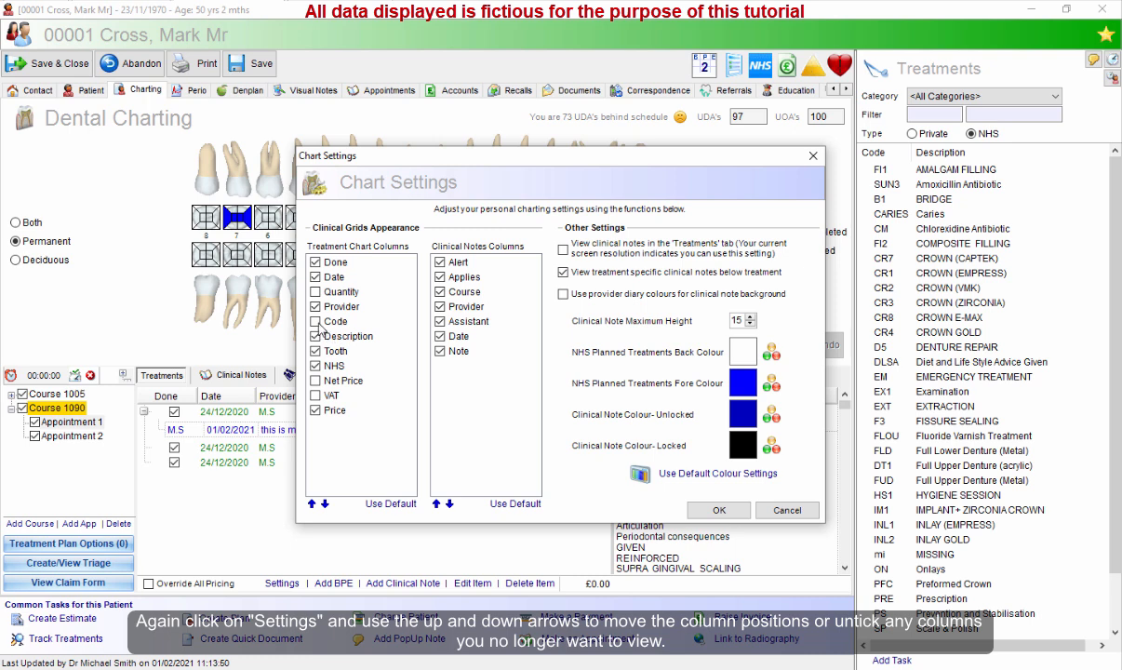
{"action": "left_click", "coordinate": [337, 352]}
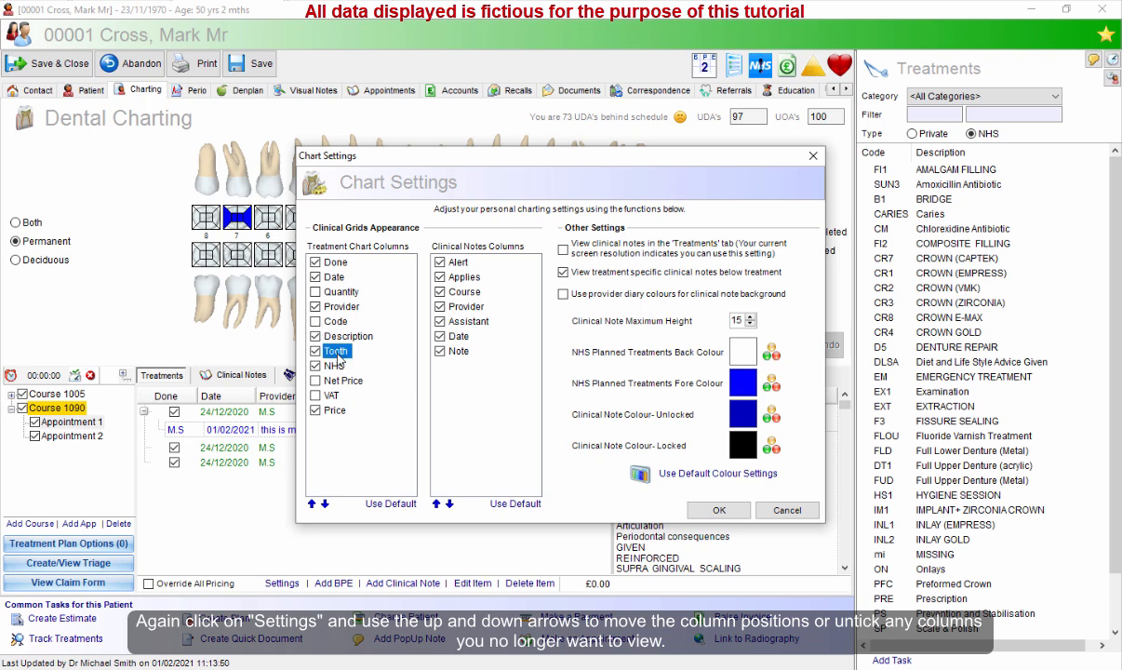
{"action": "left_click", "coordinate": [311, 503]}
{"action": "left_click", "coordinate": [312, 503]}
{"action": "left_click", "coordinate": [312, 503]}
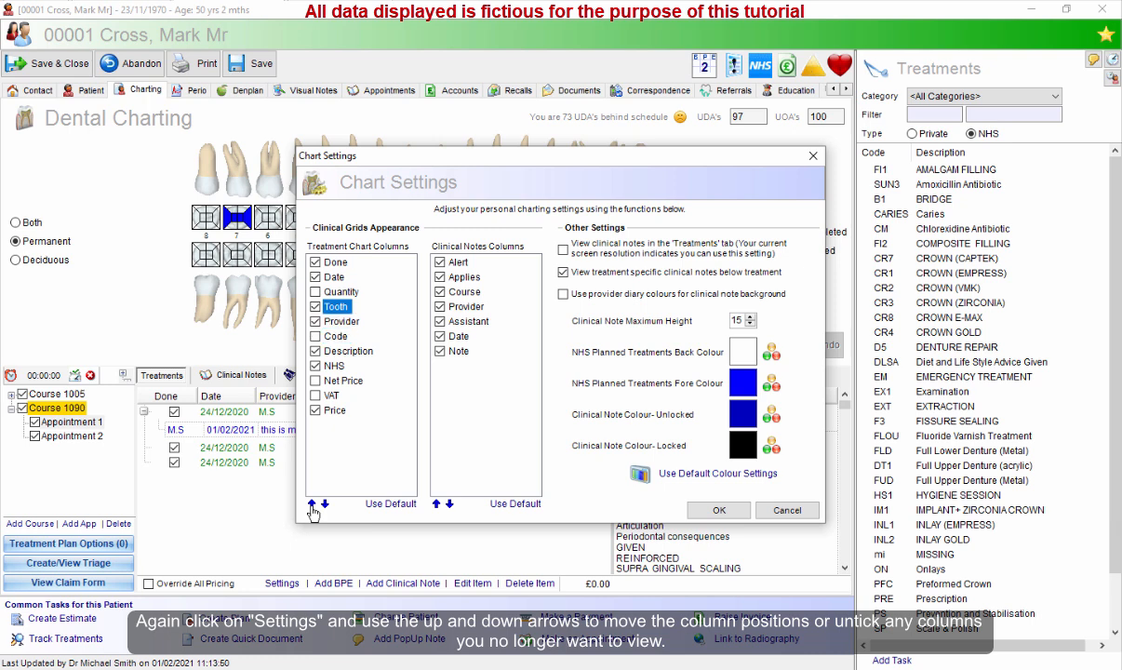
{"action": "left_click", "coordinate": [312, 504]}
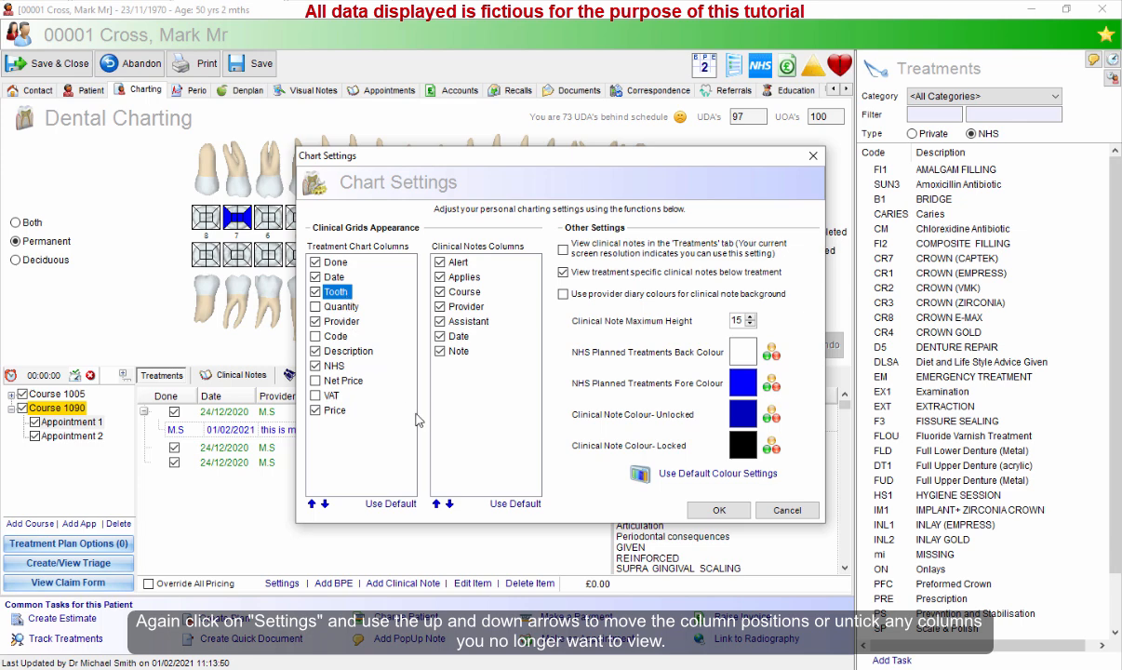
{"action": "left_click", "coordinate": [719, 510]}
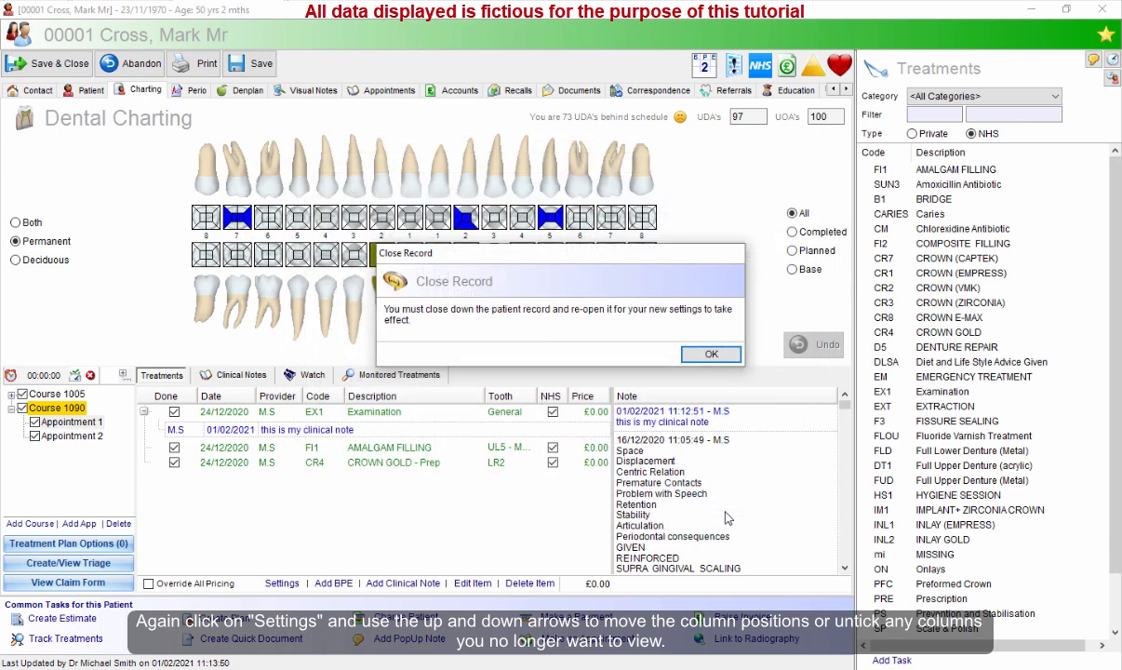
{"action": "left_click", "coordinate": [712, 355]}
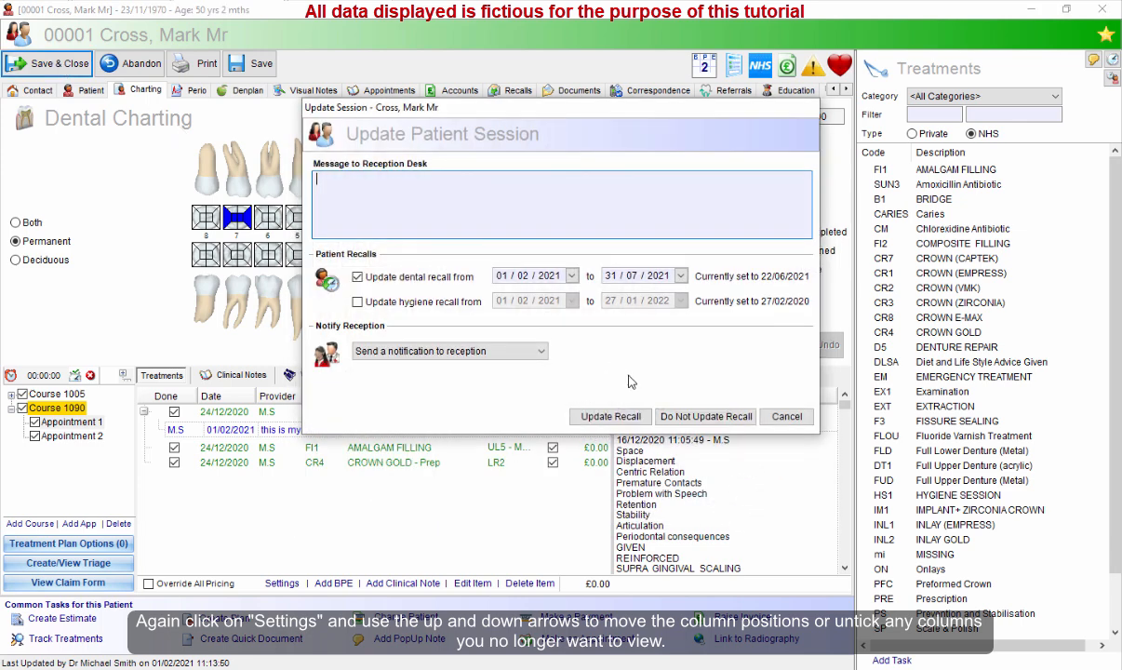
Close the record without updating the recall and reopen the 11:00 patient's charting.
{"action": "left_click", "coordinate": [705, 416]}
{"action": "right_click", "coordinate": [466, 337]}
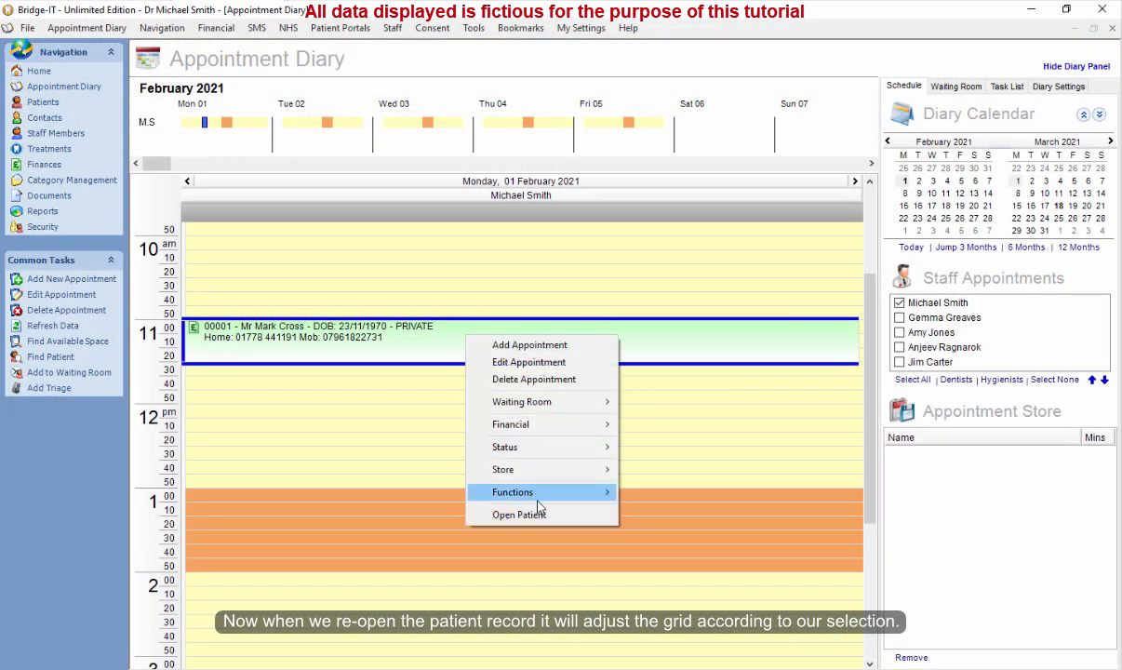
{"action": "left_click", "coordinate": [538, 514]}
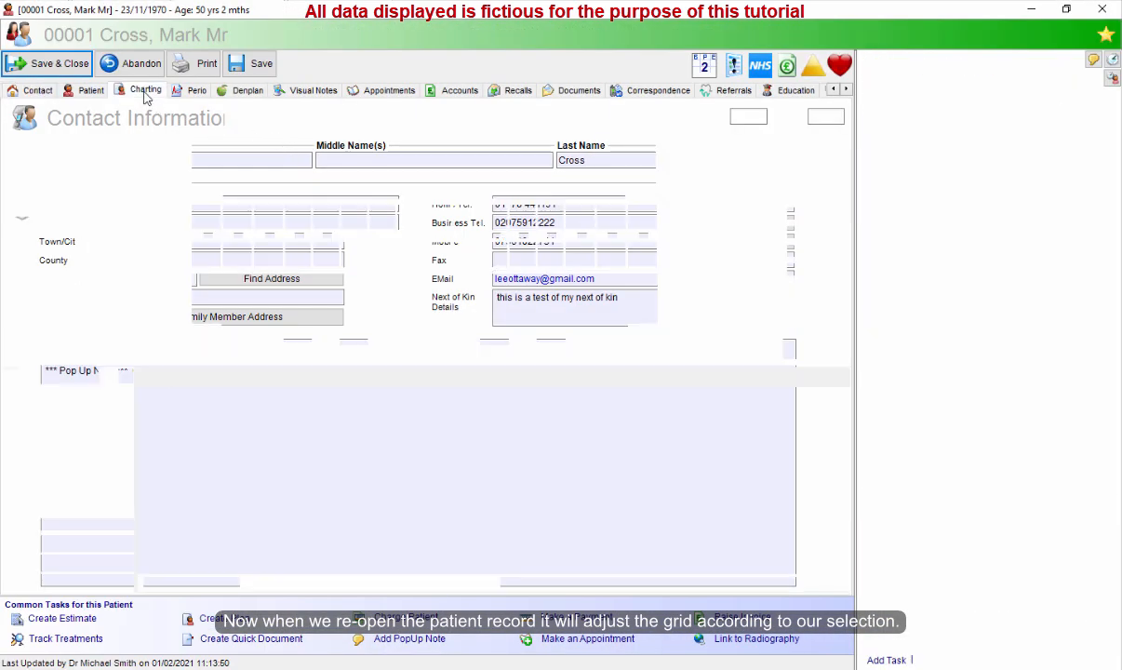
{"action": "left_click", "coordinate": [144, 93]}
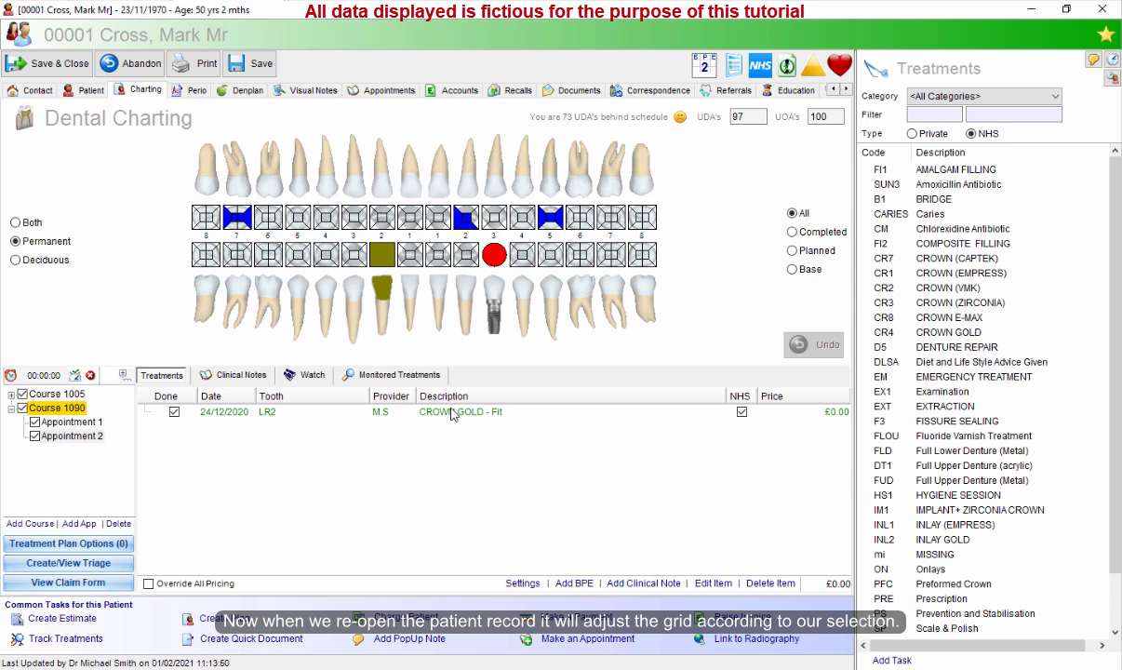
Restore the default treatment chart columns in the chart settings and confirm.
{"action": "left_click", "coordinate": [239, 415]}
{"action": "left_click", "coordinate": [285, 415]}
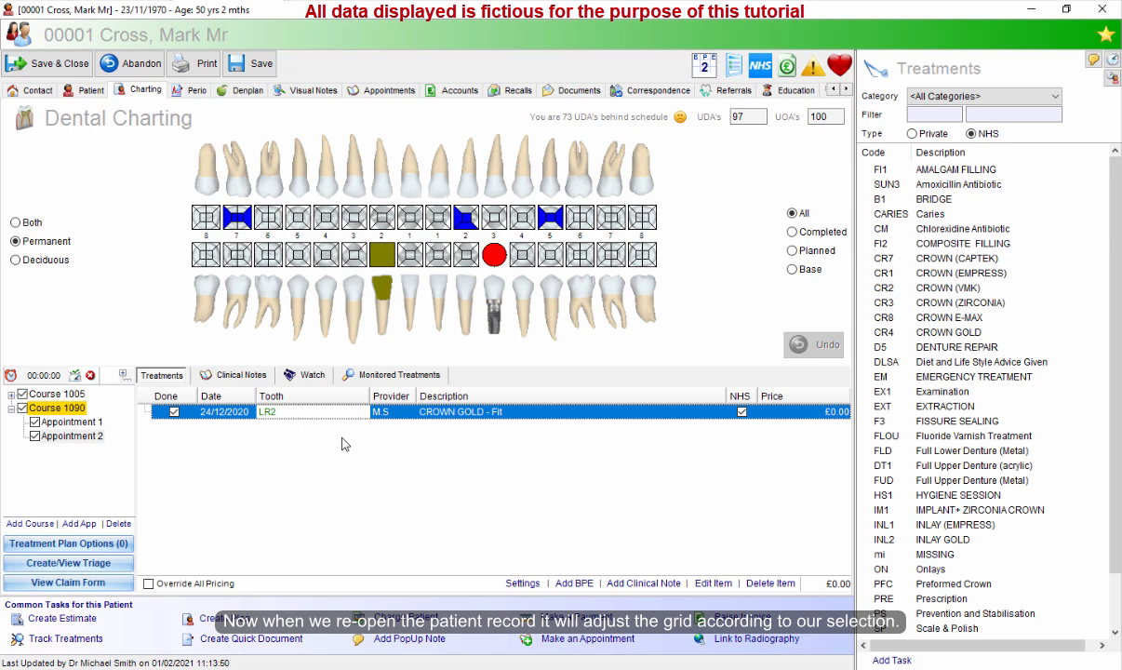
{"action": "left_click", "coordinate": [451, 413]}
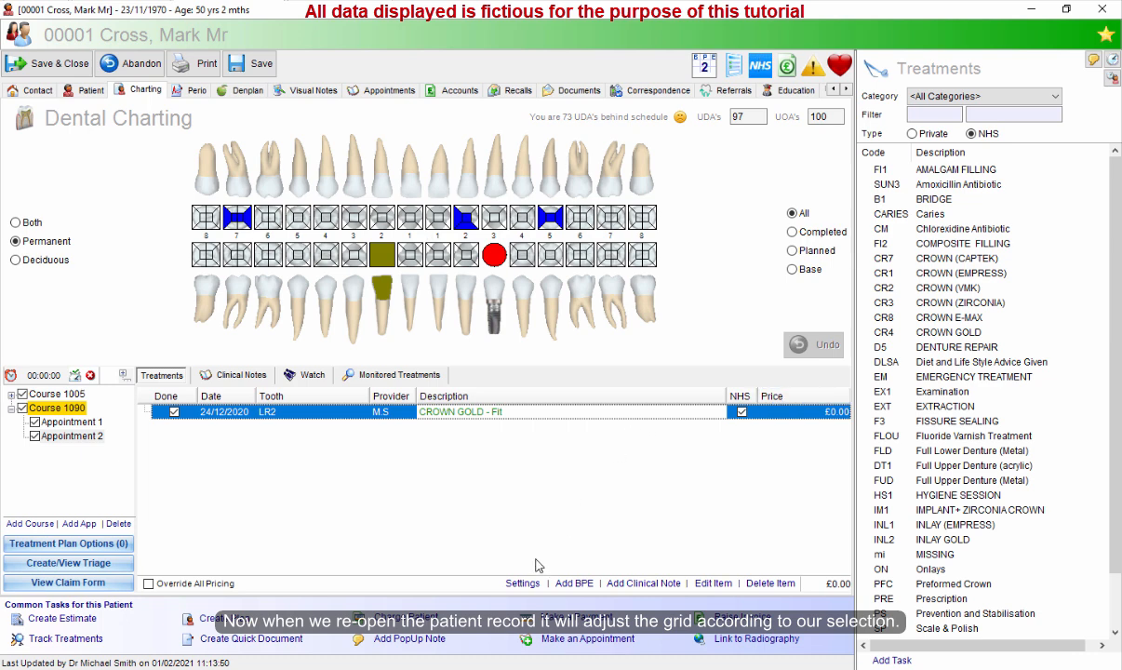
{"action": "left_click", "coordinate": [522, 584]}
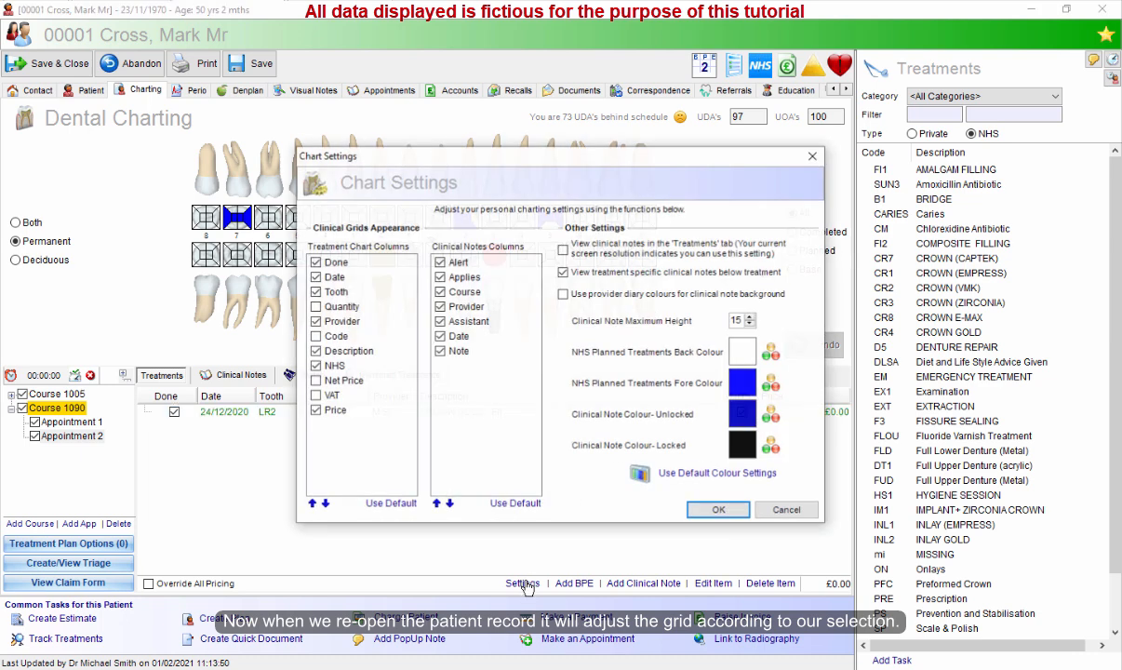
{"action": "left_click", "coordinate": [389, 504]}
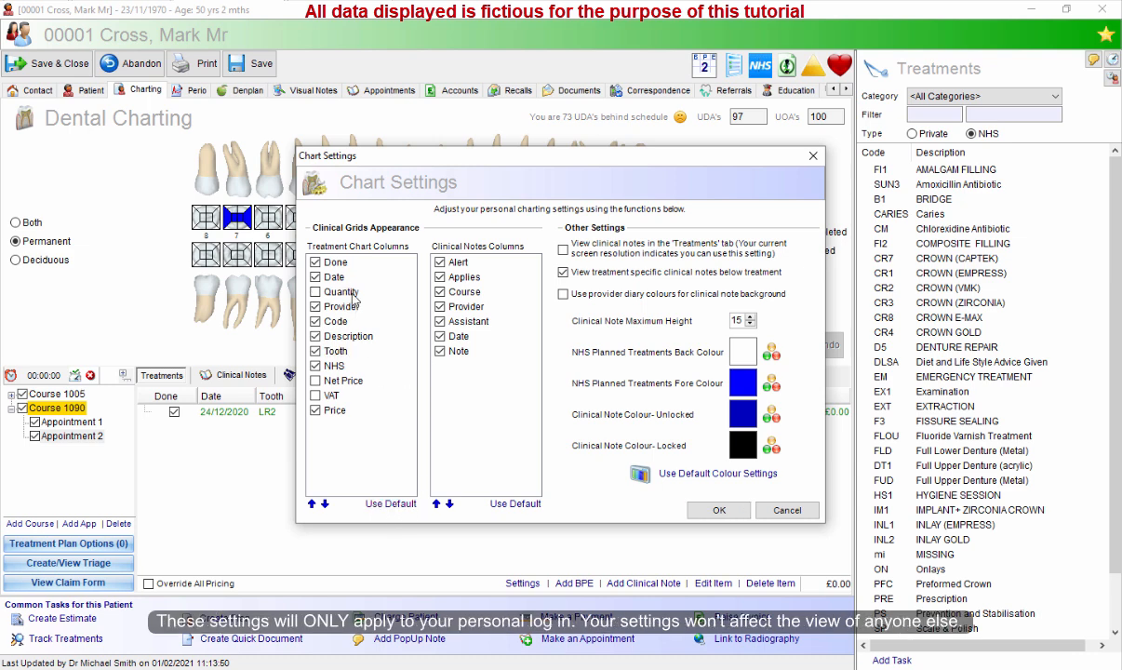
{"action": "left_click", "coordinate": [709, 511]}
{"action": "left_click", "coordinate": [710, 496]}
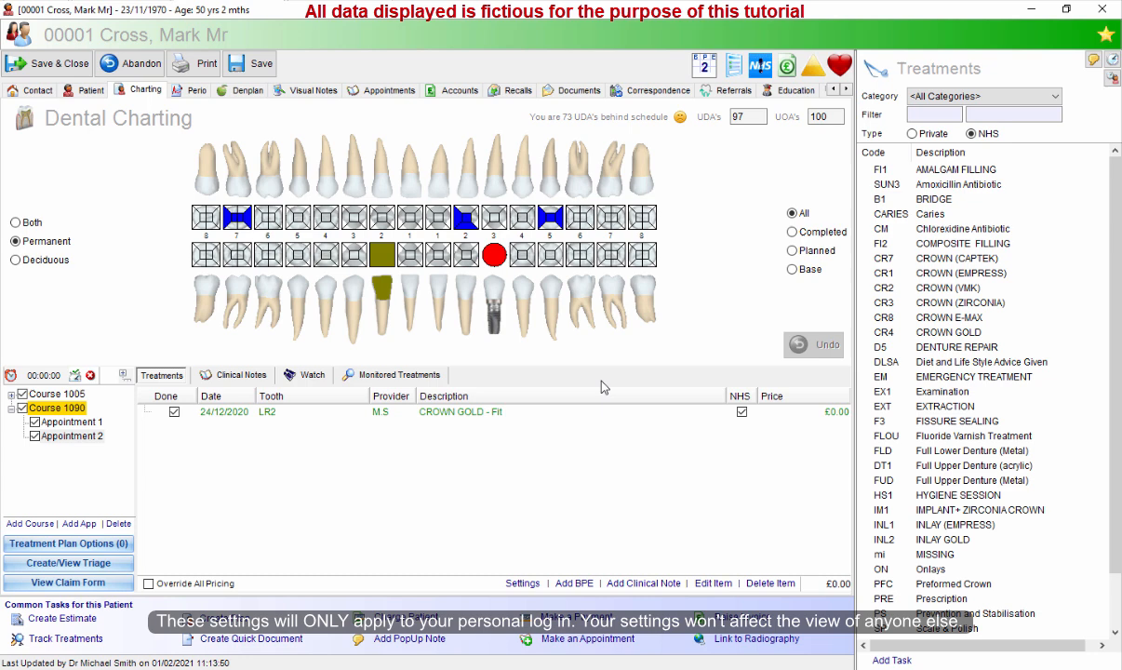
{"action": "left_click", "coordinate": [471, 415]}
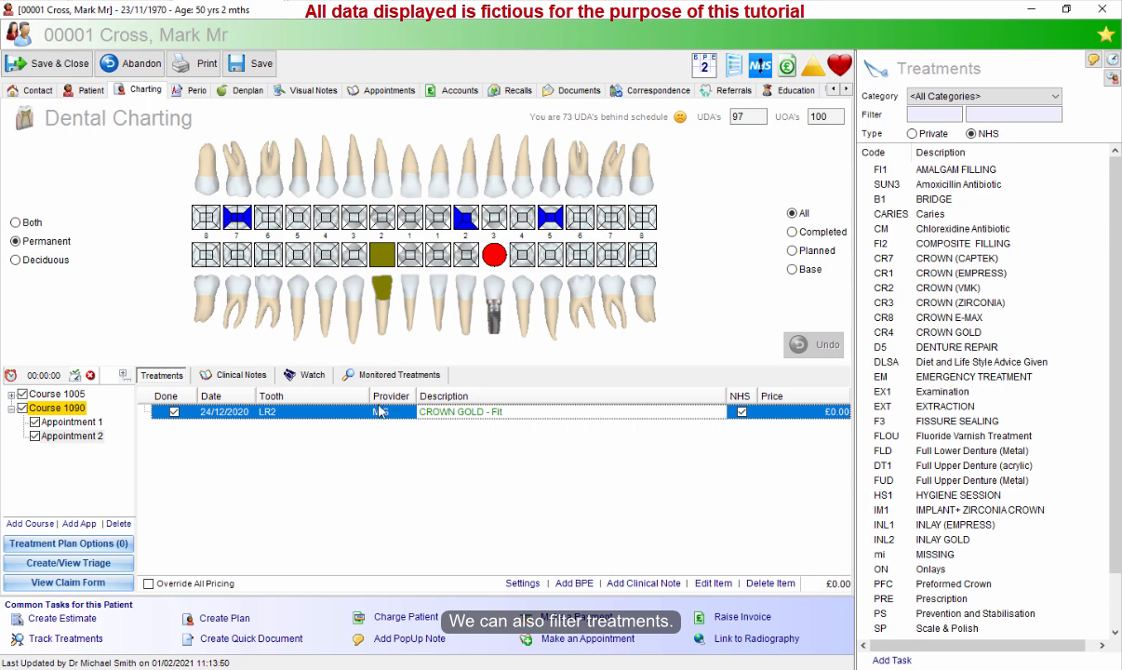
Browse each course and appointment in the treatment tree to review their listed treatments.
{"action": "left_click", "coordinate": [81, 396]}
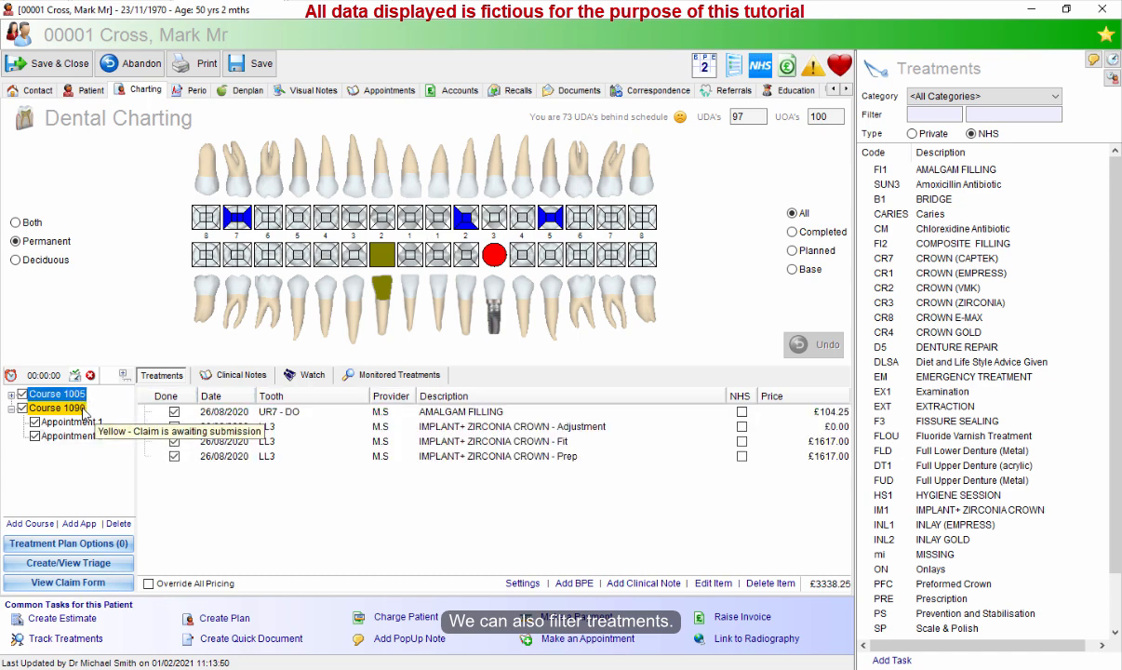
{"action": "left_click", "coordinate": [82, 407]}
{"action": "left_click", "coordinate": [88, 421]}
{"action": "left_click", "coordinate": [82, 409]}
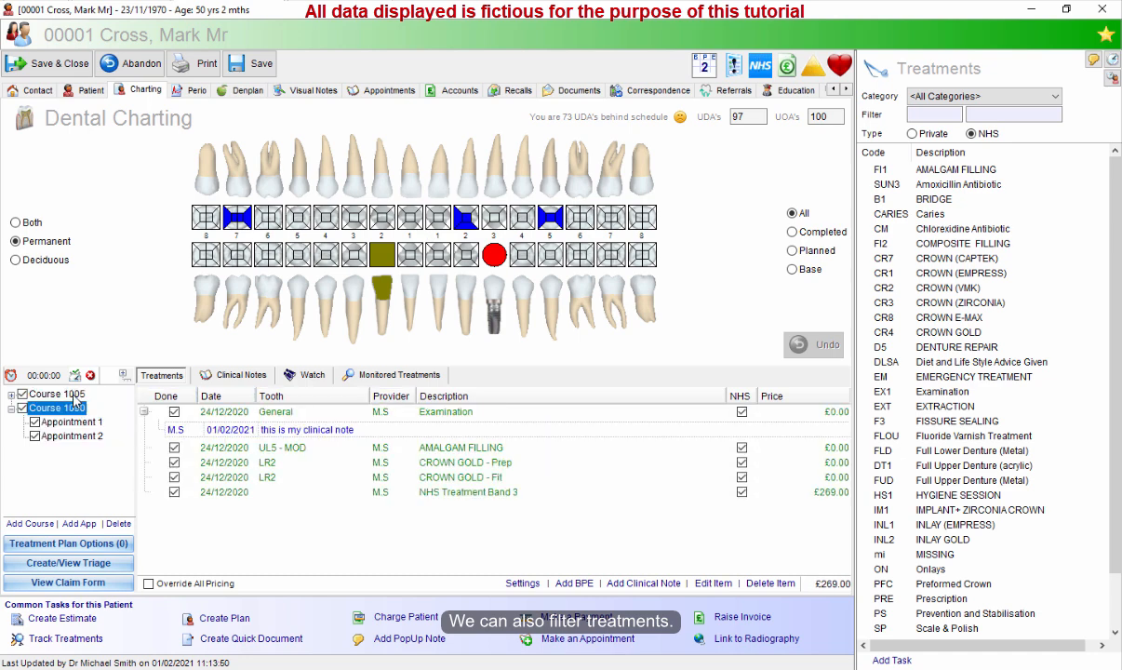
{"action": "left_click", "coordinate": [80, 395]}
{"action": "left_click", "coordinate": [81, 409]}
{"action": "left_click", "coordinate": [83, 423]}
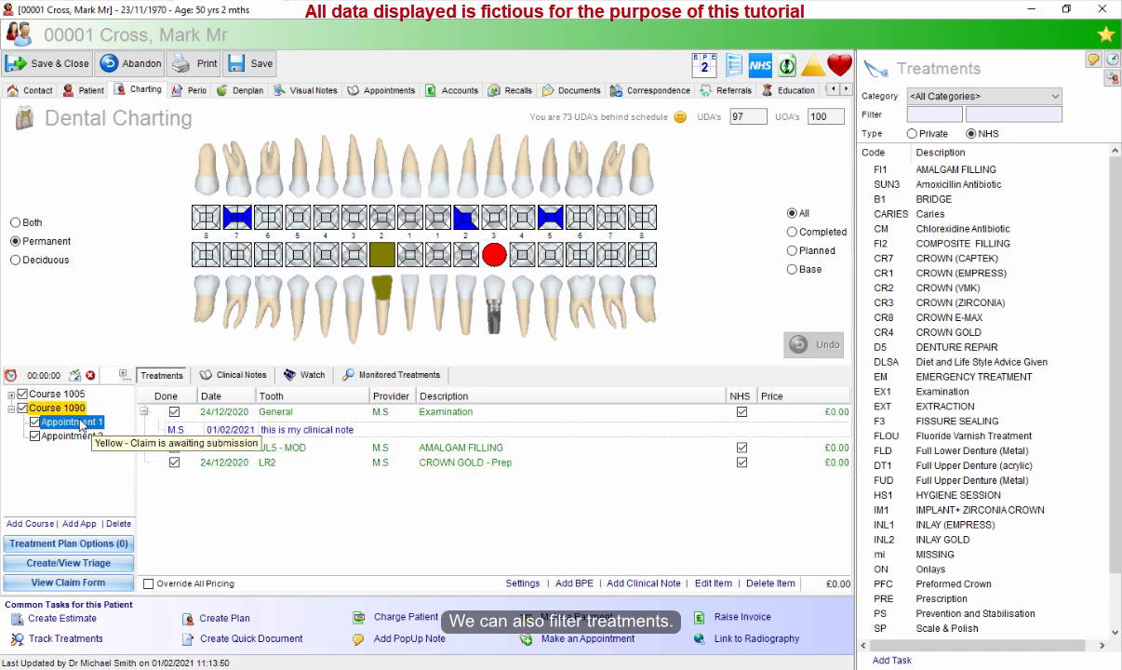
{"action": "left_click", "coordinate": [75, 394]}
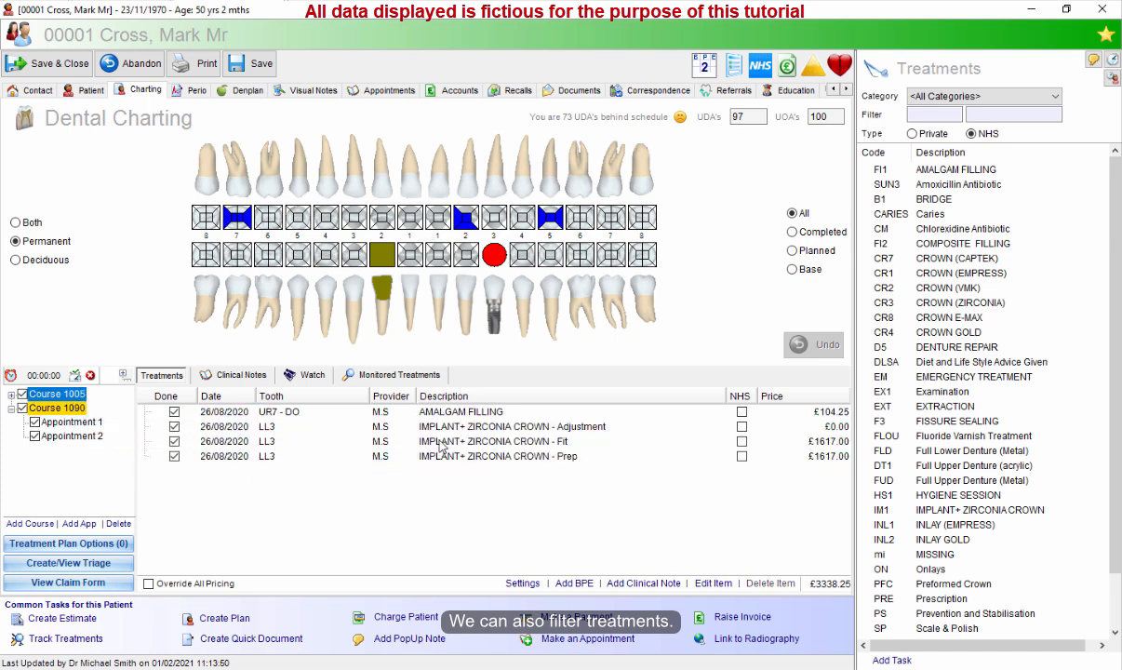
{"action": "left_click", "coordinate": [94, 424]}
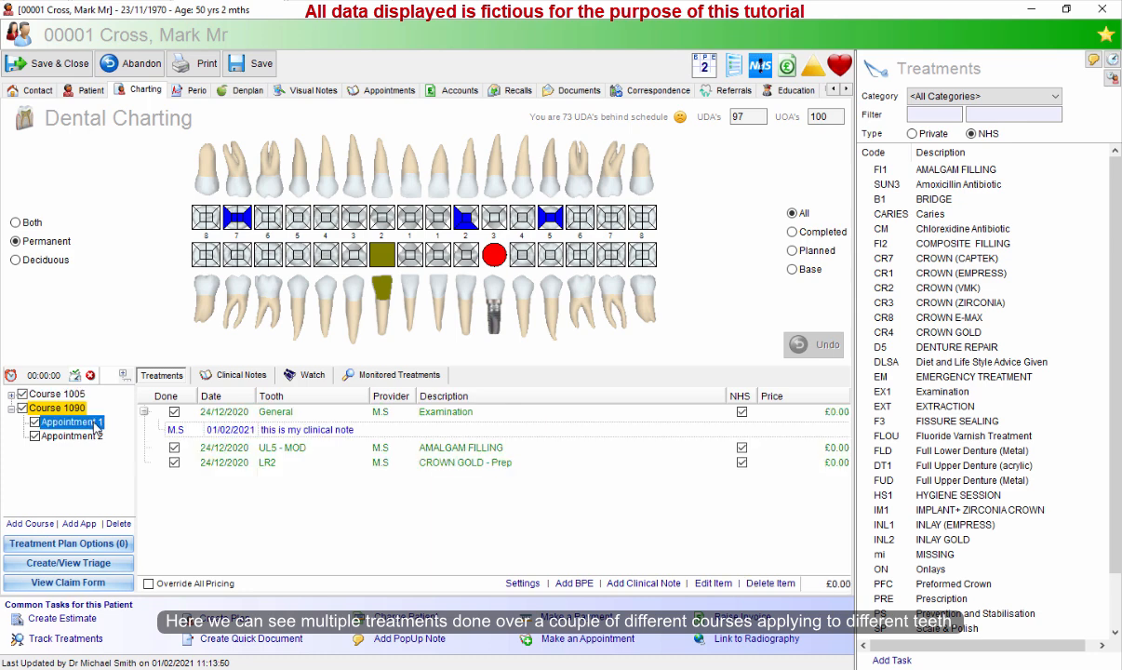
{"action": "left_click", "coordinate": [88, 436]}
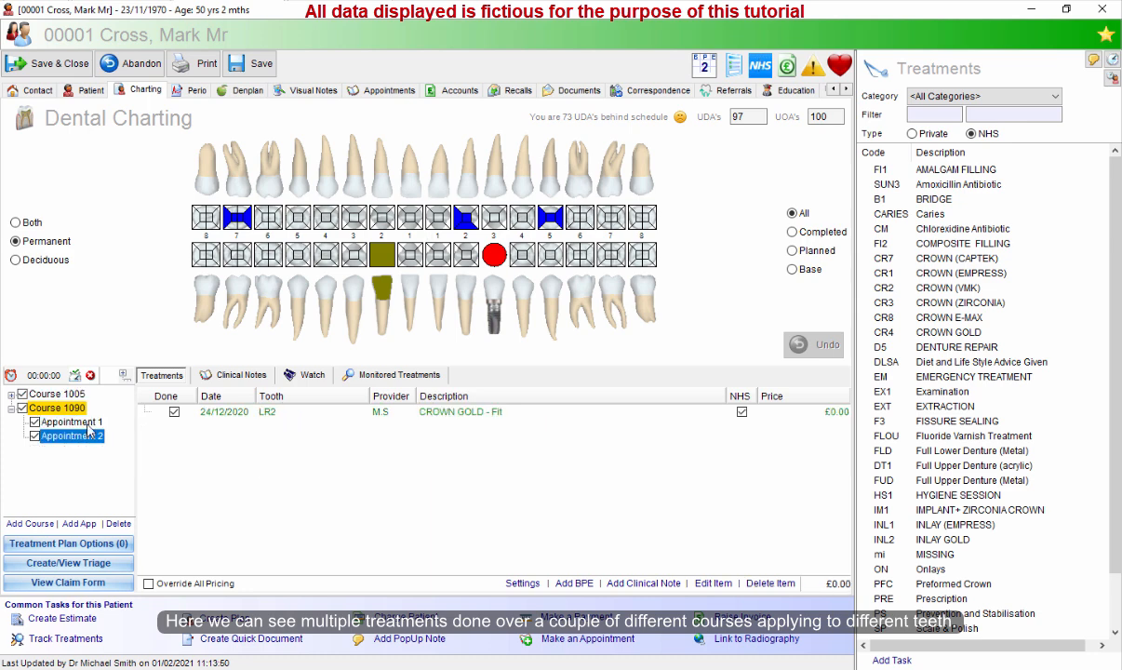
{"action": "left_click", "coordinate": [88, 423]}
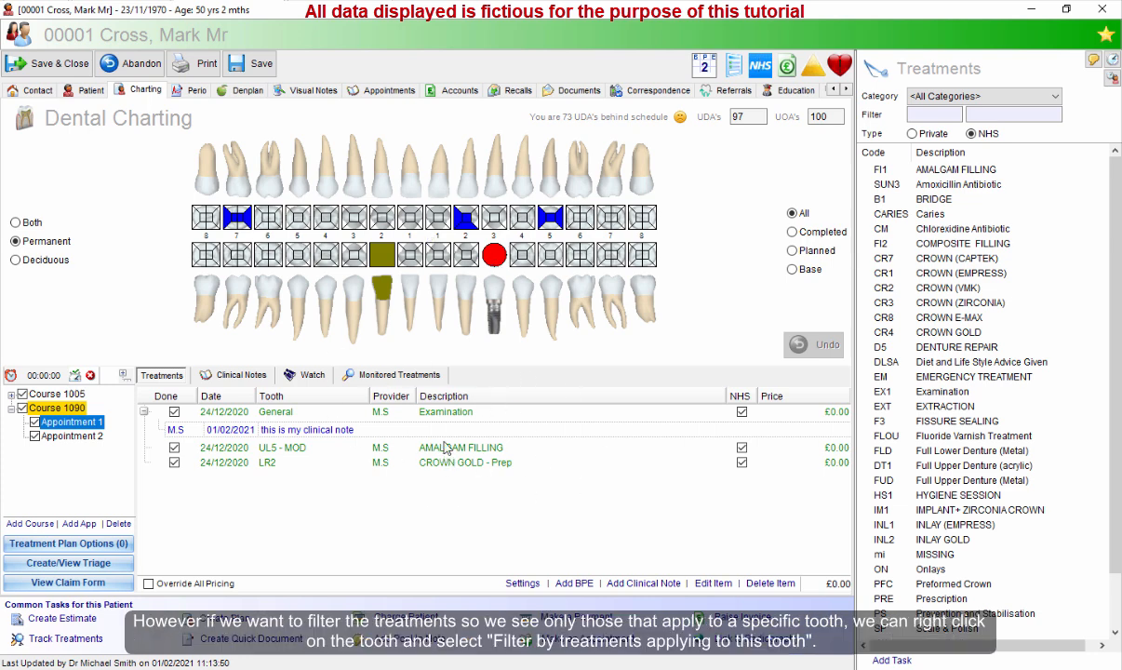
Filter the treatment list to those applying to tooth LL3, browse its course appointments, and cancel the filter.
{"action": "right_click", "coordinate": [494, 257]}
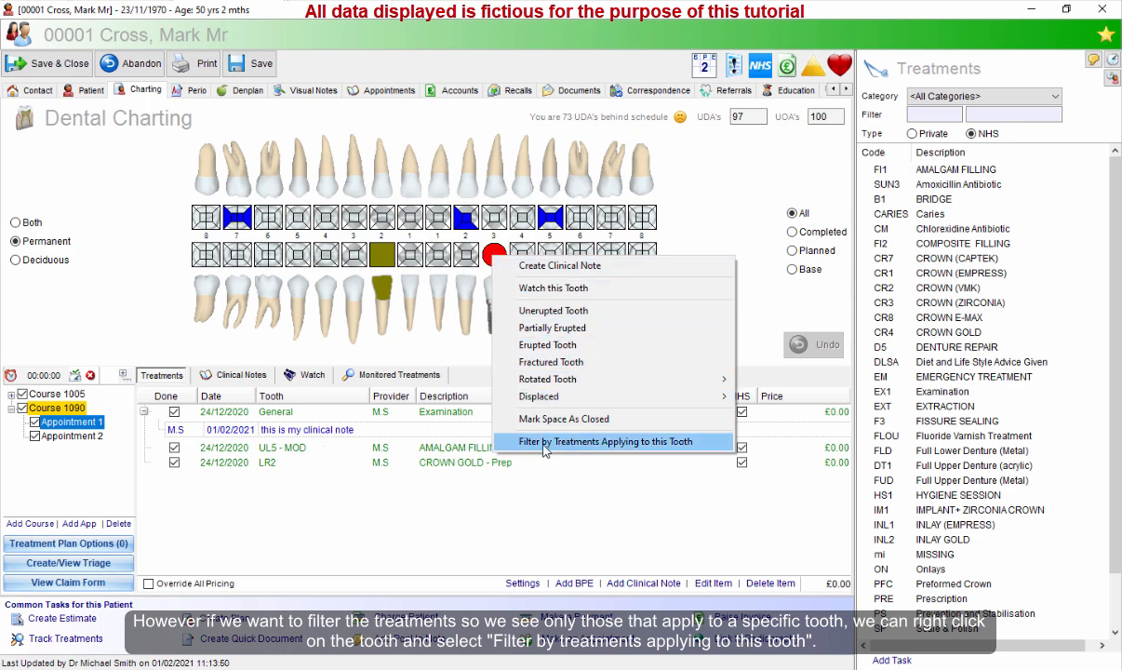
{"action": "left_click", "coordinate": [607, 442]}
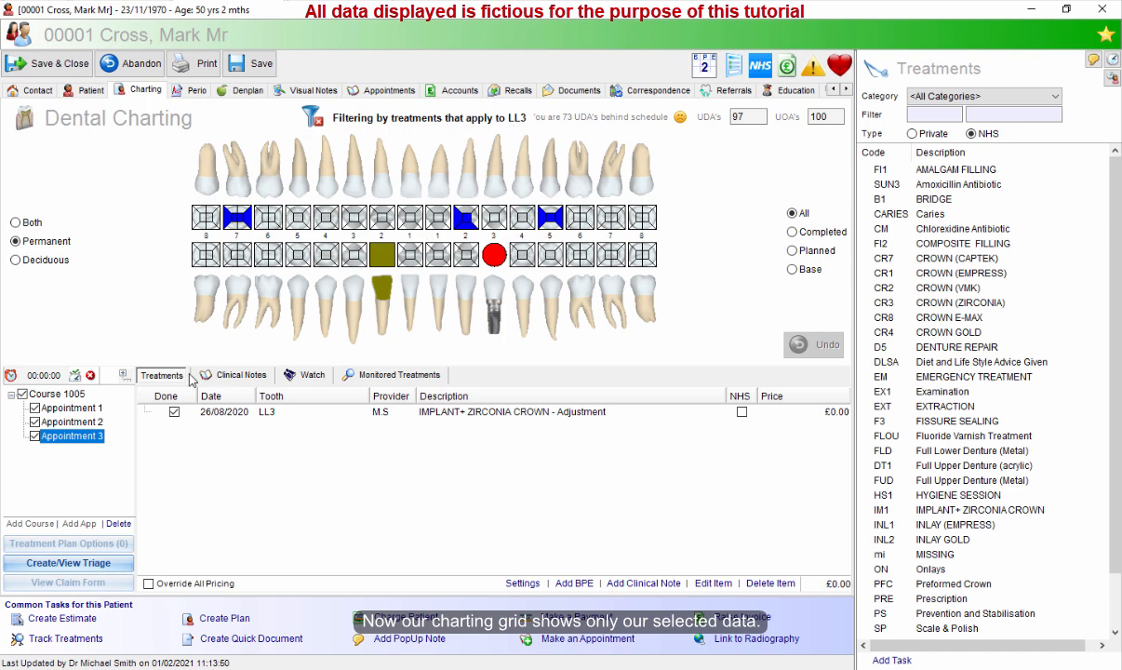
{"action": "left_click", "coordinate": [70, 394]}
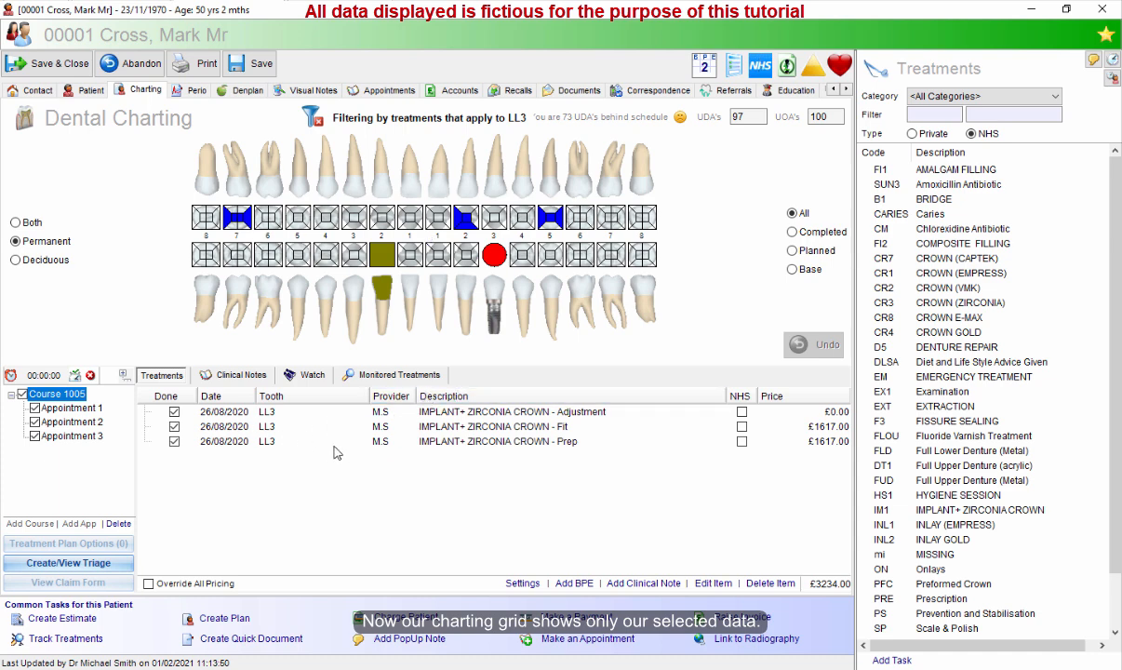
{"action": "left_click", "coordinate": [84, 407]}
{"action": "left_click", "coordinate": [83, 422]}
{"action": "left_click", "coordinate": [85, 413]}
{"action": "left_click", "coordinate": [74, 393]}
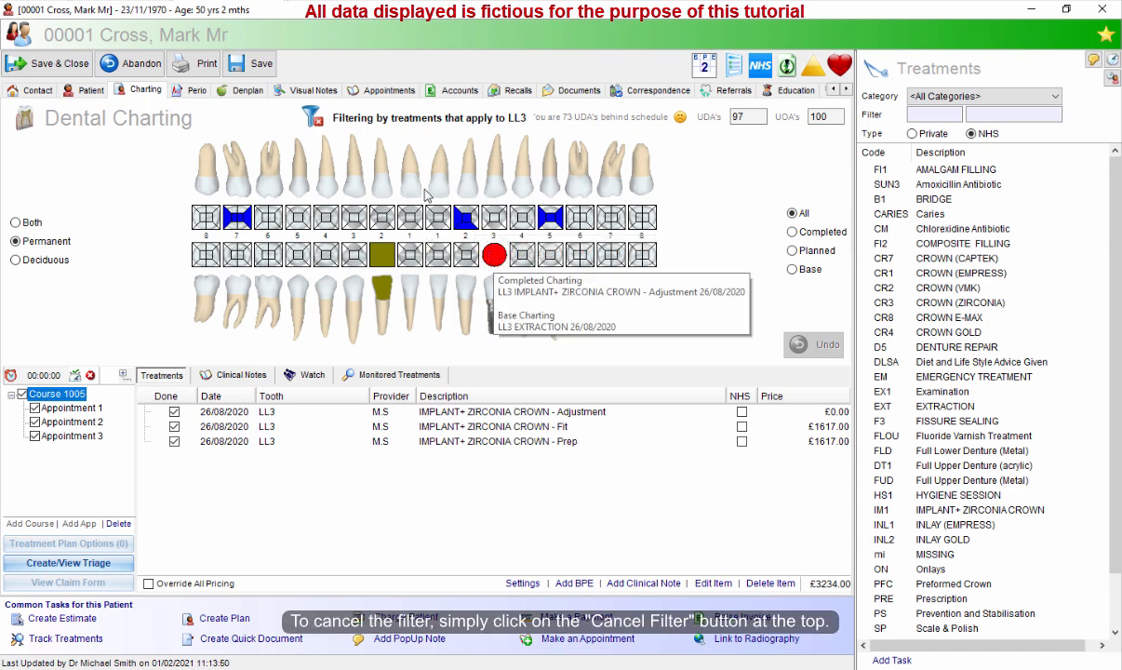
{"action": "left_click", "coordinate": [313, 118]}
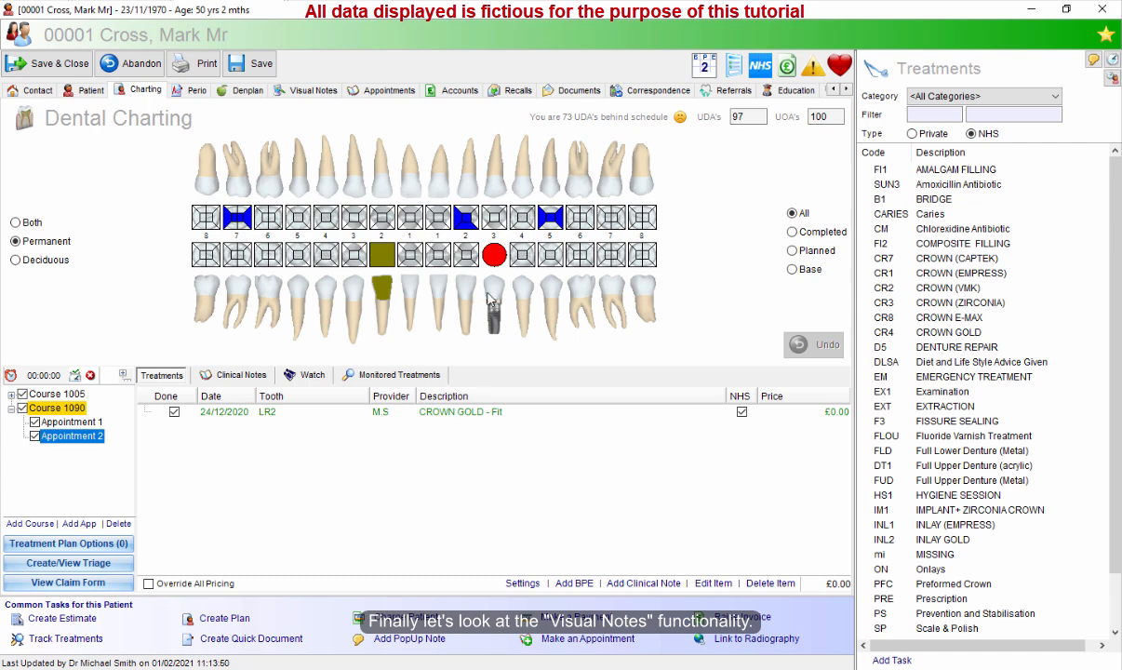
Start a new visual note, try the Full Mouth, Inside Mouth and Soft Tissue Exam templates, and abandon it.
{"action": "left_click", "coordinate": [305, 92]}
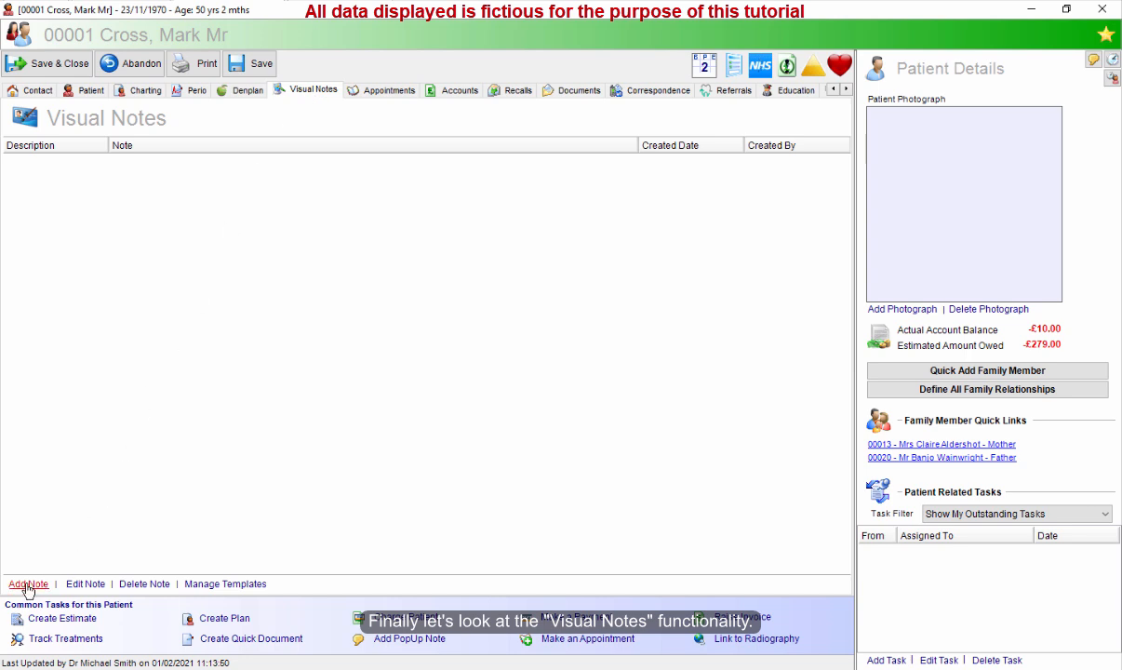
{"action": "left_click", "coordinate": [27, 587]}
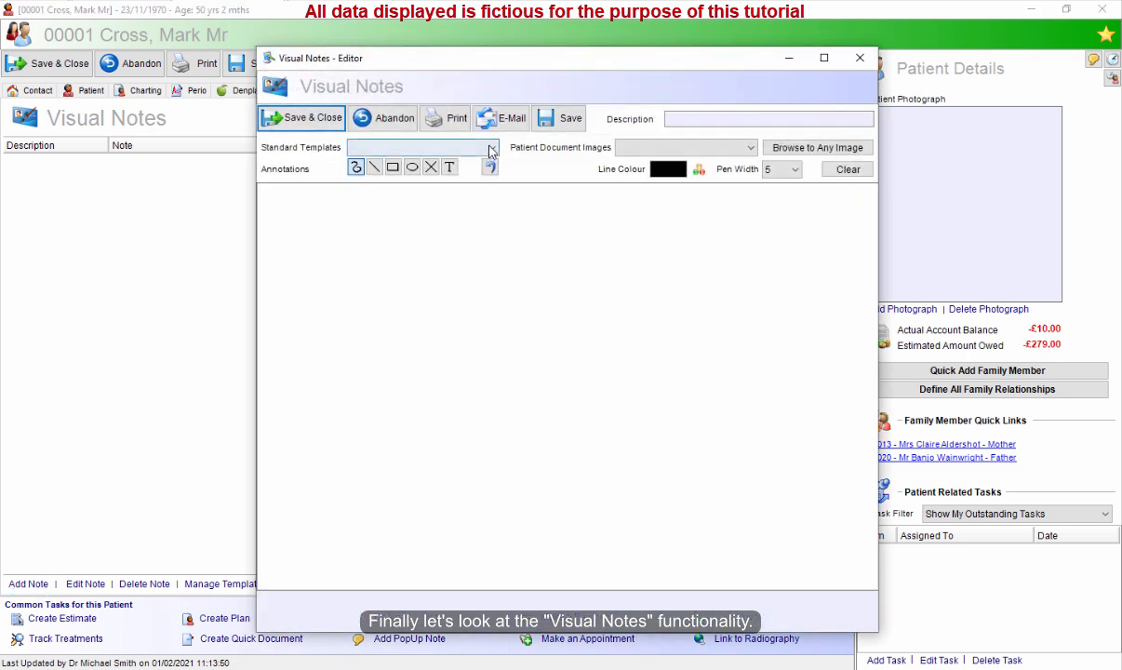
{"action": "left_click", "coordinate": [492, 150]}
{"action": "left_click", "coordinate": [439, 174]}
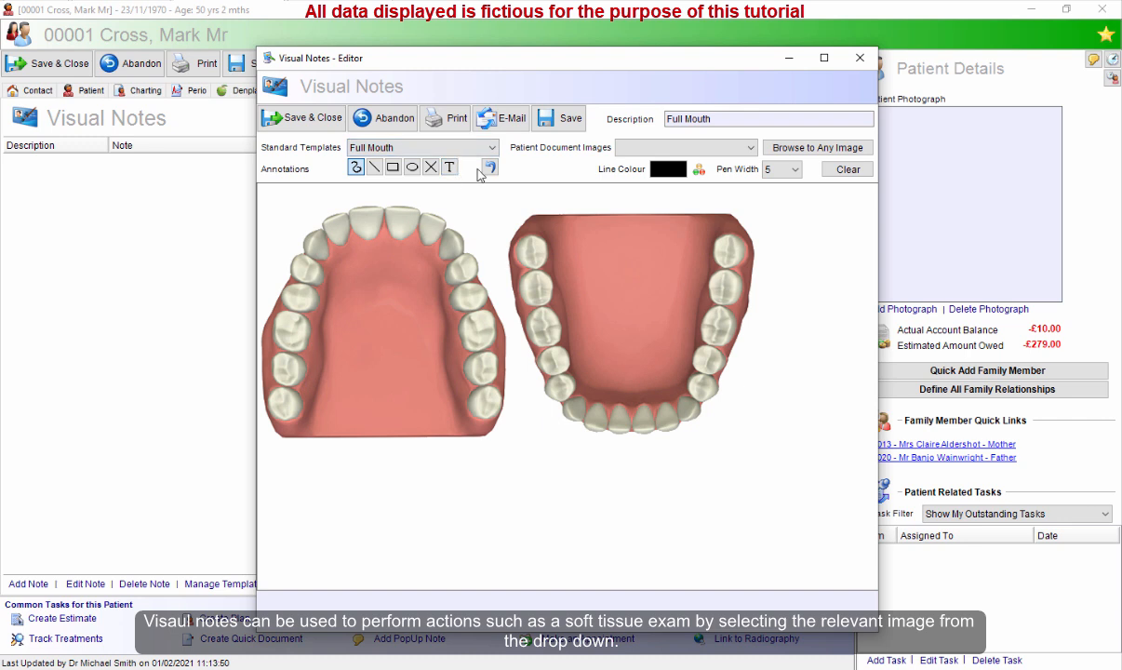
{"action": "left_click", "coordinate": [462, 149]}
{"action": "left_click", "coordinate": [421, 175]}
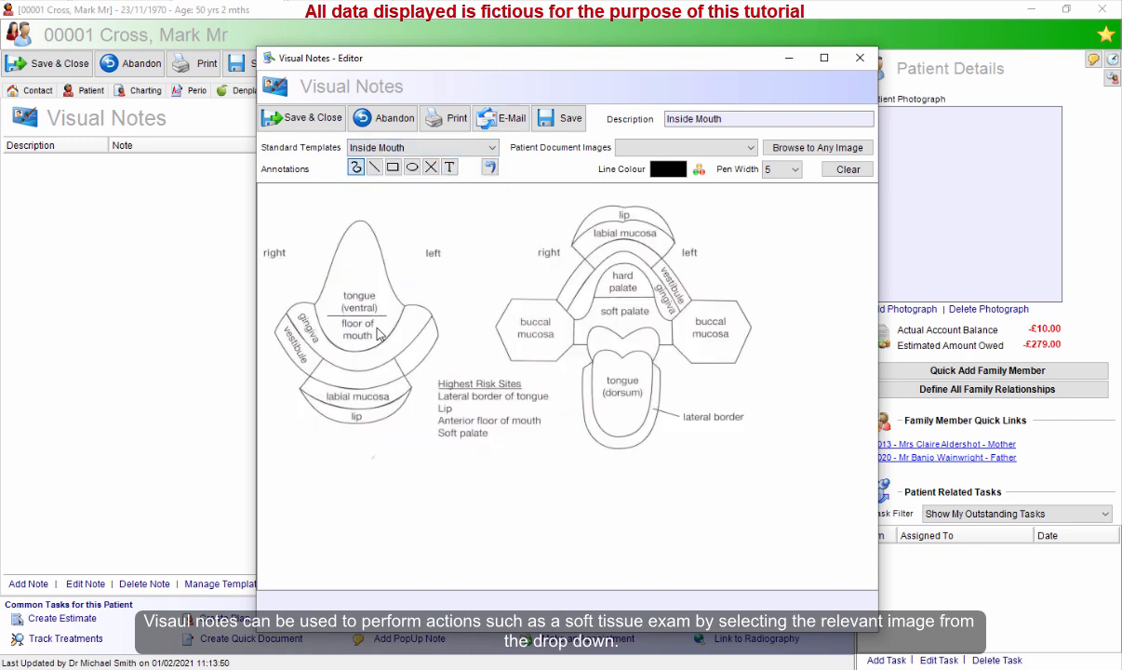
{"action": "left_click", "coordinate": [480, 149]}
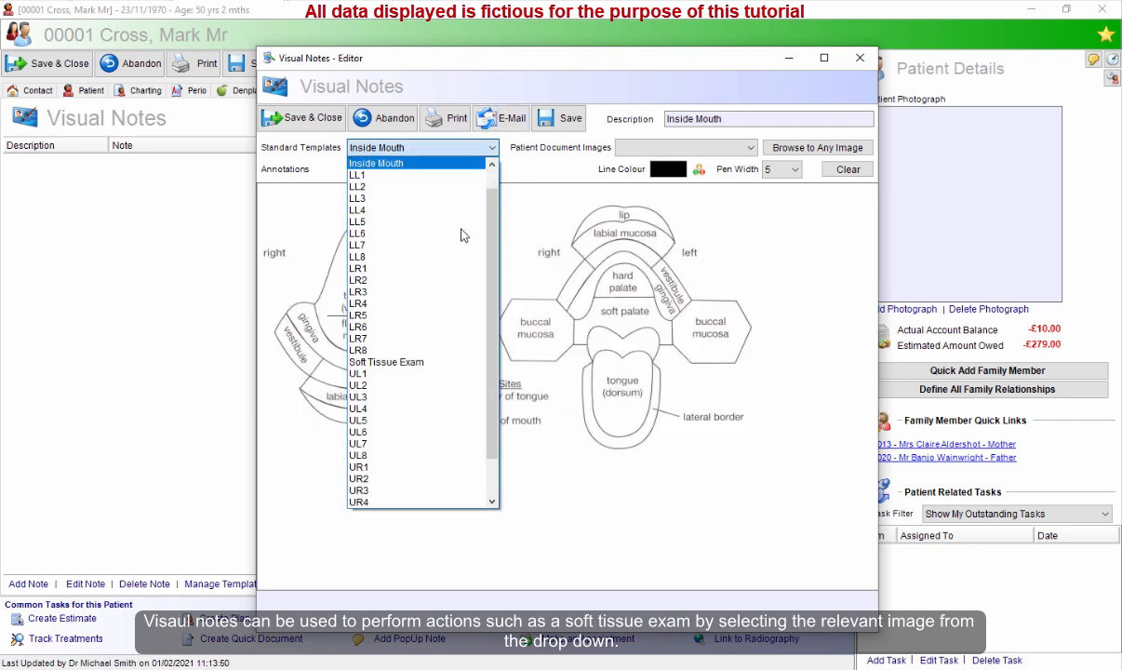
{"action": "left_click", "coordinate": [431, 362]}
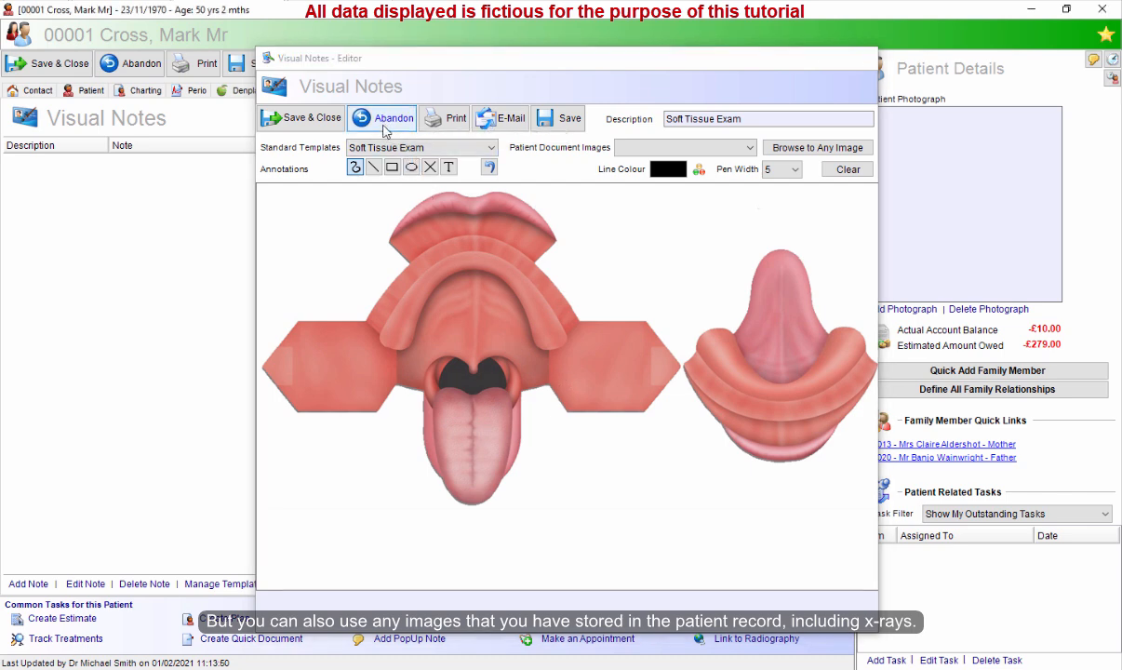
{"action": "left_click", "coordinate": [384, 121]}
Attach xray.jpg to the patient's documents with the description Xray and preview the attached image.
{"action": "left_click", "coordinate": [578, 92]}
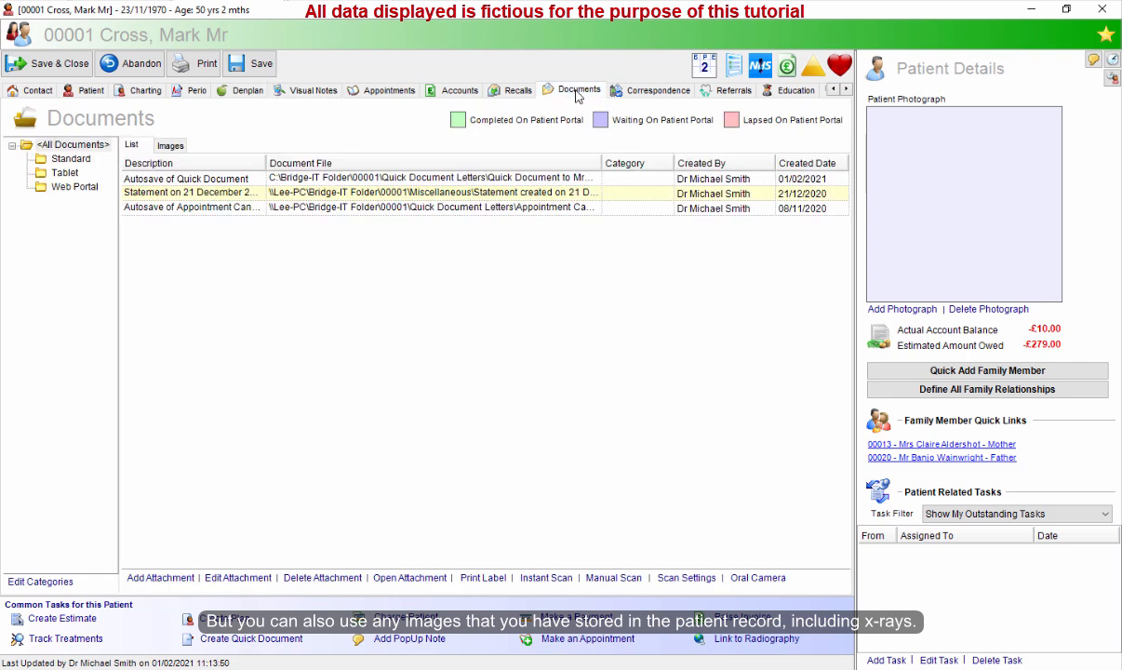
{"action": "left_click", "coordinate": [161, 579]}
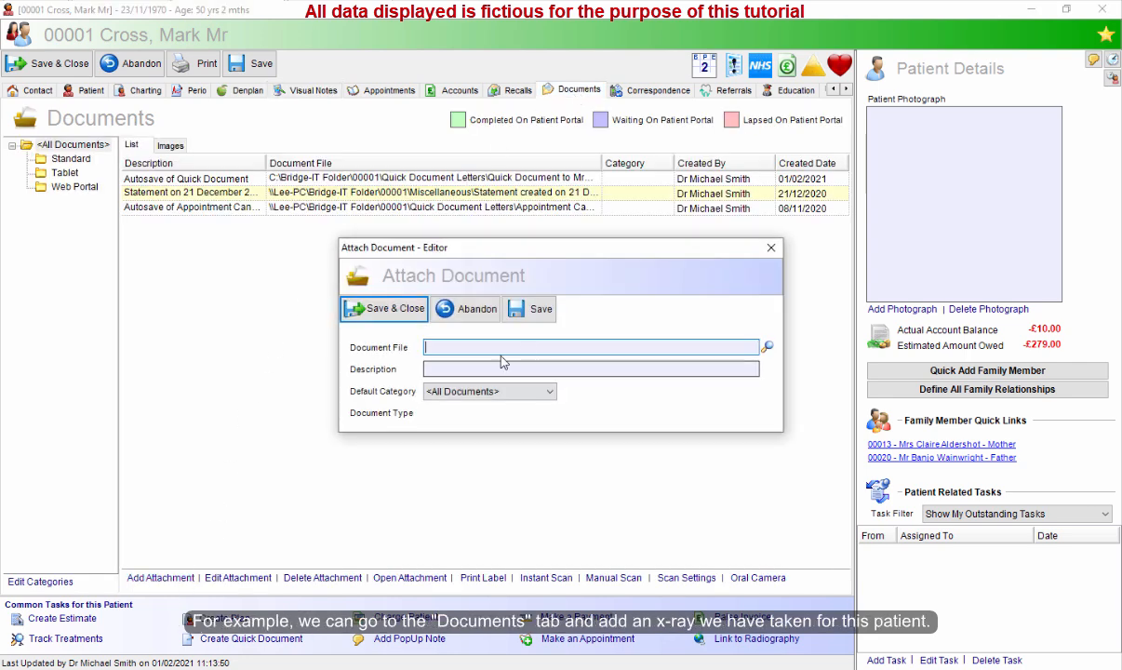
{"action": "left_click", "coordinate": [768, 348]}
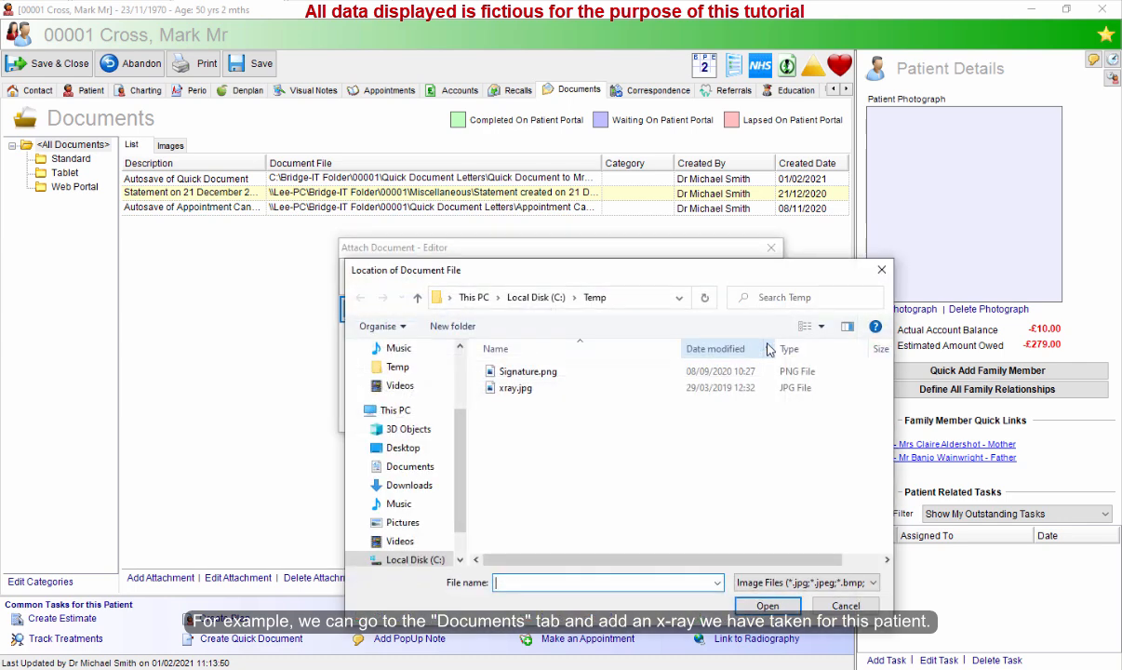
{"action": "double_click", "coordinate": [521, 391]}
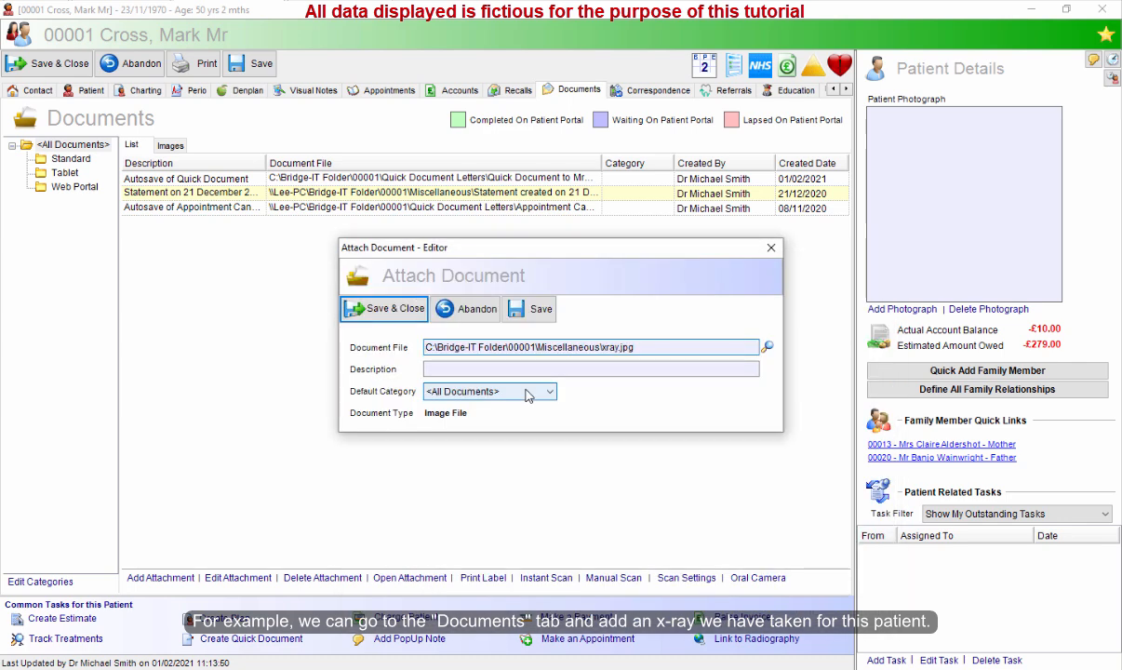
{"action": "left_click", "coordinate": [491, 368]}
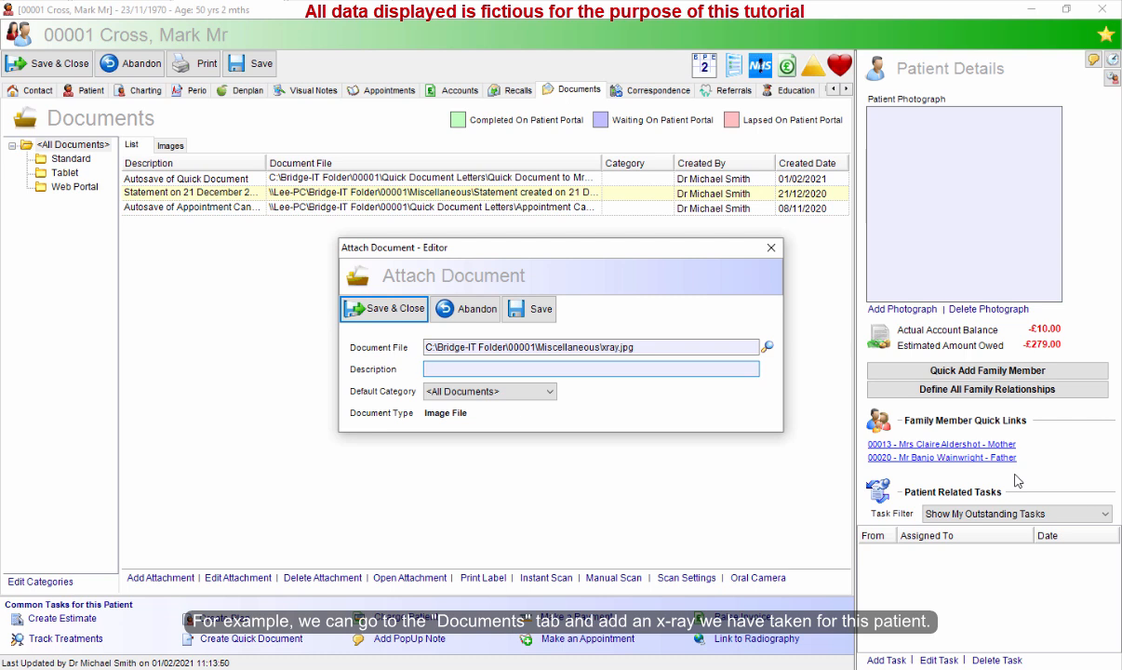
{"action": "type", "text": "Xray"}
{"action": "left_click", "coordinate": [396, 310]}
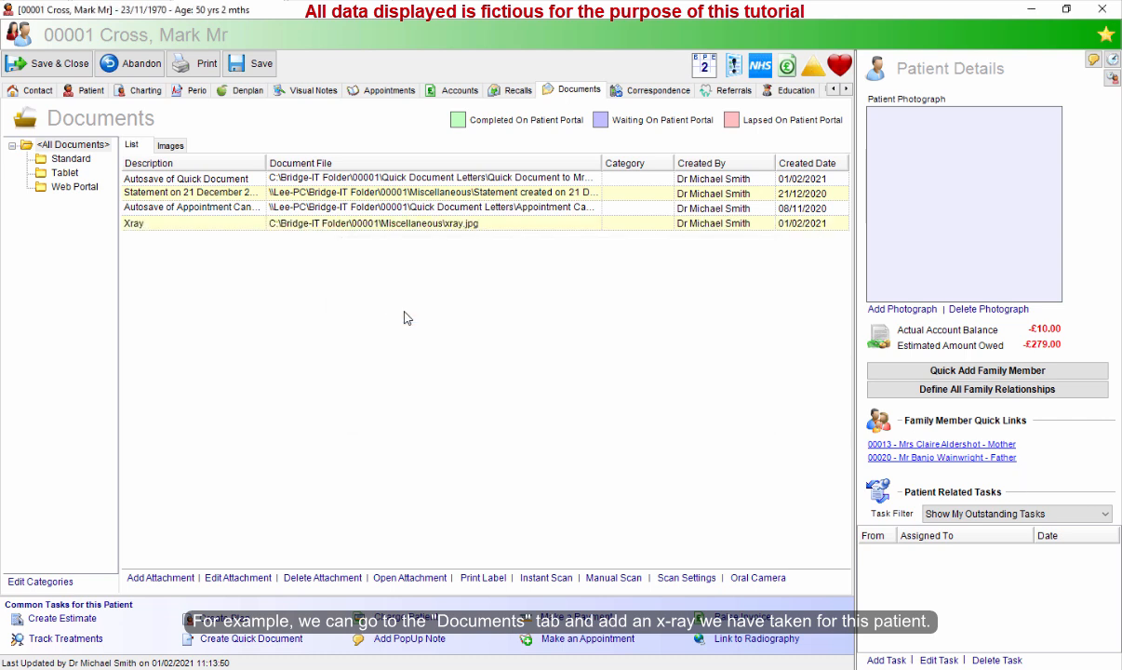
{"action": "double_click", "coordinate": [428, 227]}
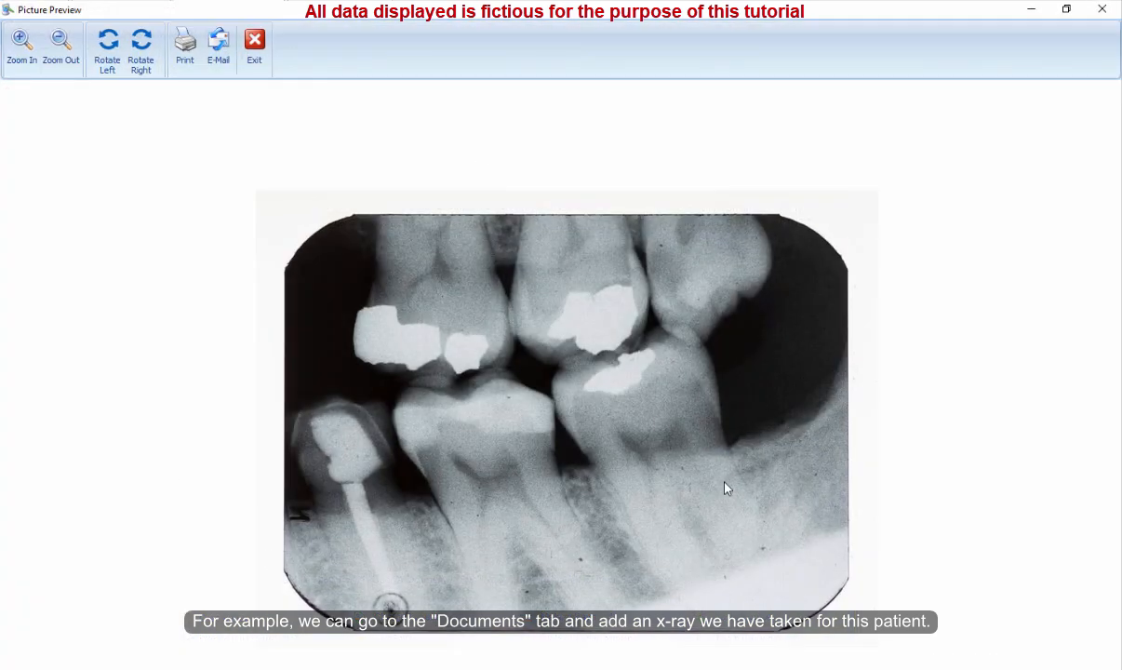
{"action": "left_click", "coordinate": [254, 47]}
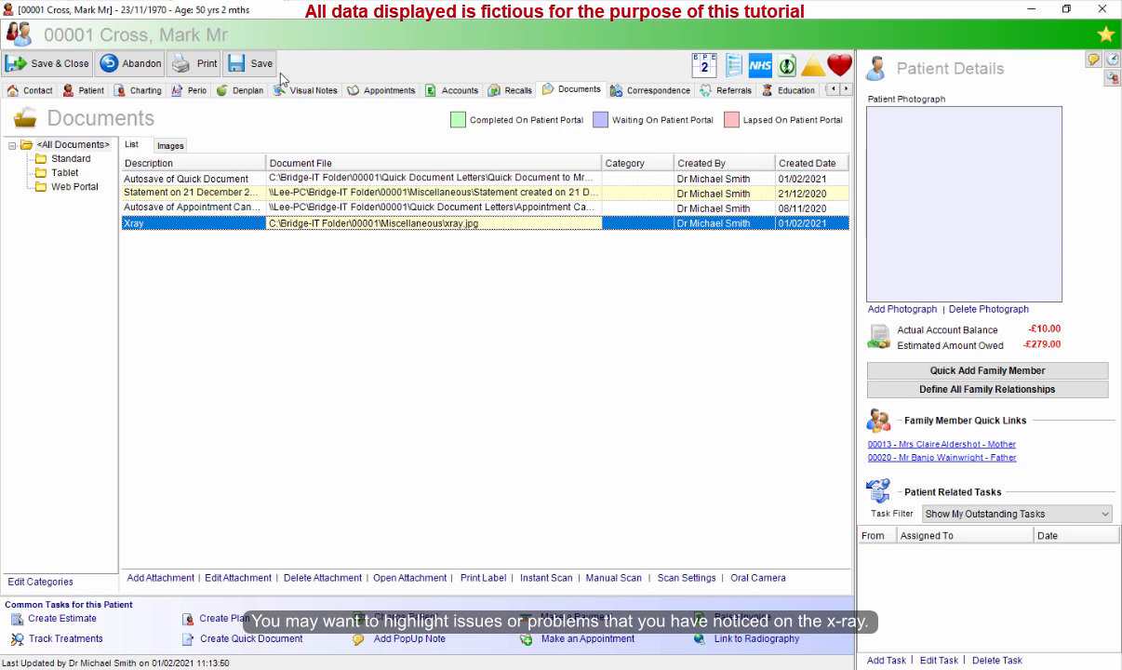
Add a new visual note using the patient's Xray document image instead of a standard template.
{"action": "left_click", "coordinate": [313, 90]}
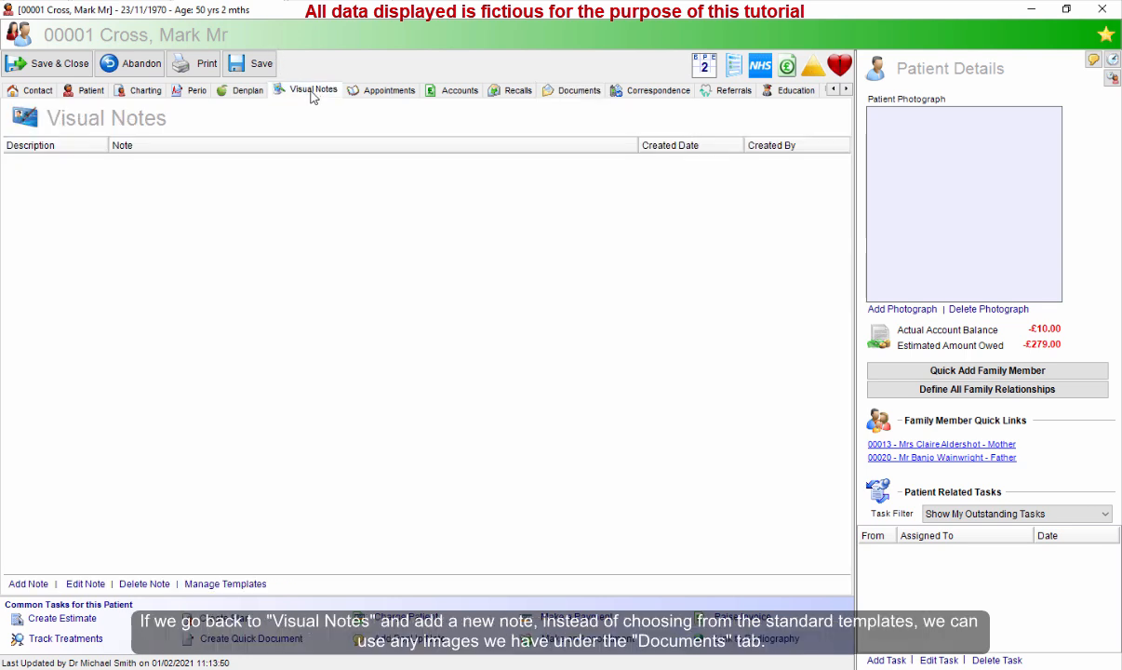
{"action": "left_click", "coordinate": [27, 584]}
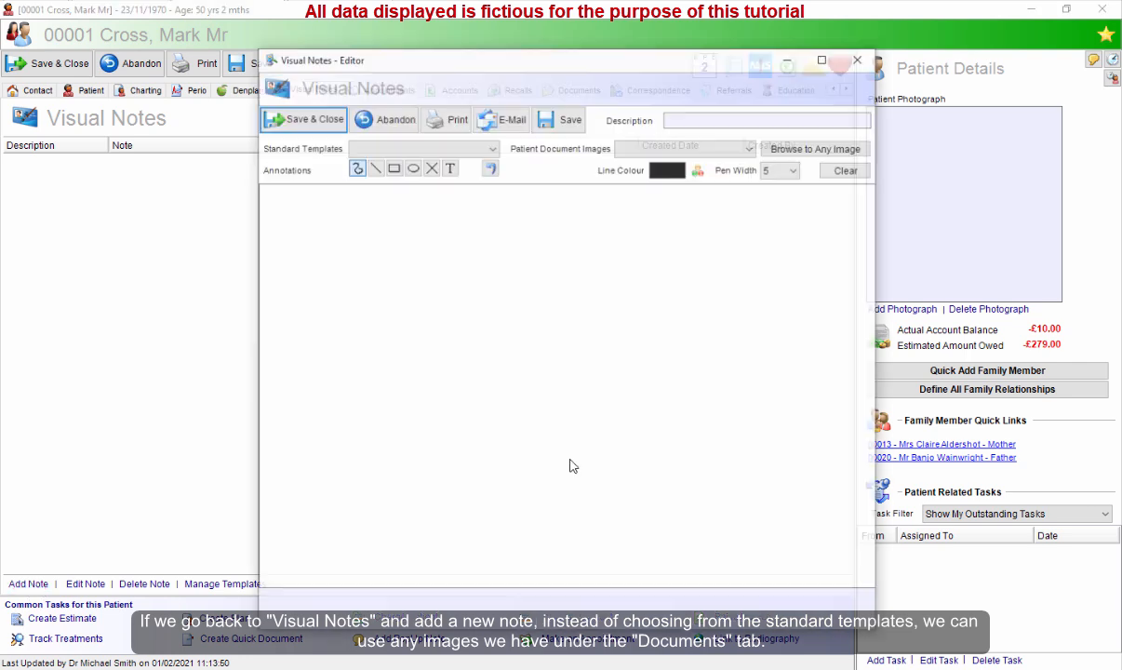
{"action": "left_click", "coordinate": [489, 150]}
{"action": "left_click", "coordinate": [491, 154]}
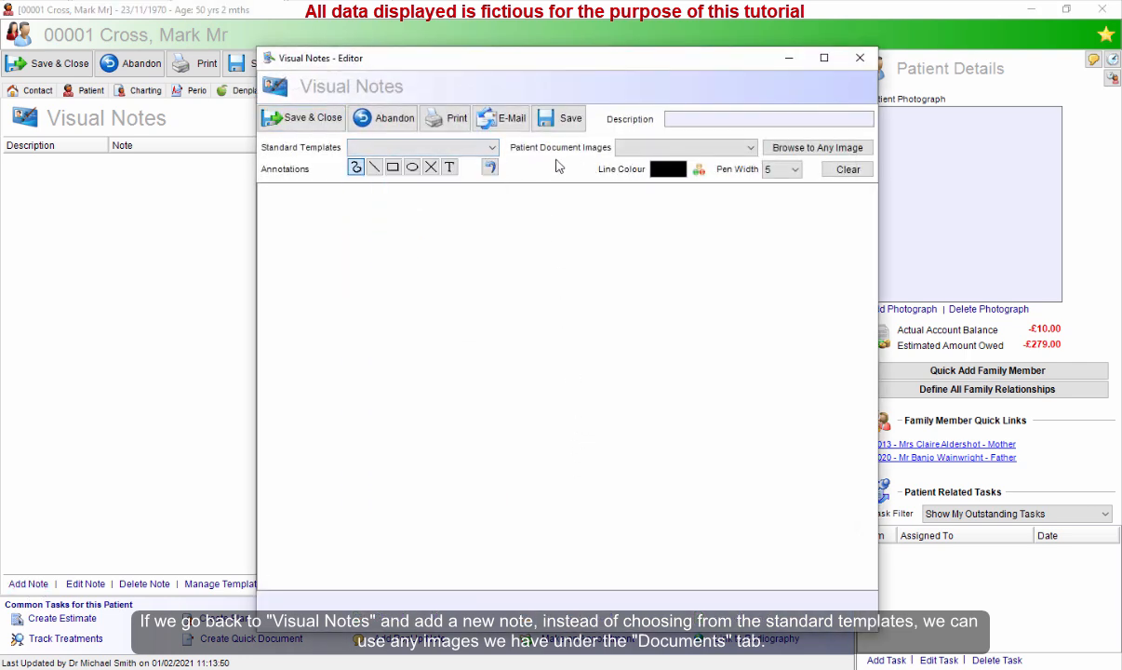
{"action": "left_click", "coordinate": [750, 151]}
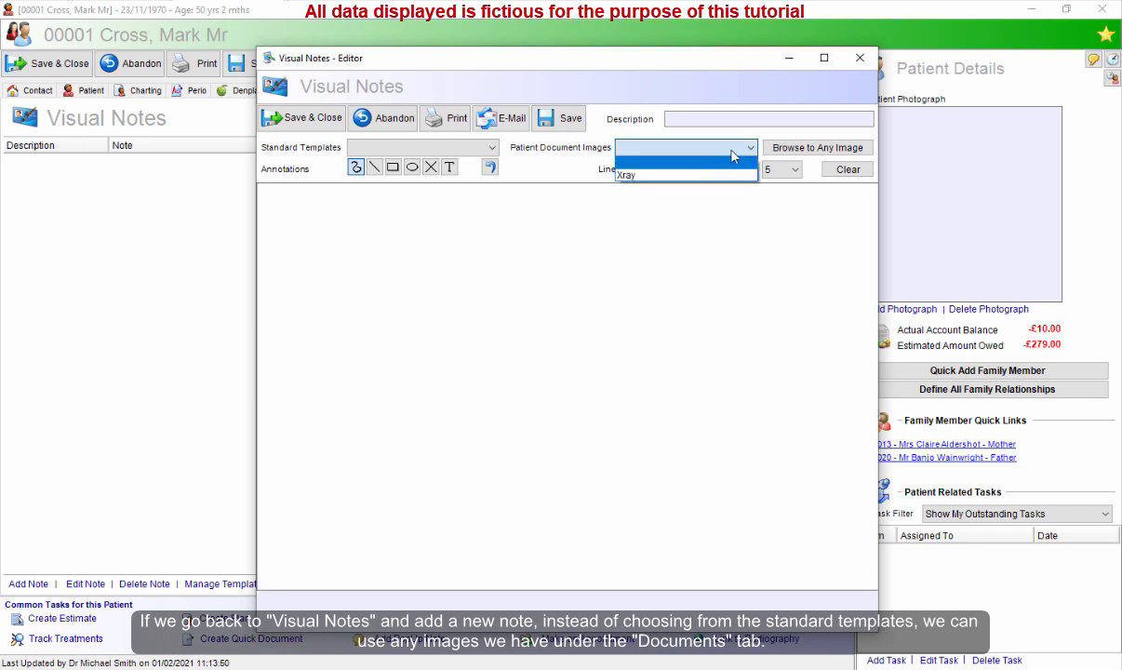
{"action": "left_click", "coordinate": [732, 156]}
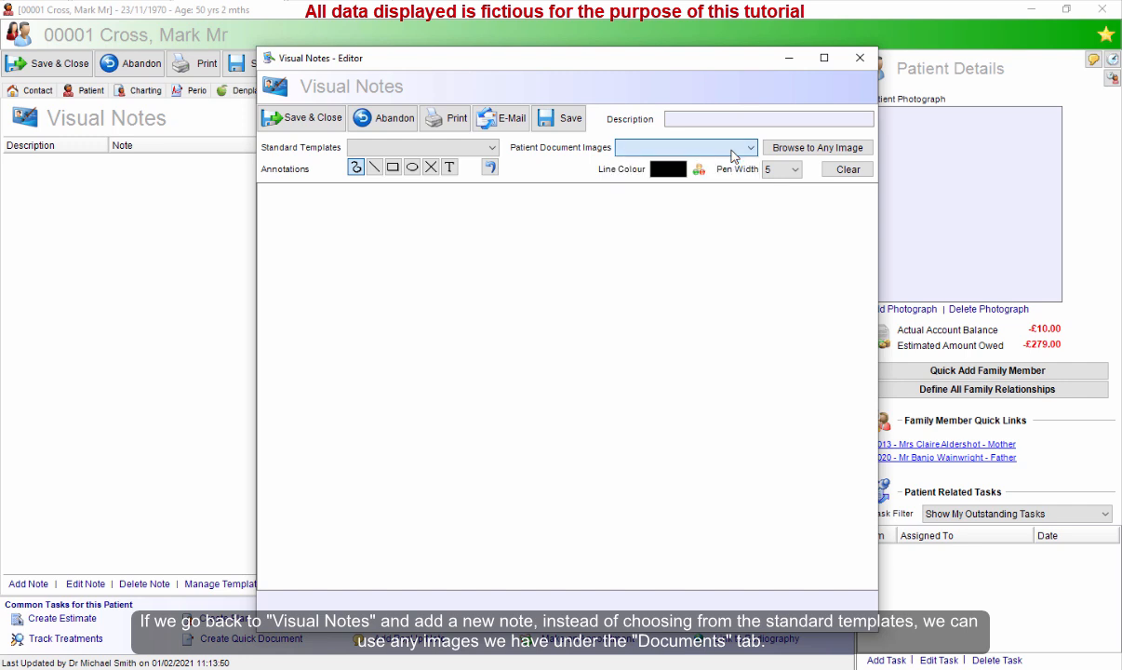
{"action": "left_click", "coordinate": [733, 153]}
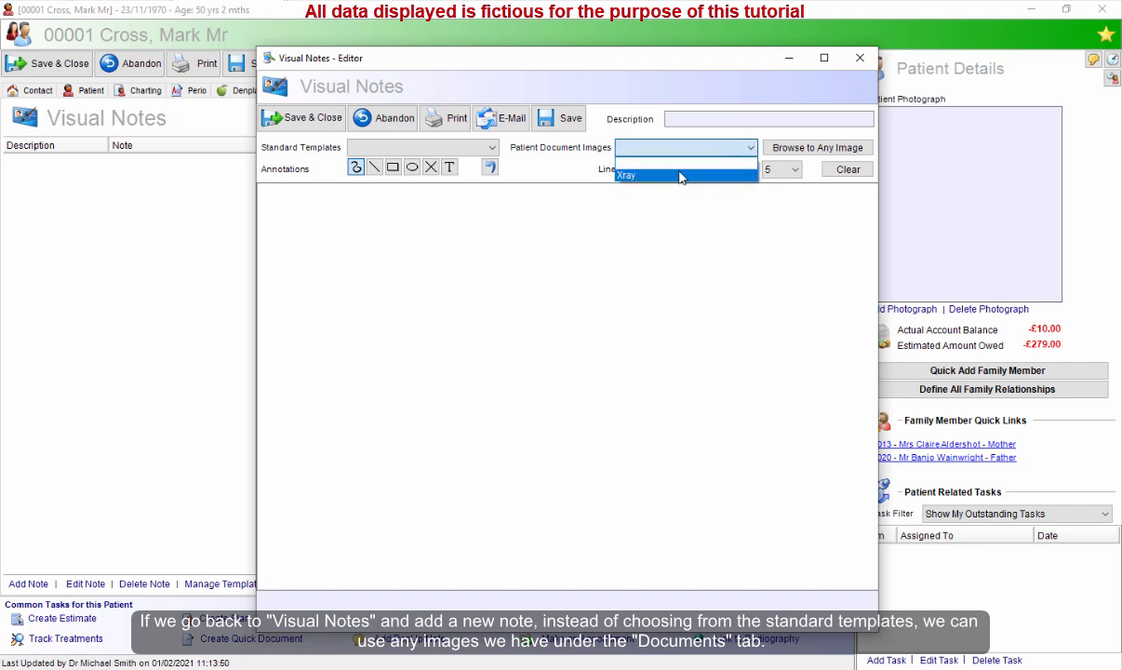
{"action": "left_click", "coordinate": [680, 176]}
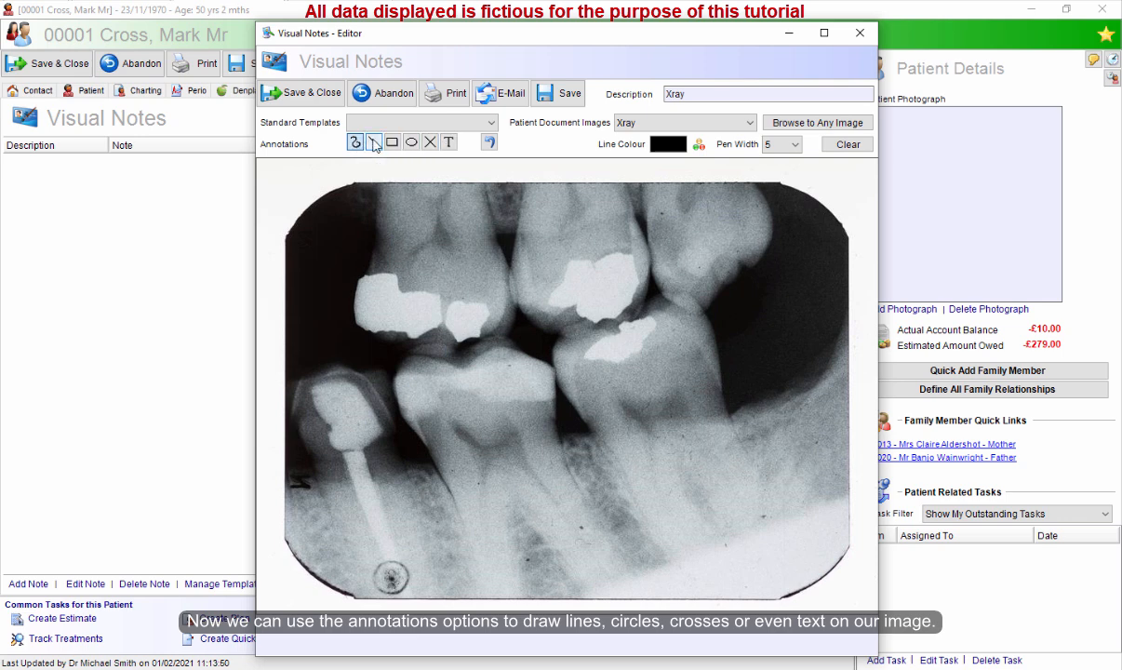
Set the annotation line colour to red.
{"action": "left_click", "coordinate": [429, 142]}
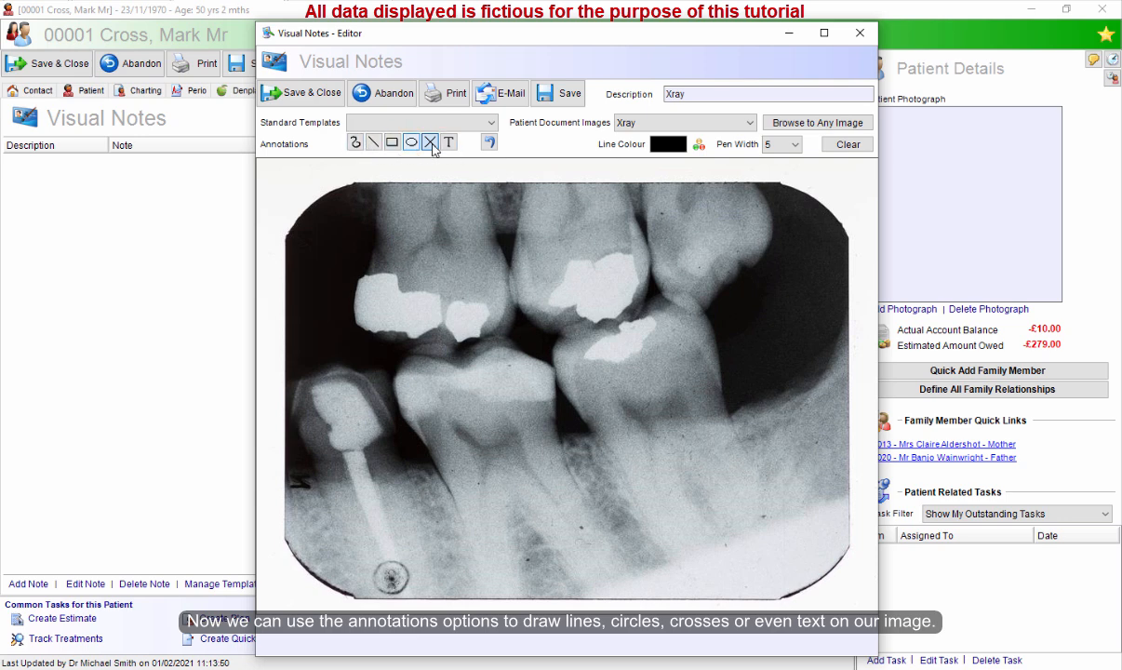
{"action": "left_click", "coordinate": [698, 146]}
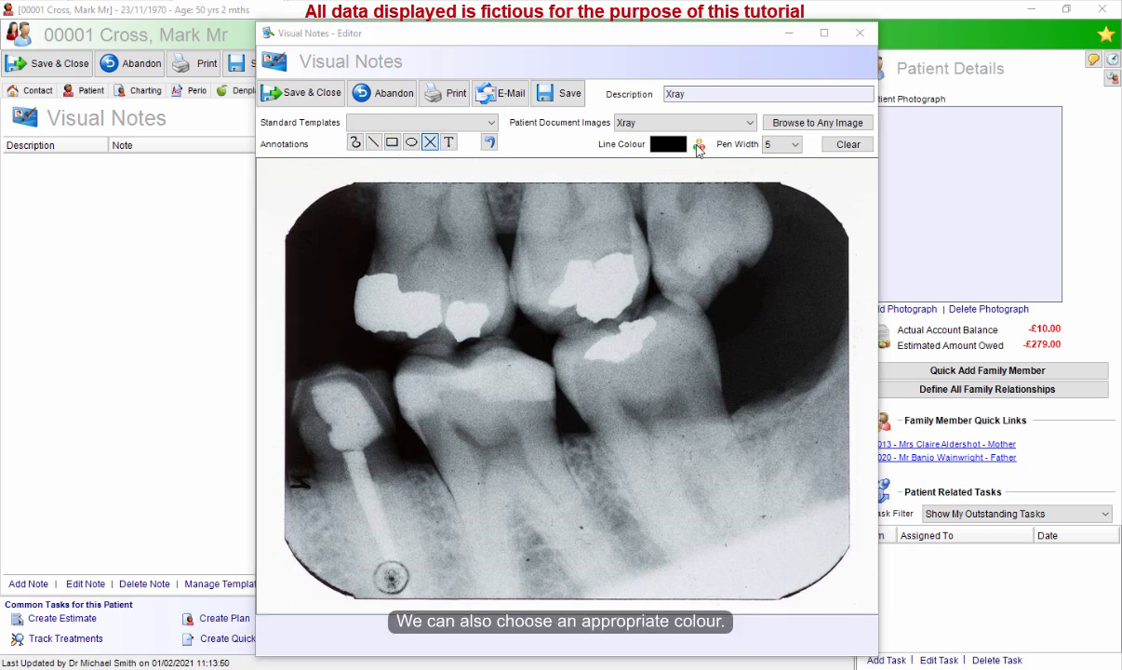
{"action": "left_click", "coordinate": [489, 201]}
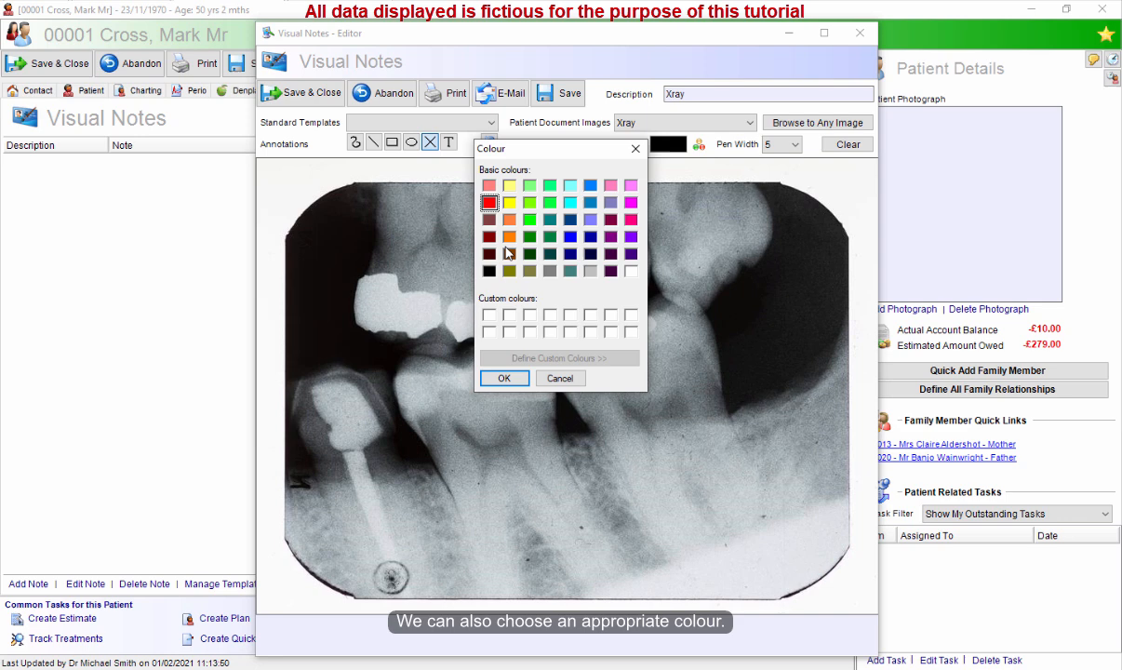
{"action": "left_click", "coordinate": [503, 379]}
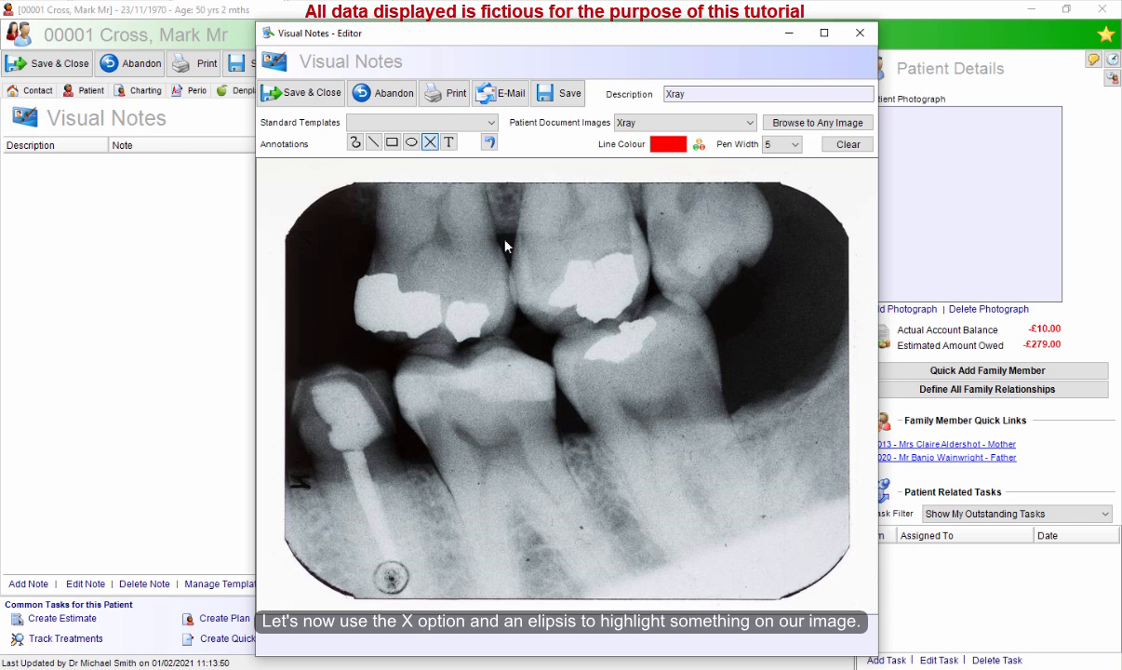
Mark a cross on the left filling, circle the central fillings with an ellipse, and clear all annotations.
{"action": "left_click", "coordinate": [395, 310]}
{"action": "left_click", "coordinate": [411, 142]}
{"action": "left_click_drag", "start_coordinate": [518, 222], "coordinate": [684, 371]}
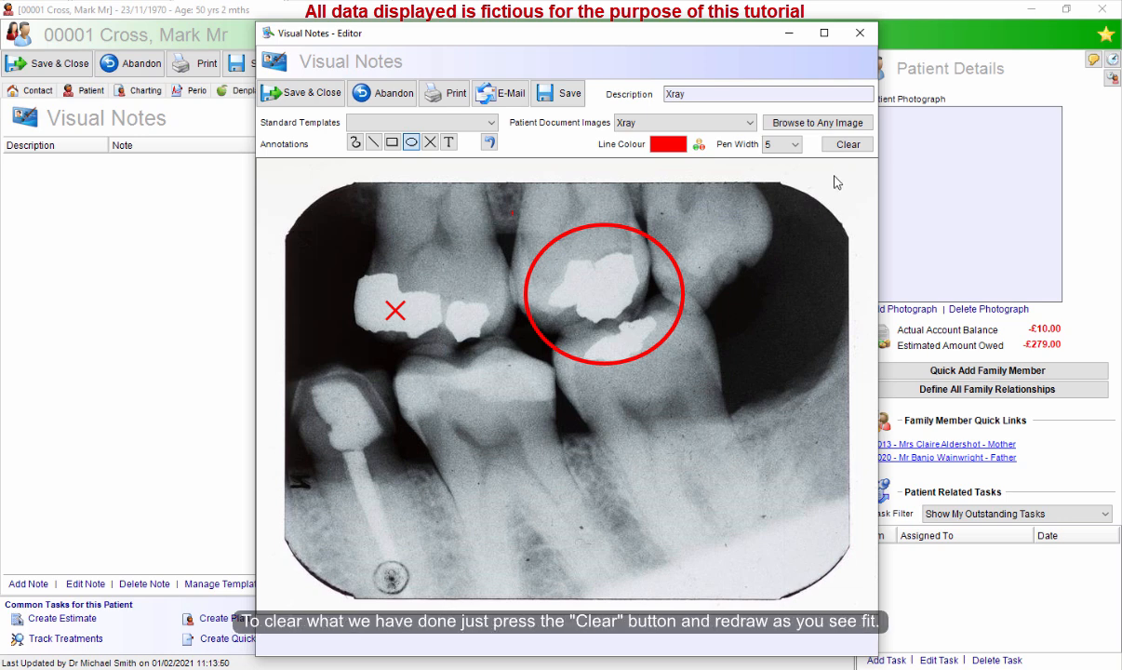
{"action": "left_click", "coordinate": [847, 146]}
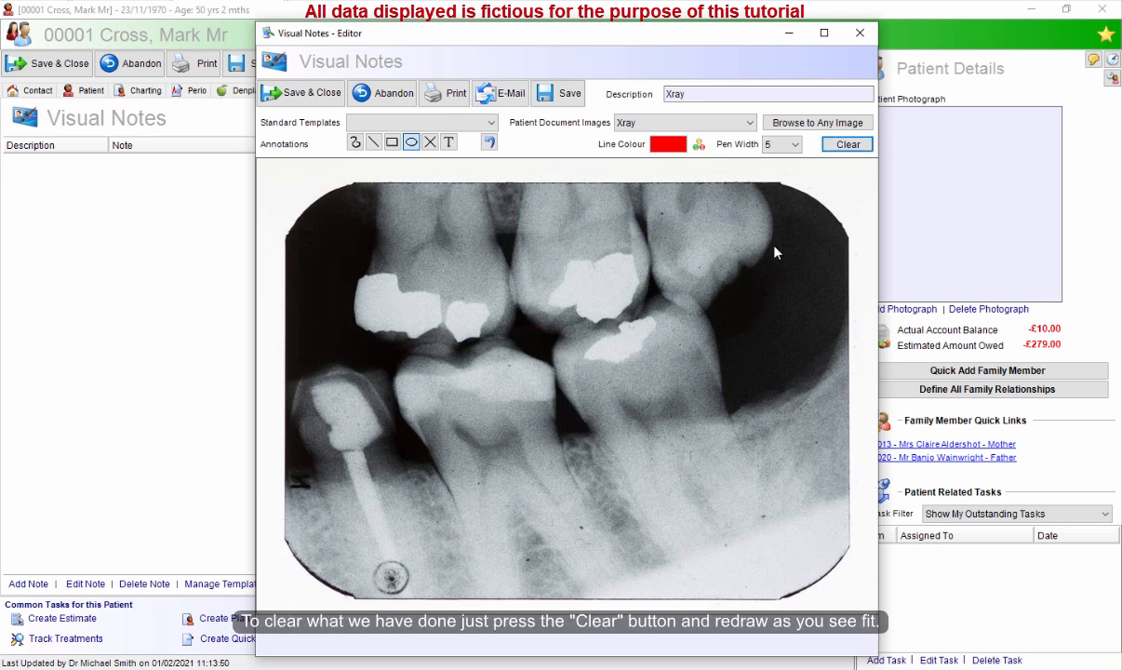
Draw an ellipse around the central fillings on the x-ray and save the visual note.
{"action": "left_click_drag", "start_coordinate": [518, 208], "coordinate": [682, 380]}
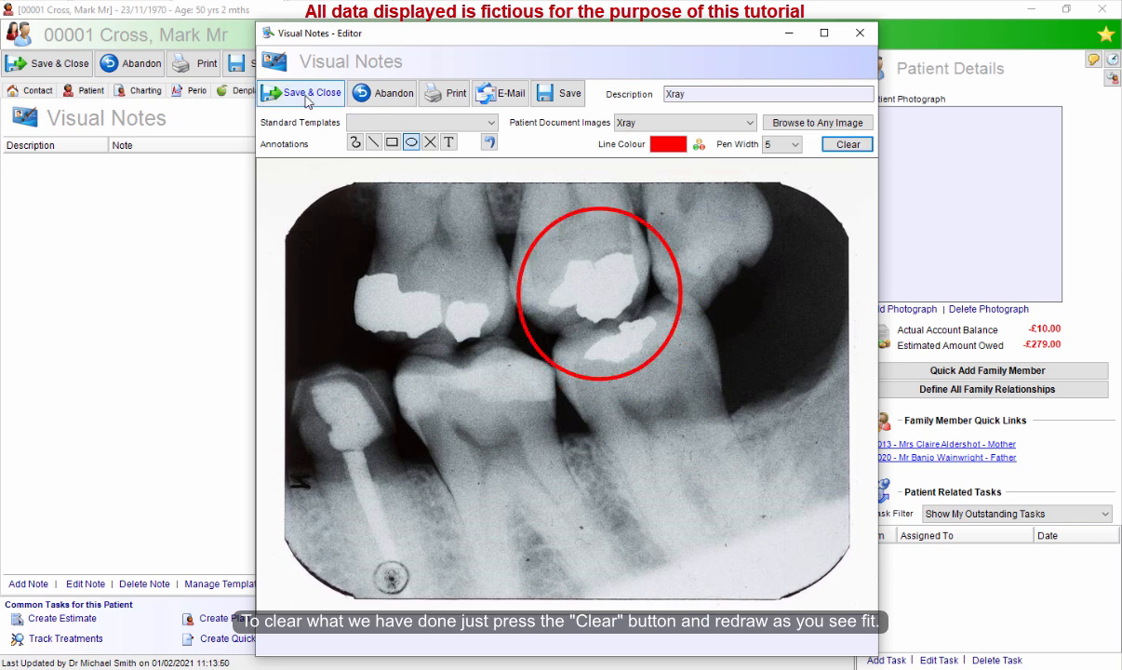
{"action": "left_click", "coordinate": [305, 96]}
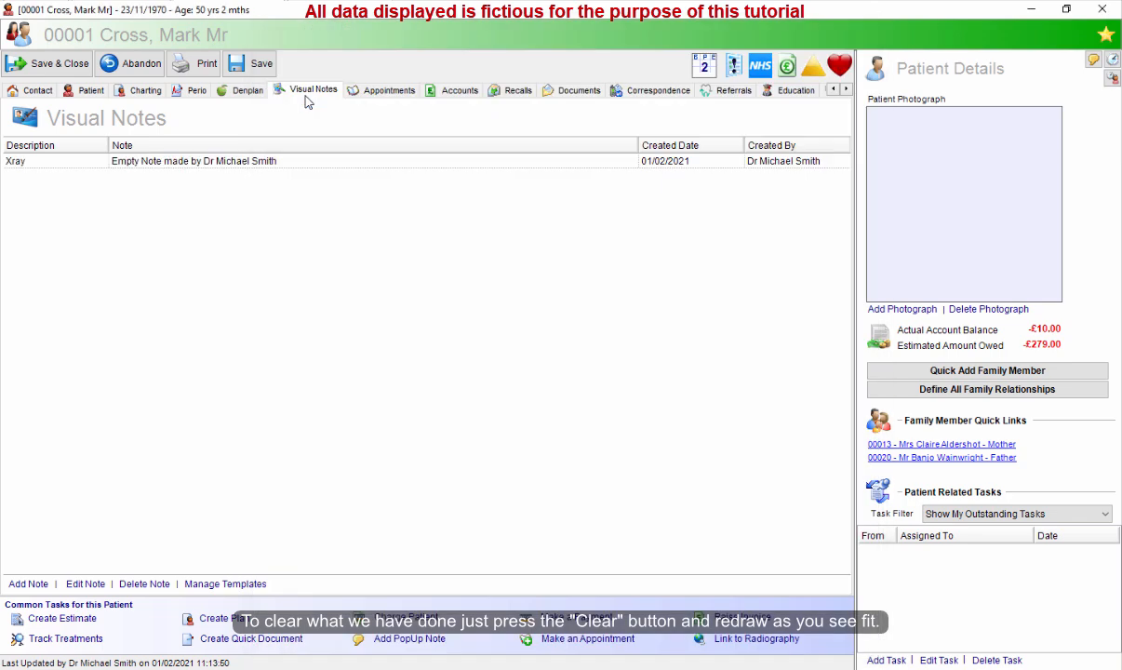
Reopen the Xray visual note to review its annotation and close it again.
{"action": "double_click", "coordinate": [300, 162]}
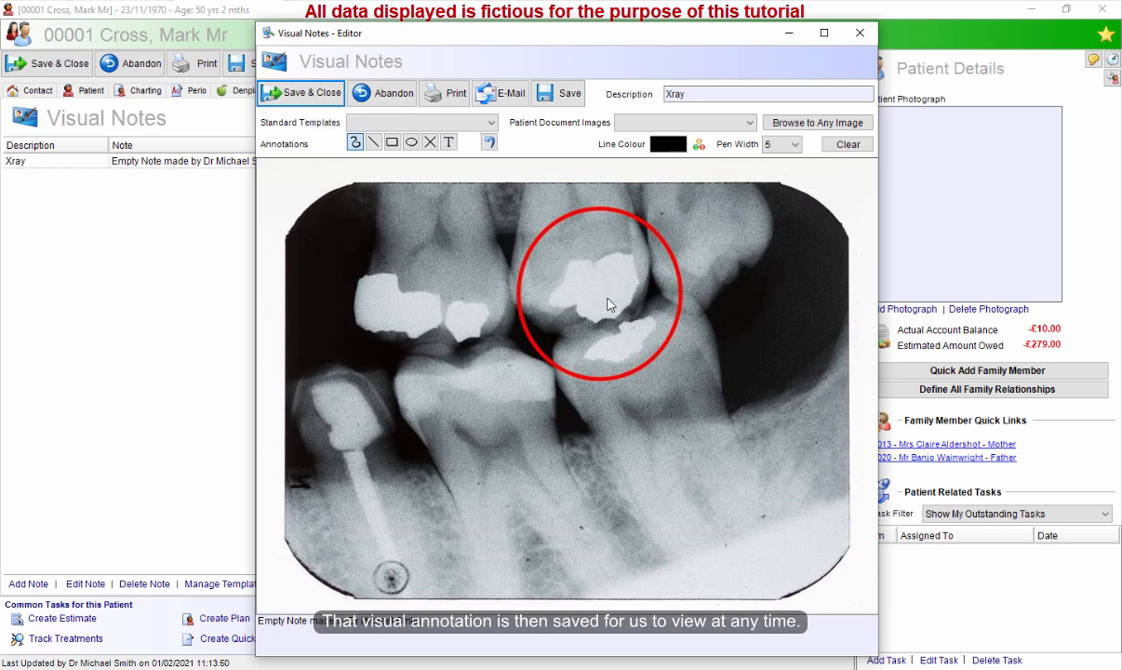
{"action": "left_click", "coordinate": [302, 92]}
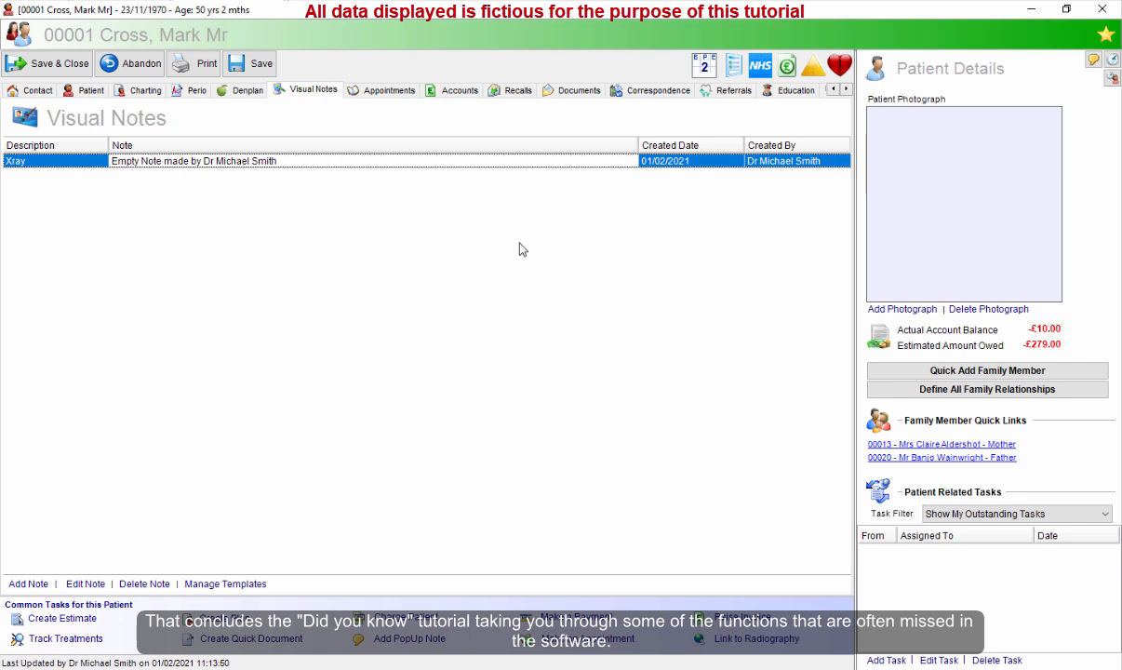
Save and close the patient record without updating the recall.
{"action": "left_click", "coordinate": [52, 61]}
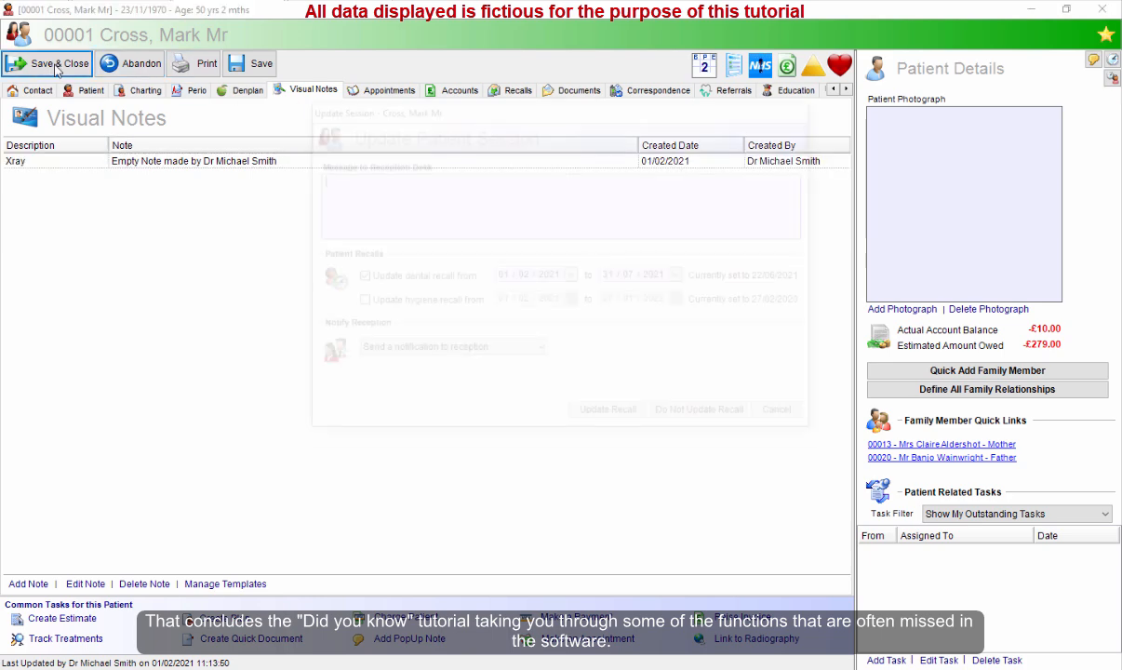
{"action": "left_click", "coordinate": [706, 418]}
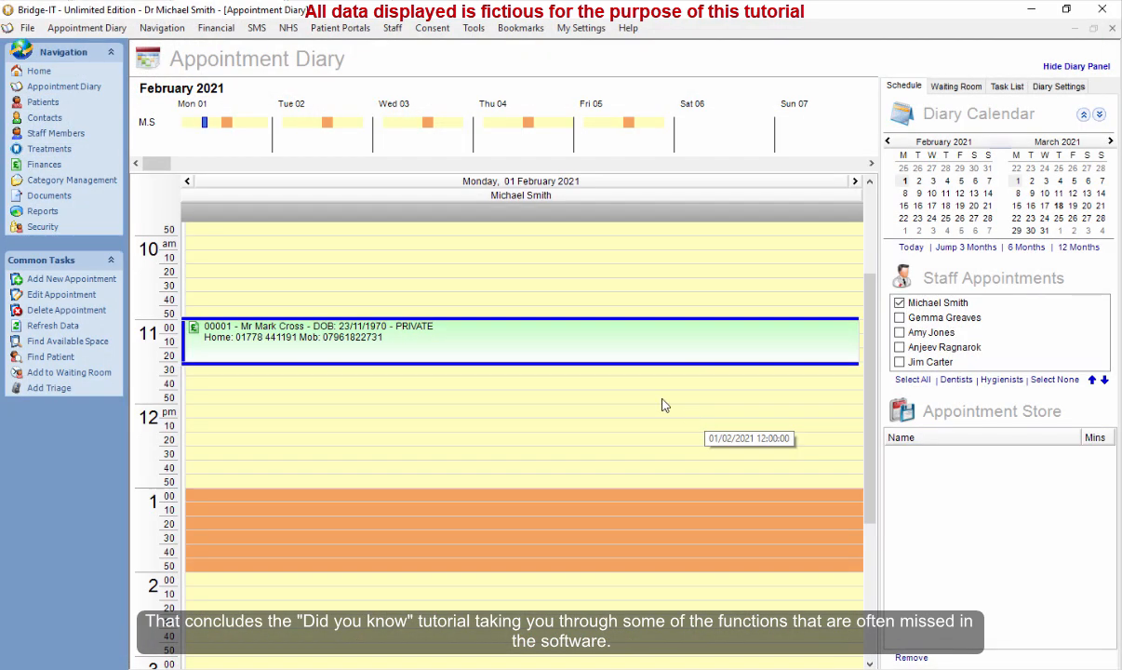